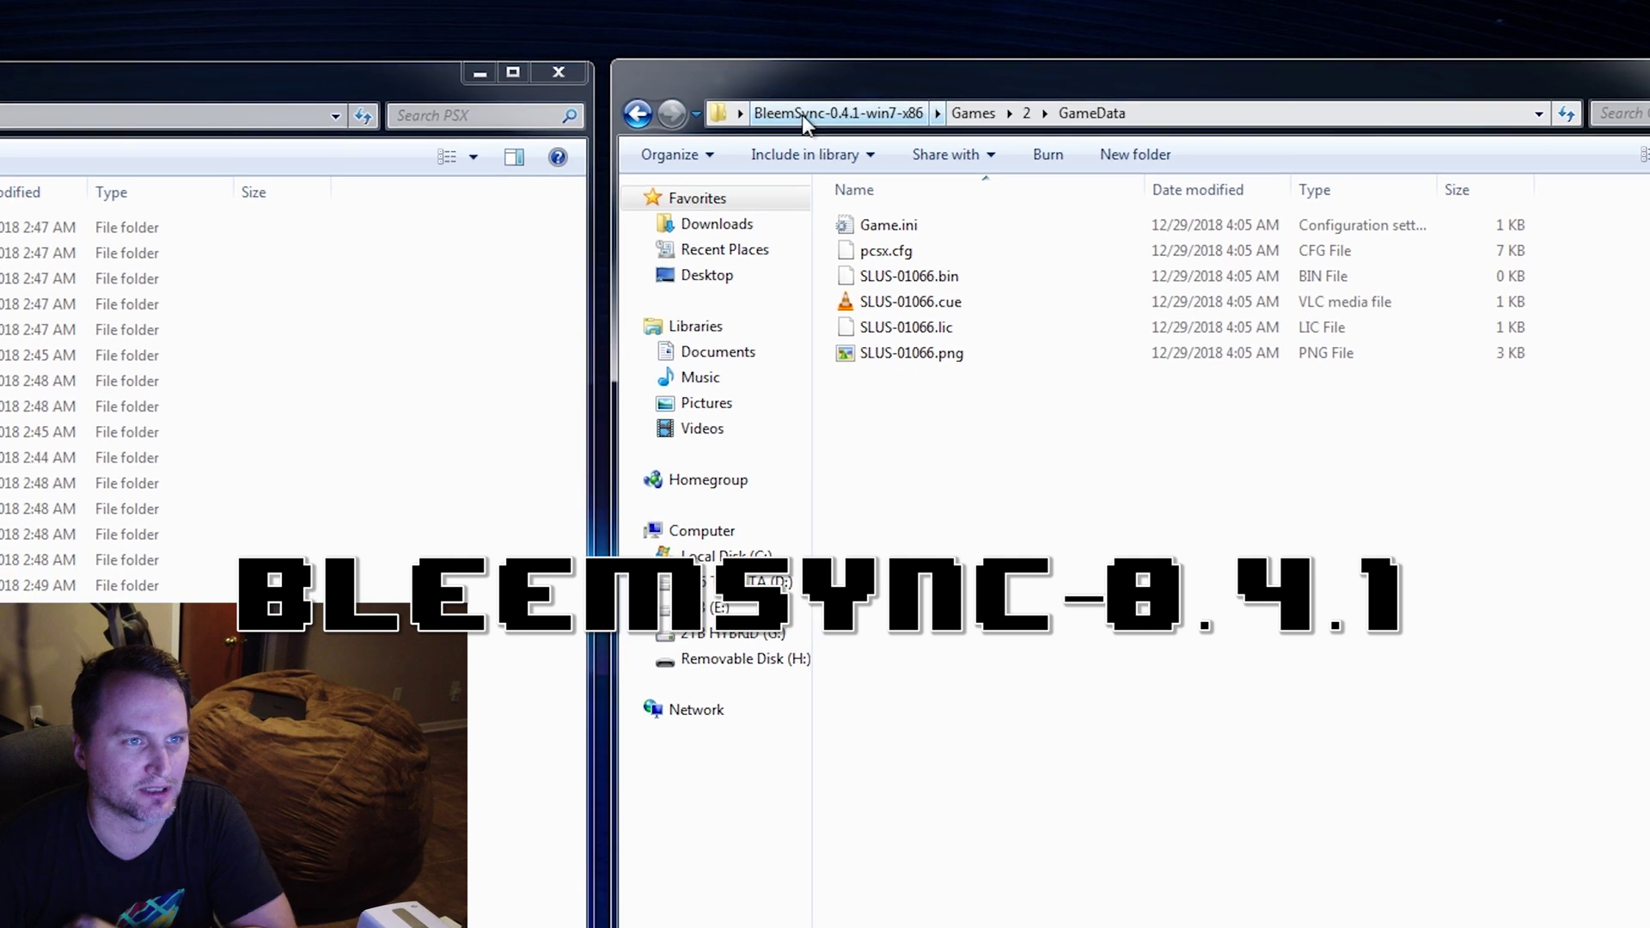
# - Return to the BleemSync-0.4.1-win7-x86 root and look over its five folders
pyautogui.click(653, 115)
pyautogui.click(592, 114)
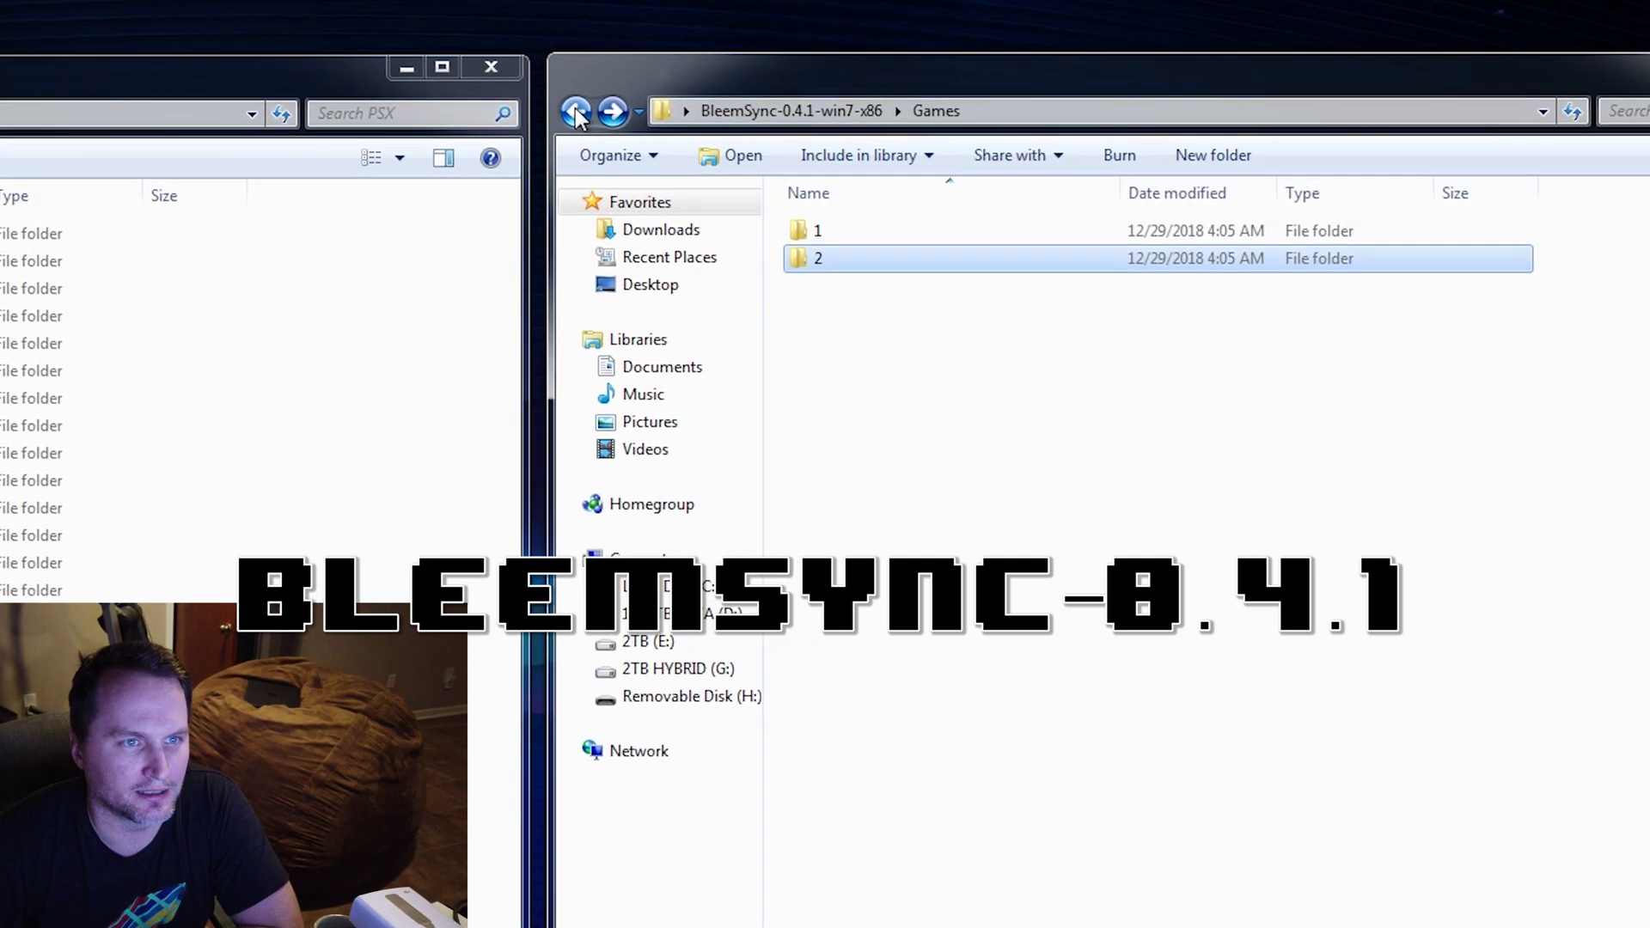
pyautogui.click(591, 115)
pyautogui.moveTo(980, 476); pyautogui.dragTo(816, 189)
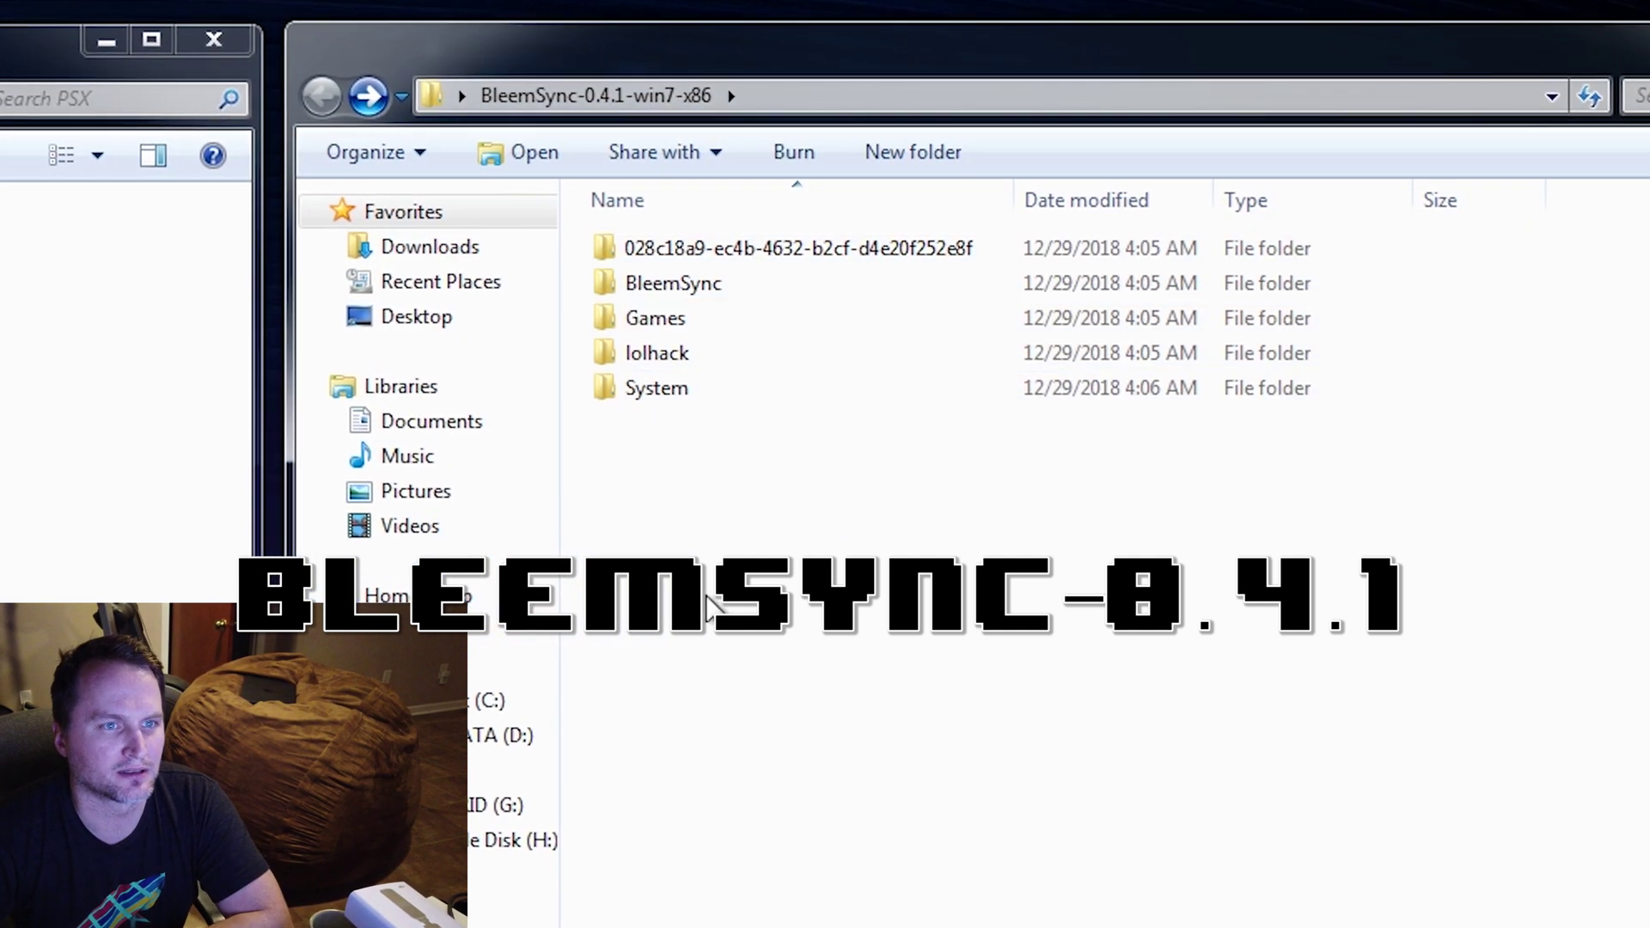
pyautogui.moveTo(771, 537); pyautogui.dragTo(677, 246)
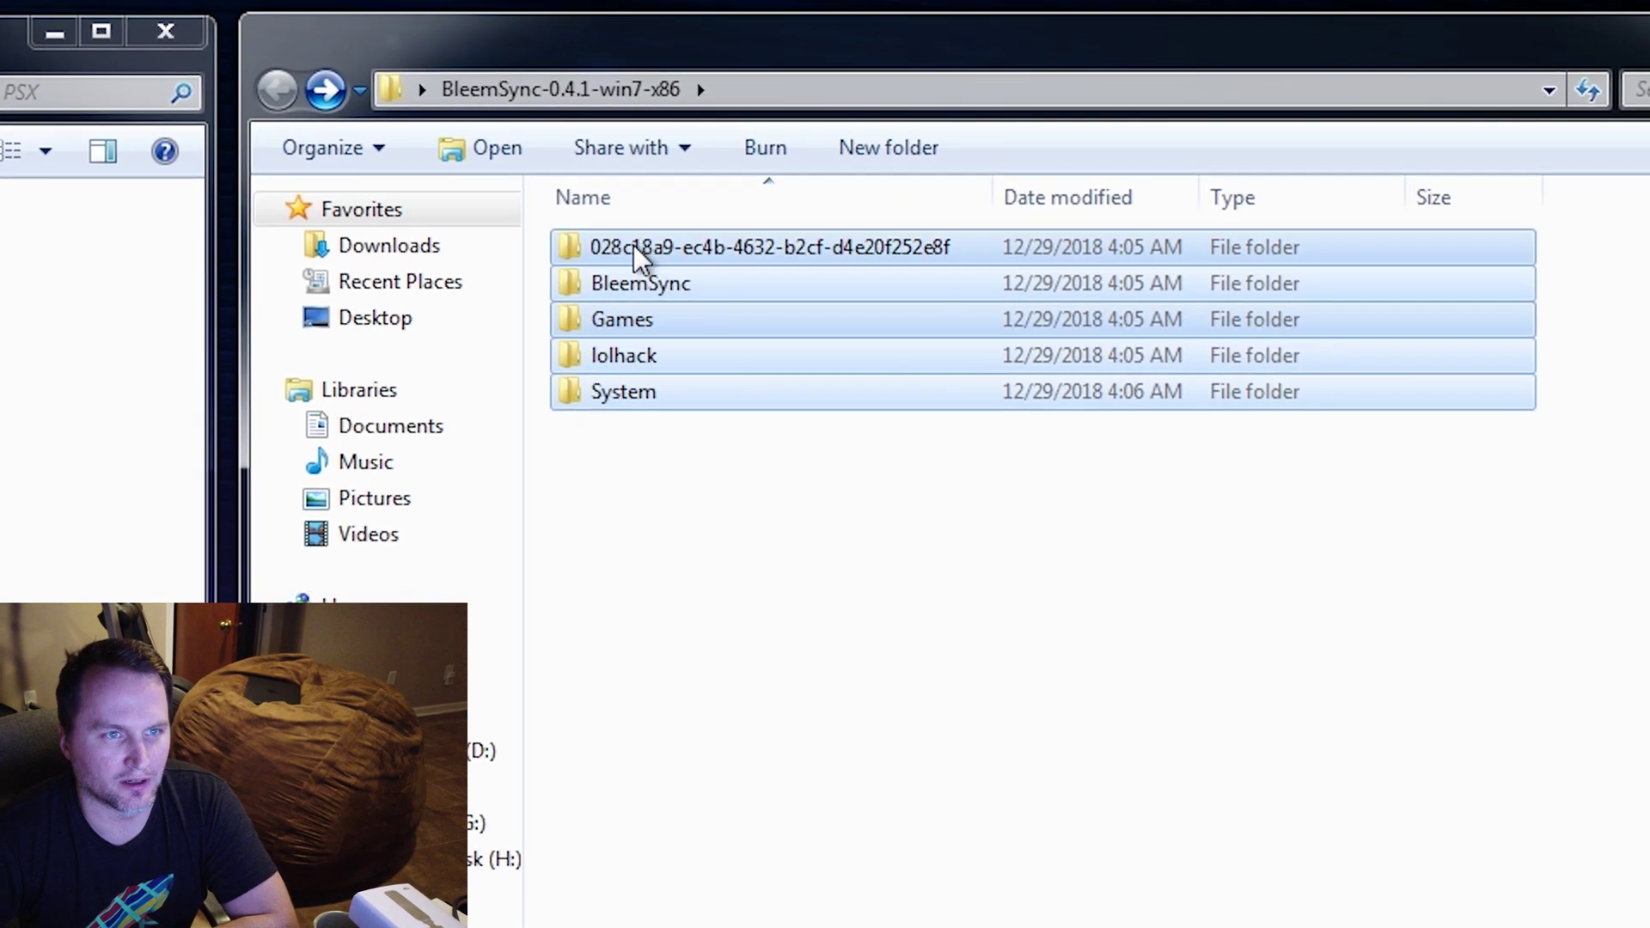
pyautogui.click(622, 547)
# - Browse the BleemSync program folder, then open the Games folder containing folders 1 and 2
pyautogui.doubleClick(627, 291)
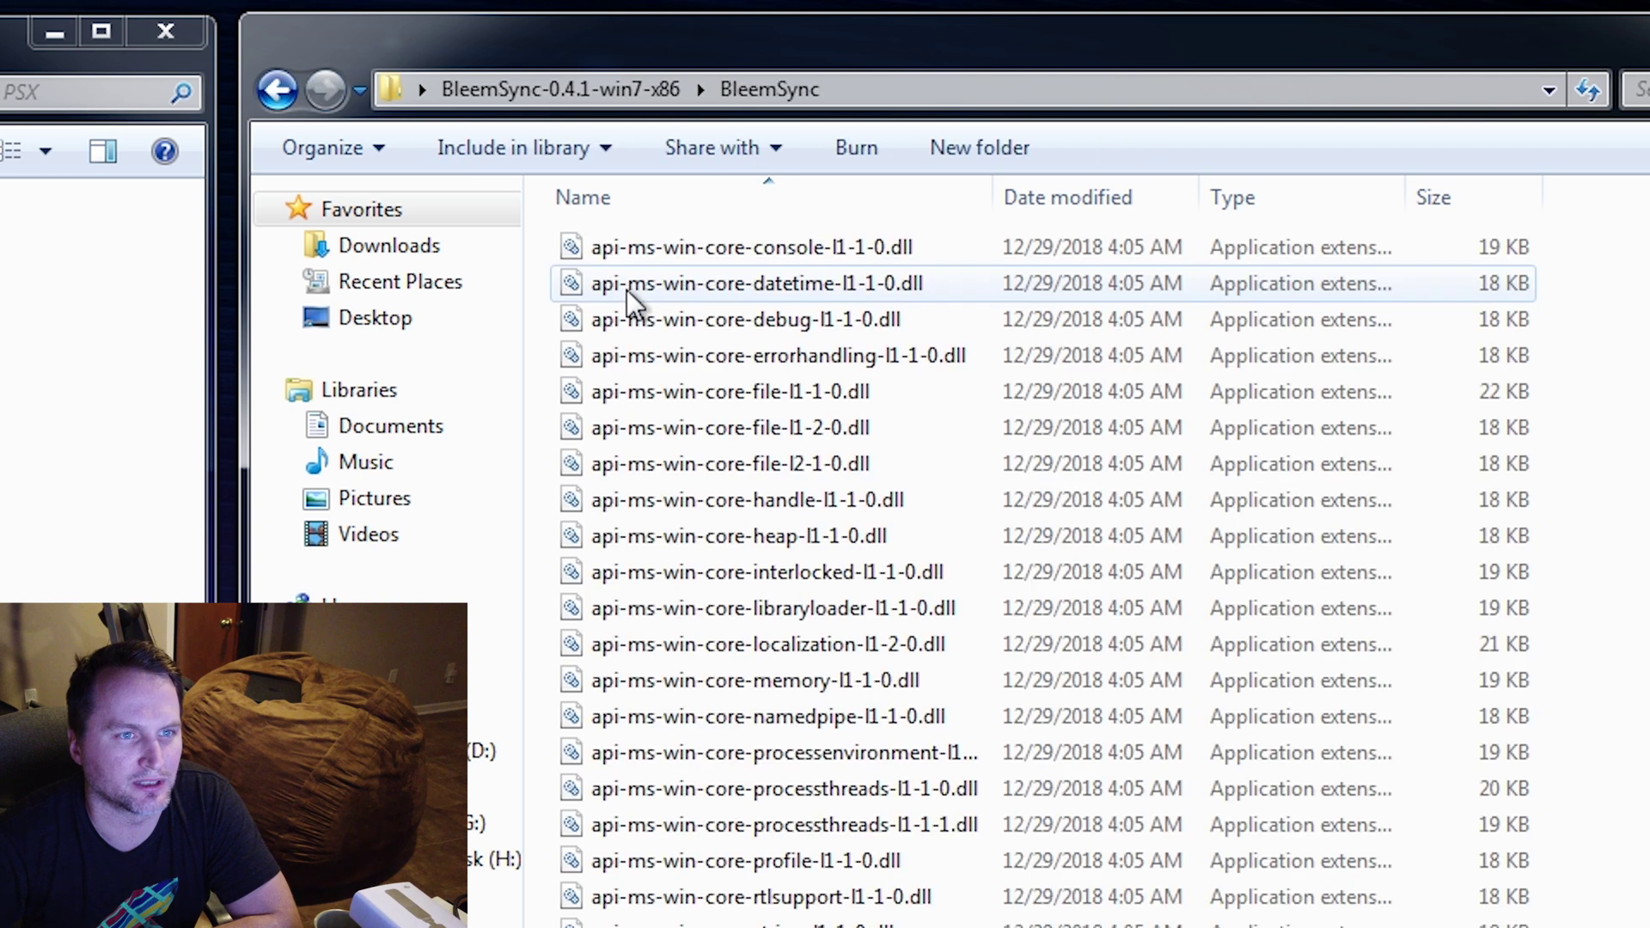
pyautogui.scroll(-12, 630, 292)
pyautogui.scroll(1, 667, 842)
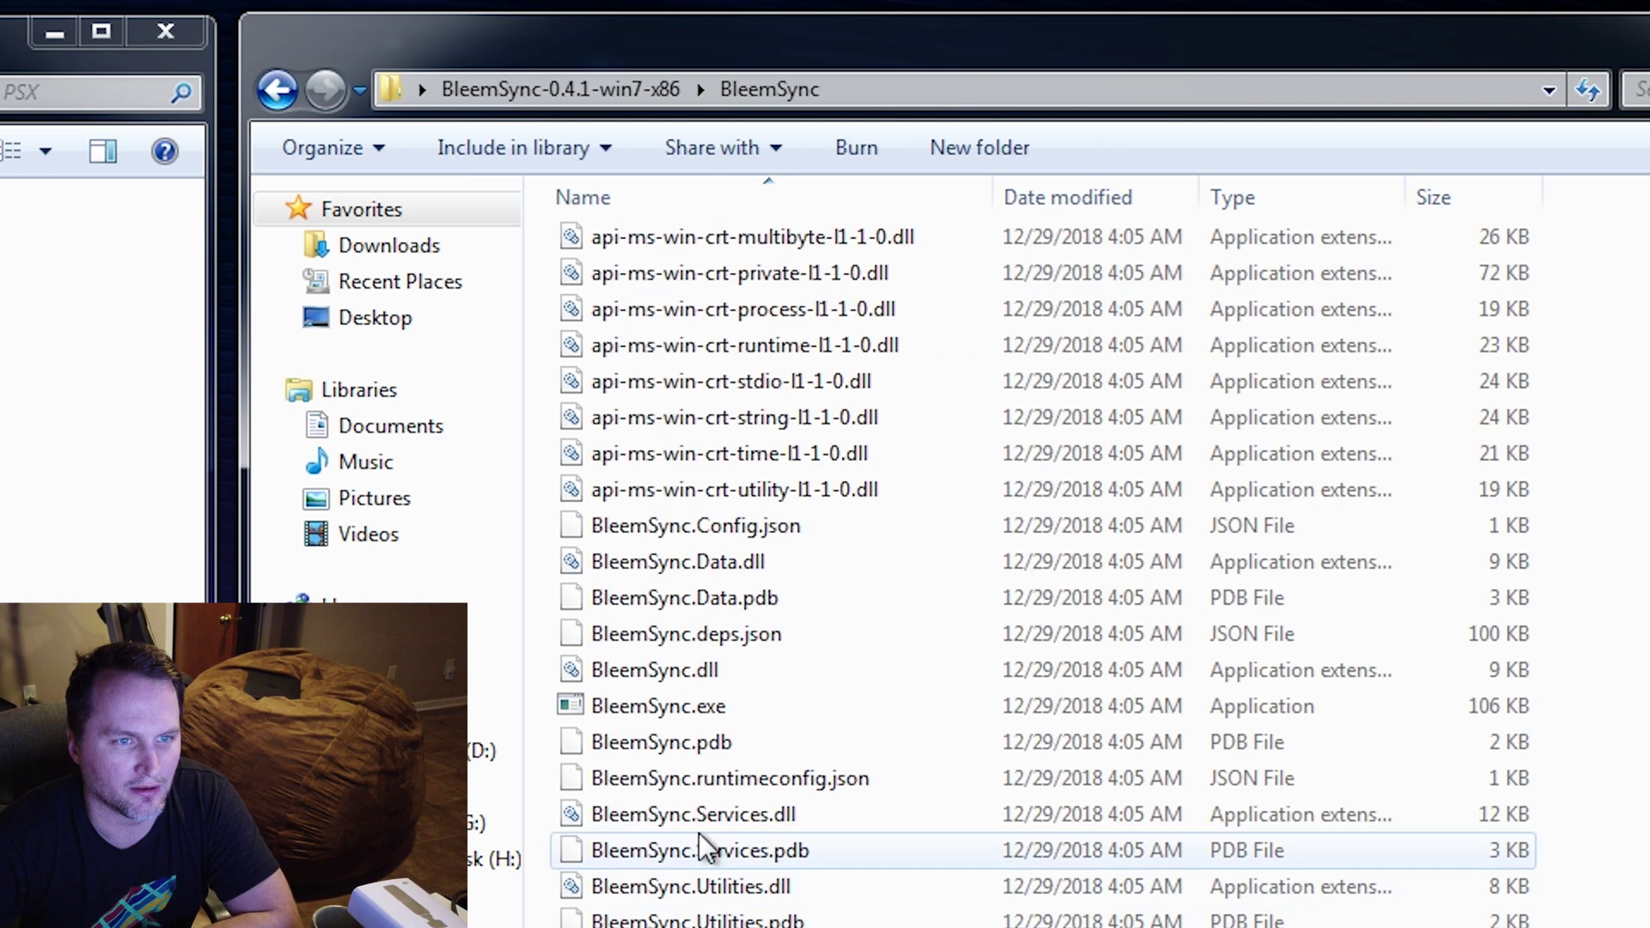
pyautogui.click(289, 100)
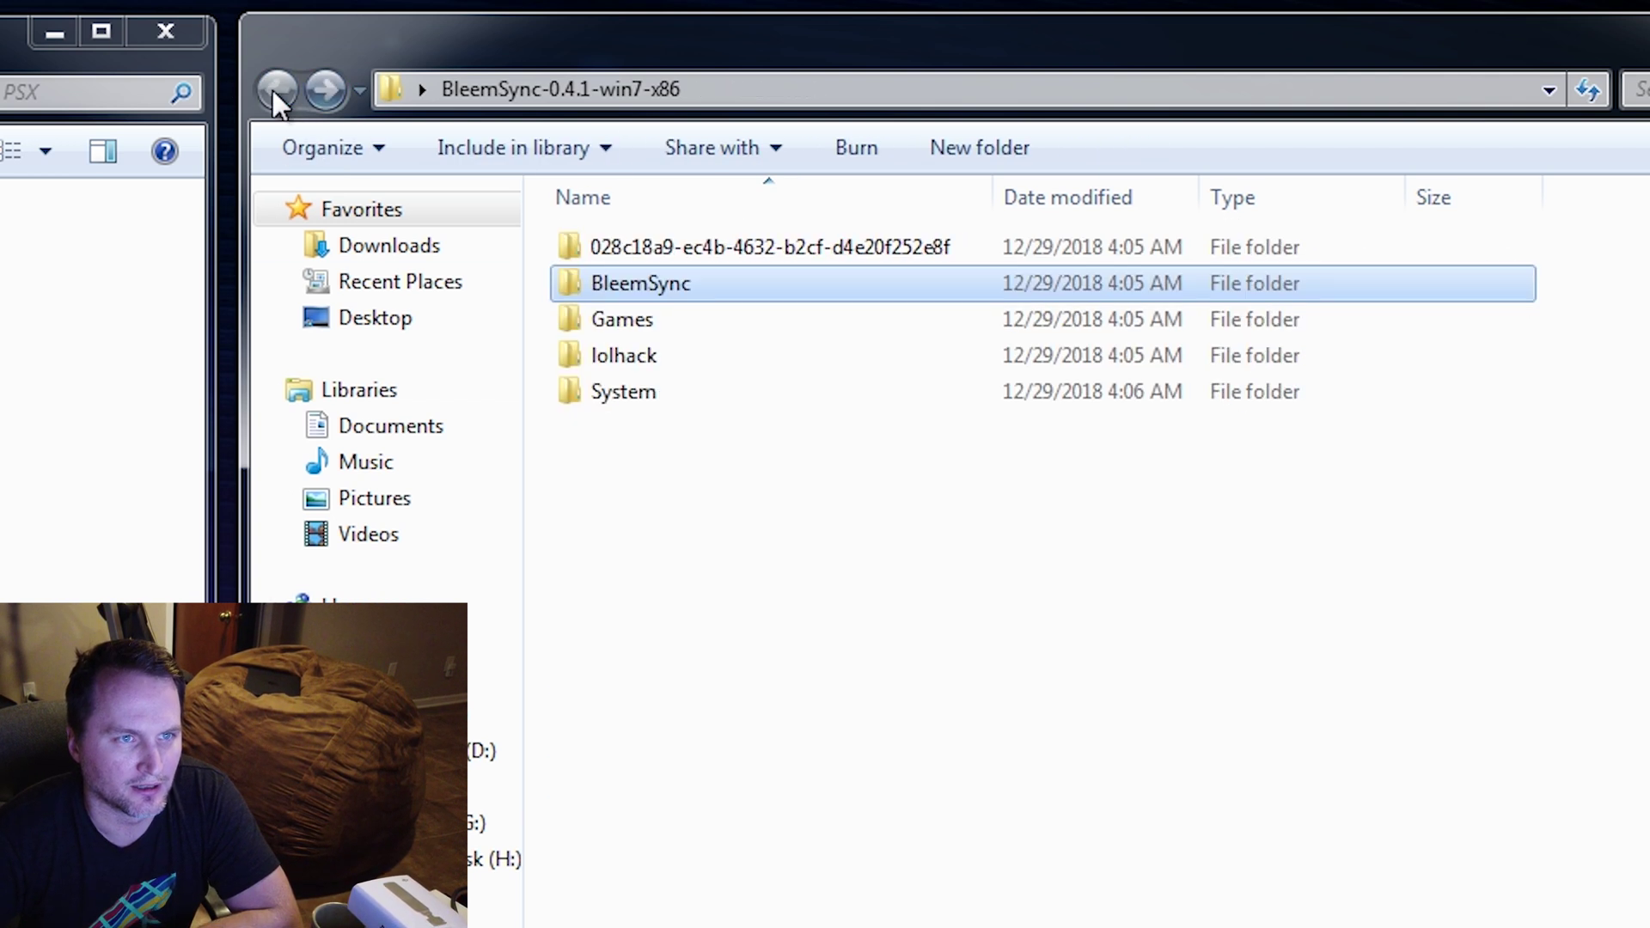
pyautogui.doubleClick(621, 327)
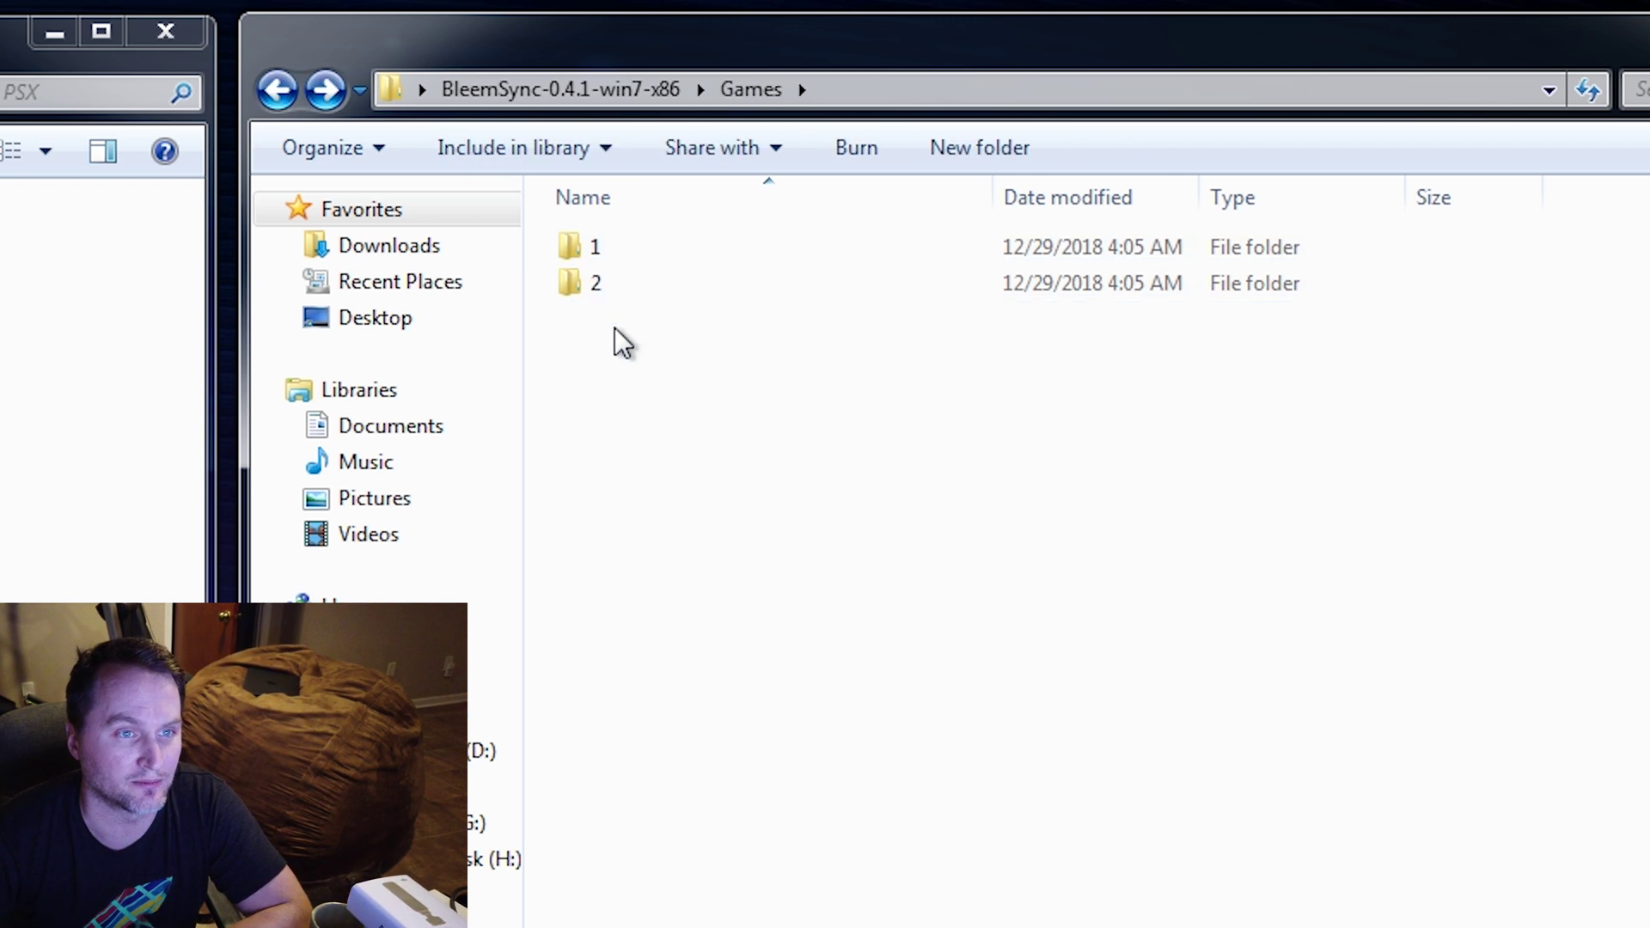
pyautogui.rightClick(616, 328)
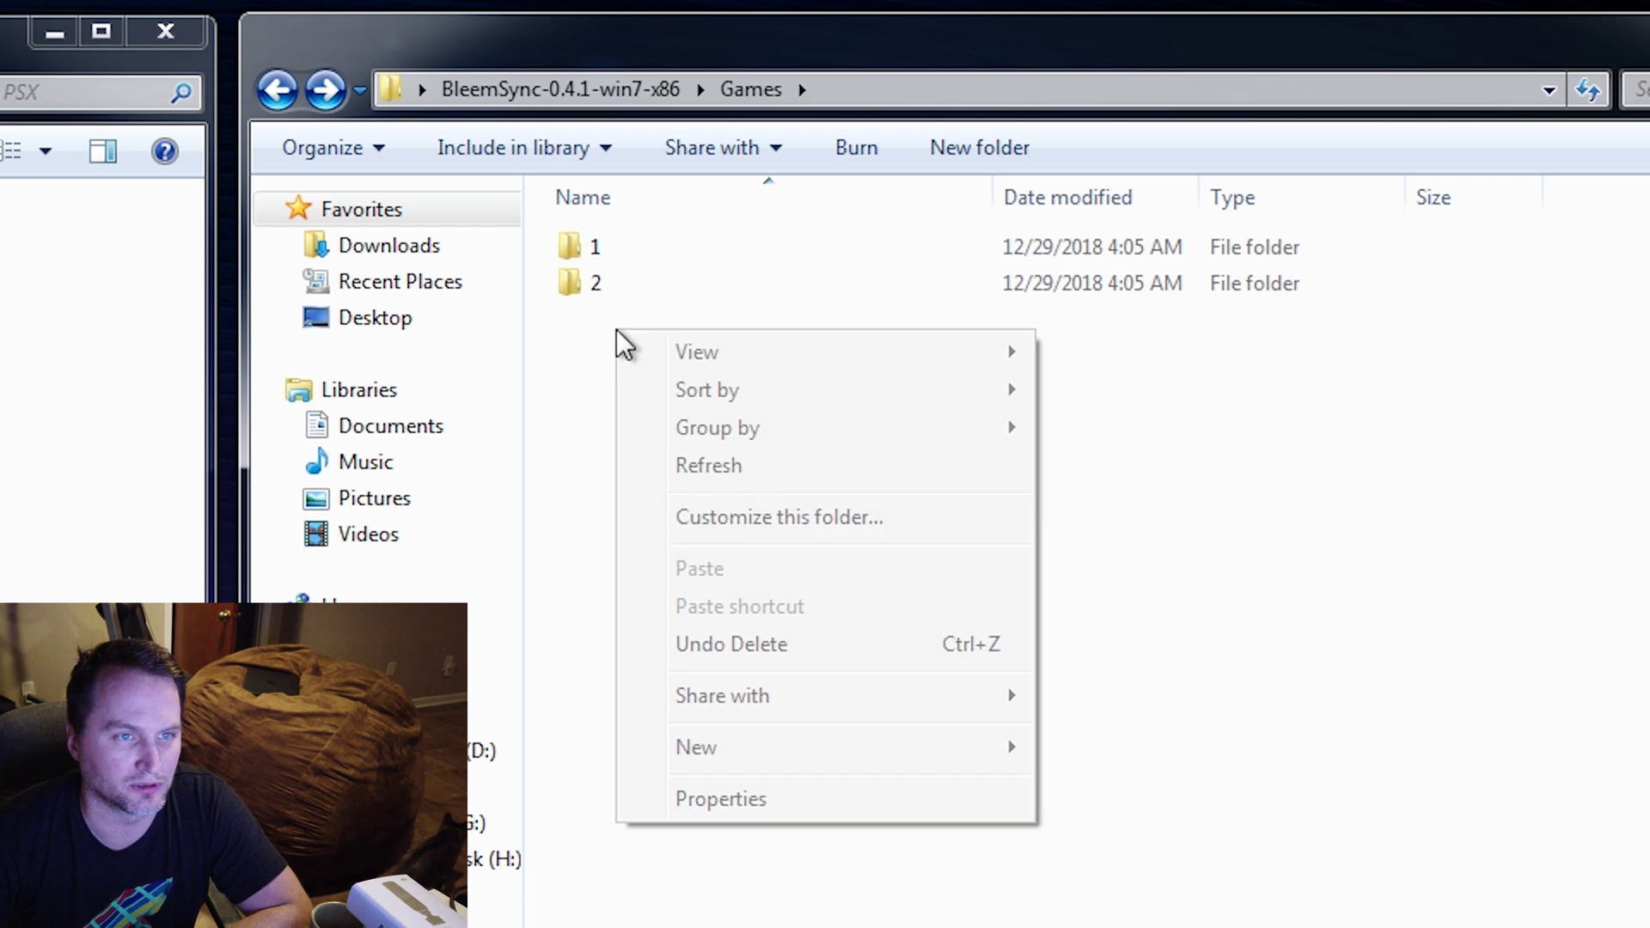
# - Delete all eight sample files from game 1's GameData folder
pyautogui.click(581, 457)
pyautogui.doubleClick(602, 245)
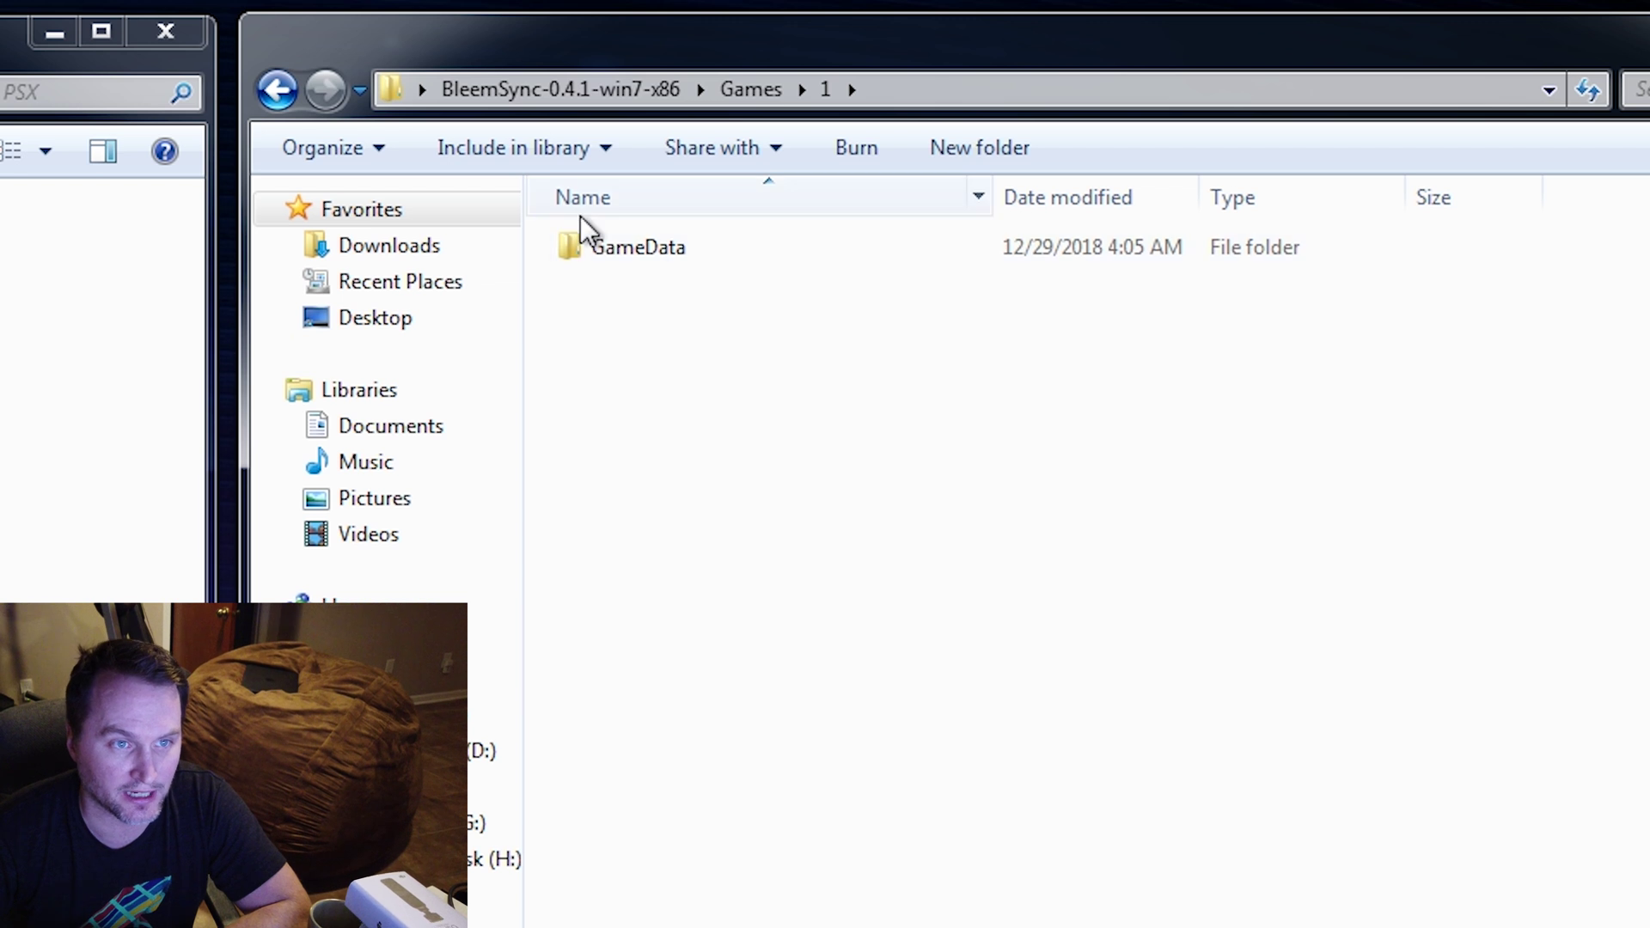
pyautogui.doubleClick(642, 251)
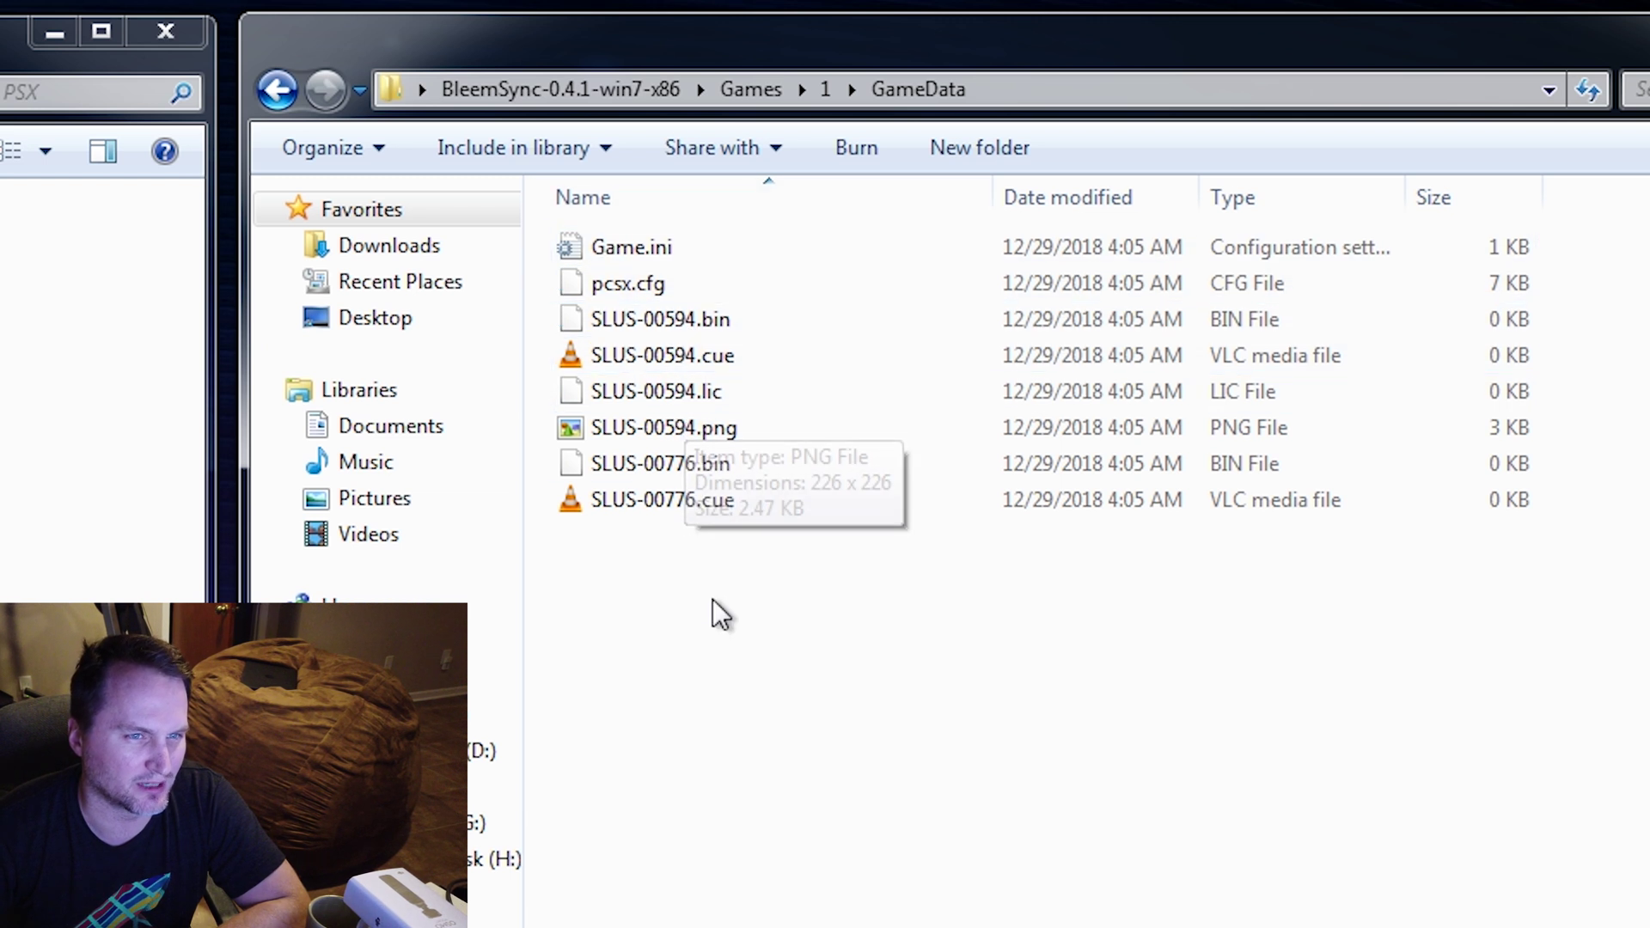
pyautogui.moveTo(713, 594); pyautogui.dragTo(607, 223)
pyautogui.press('Delete')
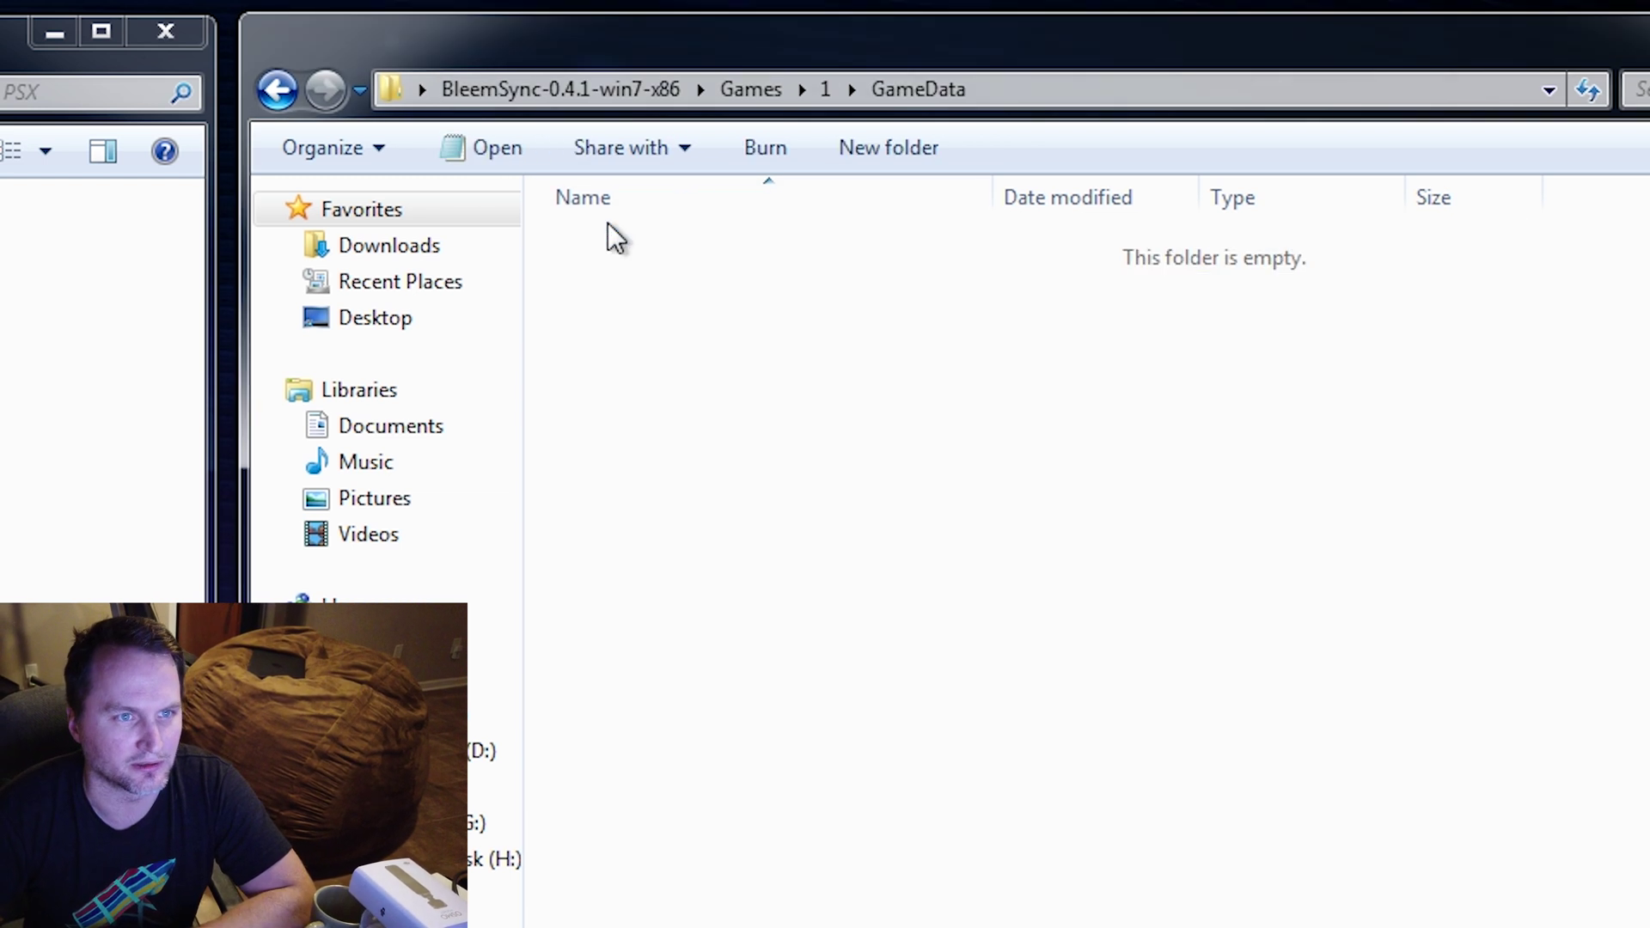
pyautogui.click(276, 91)
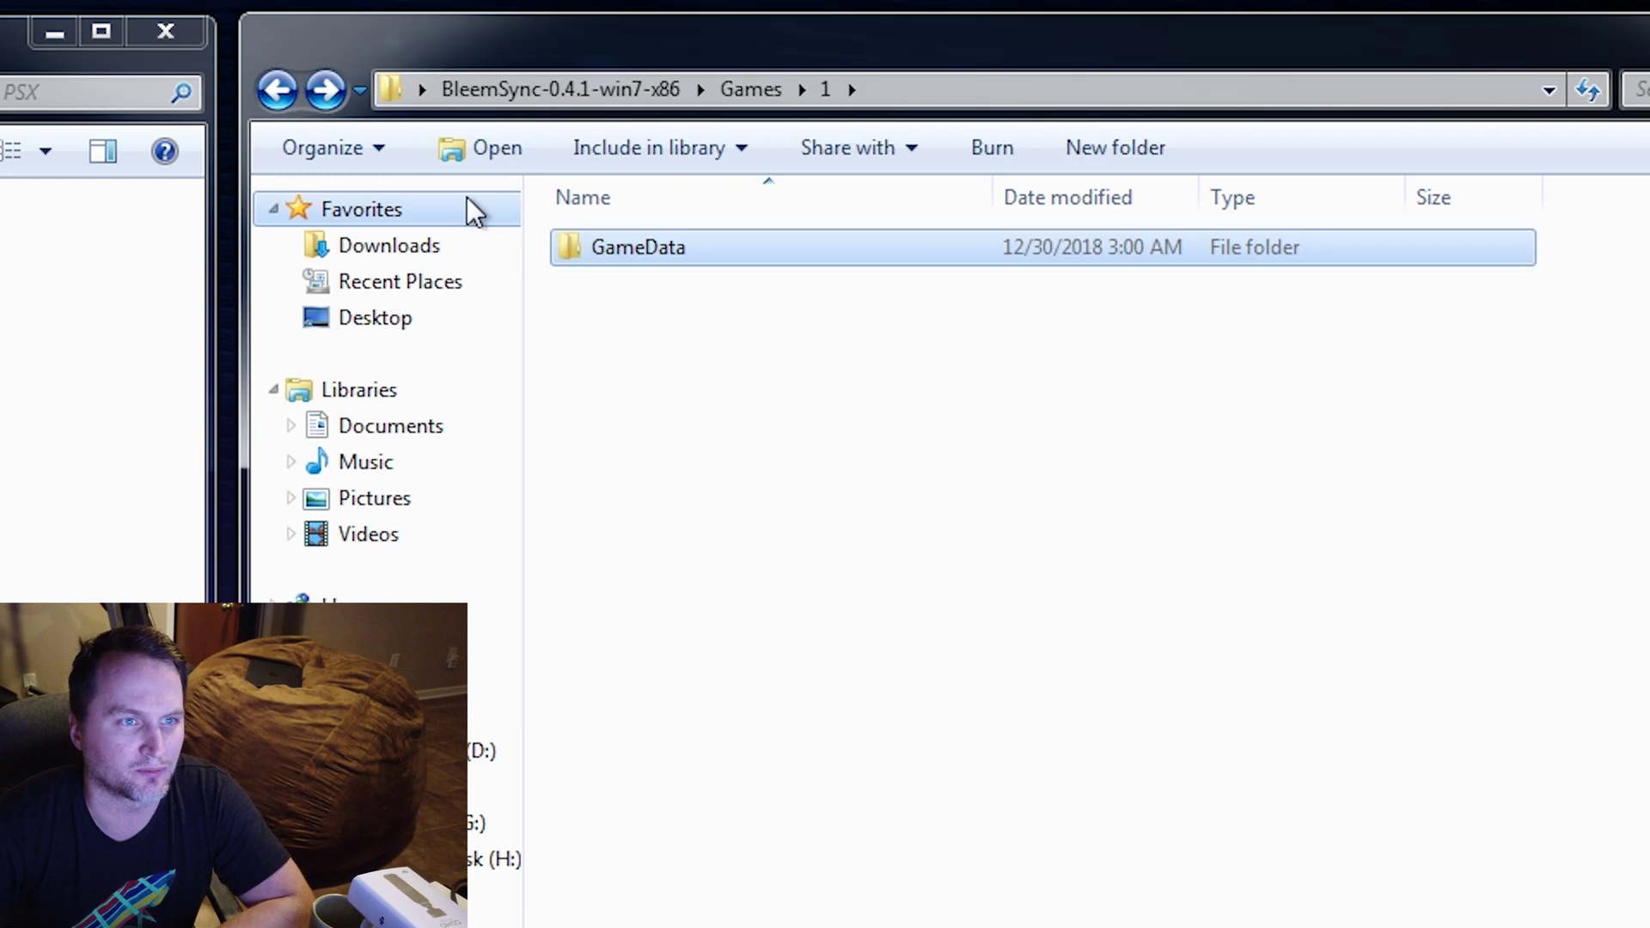
pyautogui.click(277, 91)
# - Delete the six SLUS-01066 files from game 2's GameData and return to Games
pyautogui.doubleClick(611, 284)
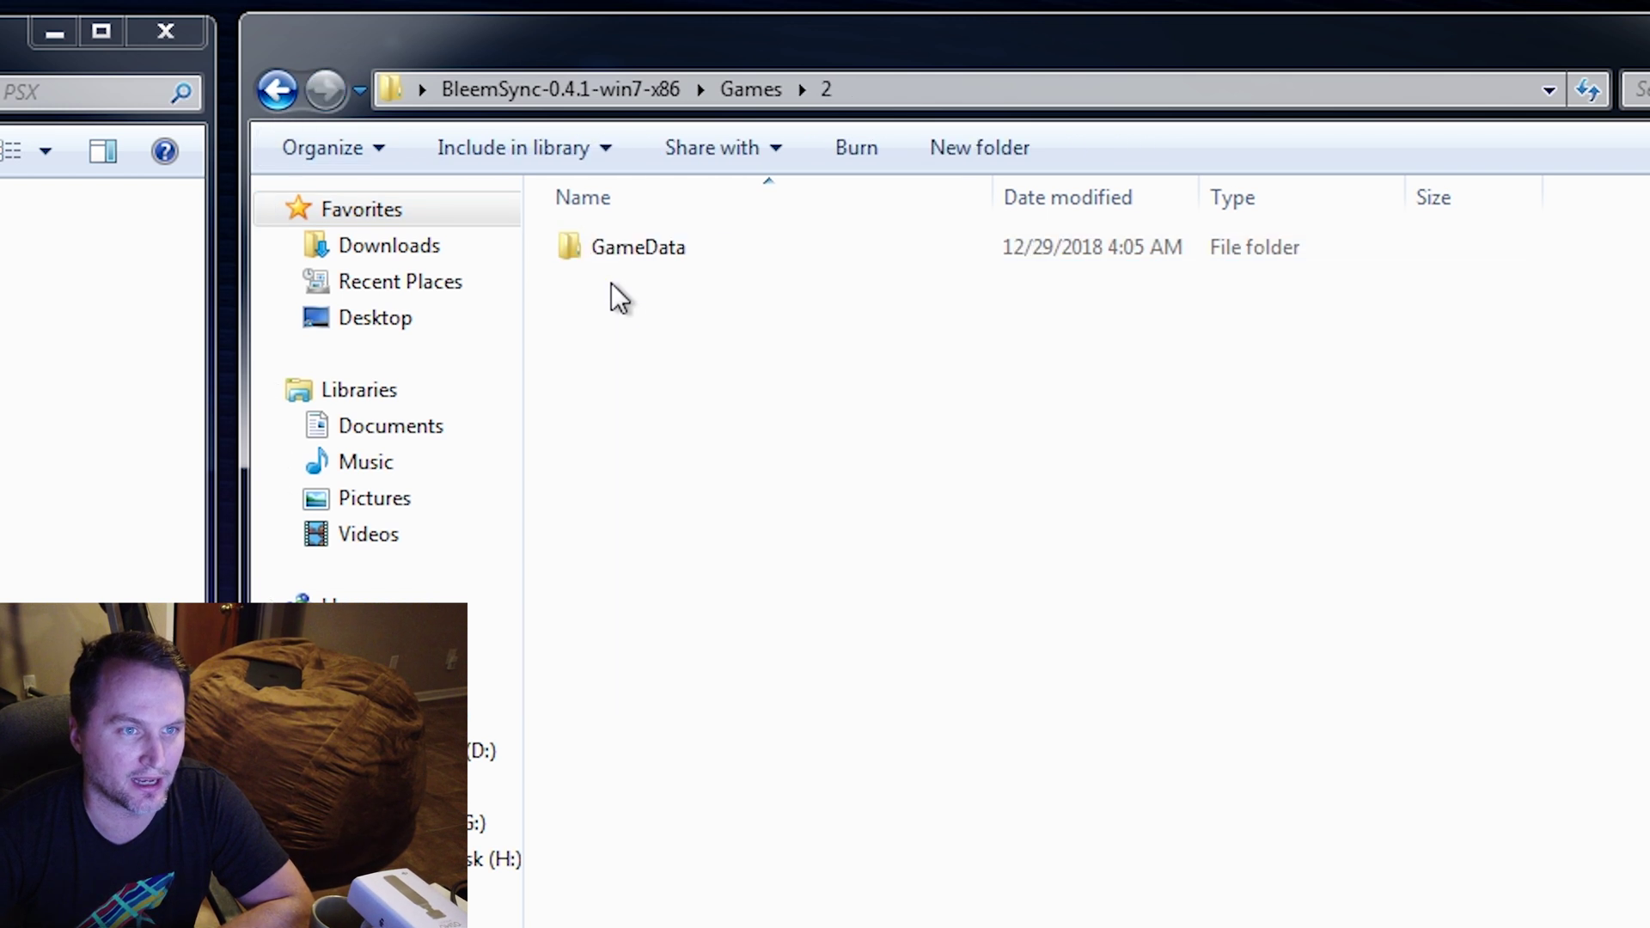
pyautogui.doubleClick(612, 254)
pyautogui.moveTo(736, 550); pyautogui.dragTo(611, 168)
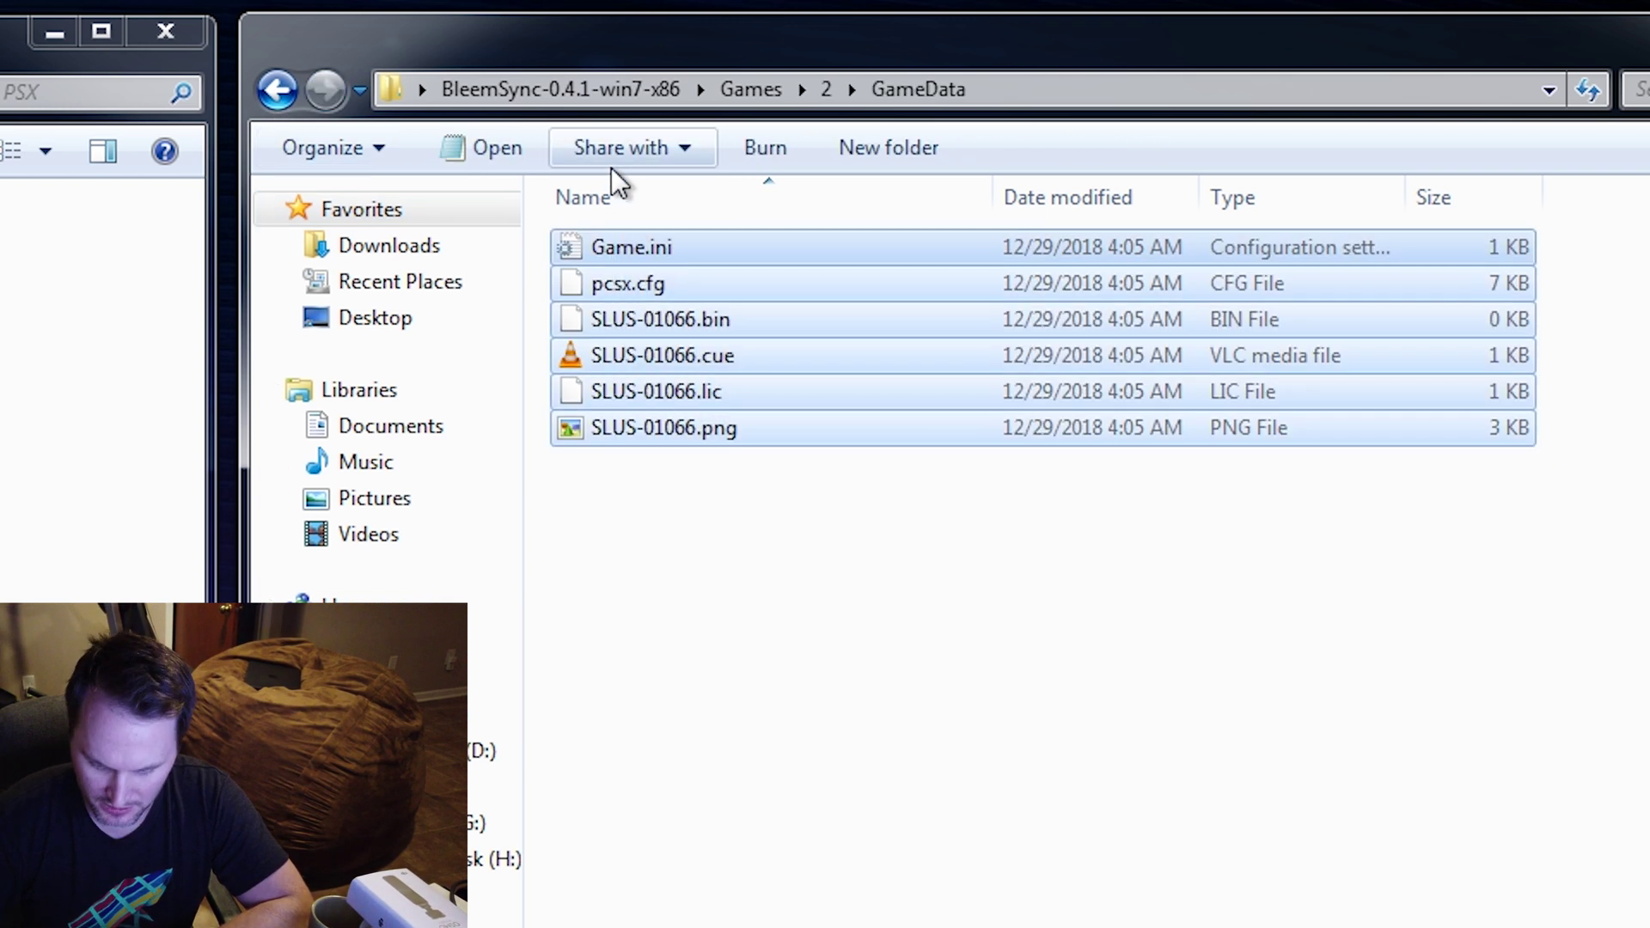
pyautogui.press('Delete')
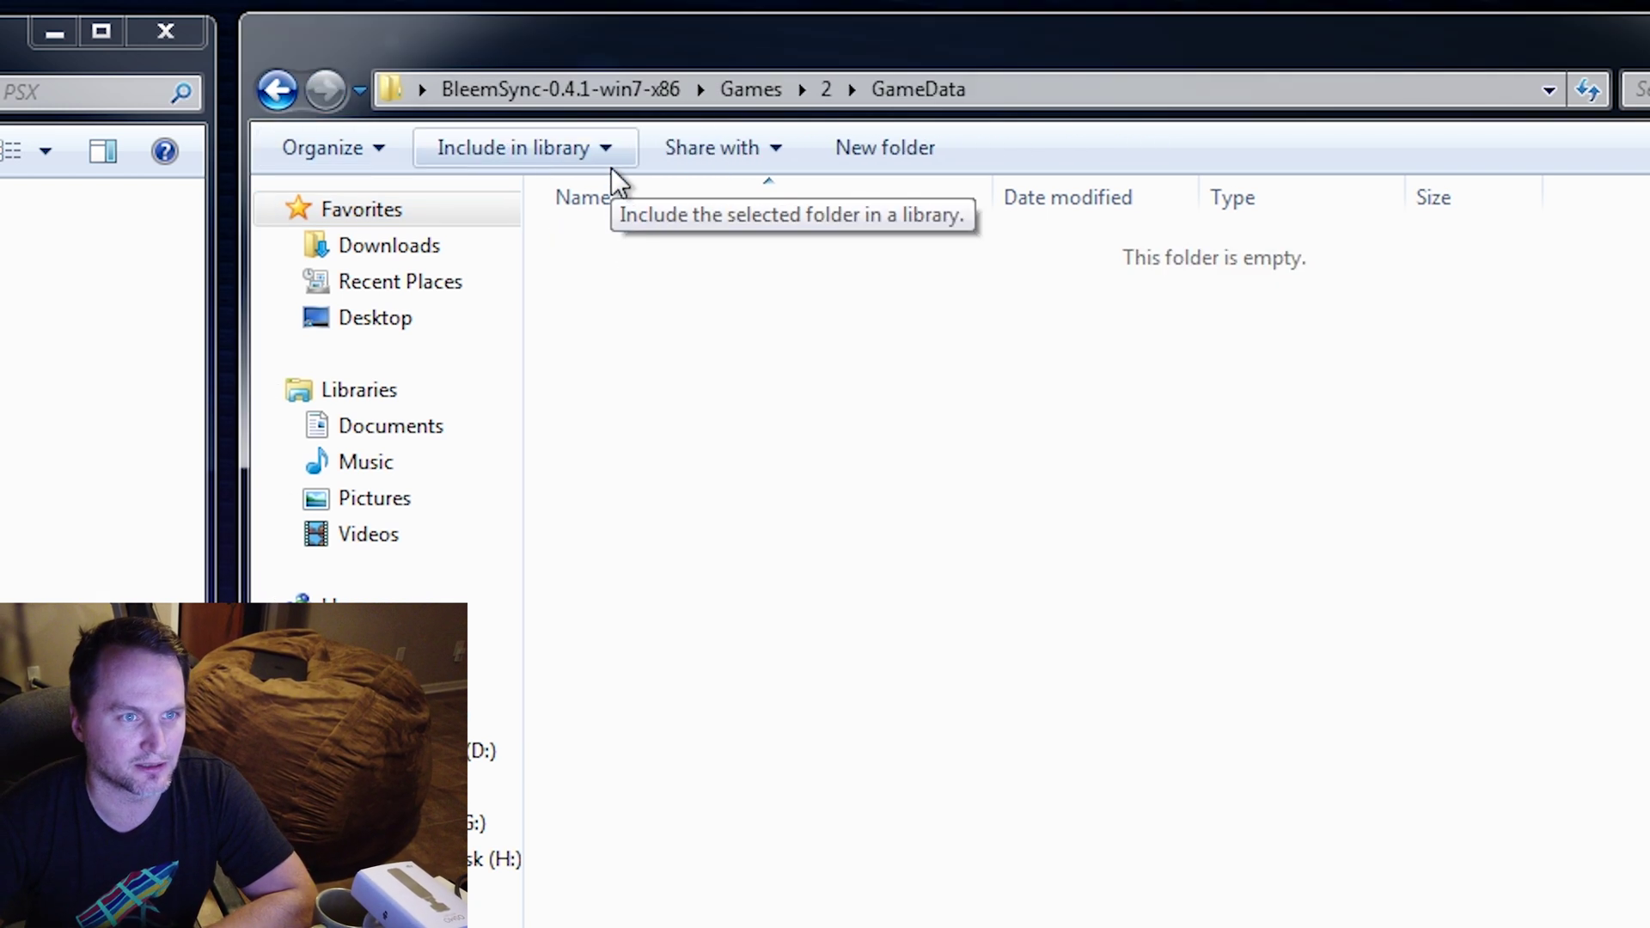
pyautogui.click(277, 91)
pyautogui.click(287, 95)
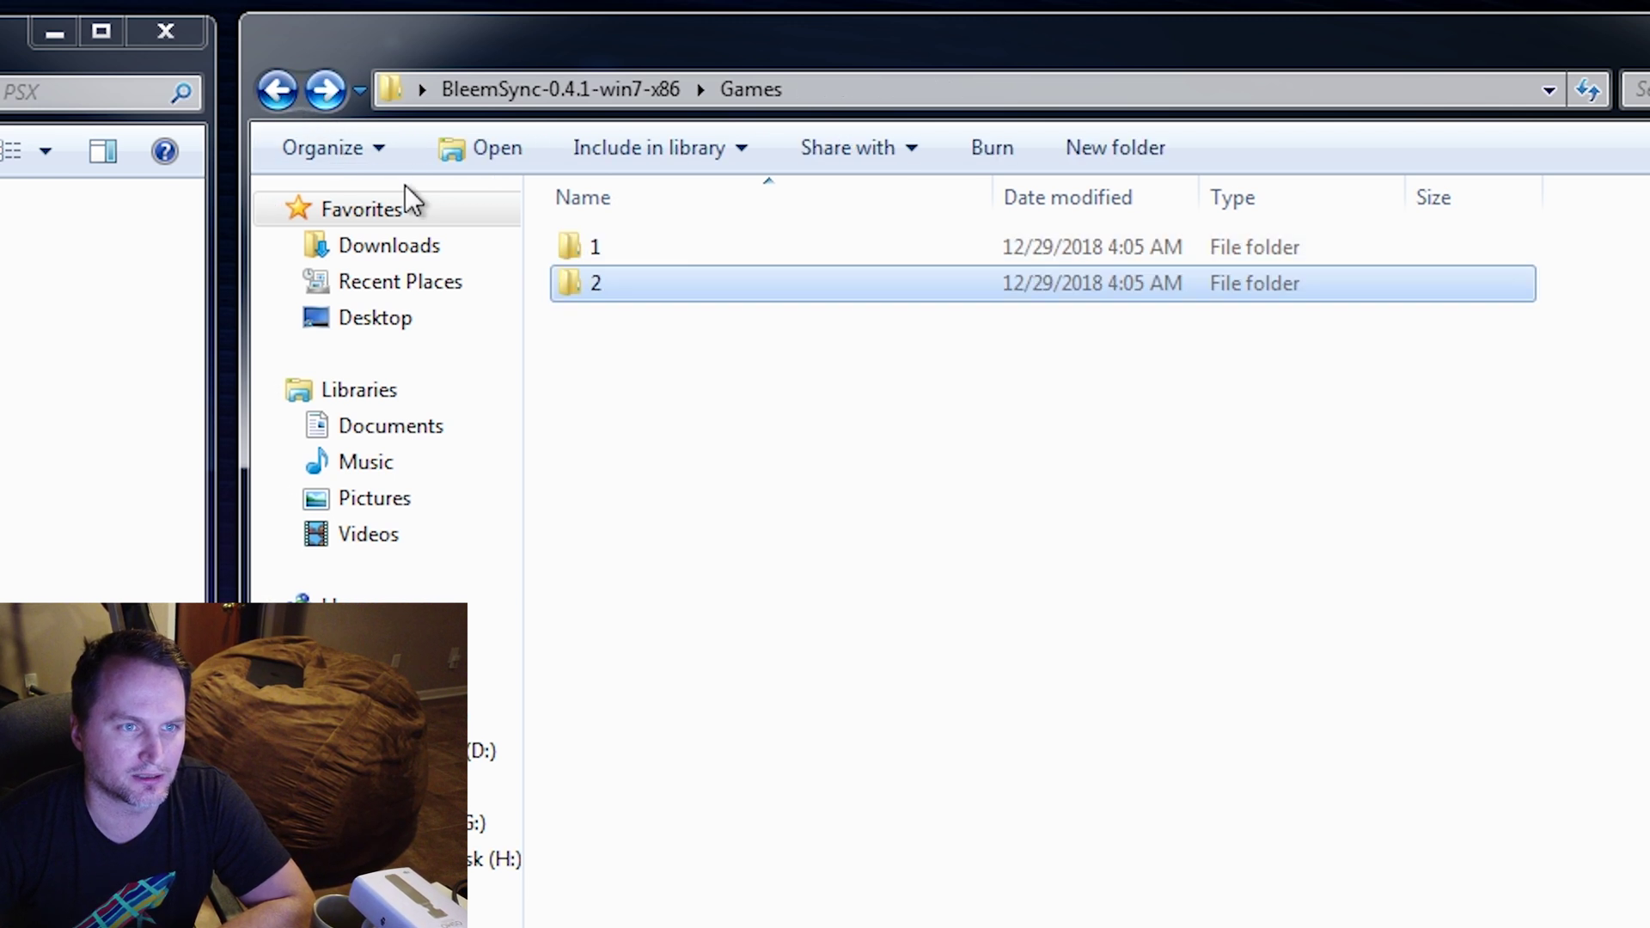
pyautogui.doubleClick(596, 280)
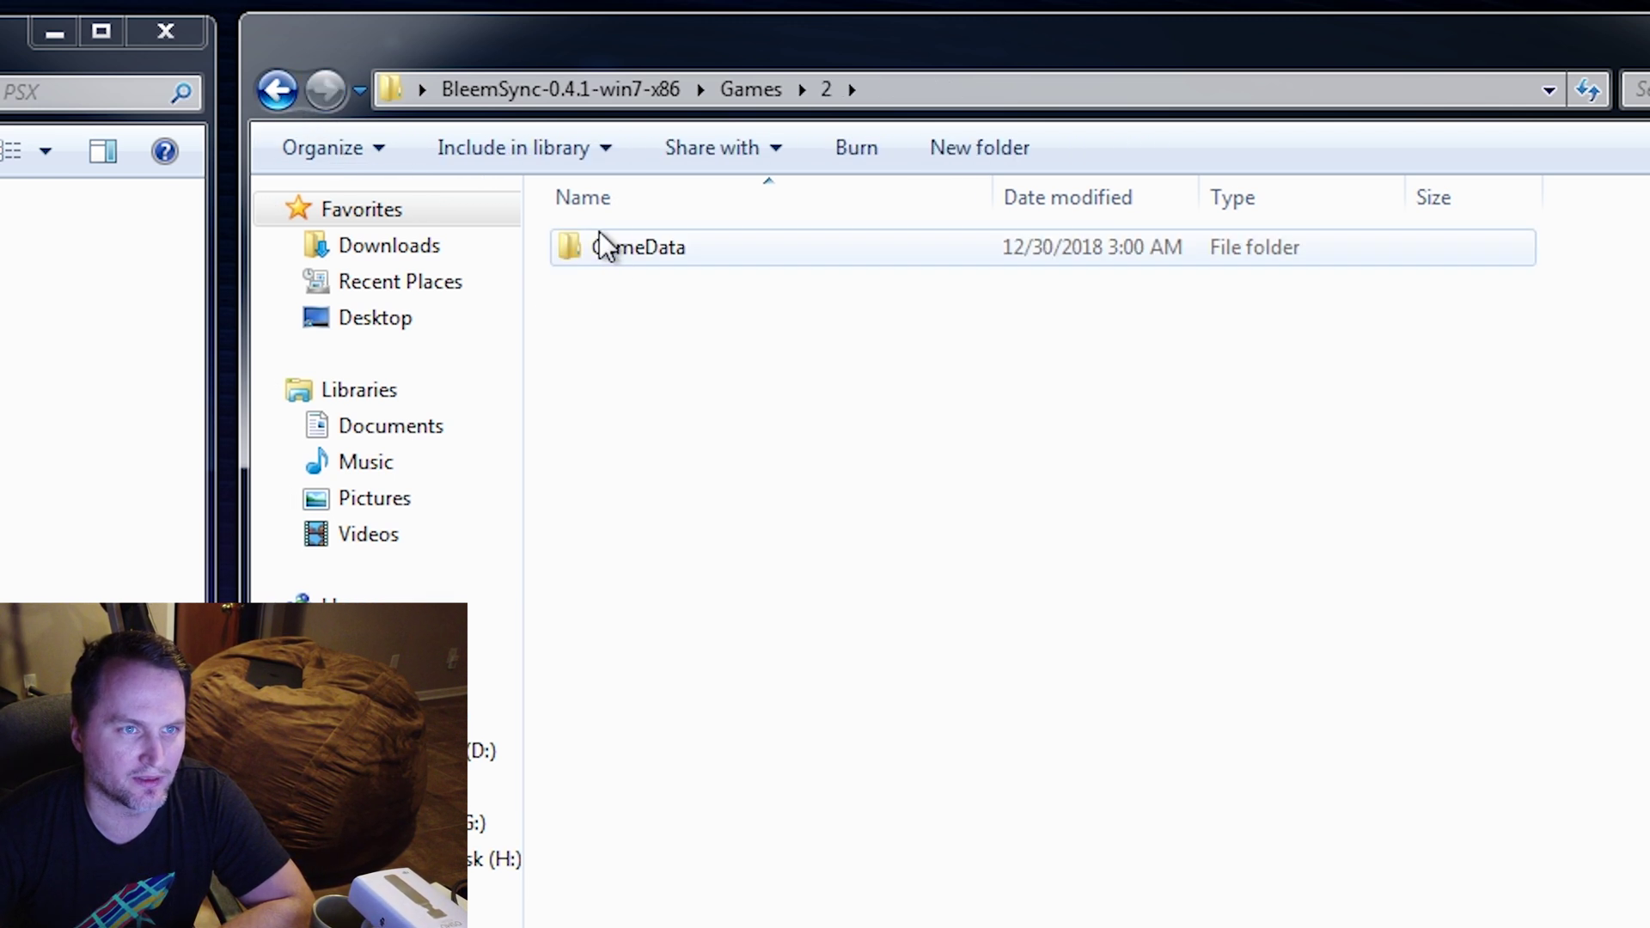
pyautogui.click(277, 90)
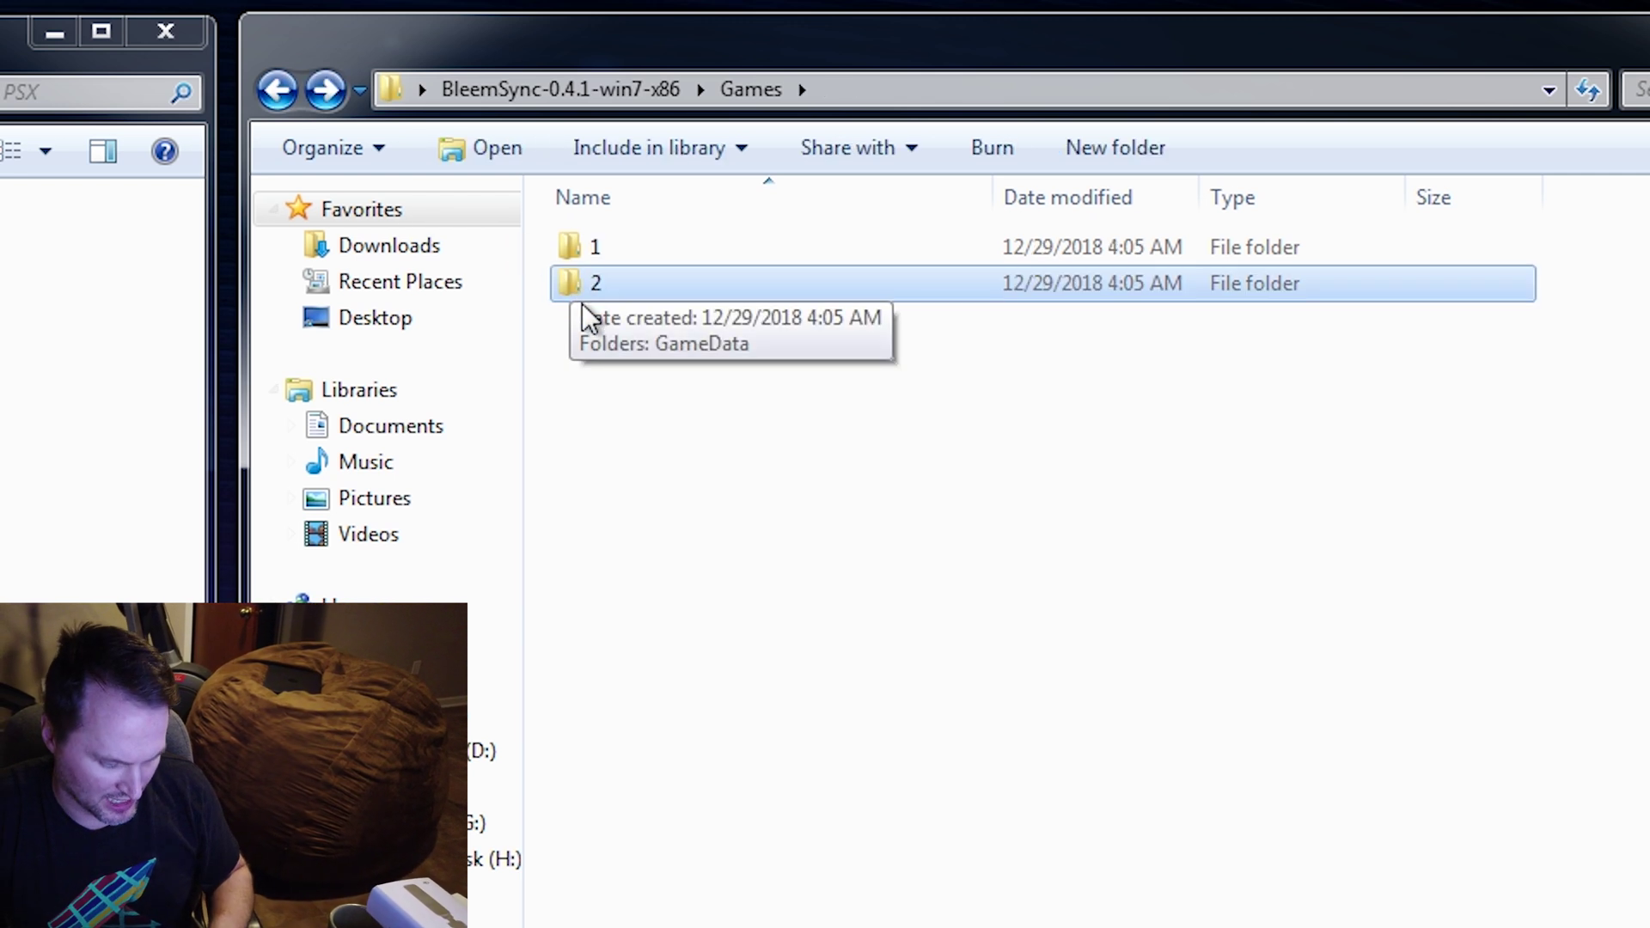
# - Paste six copies of folder 2 and rename the first two copies to 3 and 4
pyautogui.click(714, 410)
pyautogui.hotkey('ctrl', 'v')
pyautogui.hotkey('ctrl', 'v')
pyautogui.hotkey('ctrl', 'v')
pyautogui.hotkey('ctrl', 'v')
pyautogui.hotkey('ctrl', 'v')
pyautogui.hotkey('ctrl', 'v')
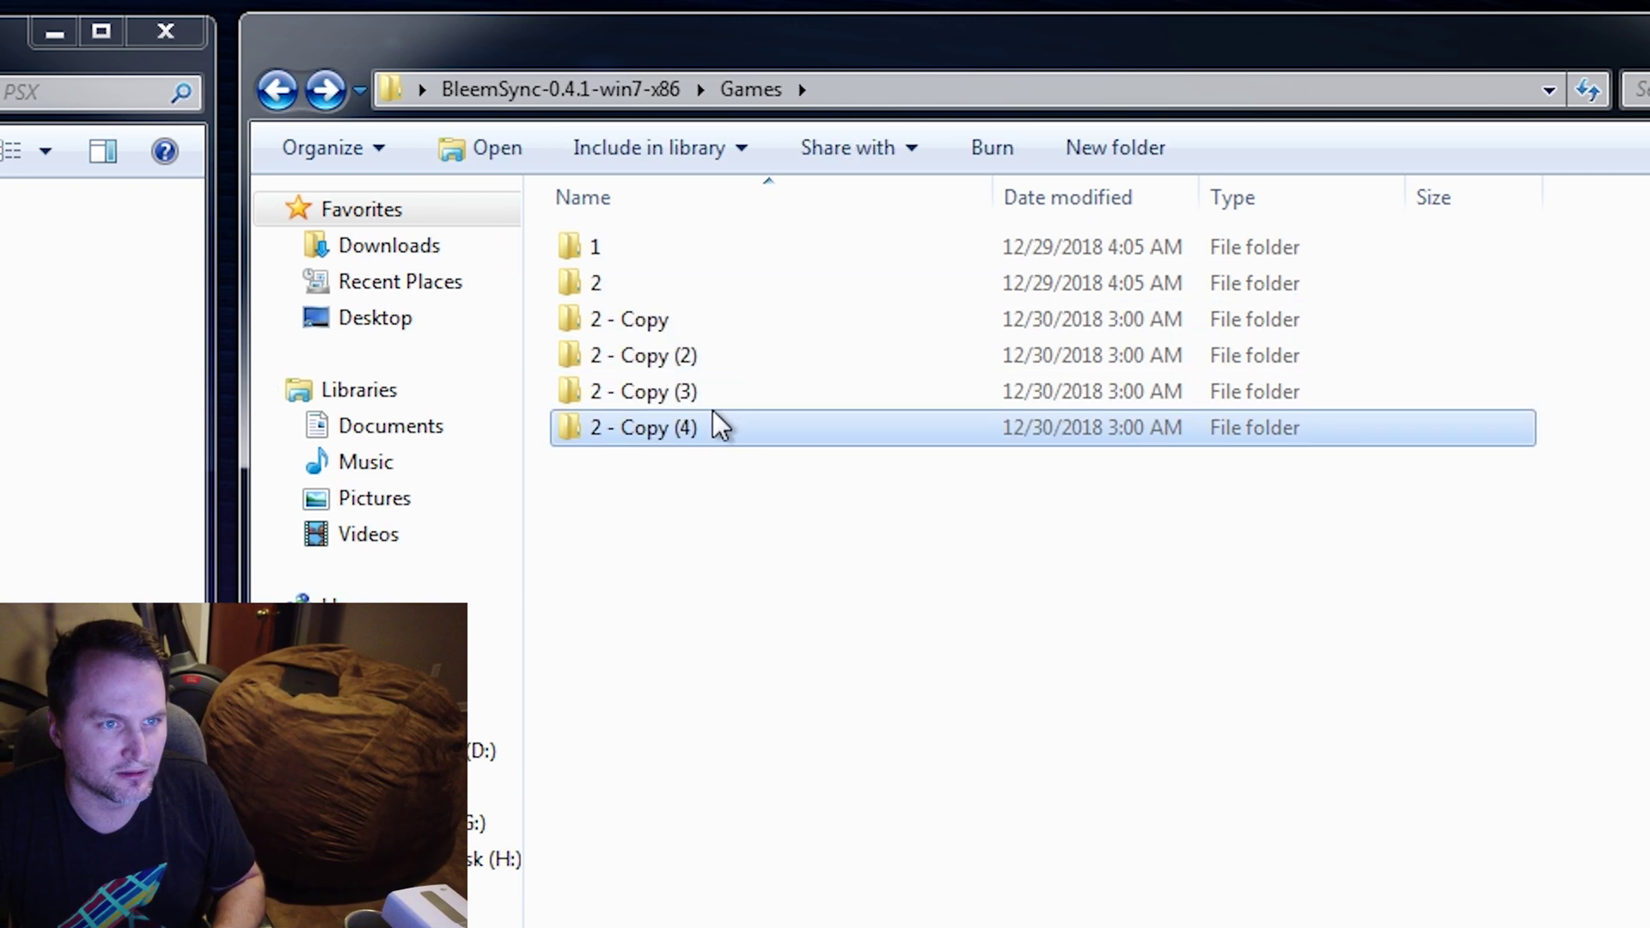
pyautogui.click(632, 317)
pyautogui.press('F2')
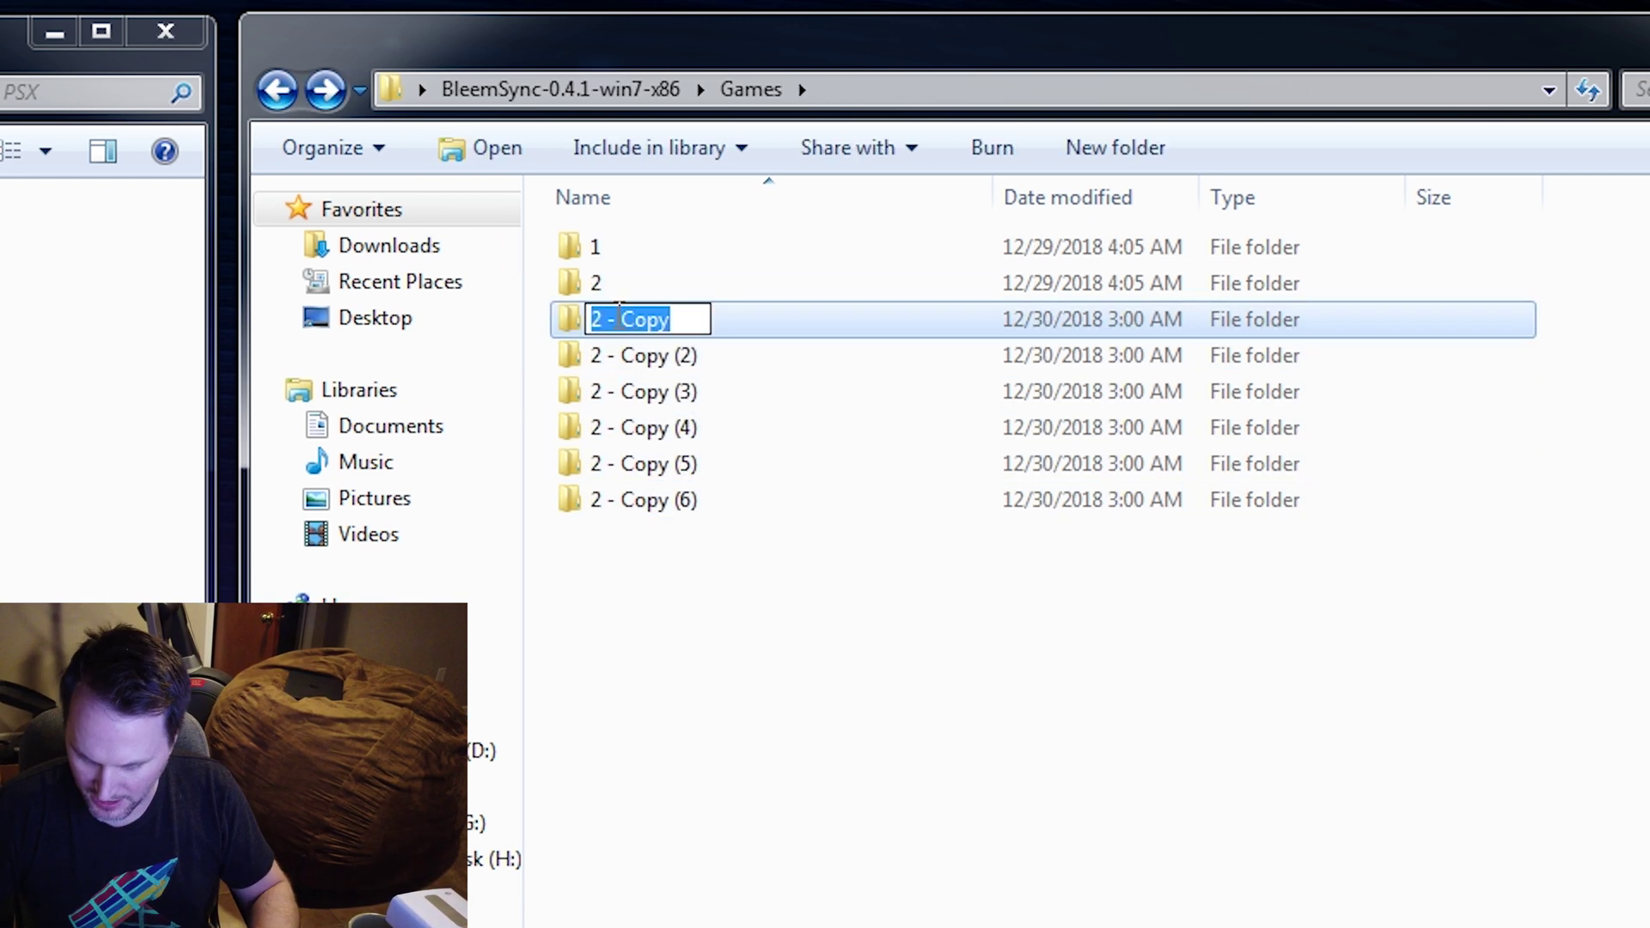
pyautogui.write('3')
pyautogui.press('Return')
pyautogui.click(623, 324)
pyautogui.press('F2')
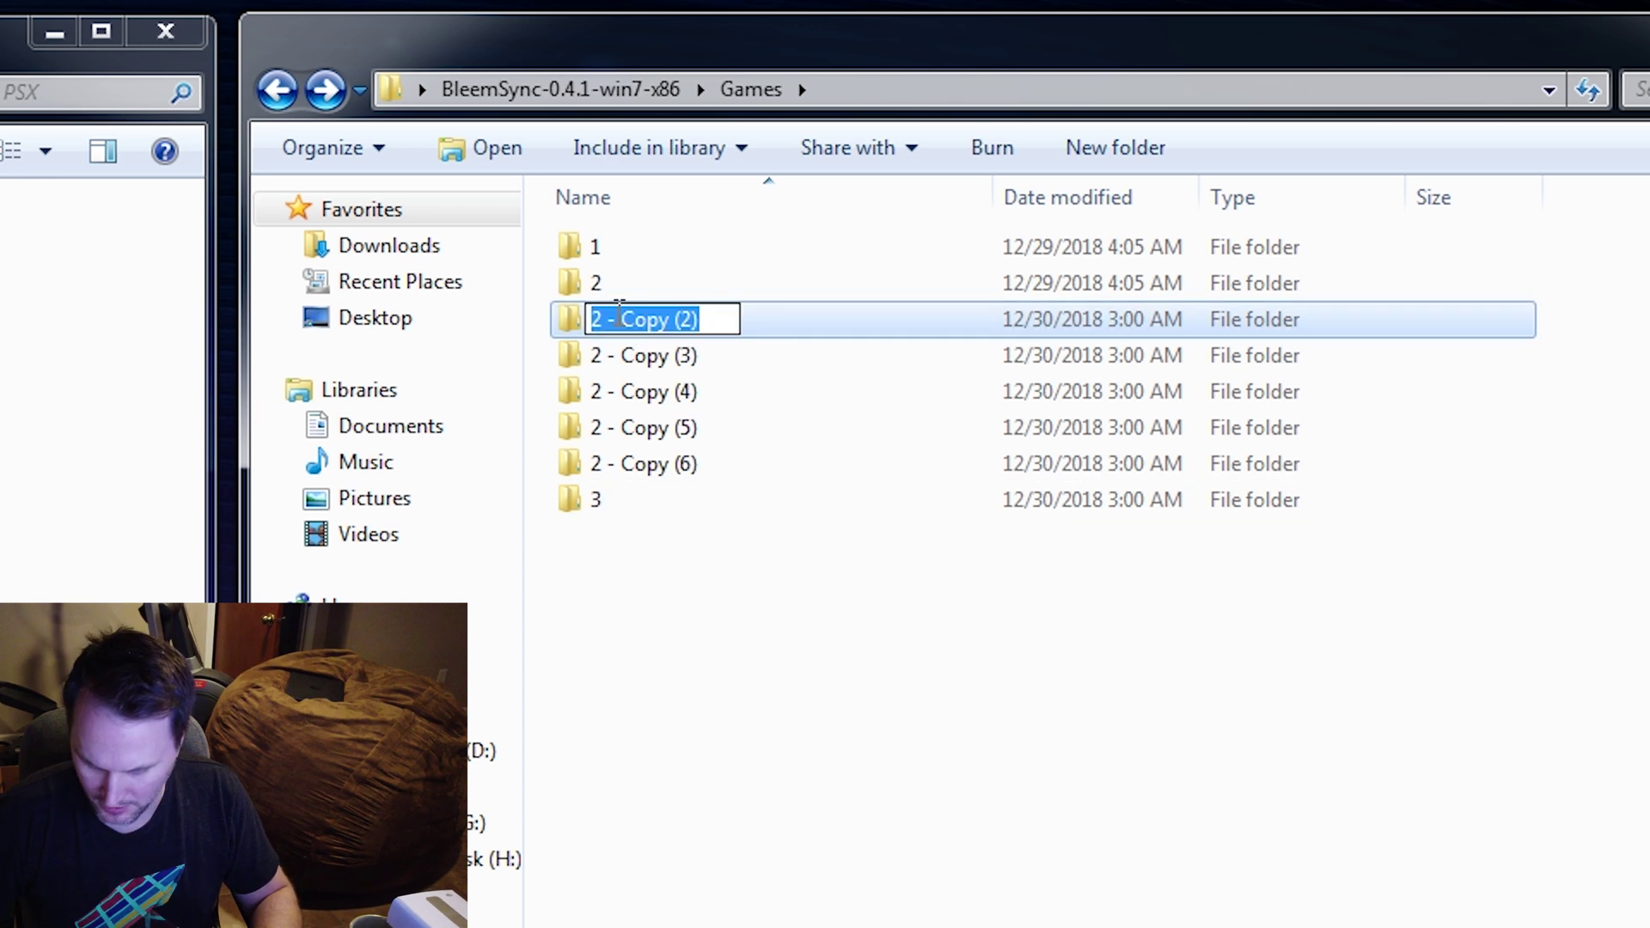
pyautogui.press('Return')
# - Rename the copies '2 - Copy (3)' and '2 - Copy (4)' to 5 and 6
pyautogui.click(624, 321)
pyautogui.press('F2')
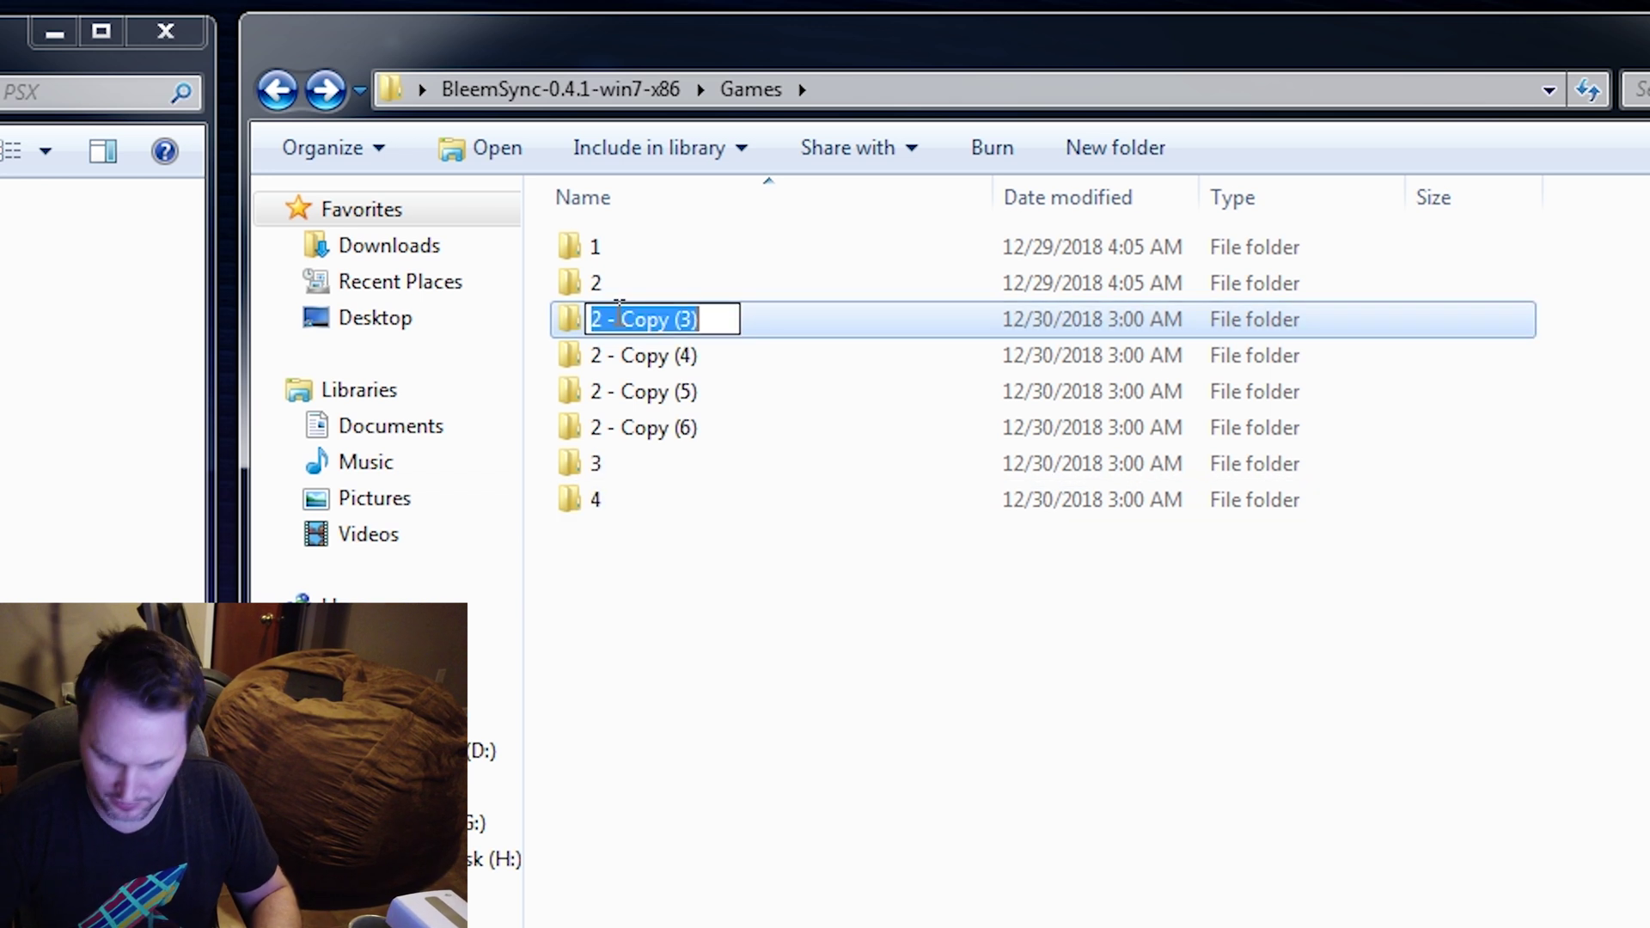
pyautogui.write('5')
pyautogui.press('Return')
pyautogui.click(619, 320)
pyautogui.press('F2')
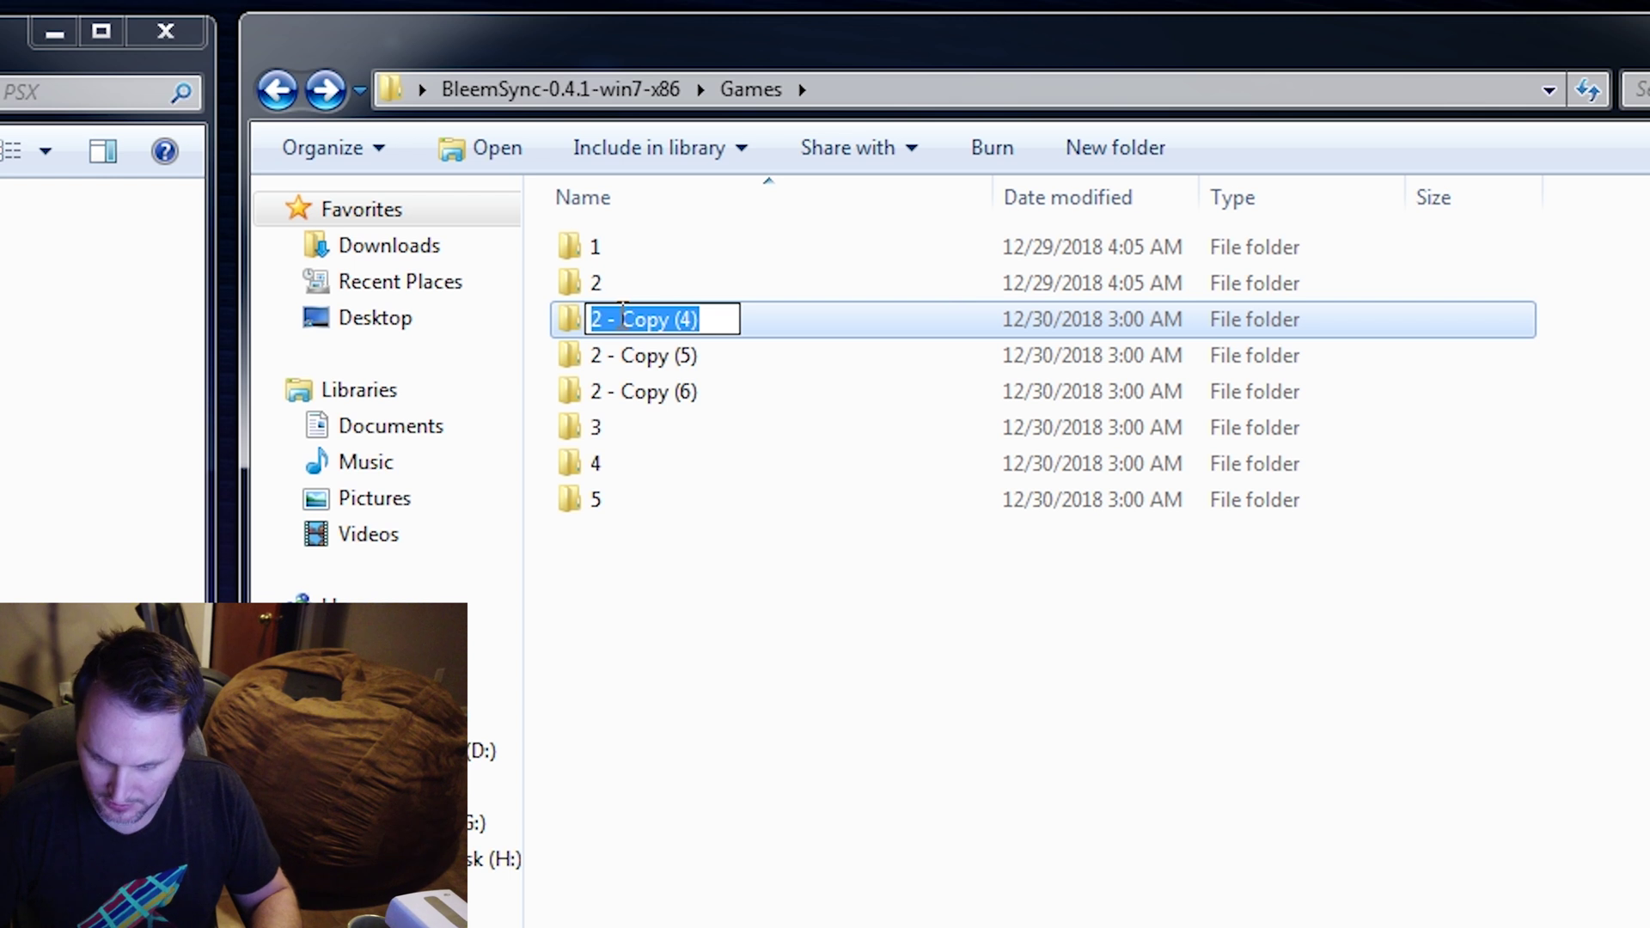
pyautogui.write('6')
pyautogui.press('Return')
# - Rename the last two copies, '2 - Copy (5)' and '2 - Copy (6)', to 7 and 8
pyautogui.click(621, 313)
pyautogui.press('F2')
pyautogui.write('7')
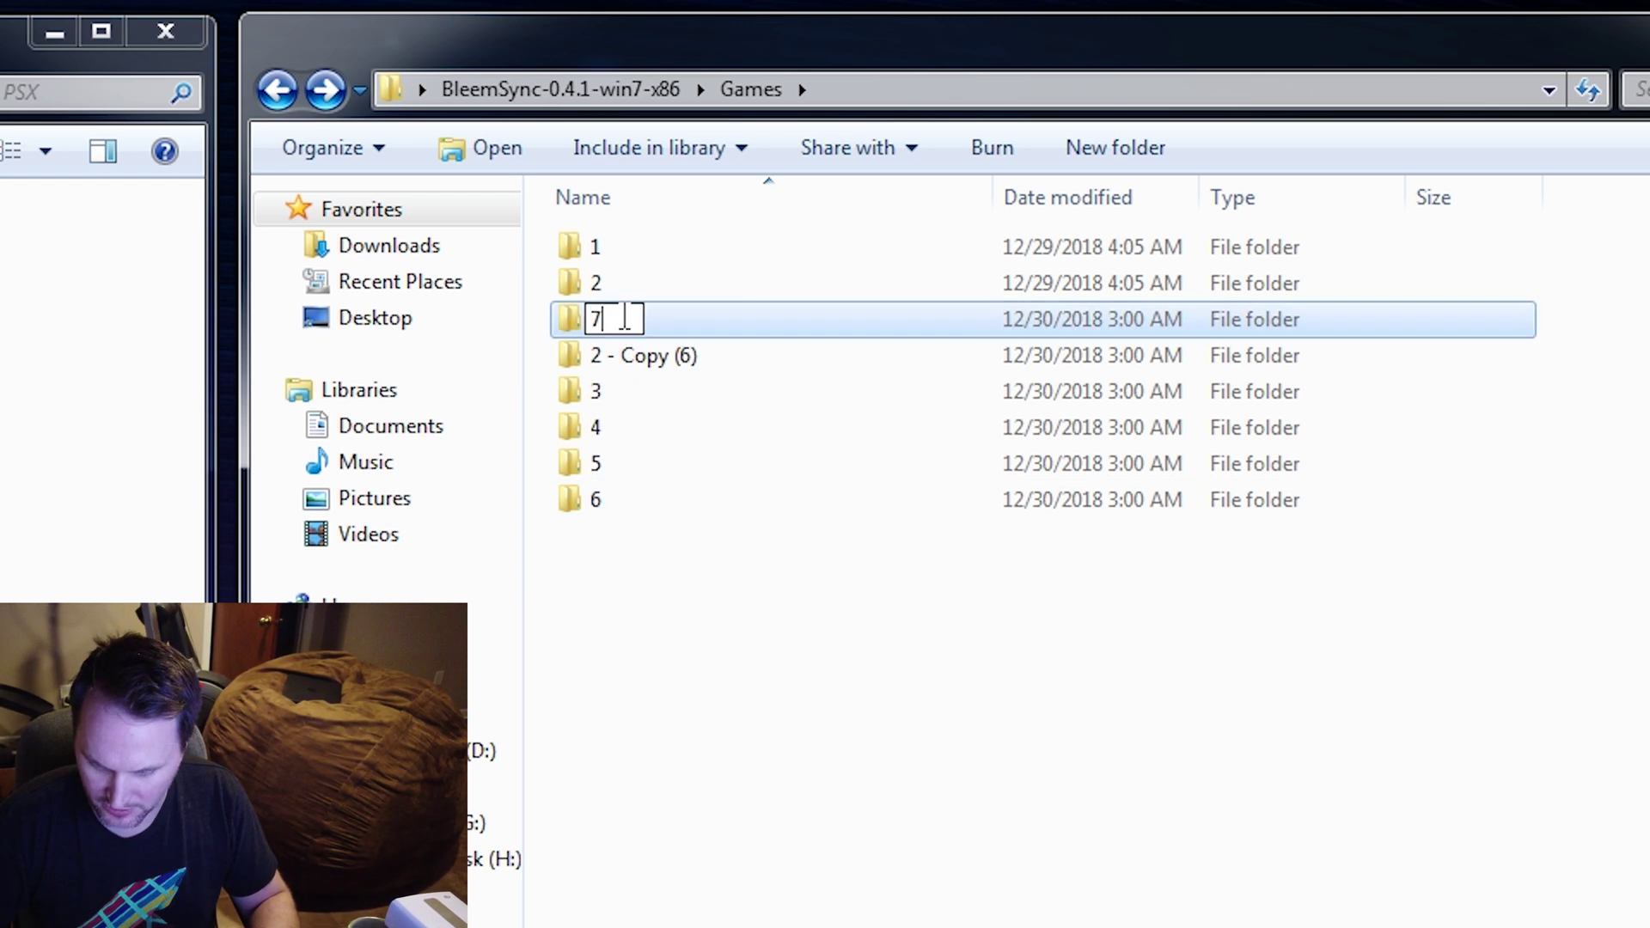
pyautogui.press('Return')
pyautogui.click(626, 321)
pyautogui.press('F2')
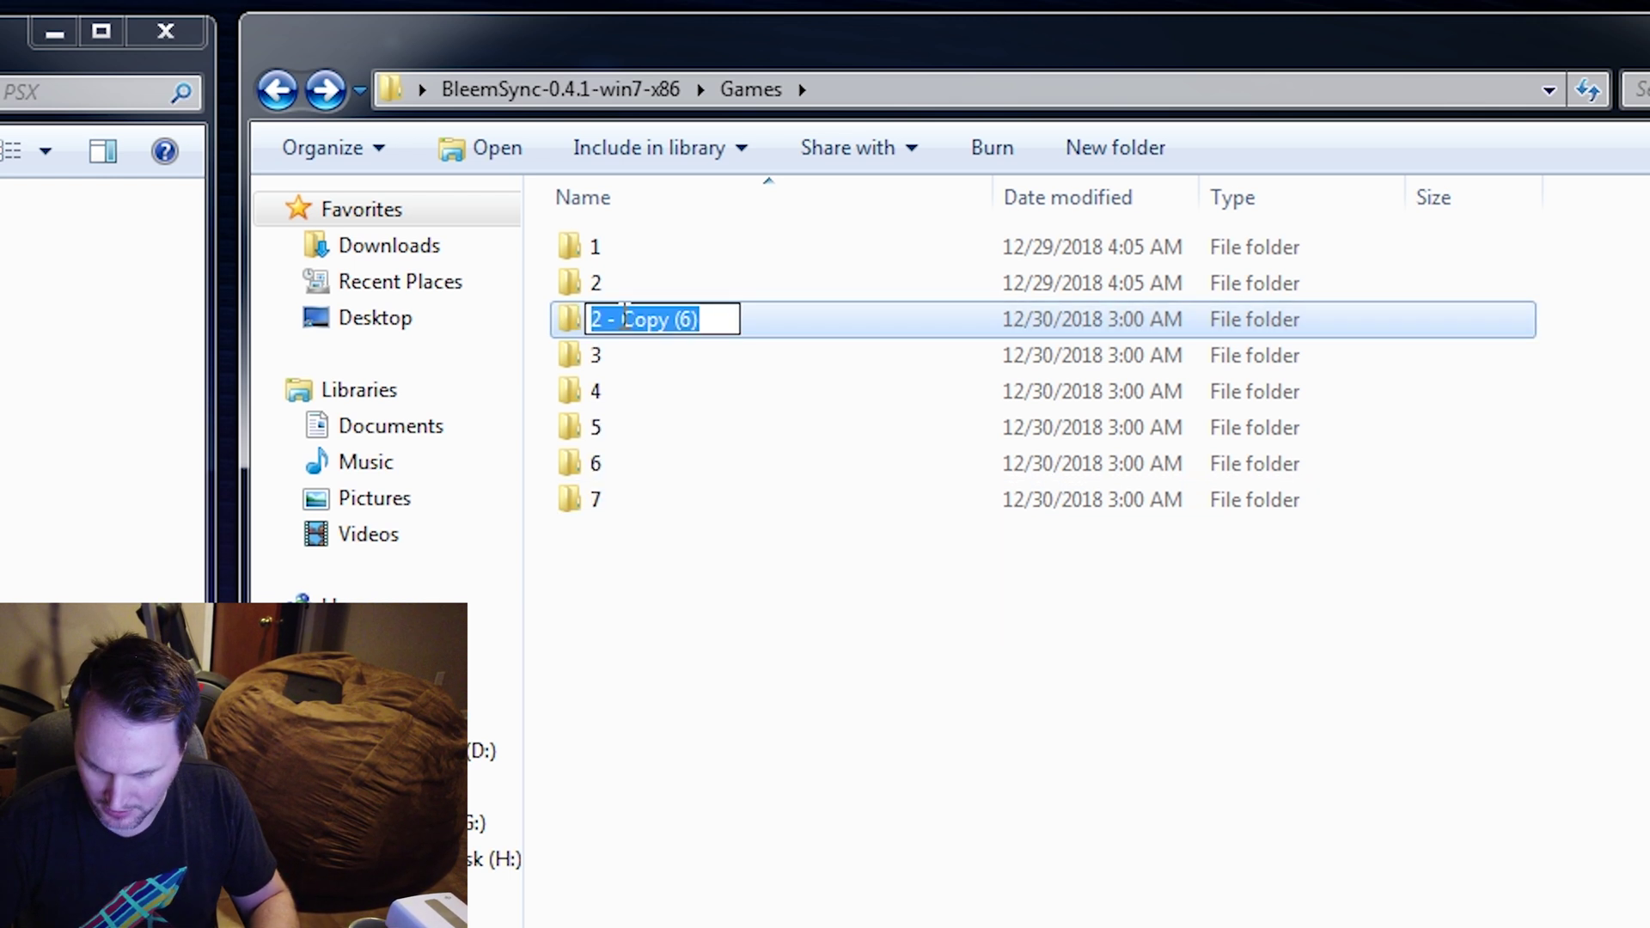
pyautogui.write('8')
pyautogui.press('Return')
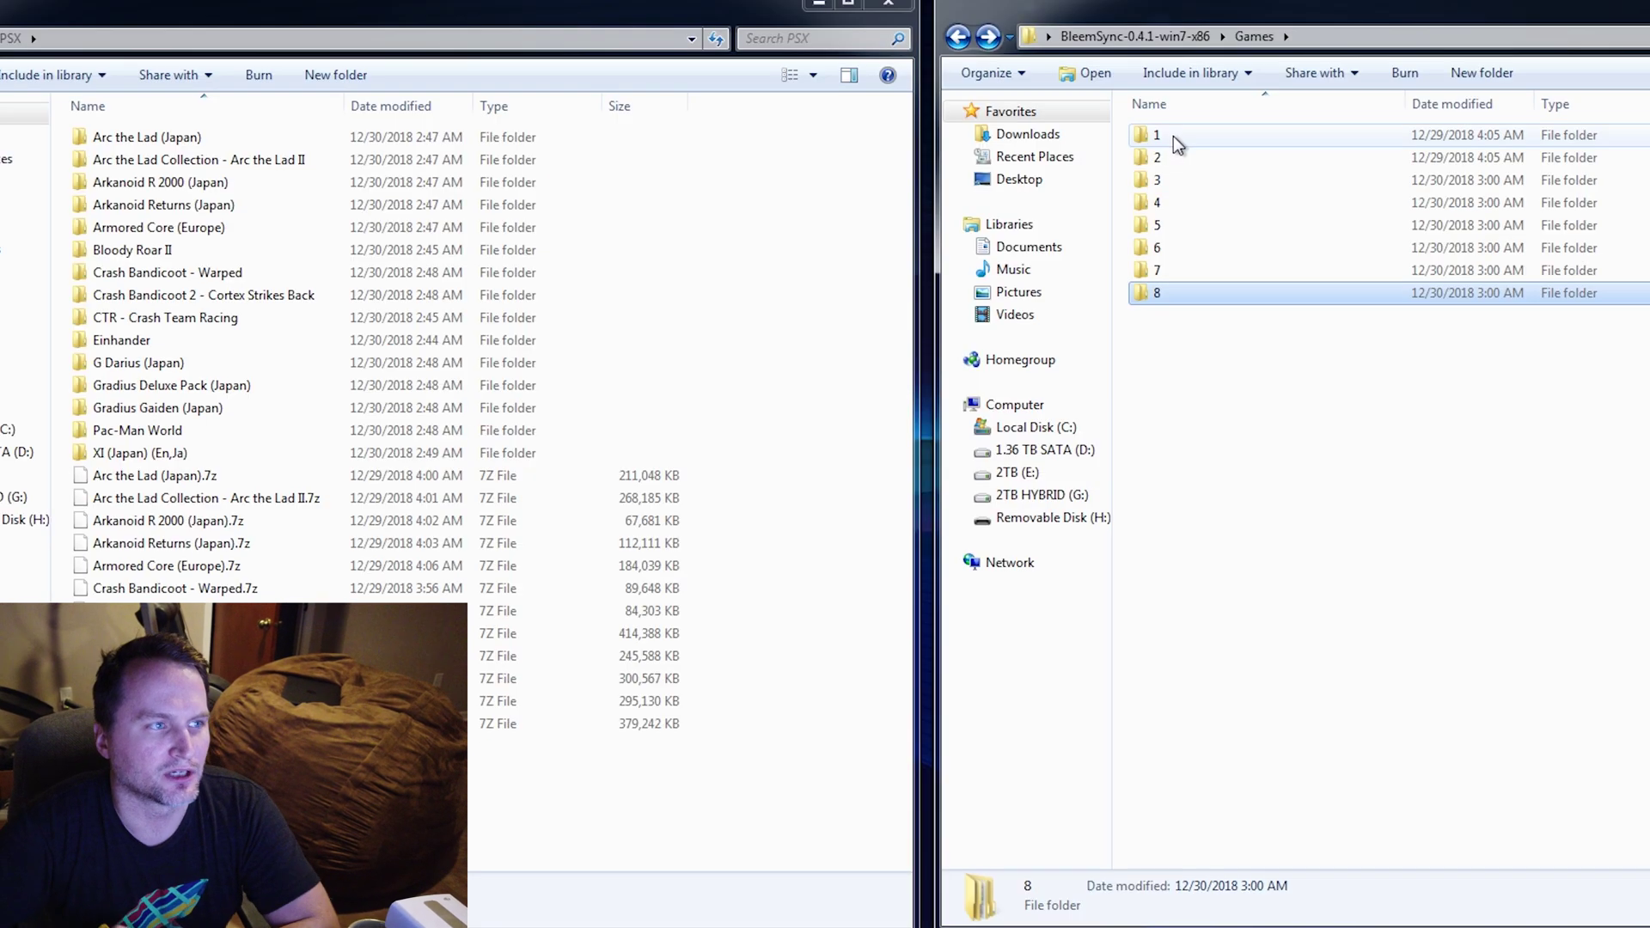
# - In the PSX games window, inspect the Arc the Lad (Japan) folder's .bin and .cue files
pyautogui.click(258, 774)
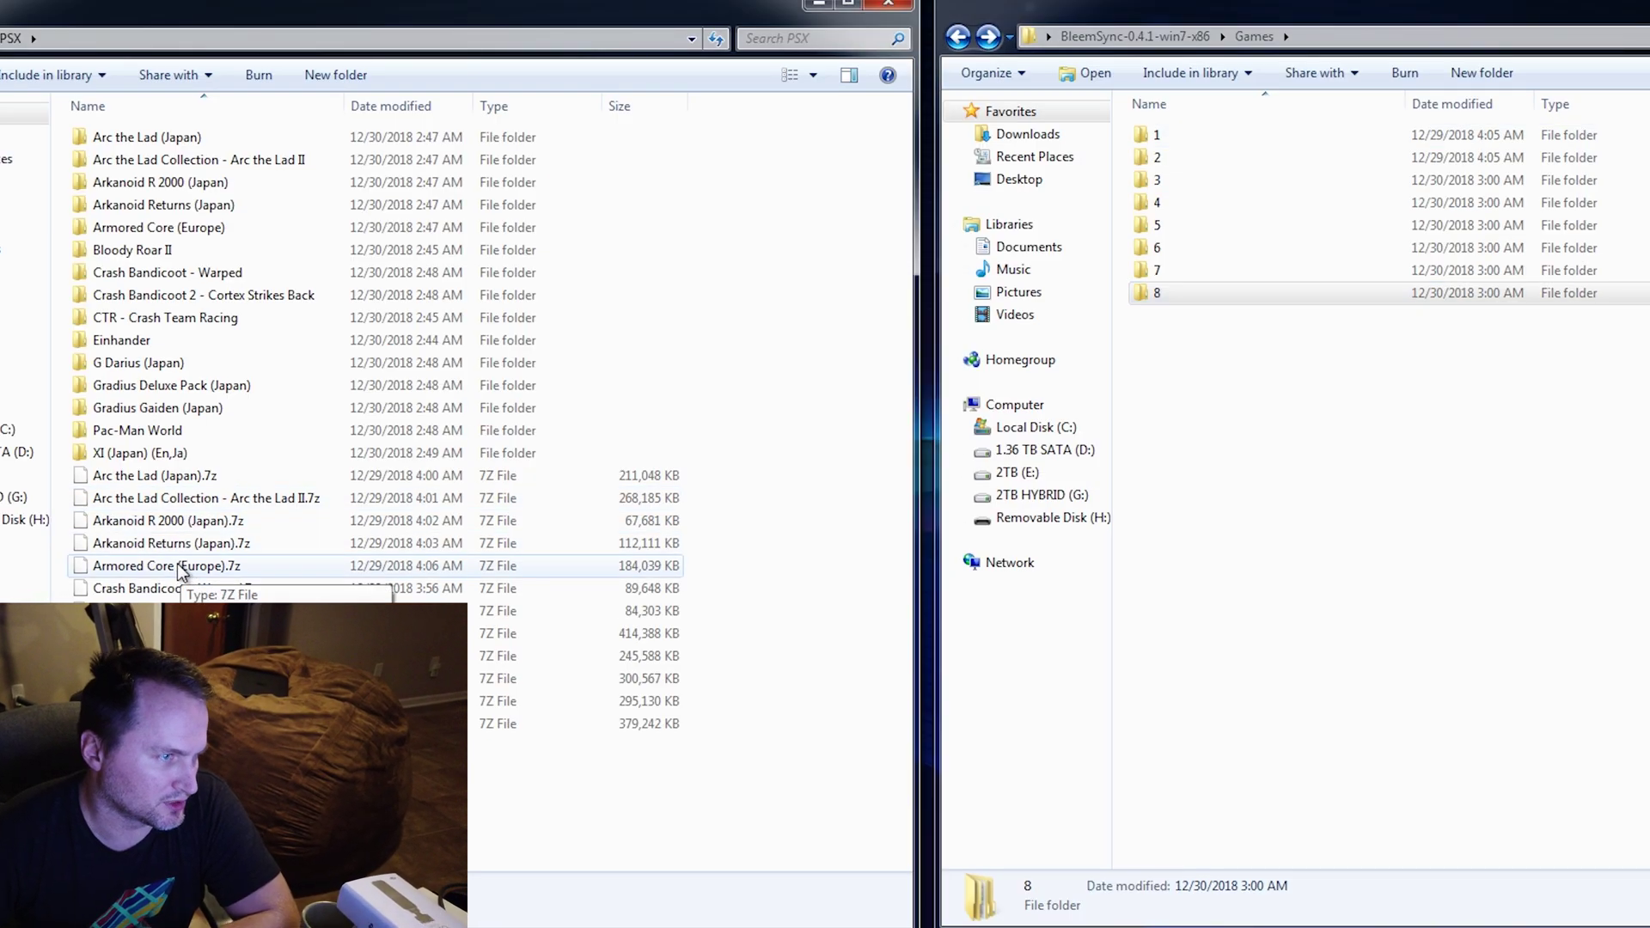
pyautogui.click(111, 160)
pyautogui.keyDown('shift'); pyautogui.click(108, 144); pyautogui.keyUp('shift')
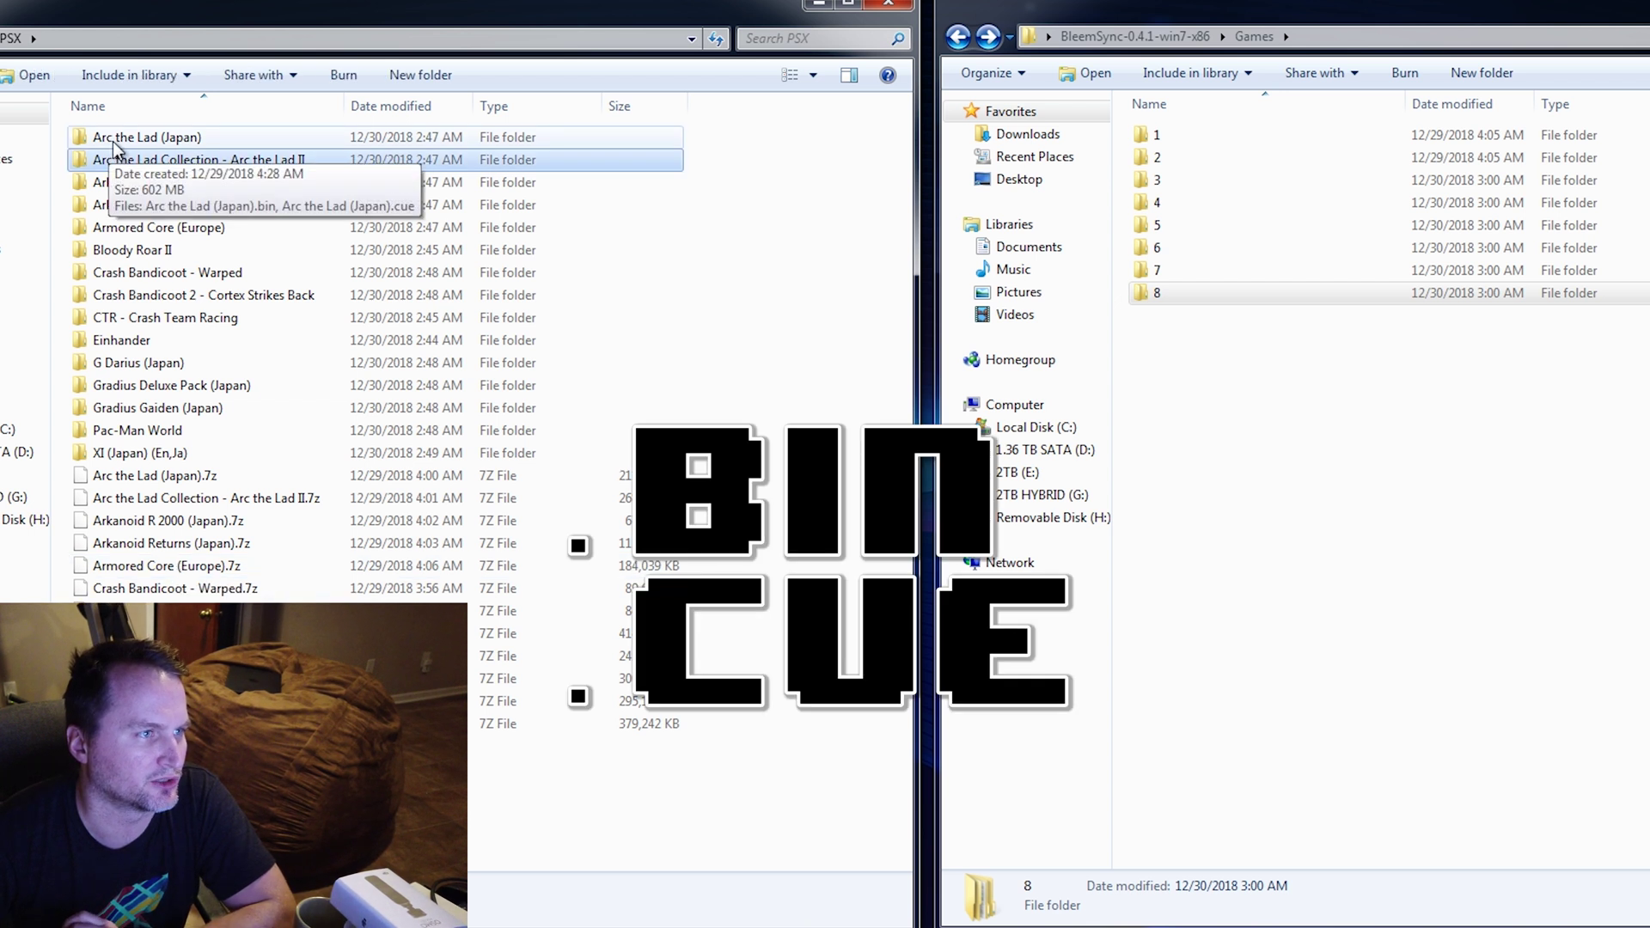
pyautogui.doubleClick(111, 141)
pyautogui.click(137, 140)
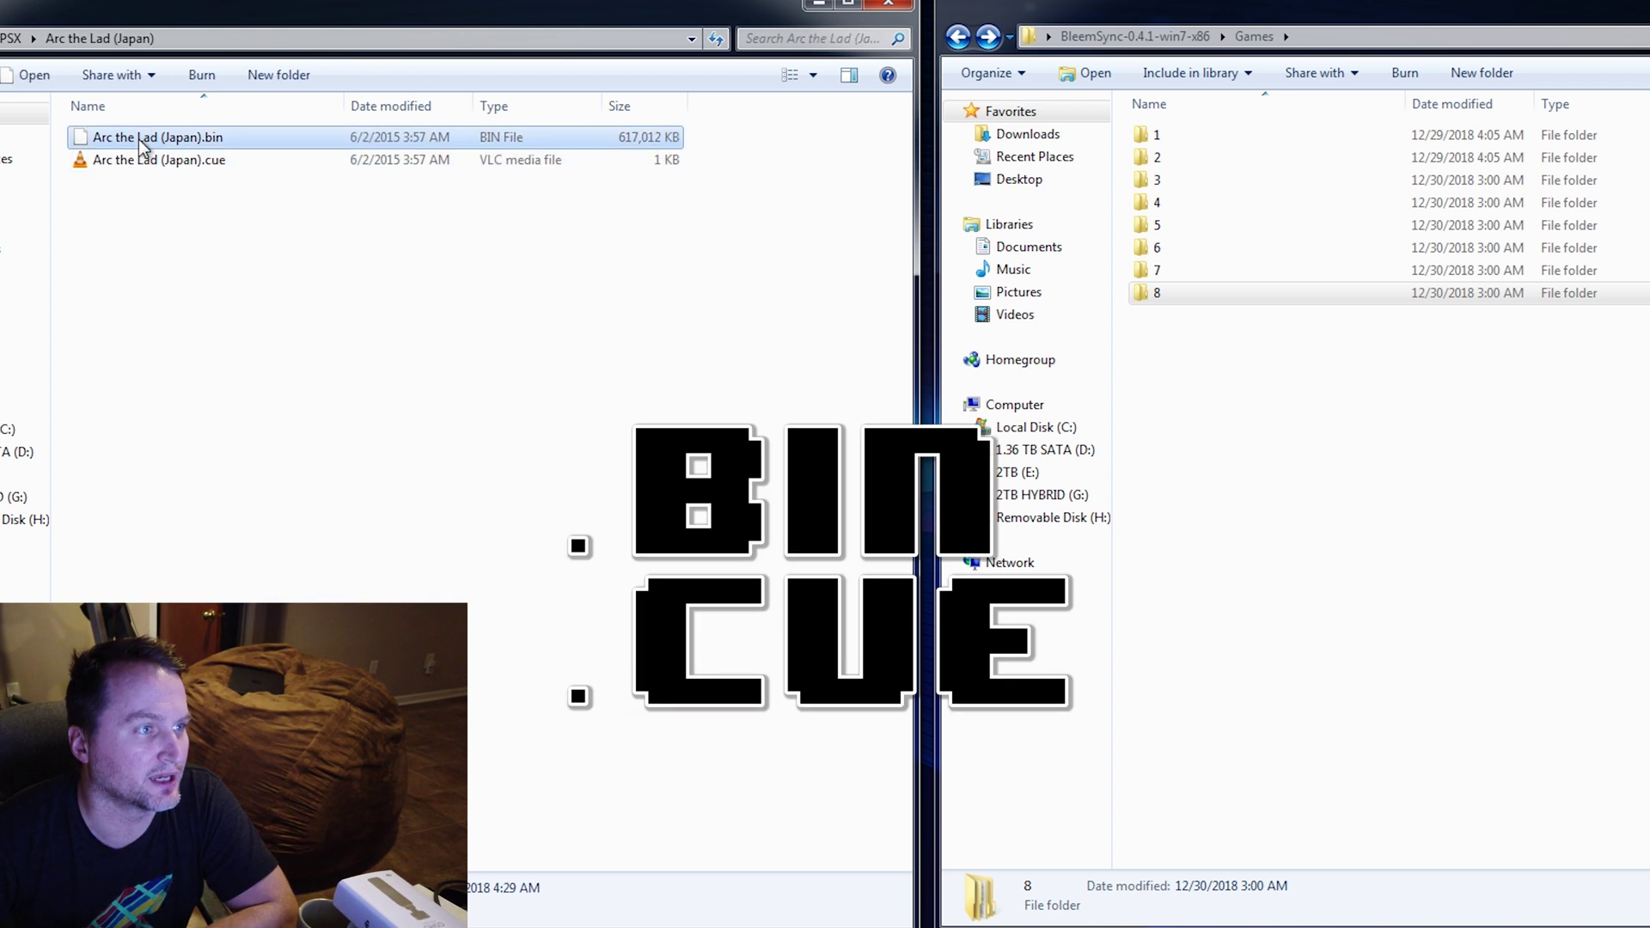
pyautogui.click(142, 206)
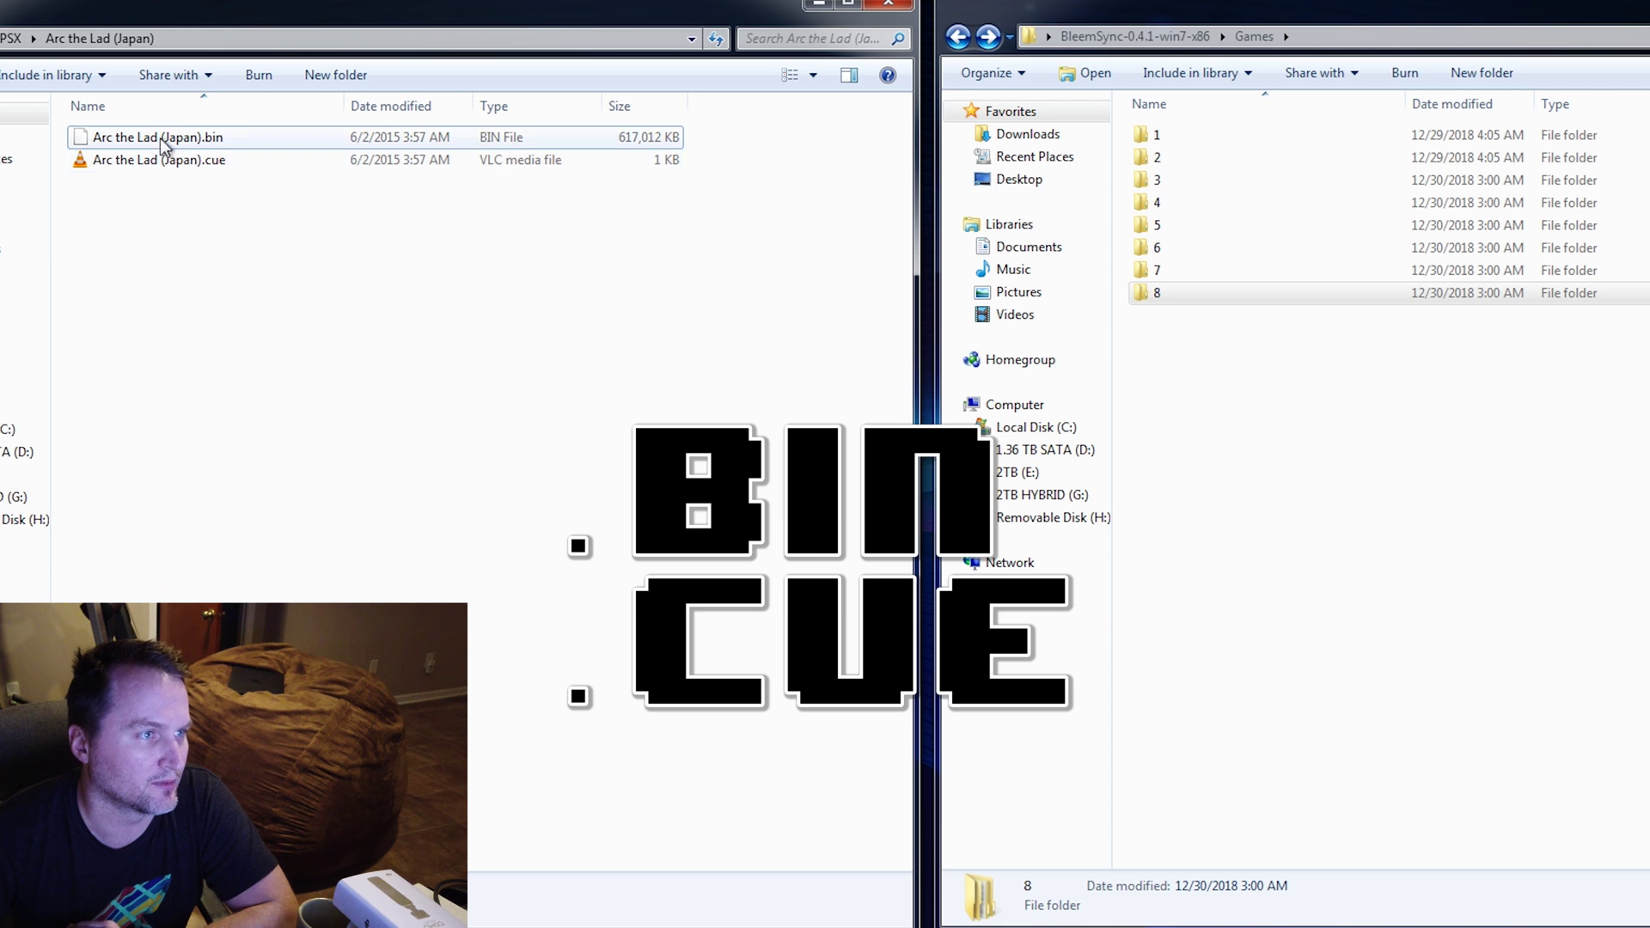
pyautogui.click(159, 161)
pyautogui.click(169, 270)
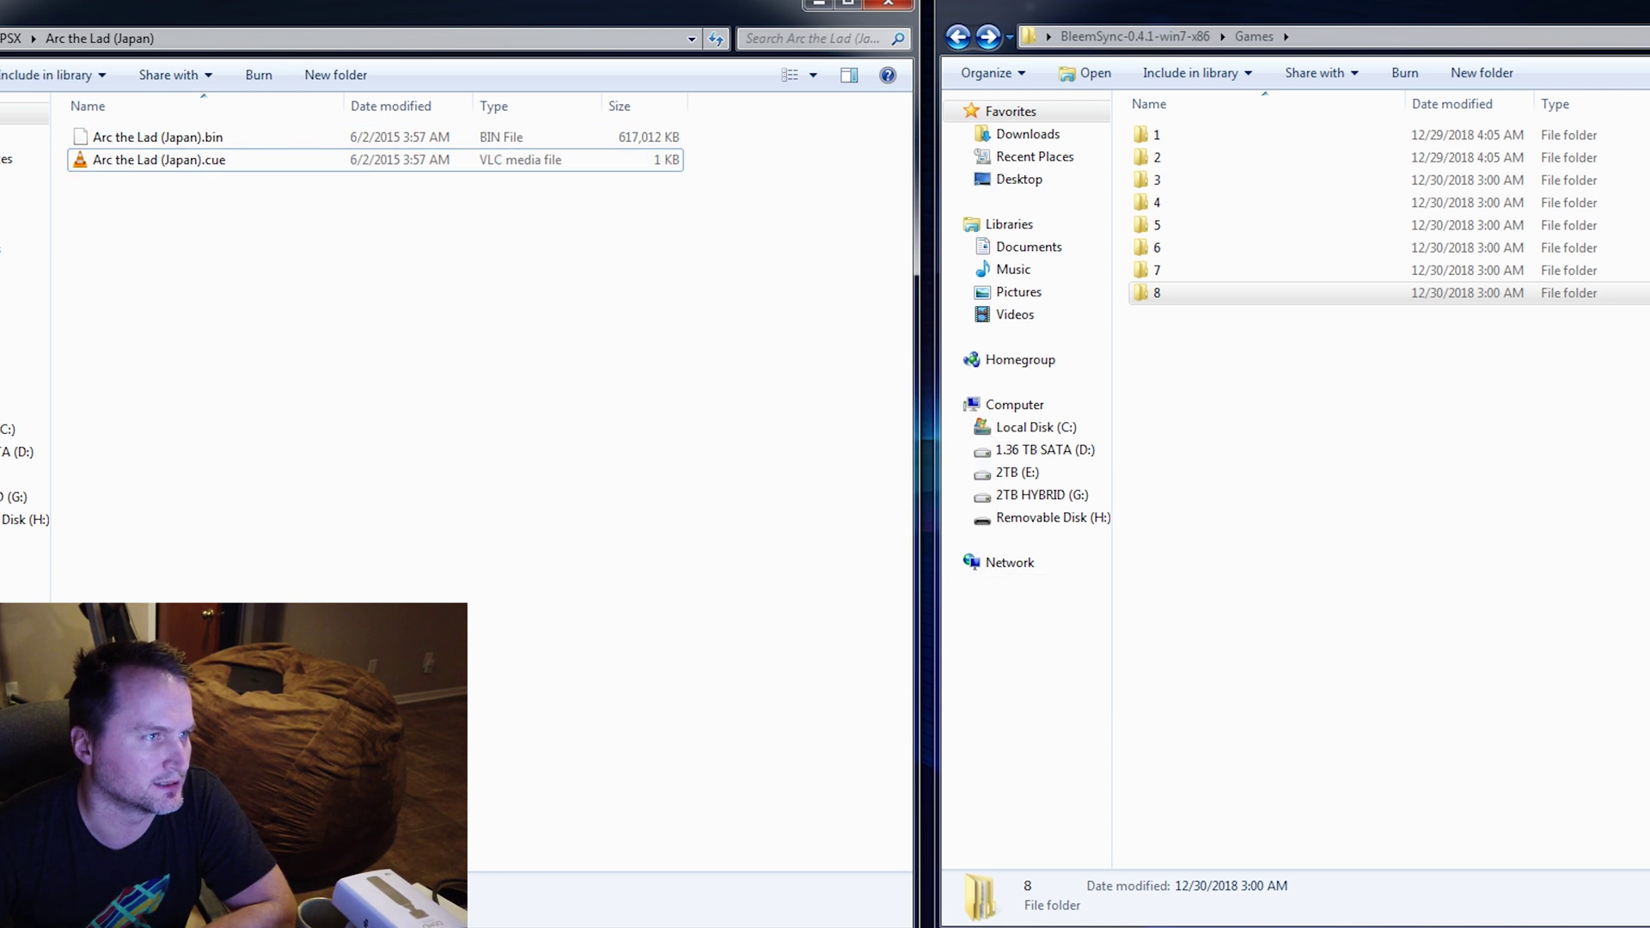
# - Go back to the PSX games list and open Arc the Lad (Japan).7z
pyautogui.press('BackSpace')
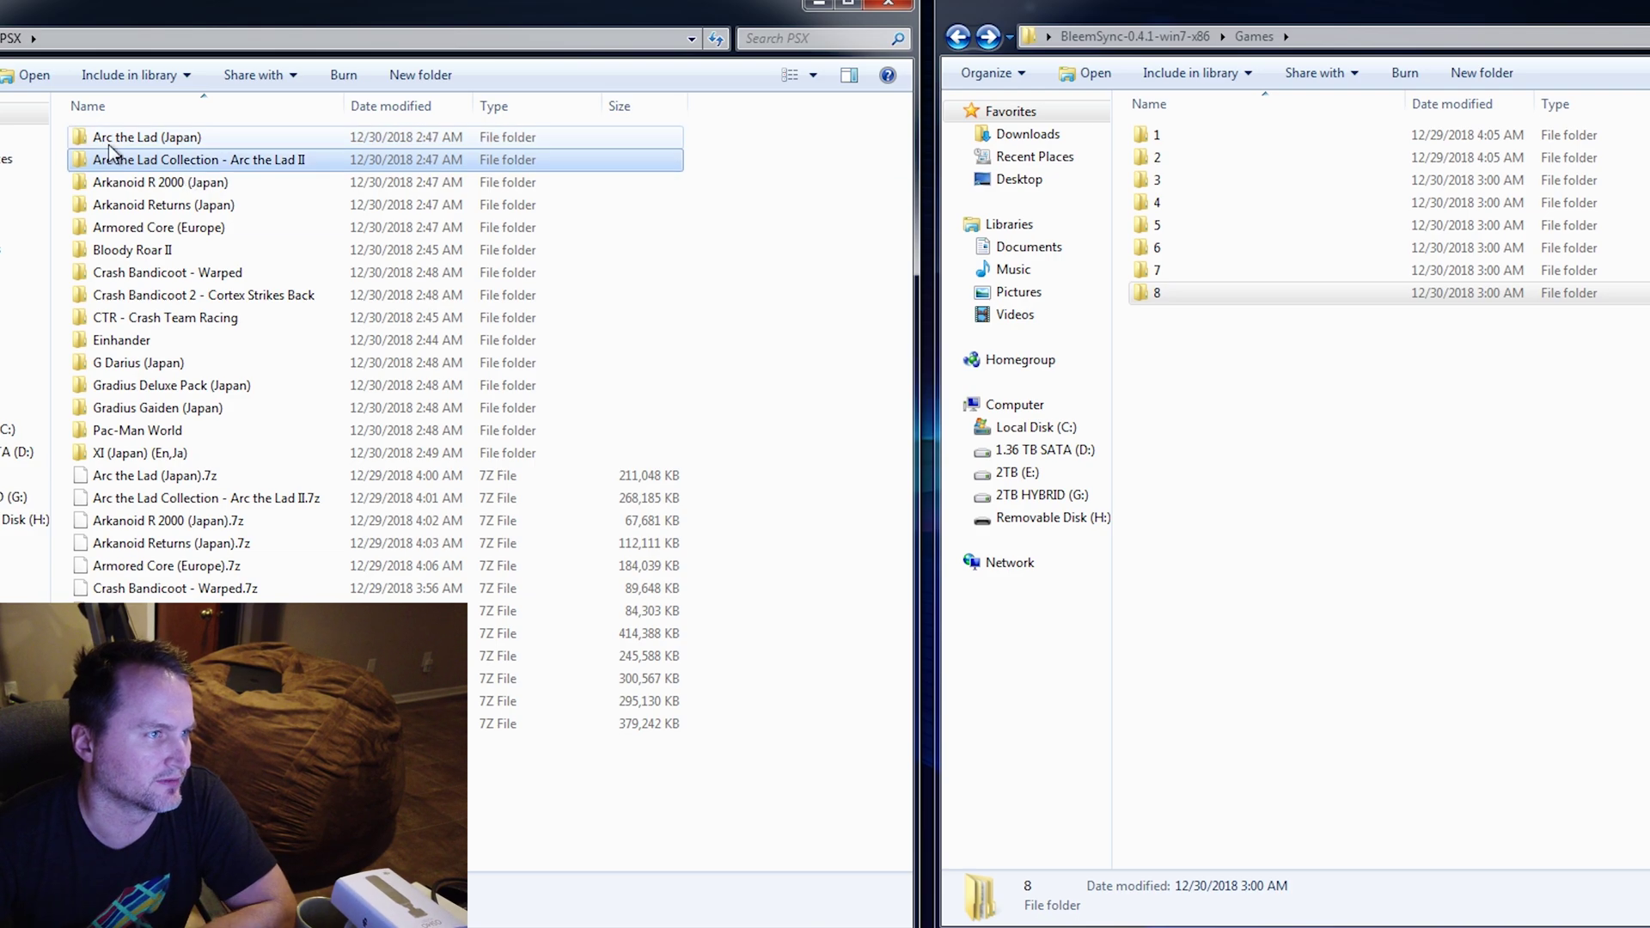
pyautogui.click(142, 478)
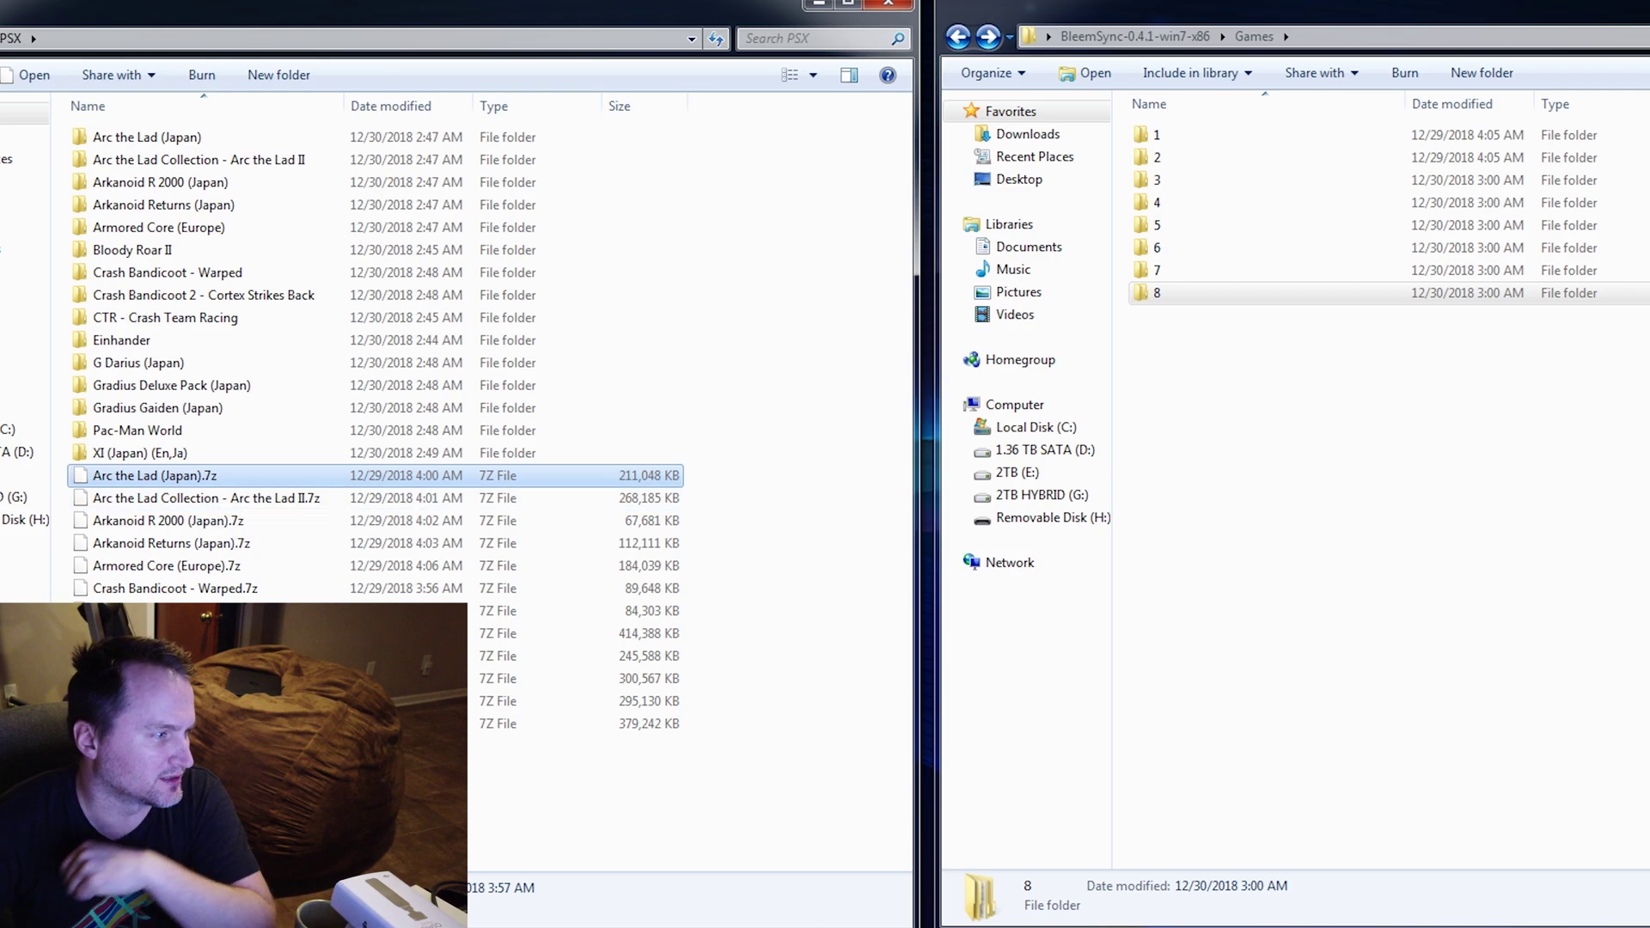
pyautogui.press('Return')
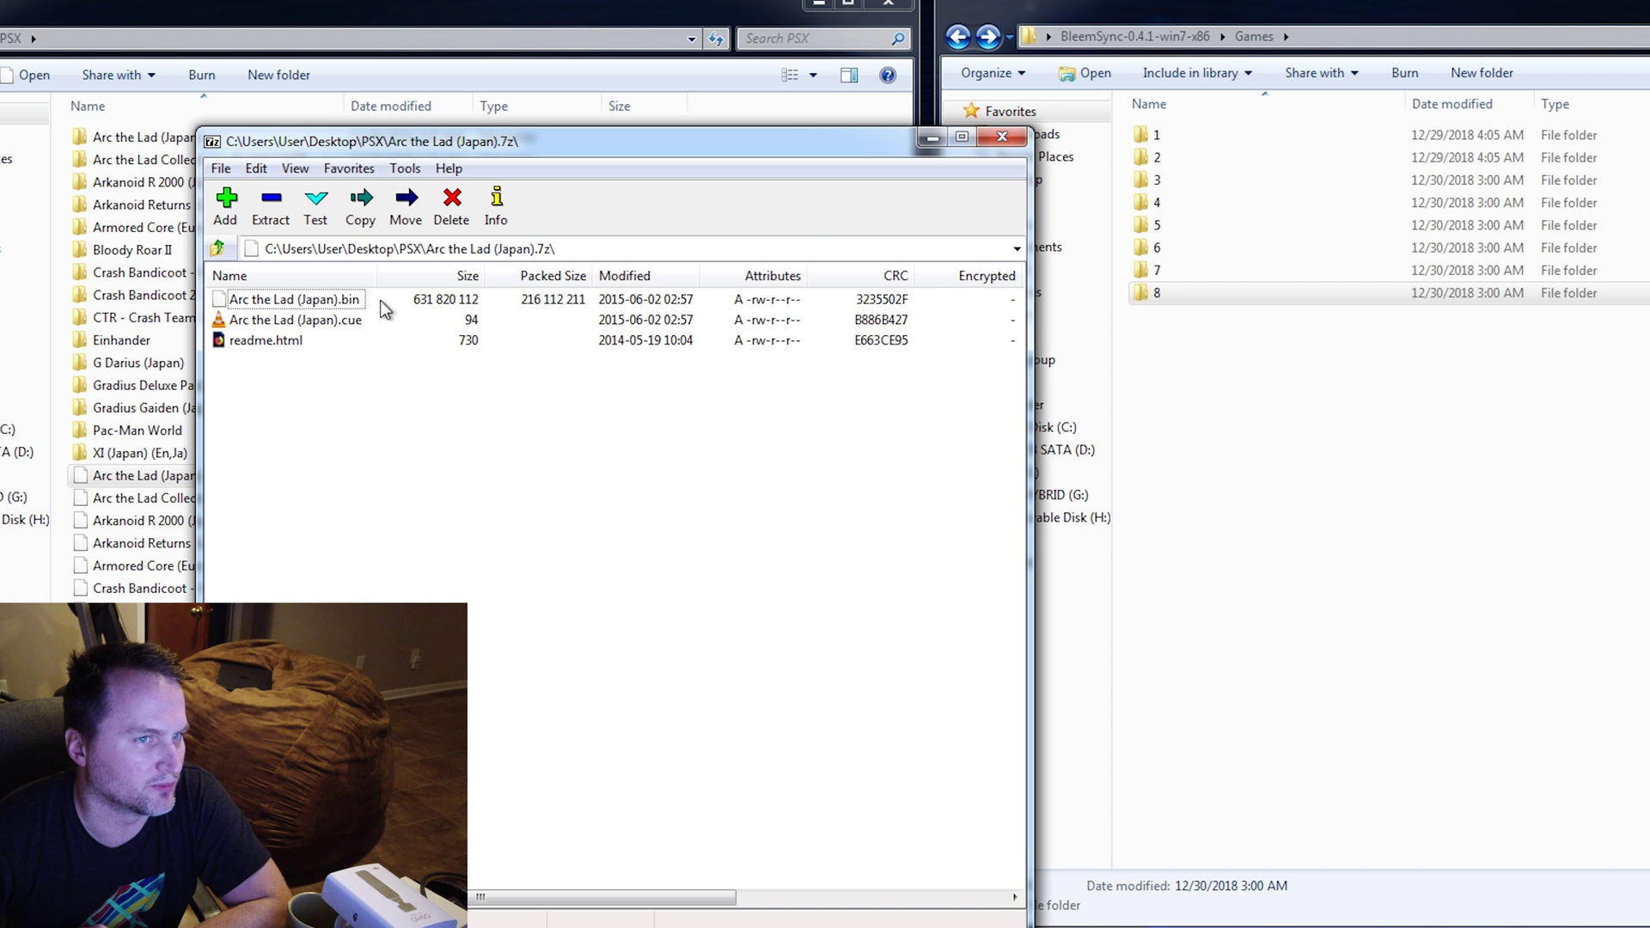
# - Extract Arc the Lad (Japan).bin and .cue into game 1's GameData, then close 7-Zip
pyautogui.doubleClick(1166, 142)
pyautogui.doubleClick(1164, 136)
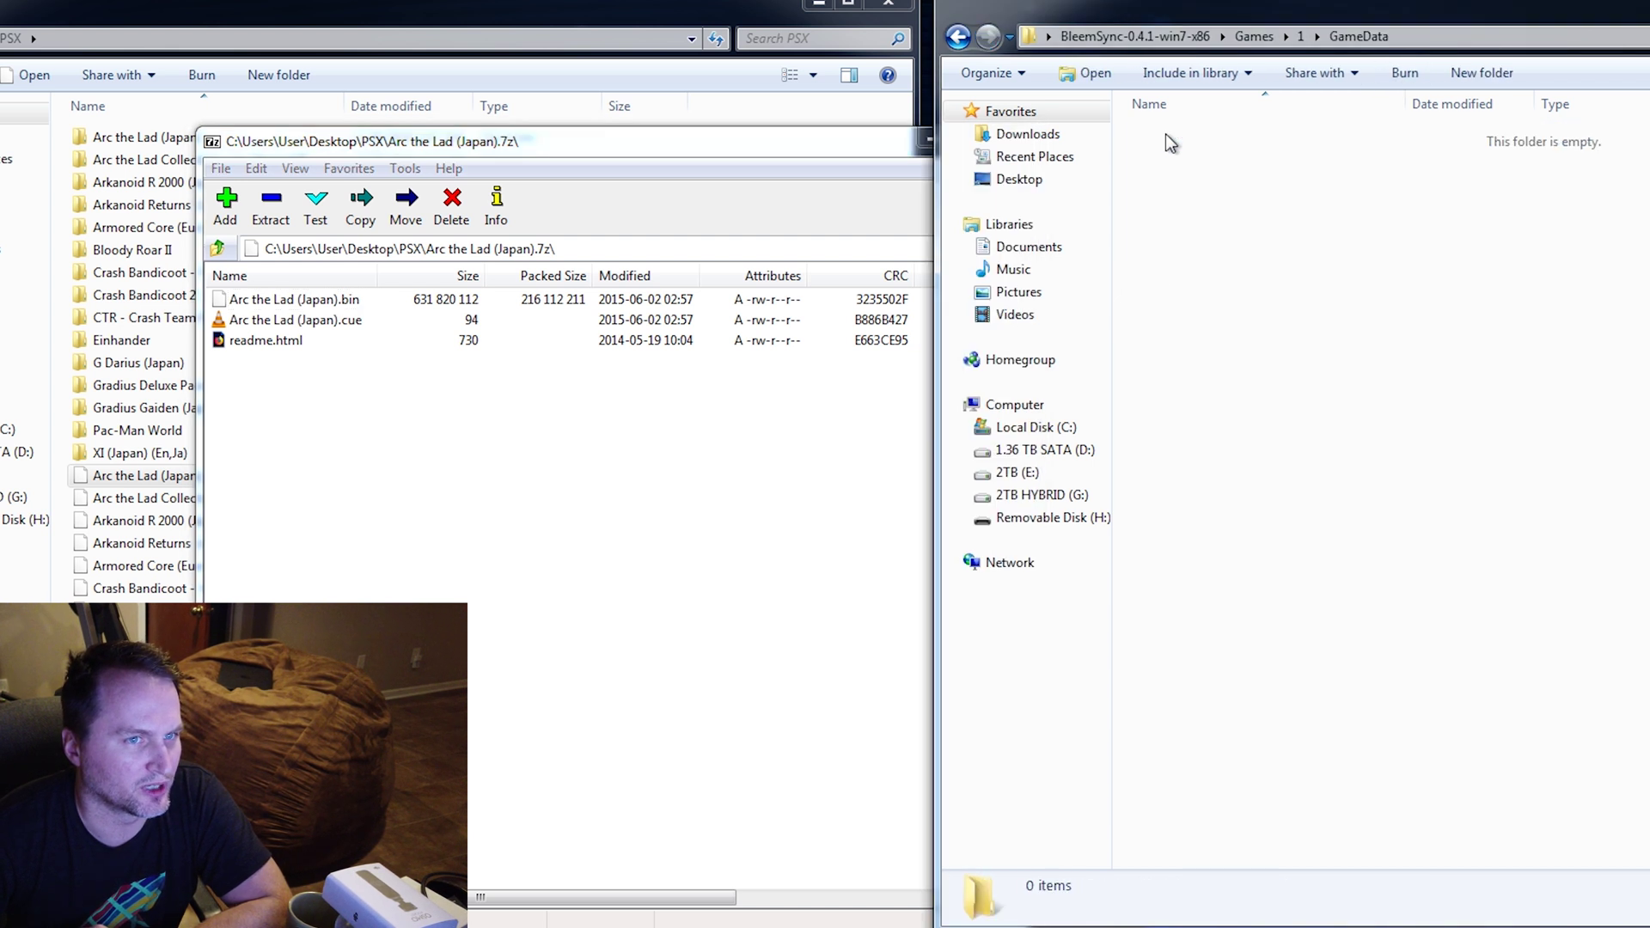
pyautogui.moveTo(379, 304); pyautogui.dragTo(300, 328)
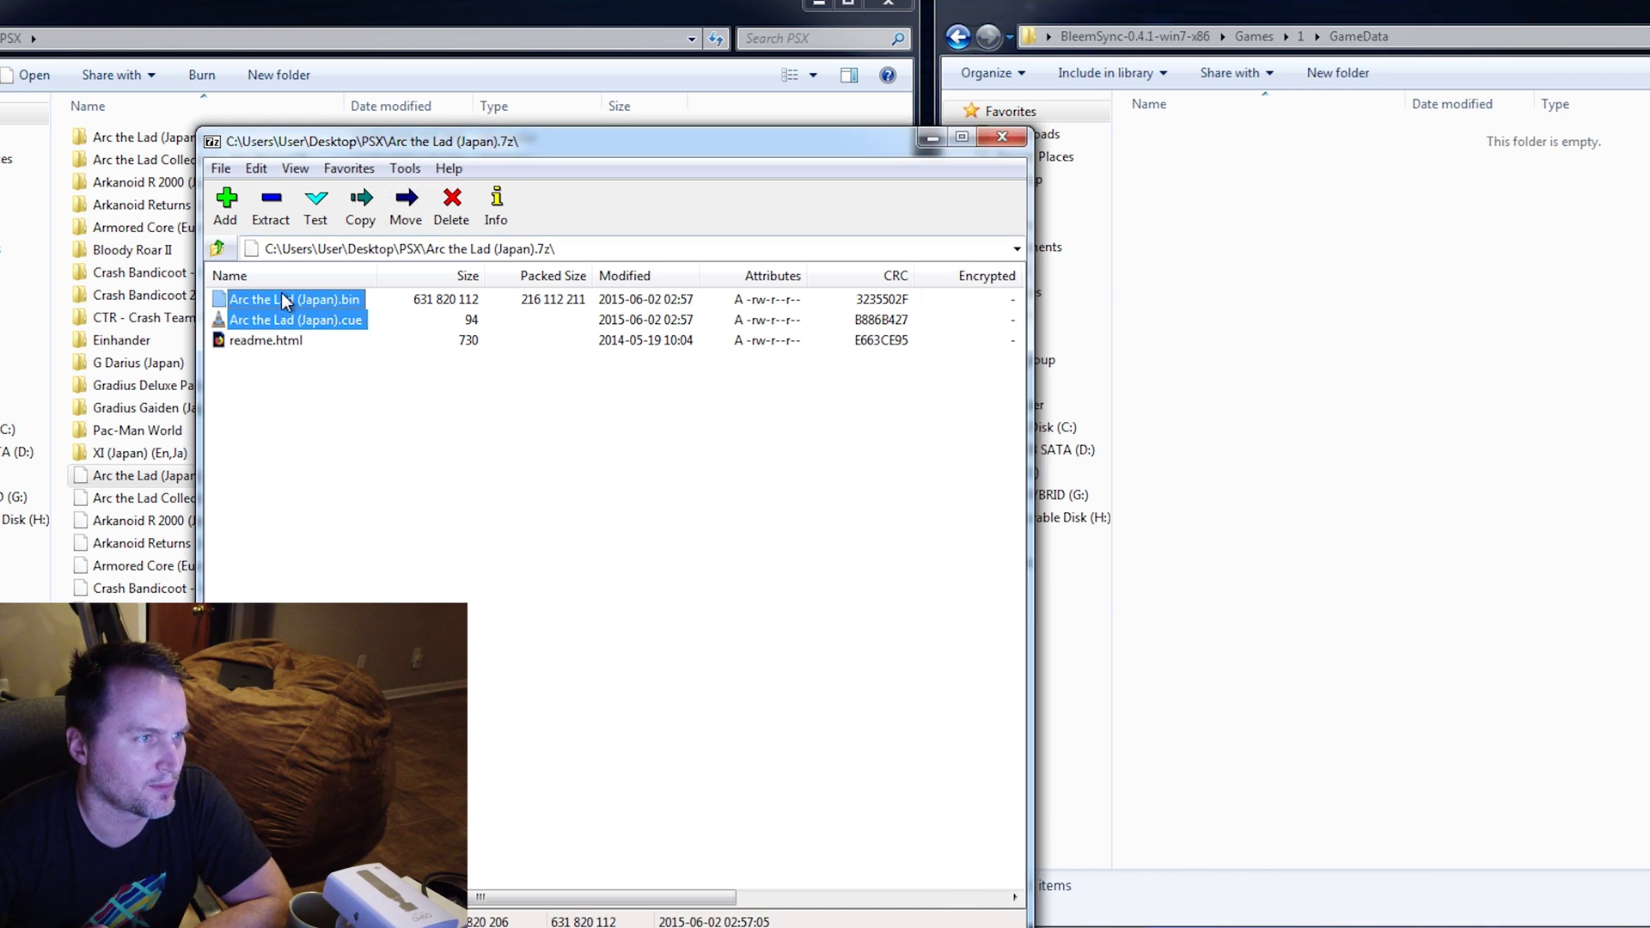
pyautogui.moveTo(1332, 314); pyautogui.dragTo(1339, 307)
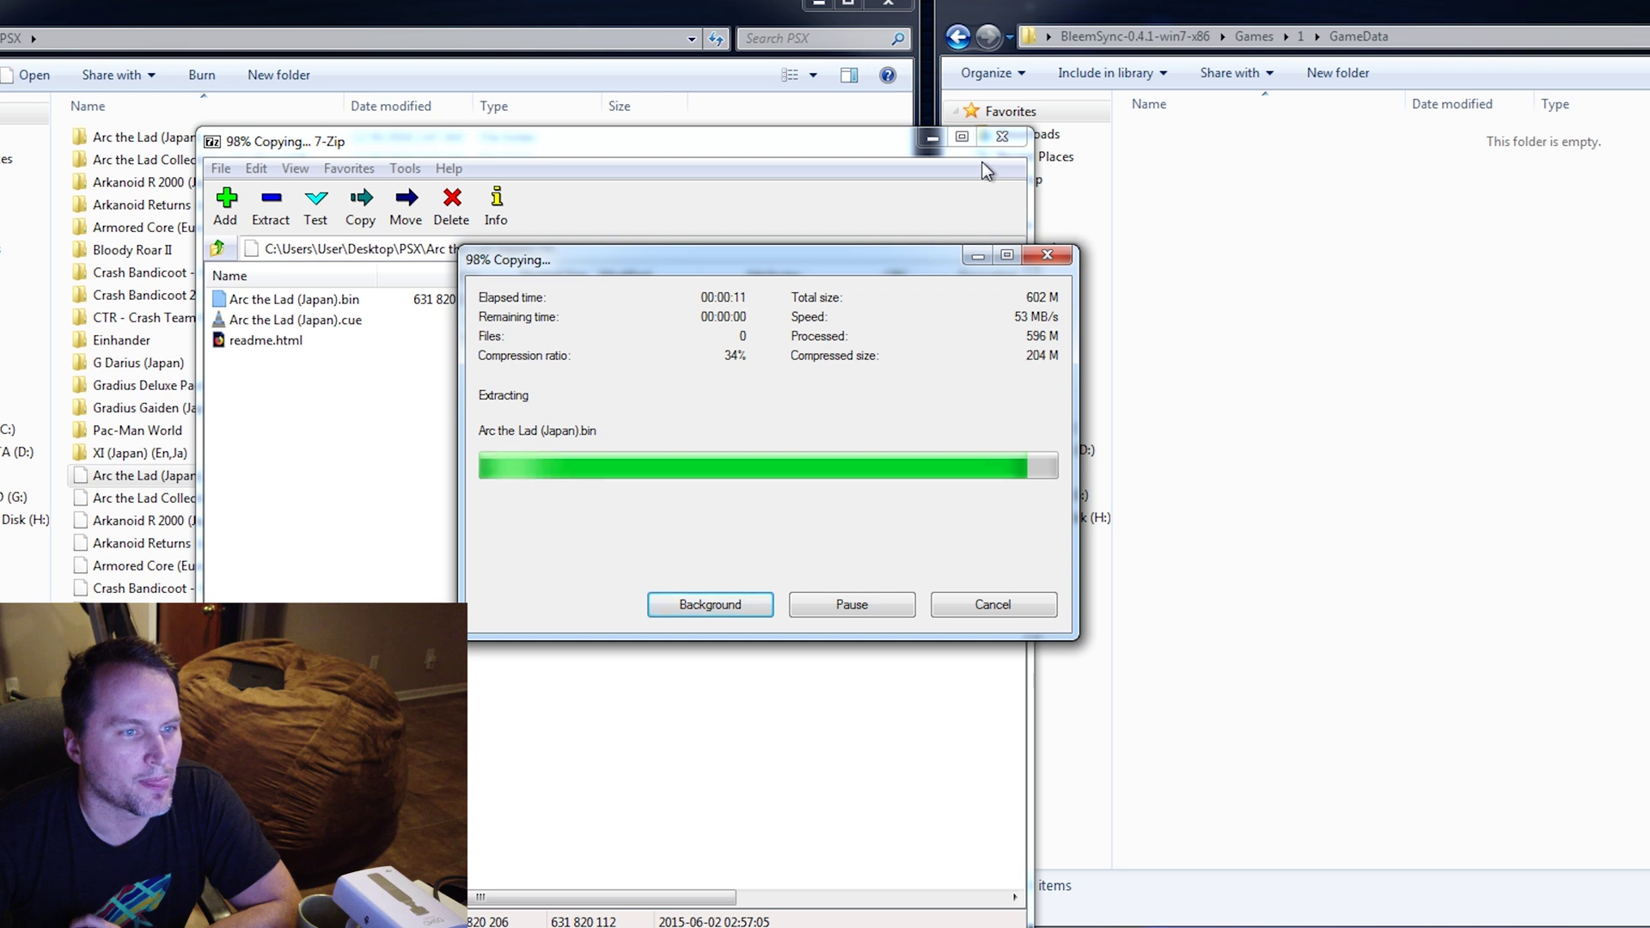
pyautogui.click(872, 146)
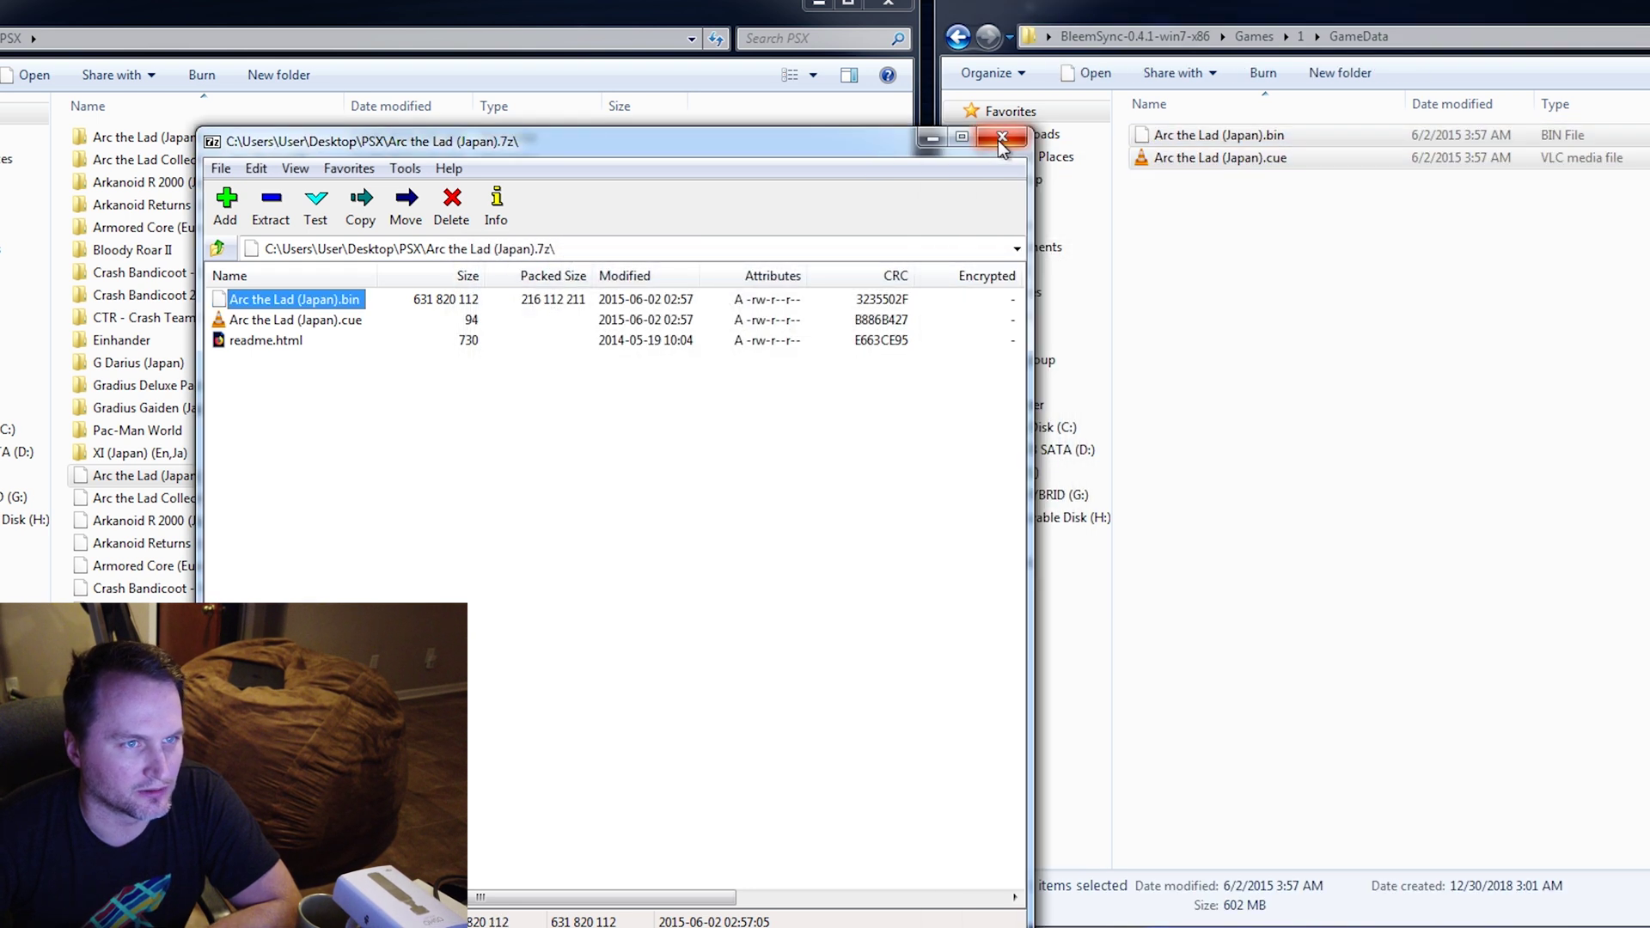
pyautogui.click(1020, 132)
pyautogui.click(1504, 364)
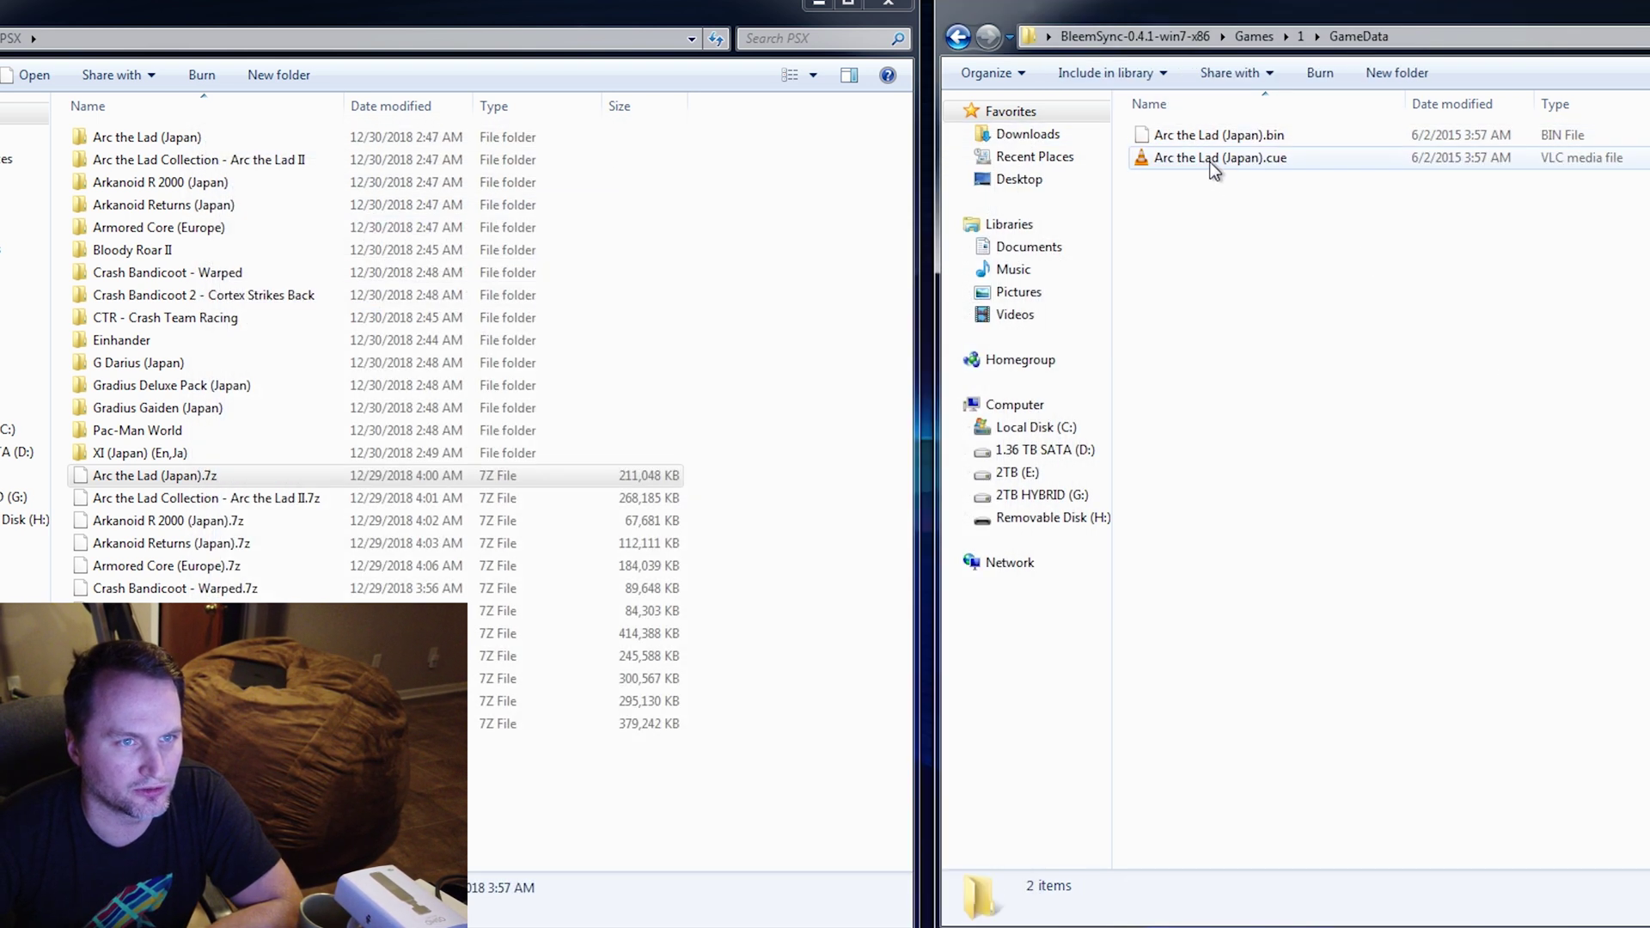
# - Copy the Arc the Lad II bin and cue files into game 2's GameData folder
pyautogui.click(957, 38)
pyautogui.click(959, 38)
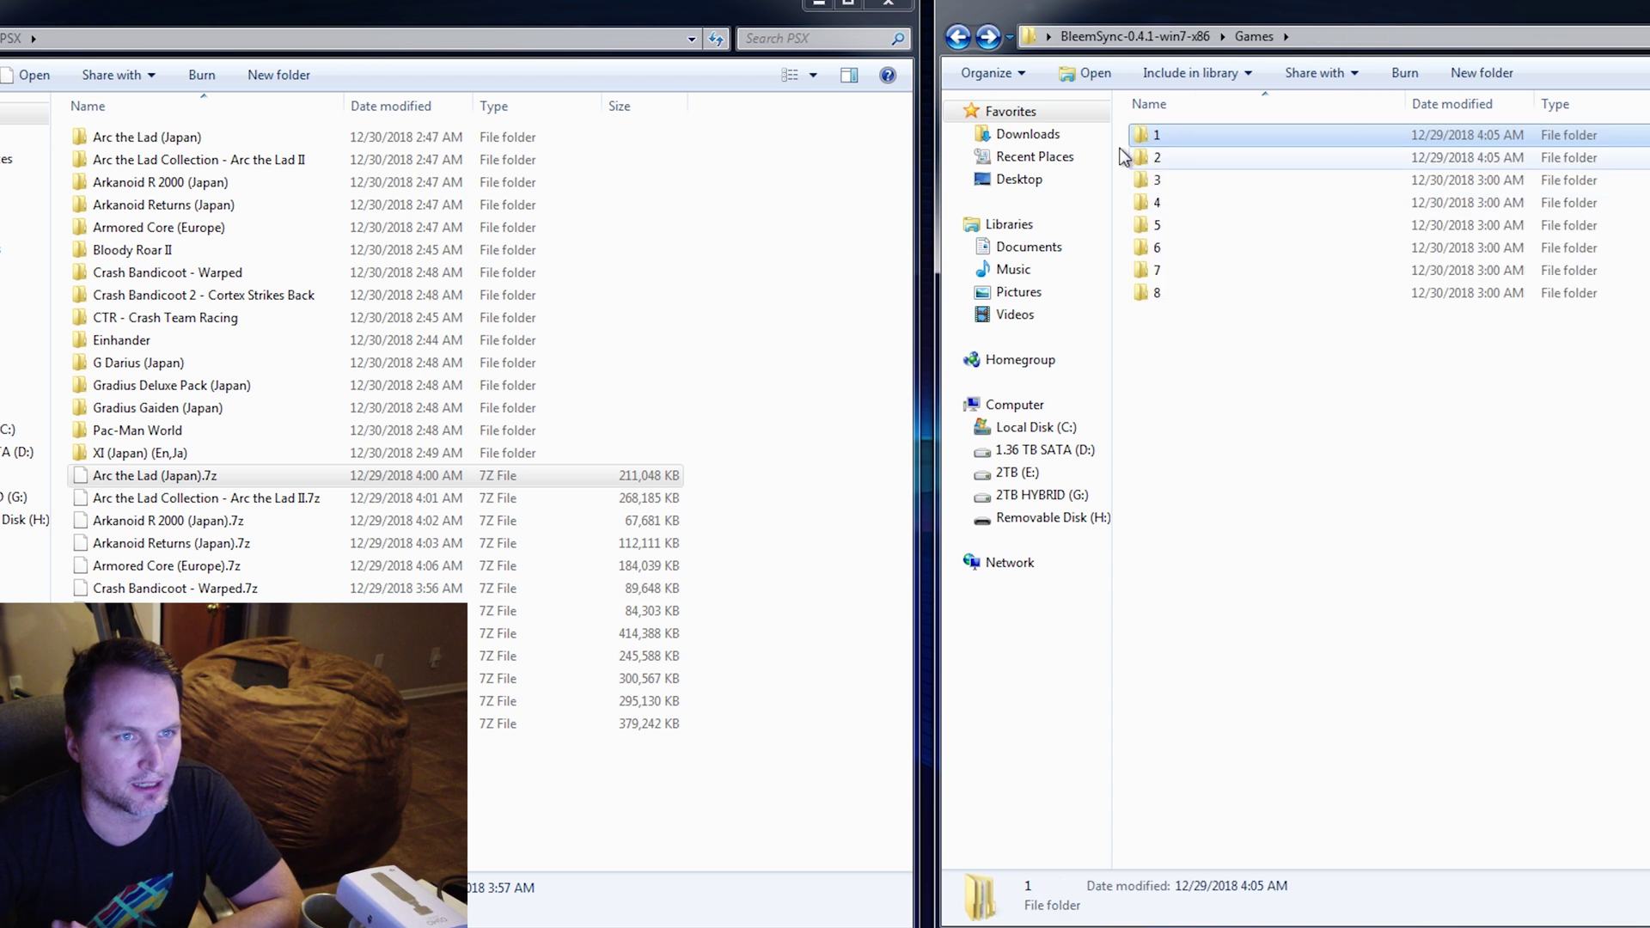
pyautogui.doubleClick(1174, 158)
pyautogui.doubleClick(1164, 136)
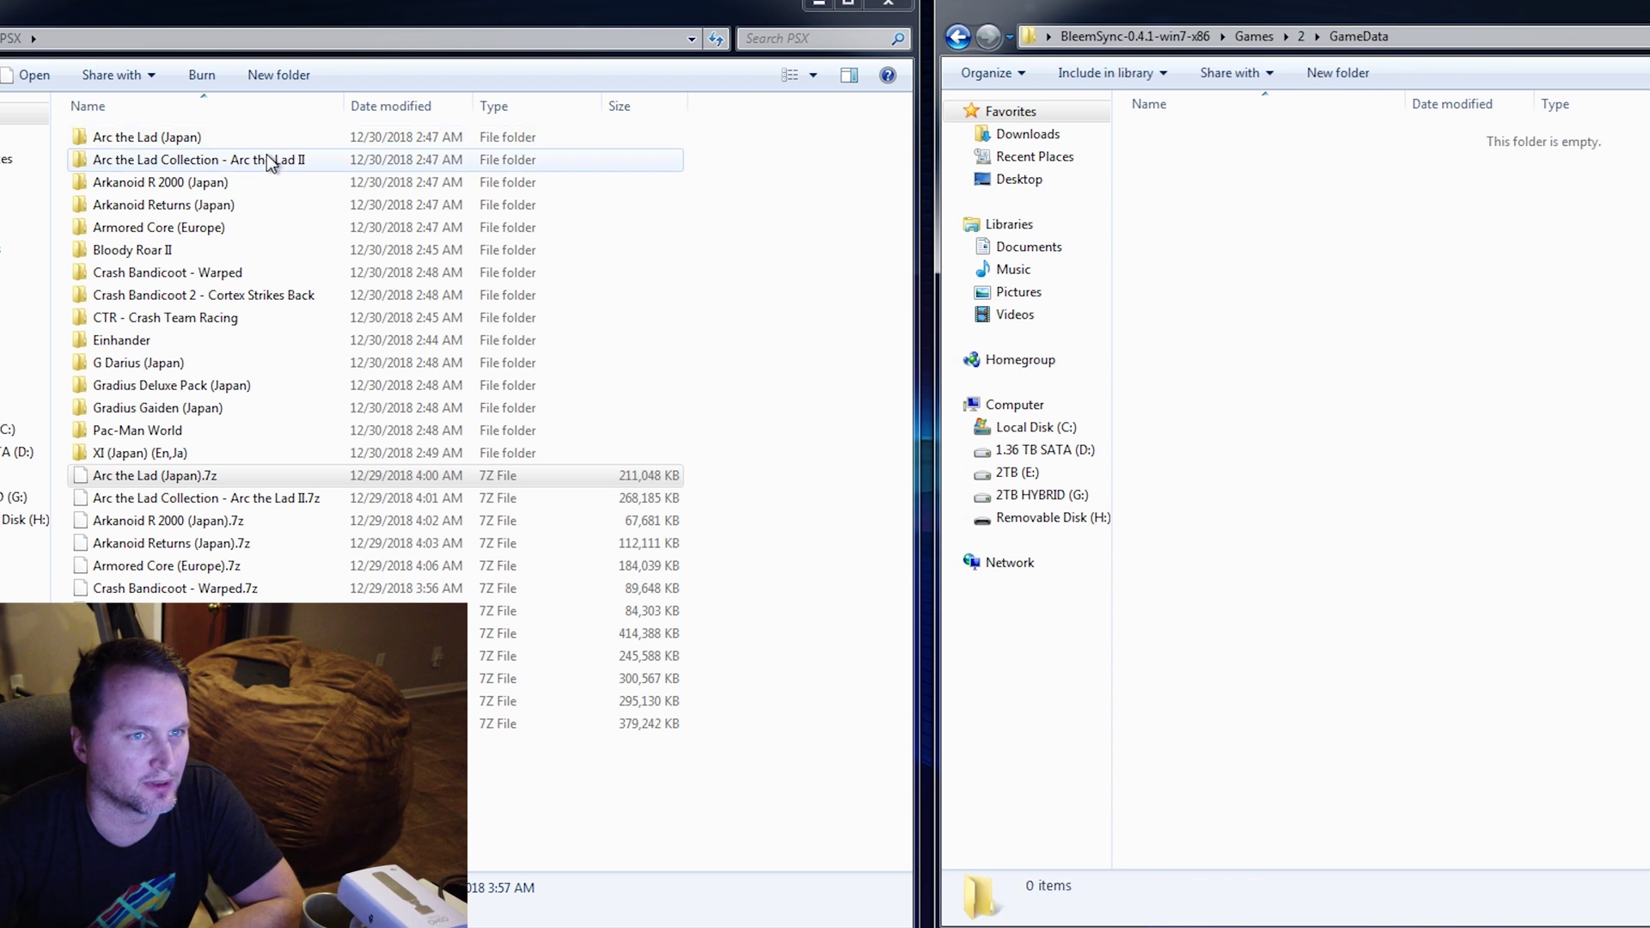
pyautogui.doubleClick(135, 163)
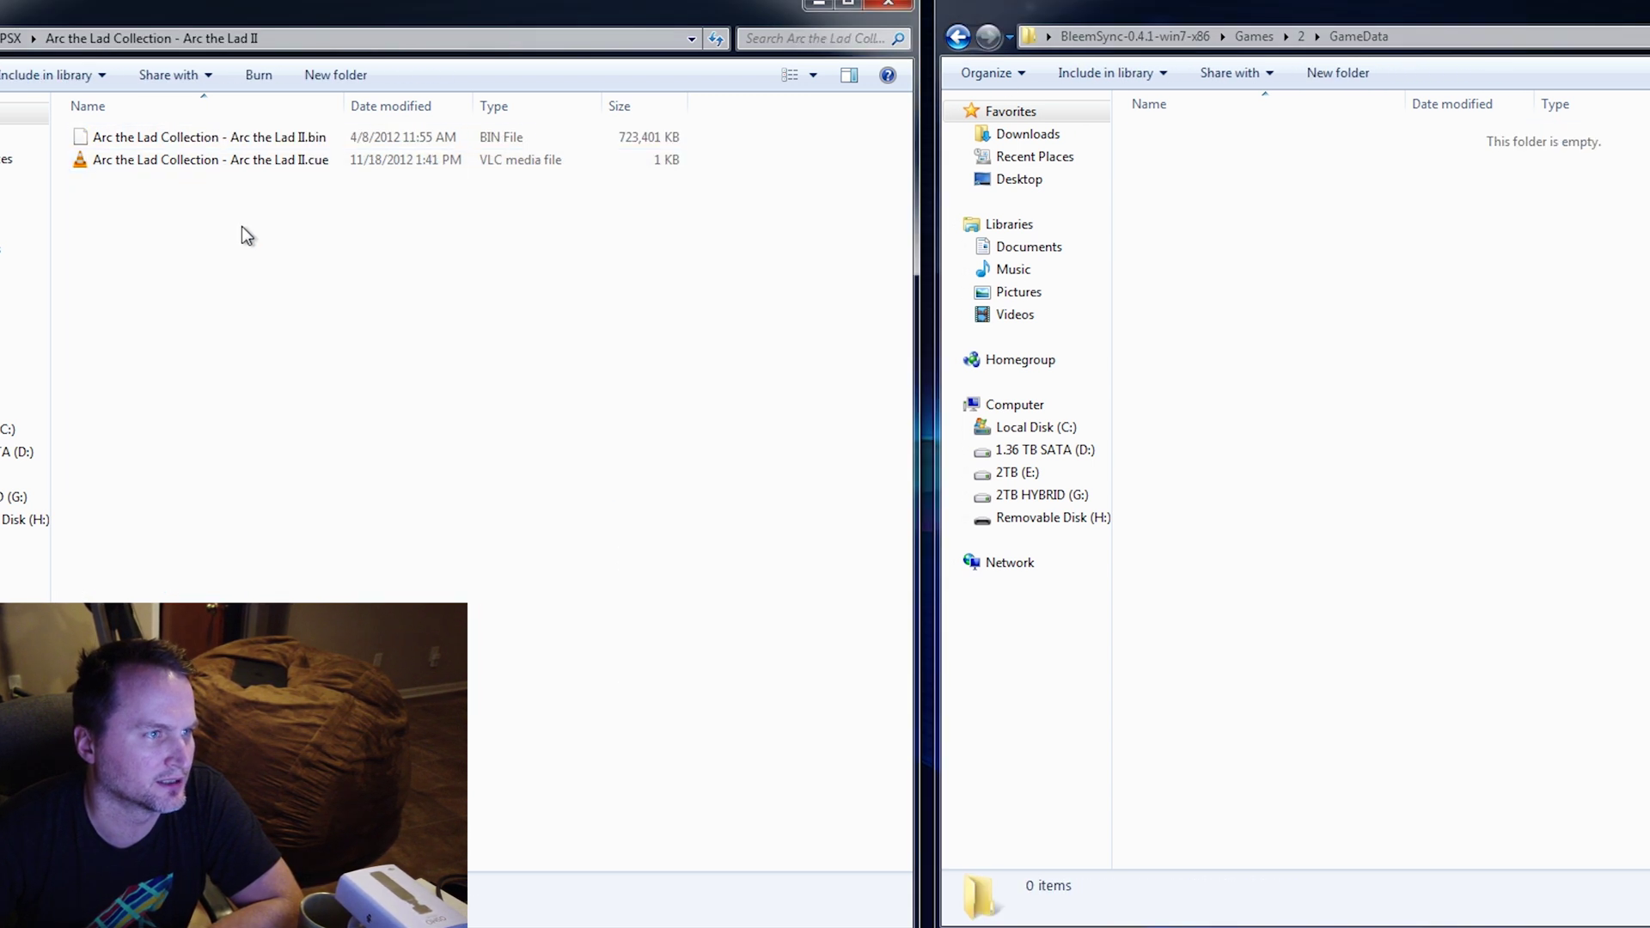
pyautogui.moveTo(205, 205); pyautogui.dragTo(1328, 311)
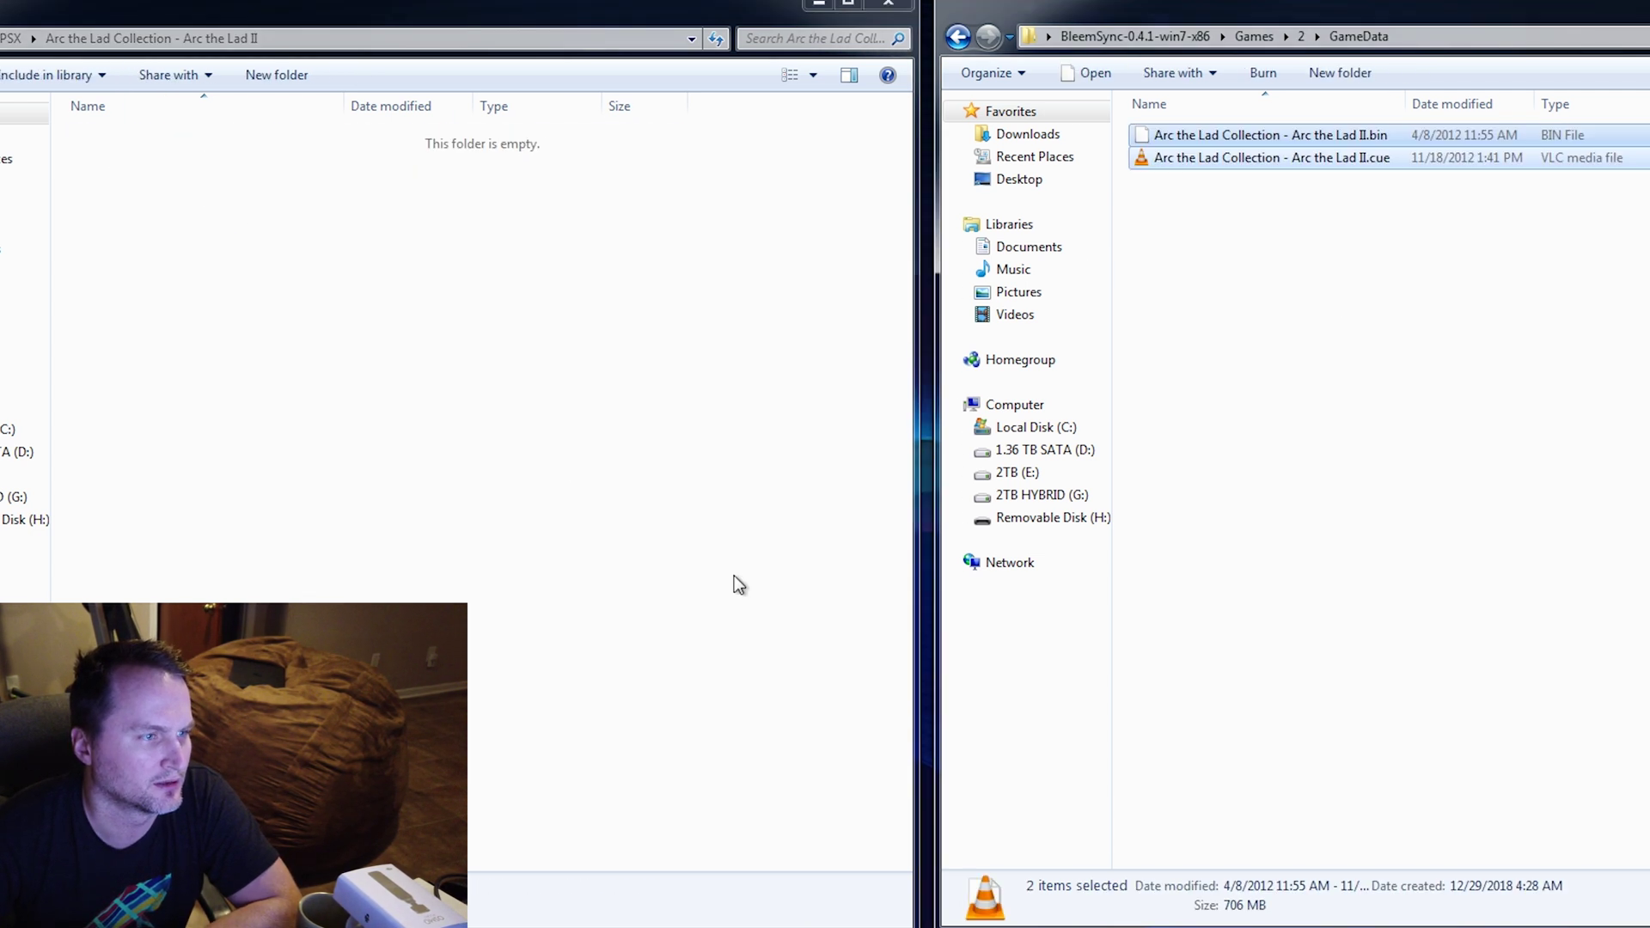
pyautogui.hotkey('ctrl', 'z')
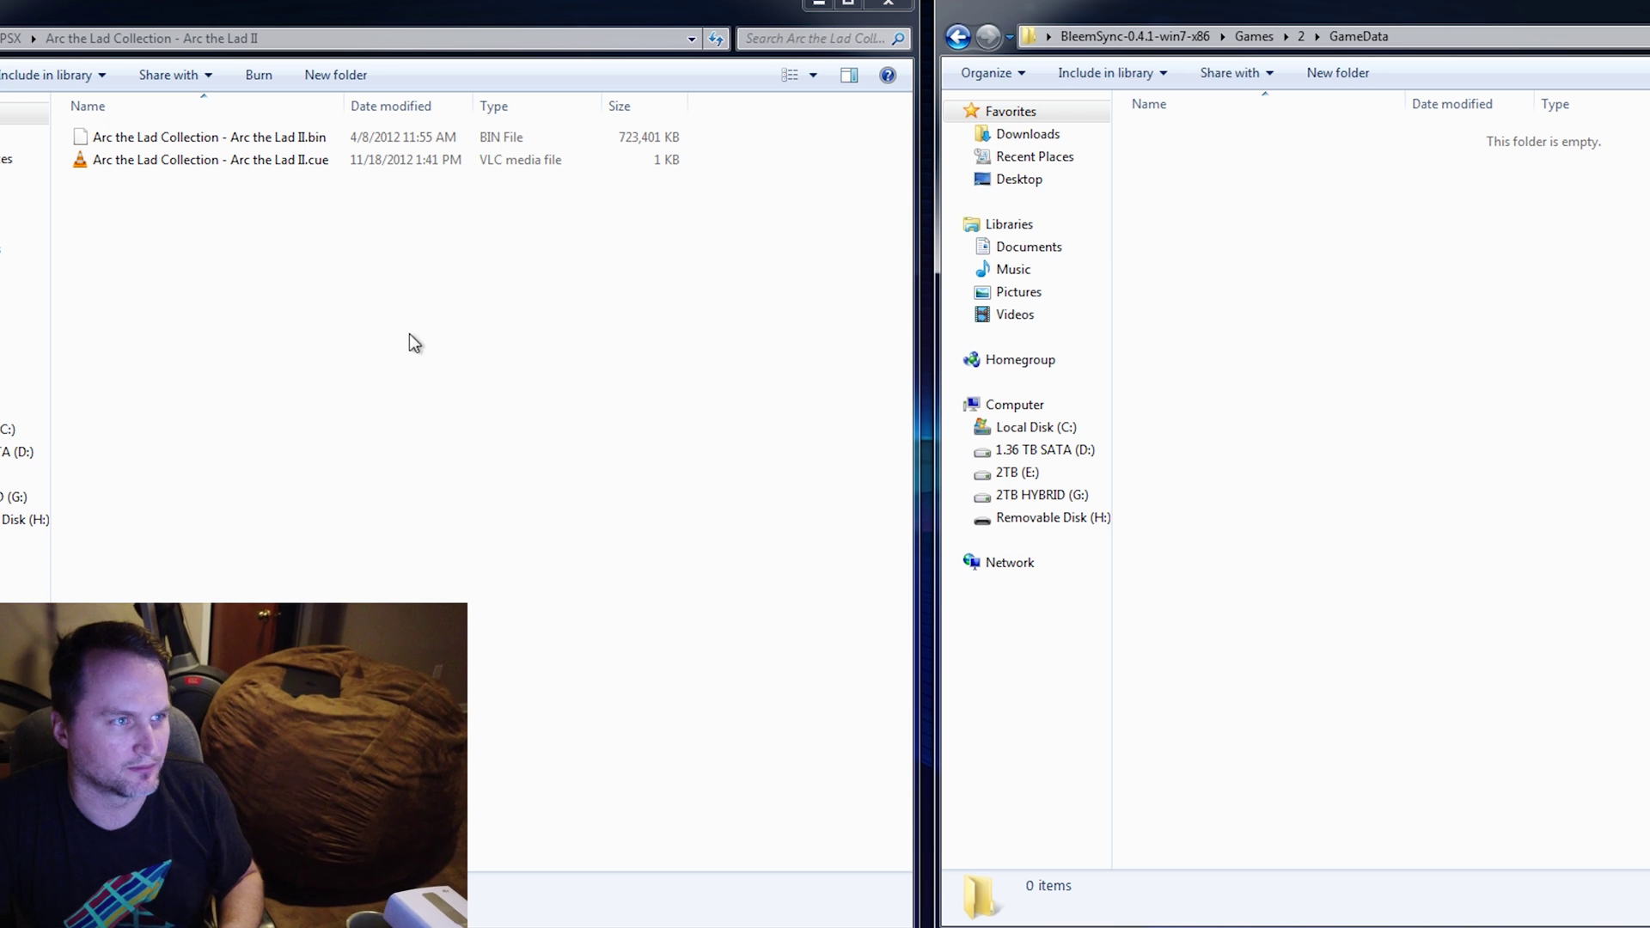
pyautogui.moveTo(387, 305); pyautogui.dragTo(90, 114)
pyautogui.hotkey('ctrl', 'c')
pyautogui.click(1193, 346)
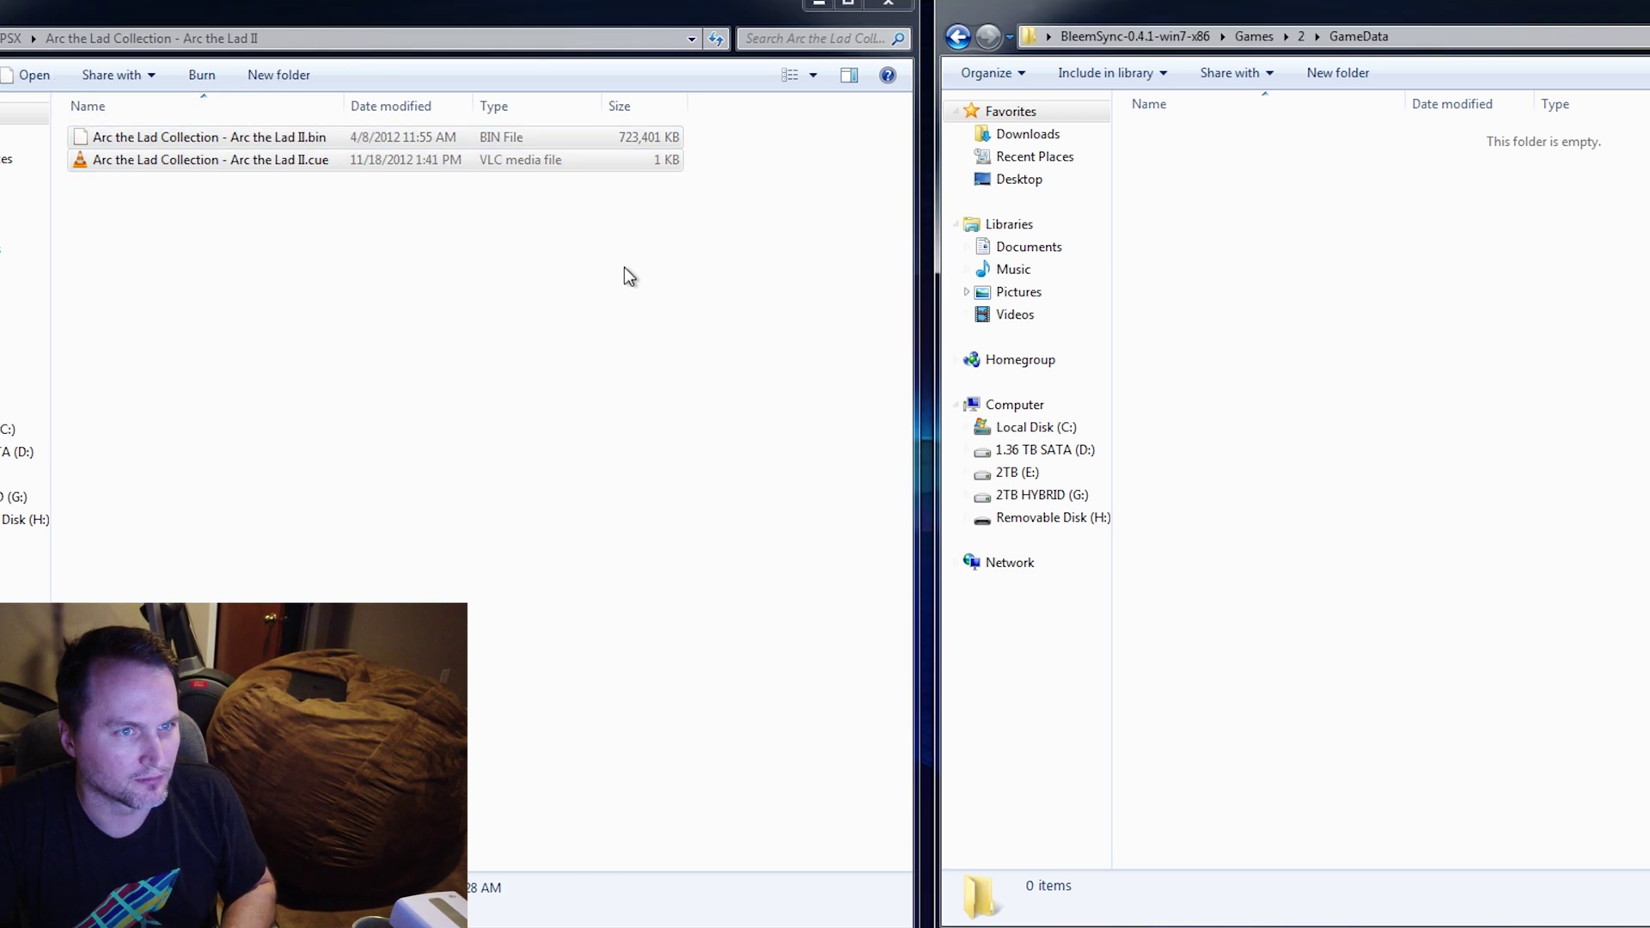
pyautogui.hotkey('ctrl', 'v')
# - Paste the Arkanoid R 2000 (Japan) disc files into game 3's GameData folder
pyautogui.click(149, 160)
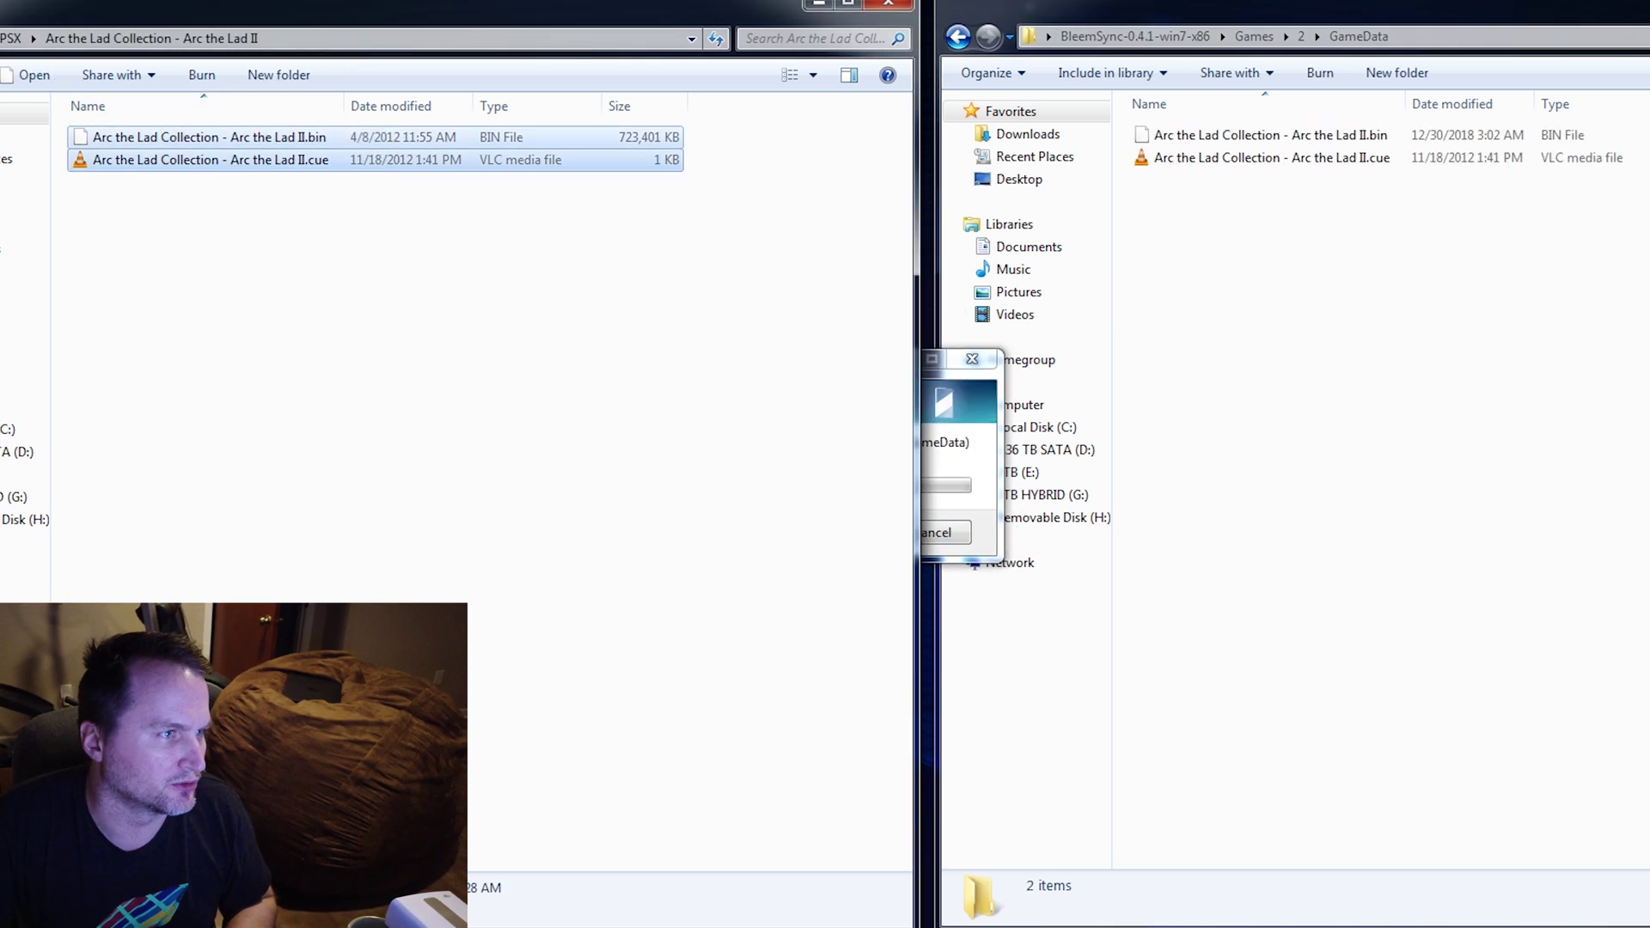
pyautogui.press('BackSpace')
pyautogui.doubleClick(150, 182)
pyautogui.moveTo(150, 206); pyautogui.dragTo(126, 124)
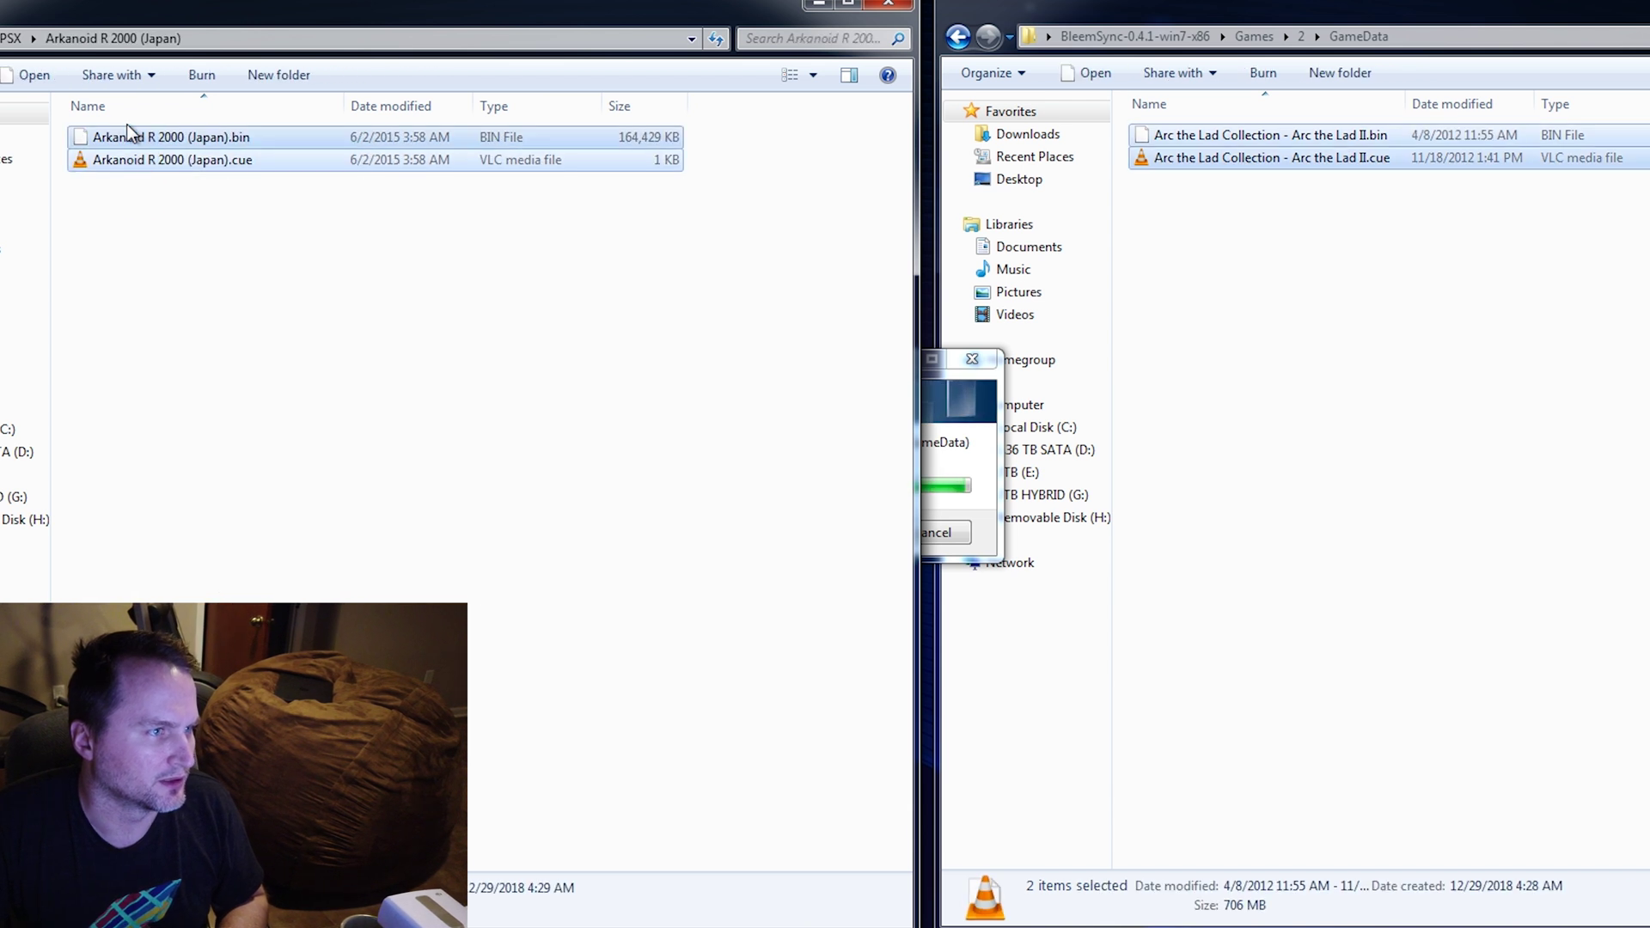
pyautogui.click(963, 38)
pyautogui.click(963, 38)
pyautogui.doubleClick(1157, 177)
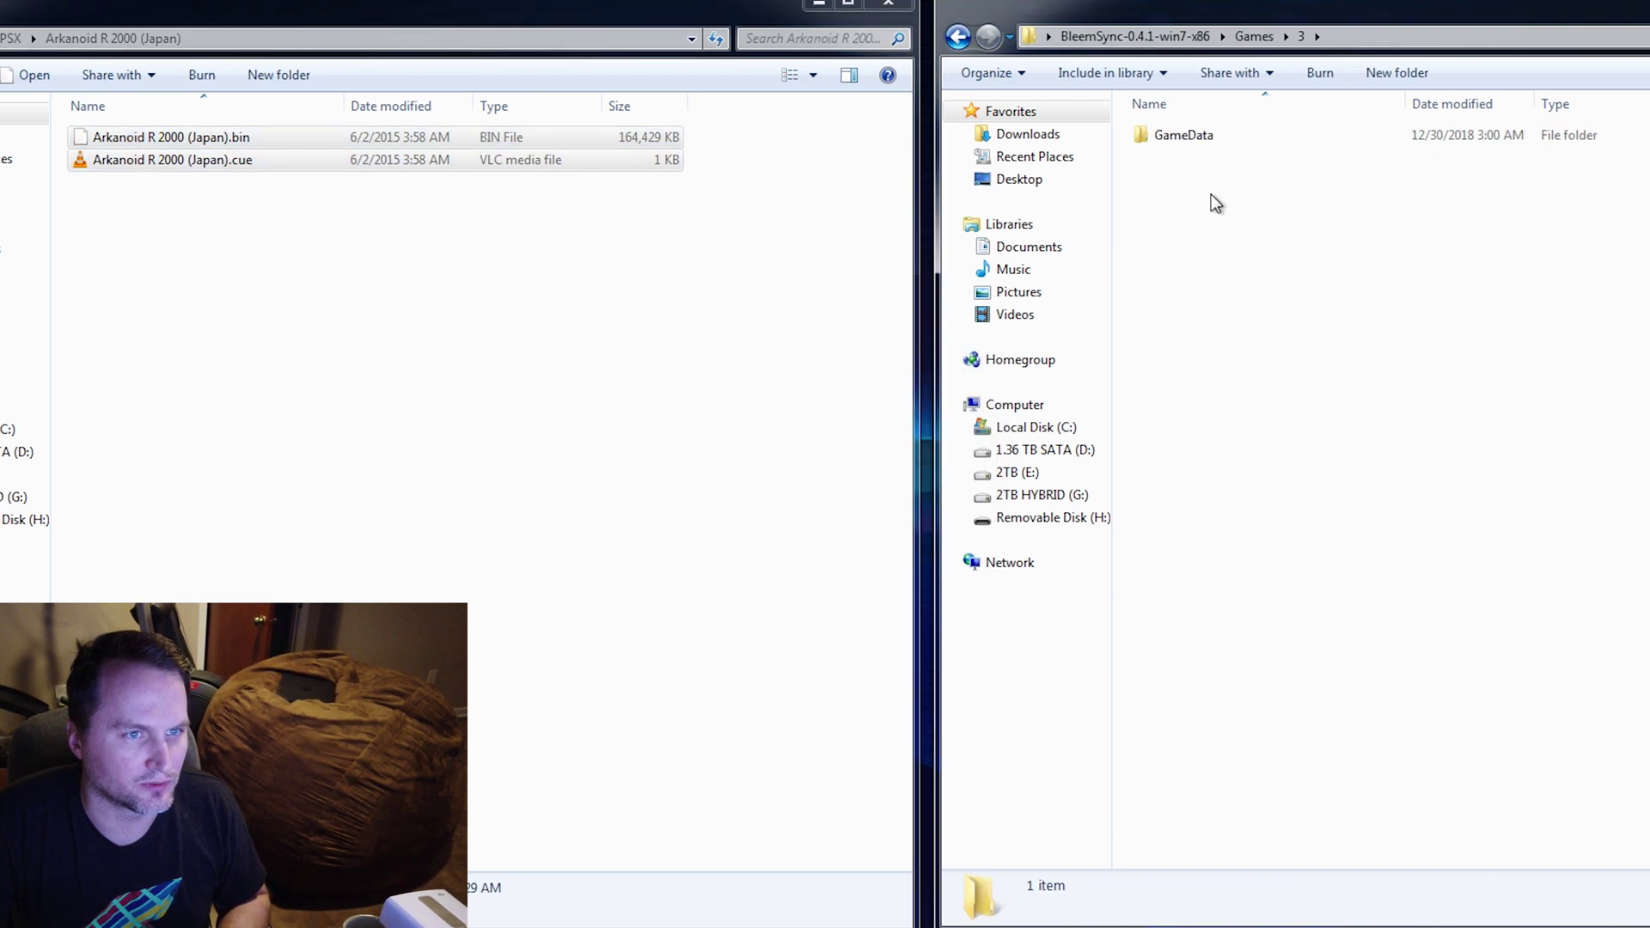
pyautogui.doubleClick(1191, 139)
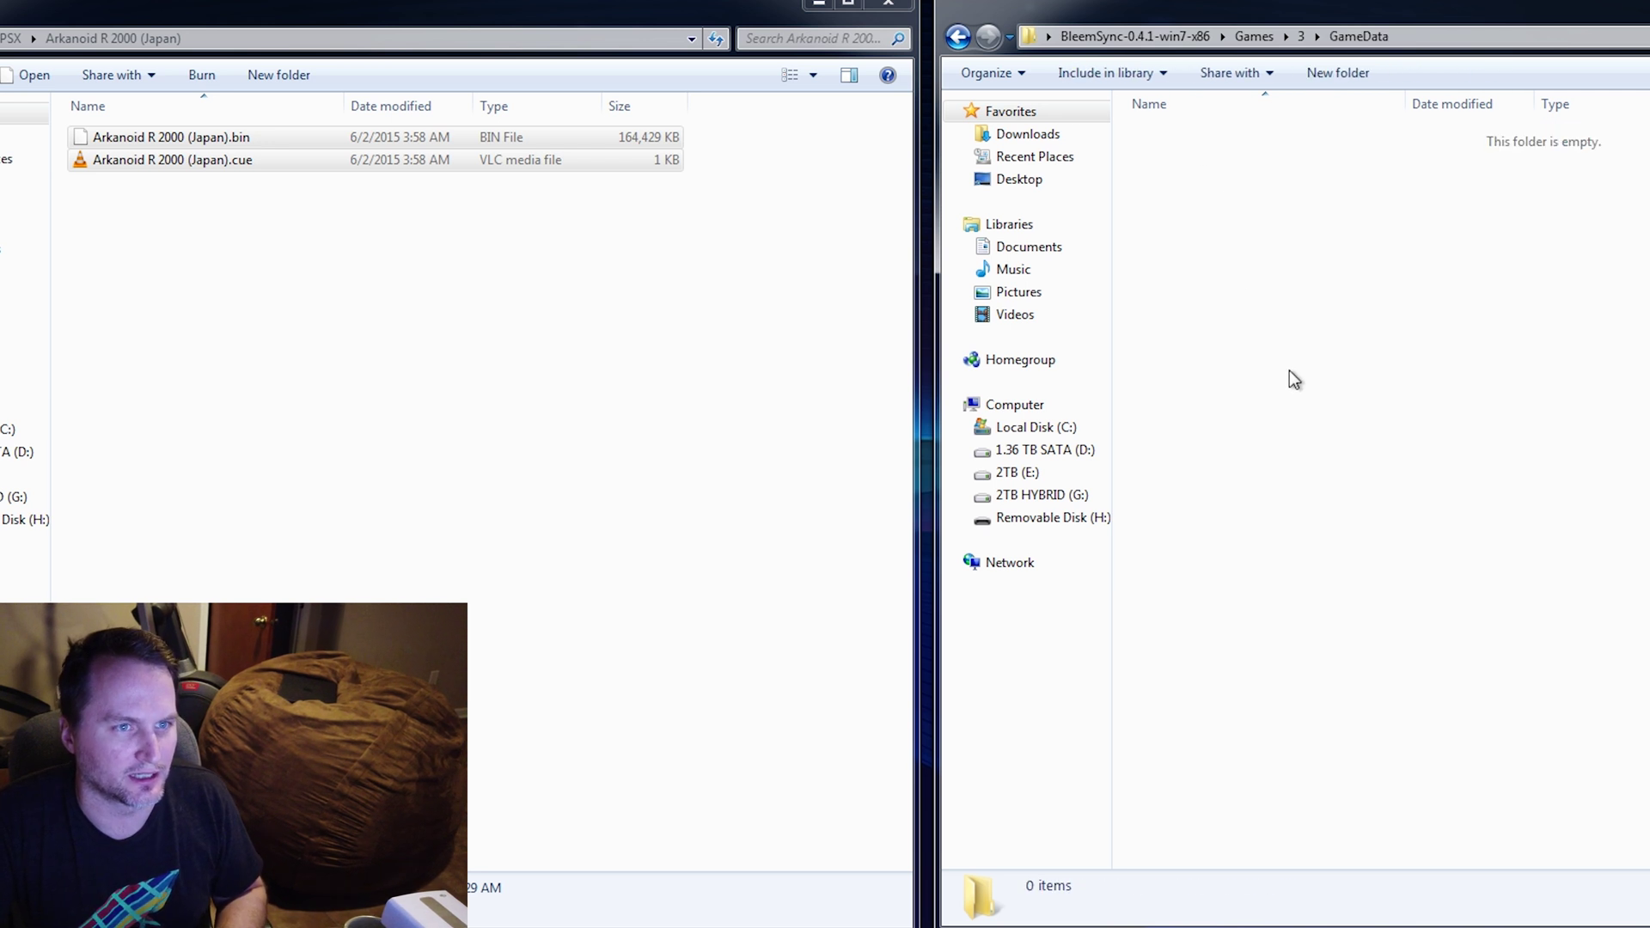
pyautogui.hotkey('ctrl', 'v')
# - Paste the Arkanoid Returns (Japan) disc files into game 4's GameData folder
pyautogui.click(10, 38)
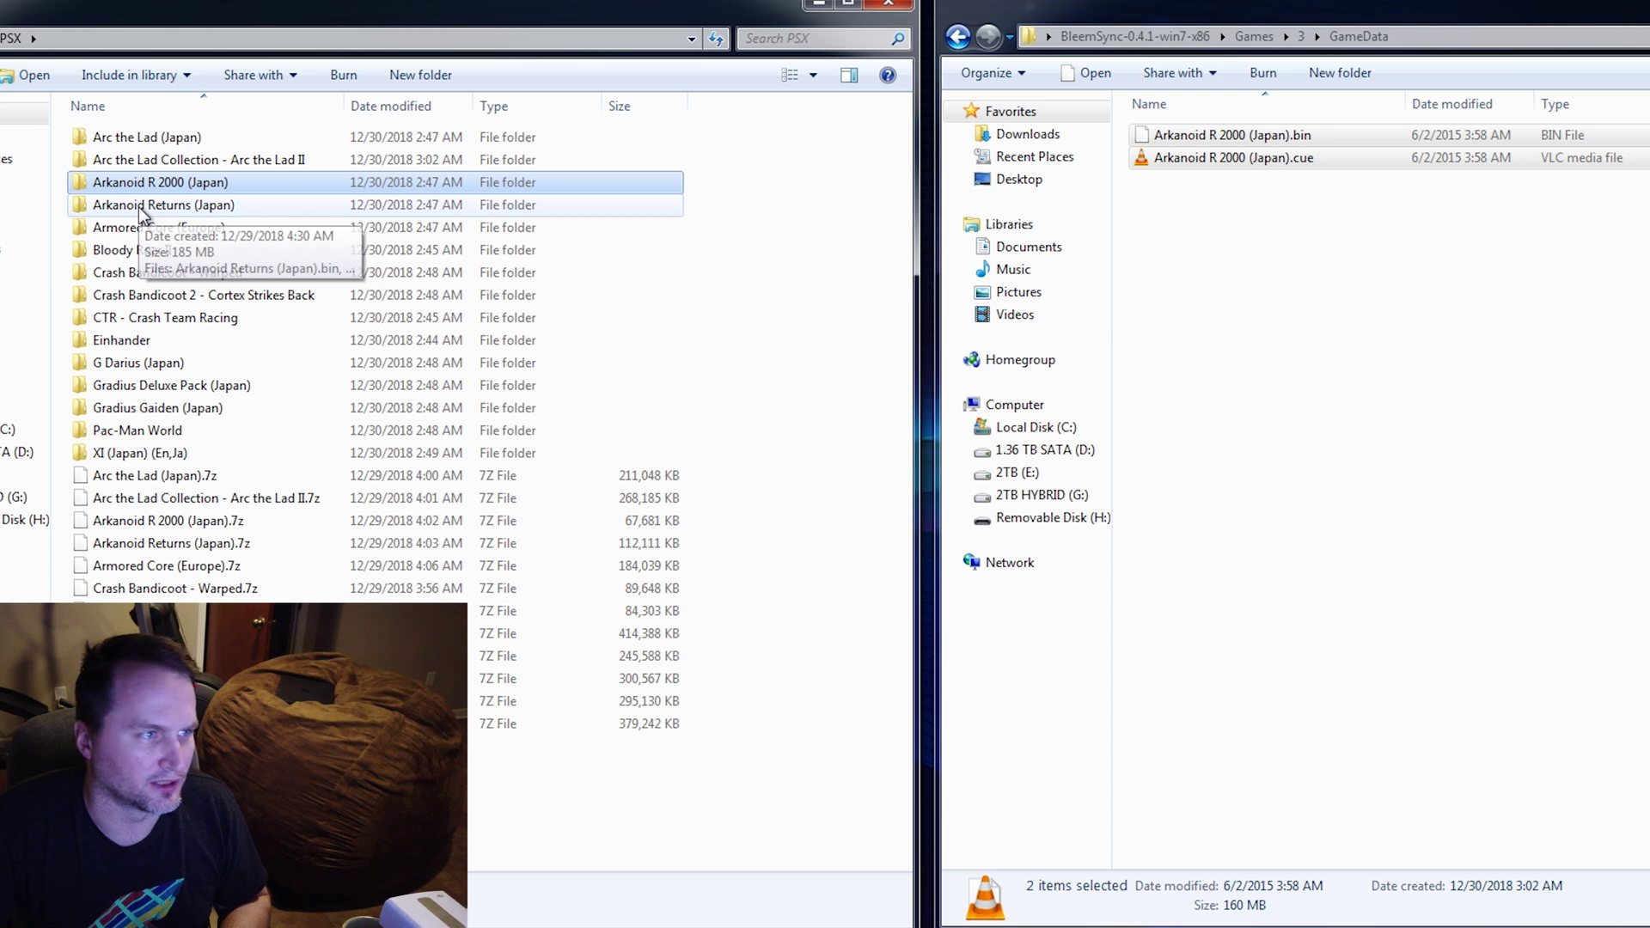
pyautogui.doubleClick(138, 206)
pyautogui.moveTo(138, 206); pyautogui.dragTo(103, 132)
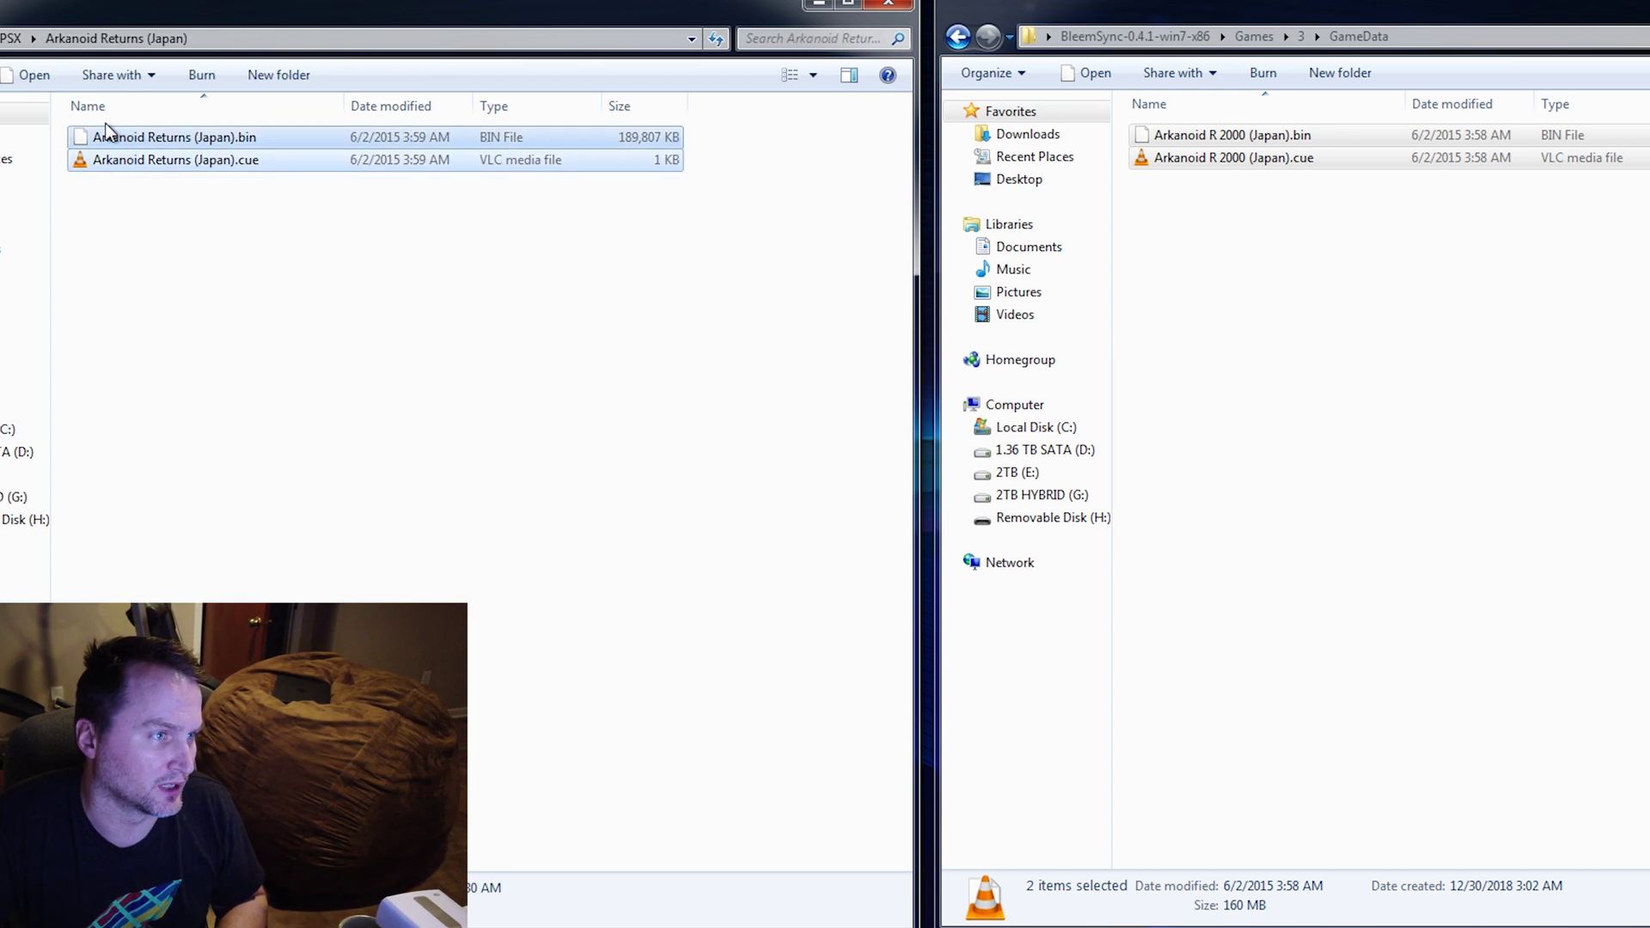
pyautogui.click(957, 37)
pyautogui.click(958, 37)
pyautogui.doubleClick(1156, 199)
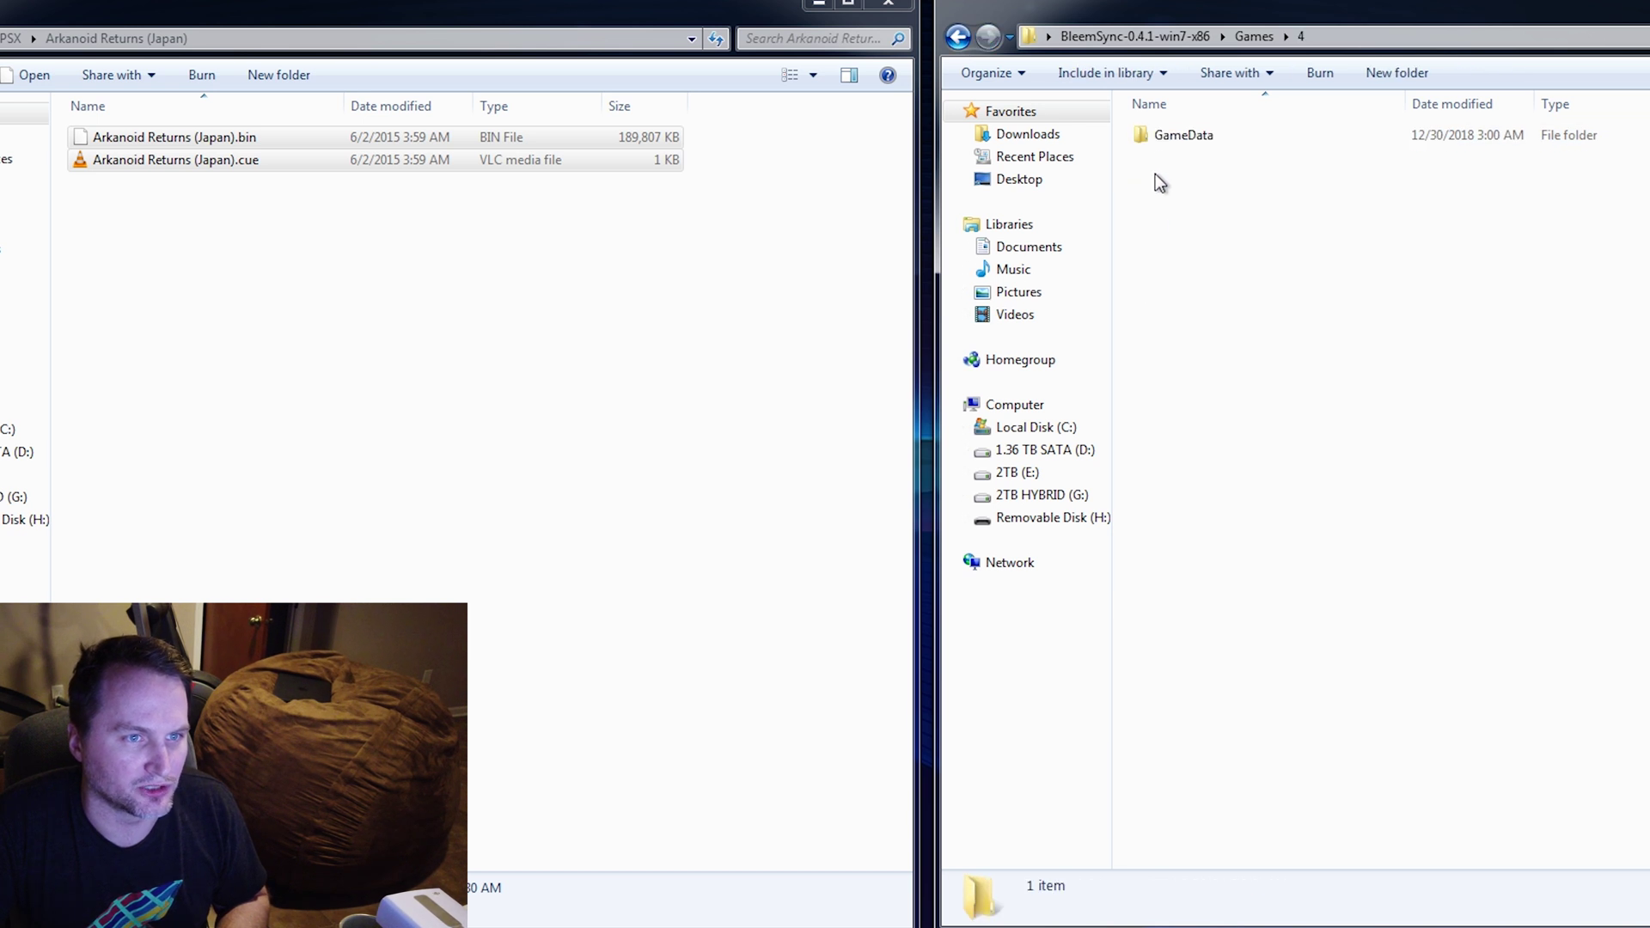
pyautogui.doubleClick(1160, 136)
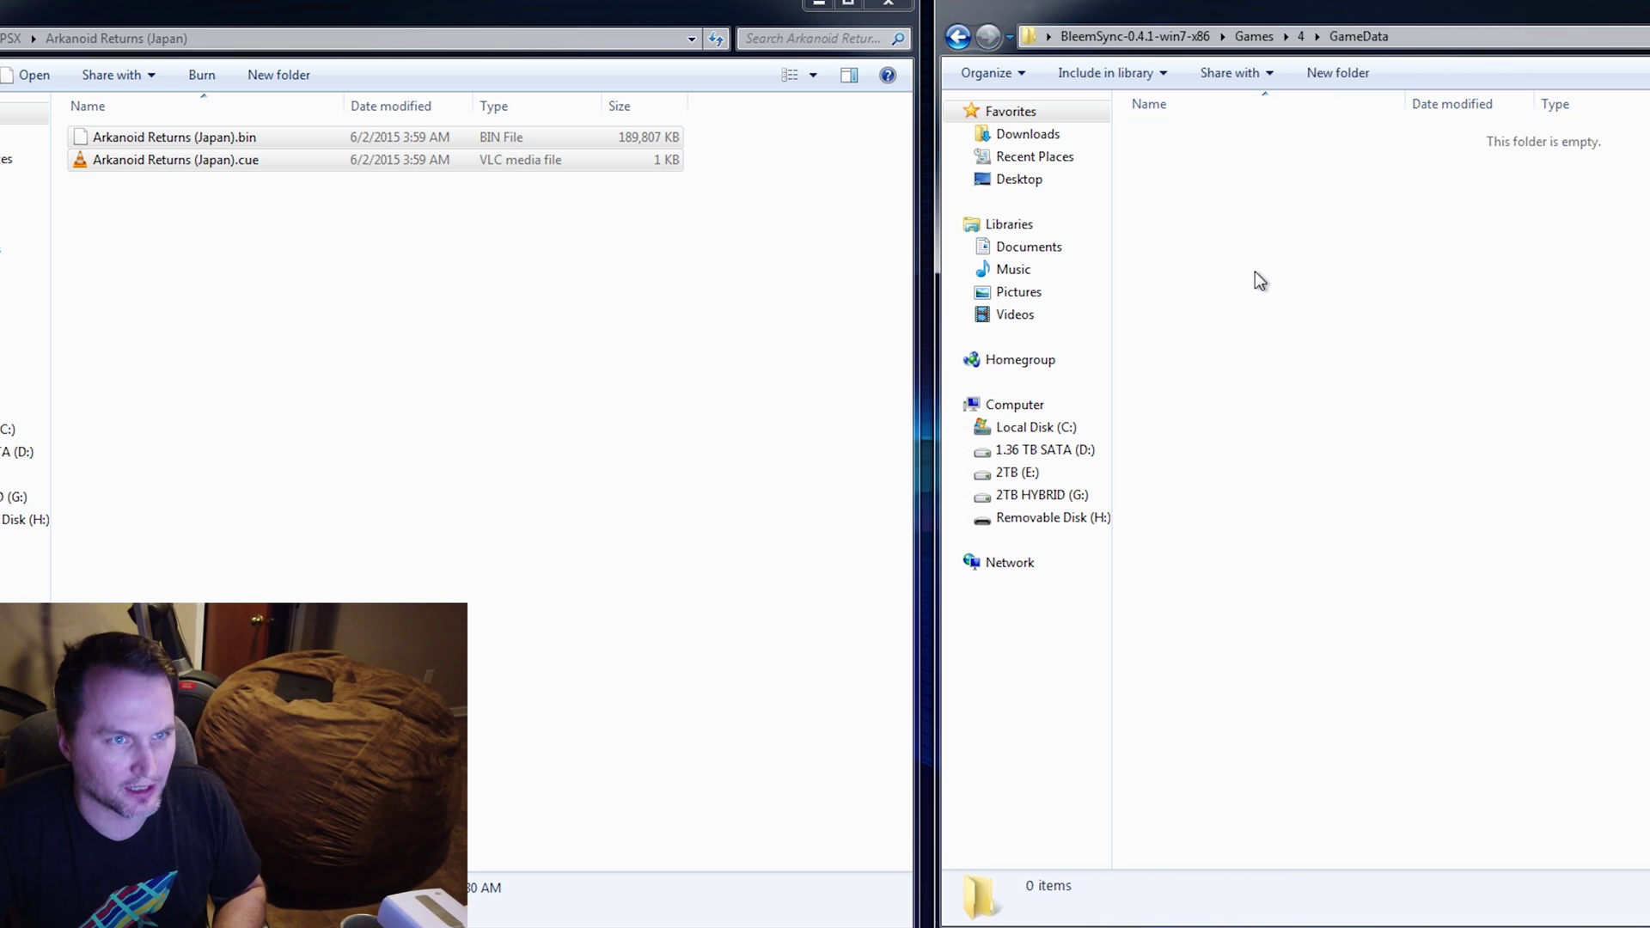
pyautogui.hotkey('ctrl', 'v')
# - Look through the Armored Core (Europe) and Bloody Roar II folders
pyautogui.hotkey('alt', 'Left')
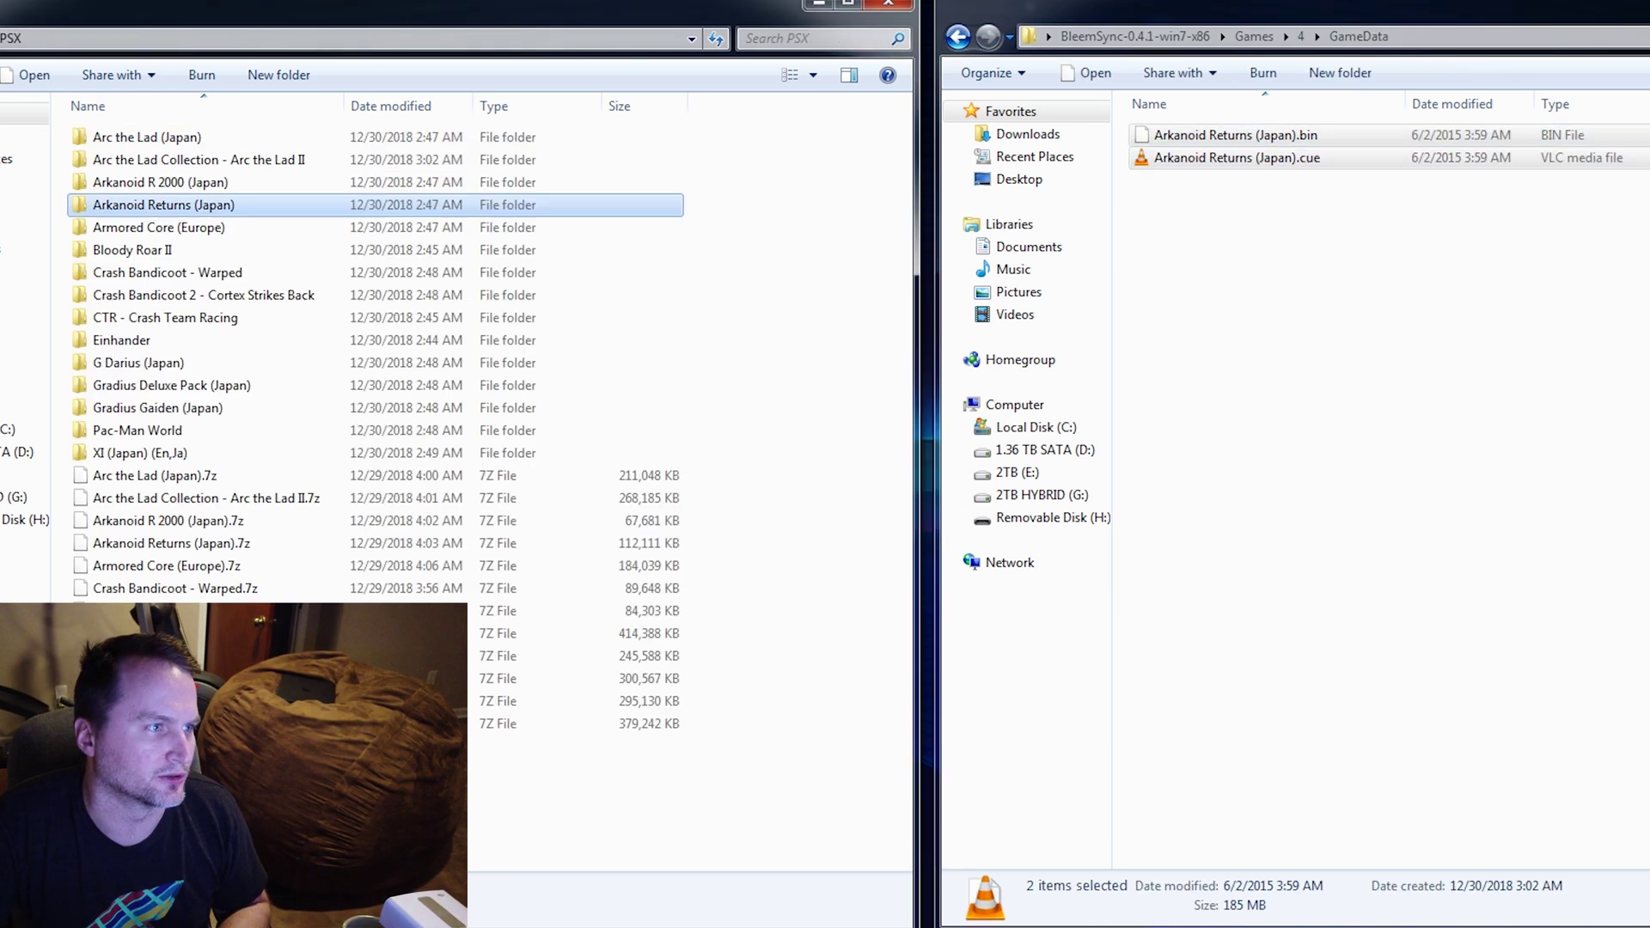
pyautogui.doubleClick(137, 229)
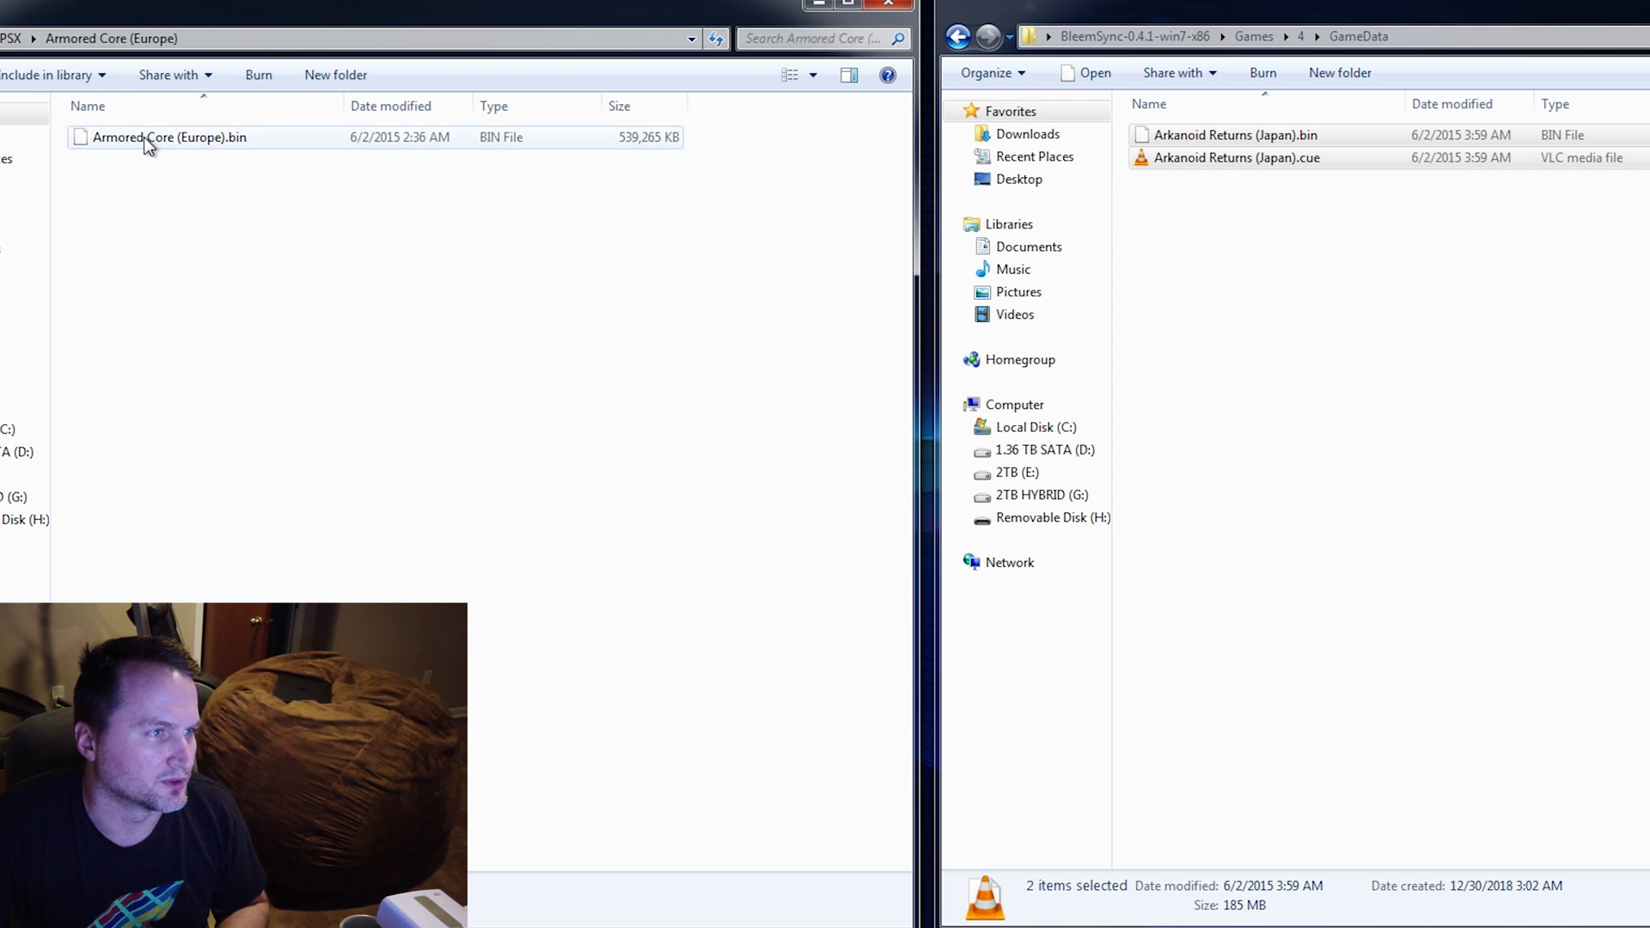
pyautogui.click(143, 136)
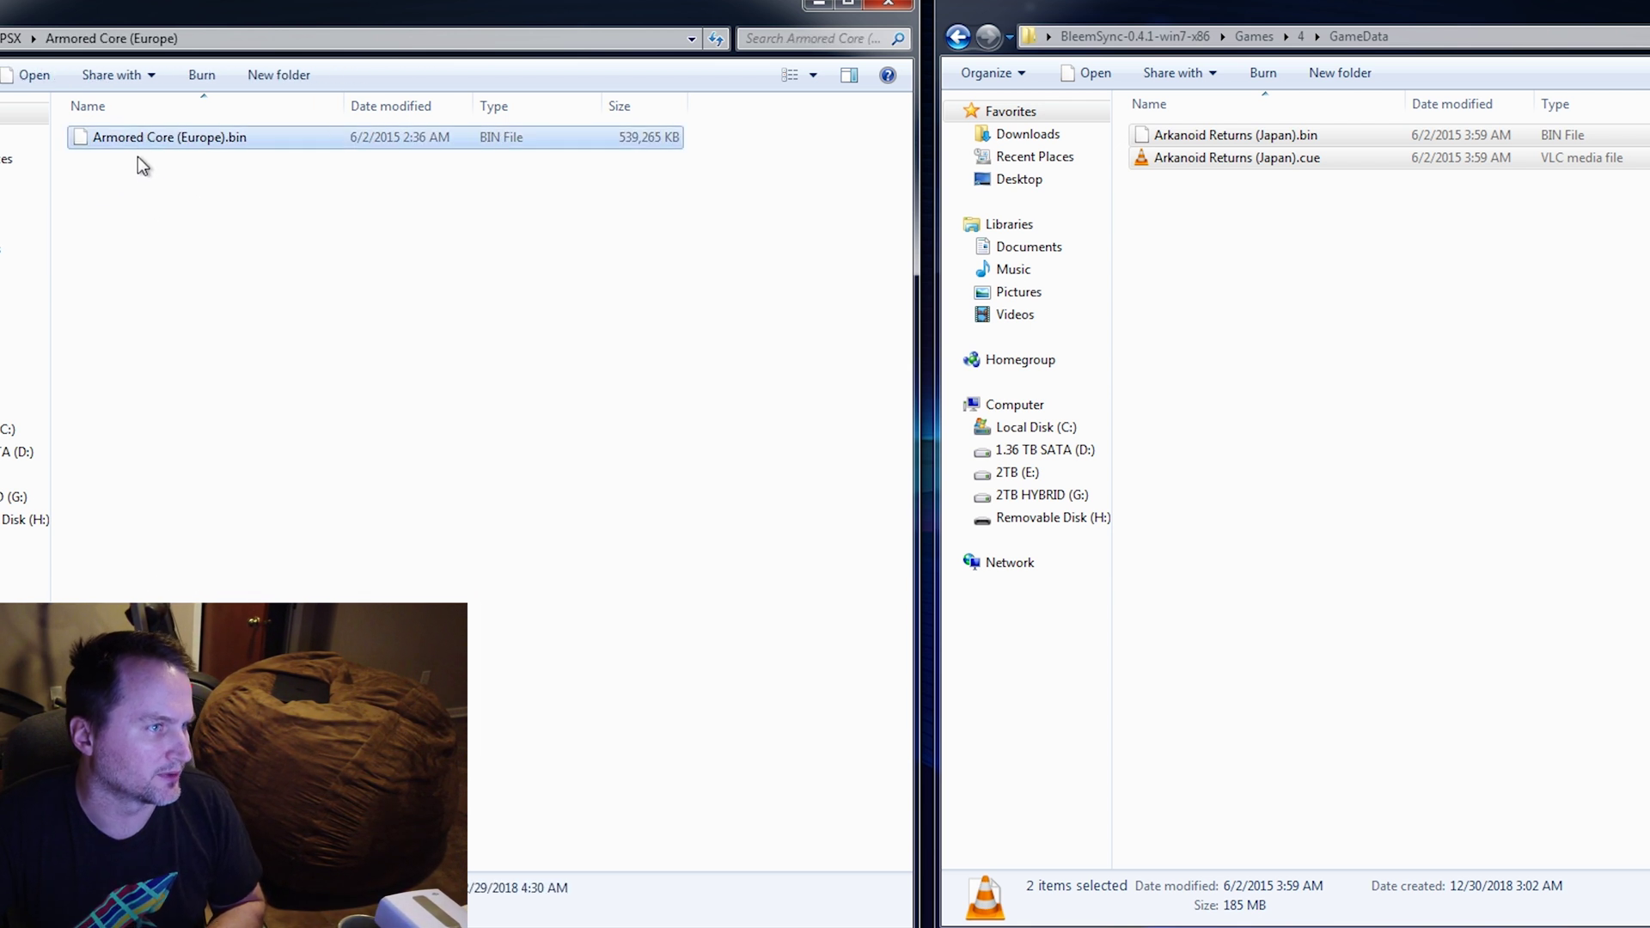
pyautogui.hotkey('alt', 'Left')
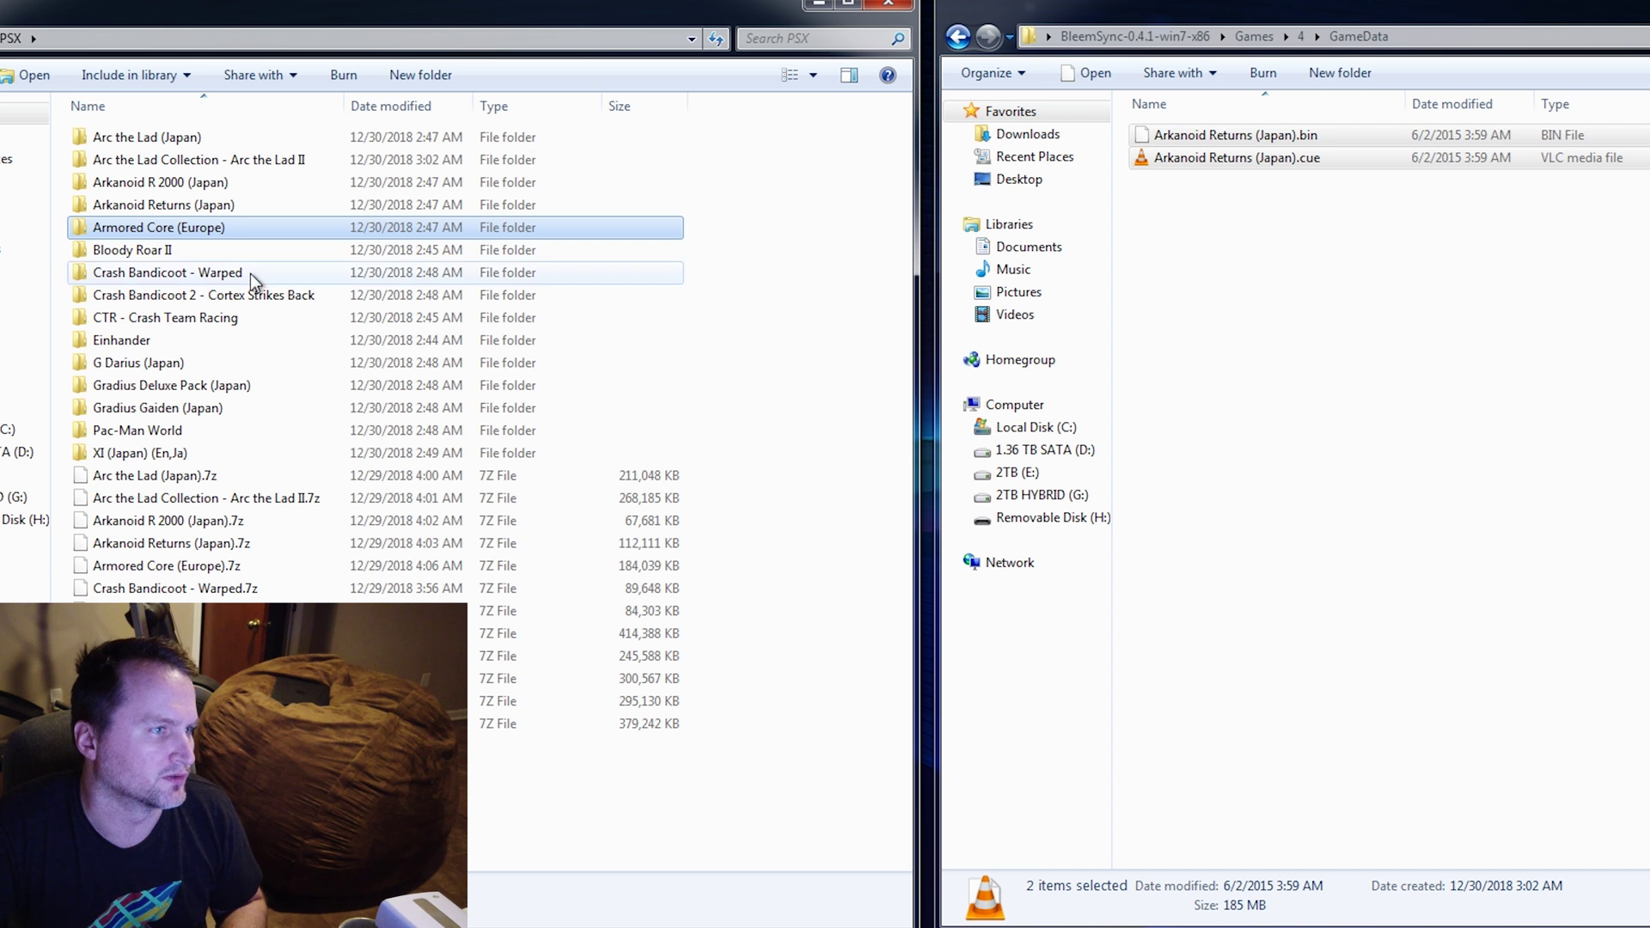
pyautogui.click(158, 255)
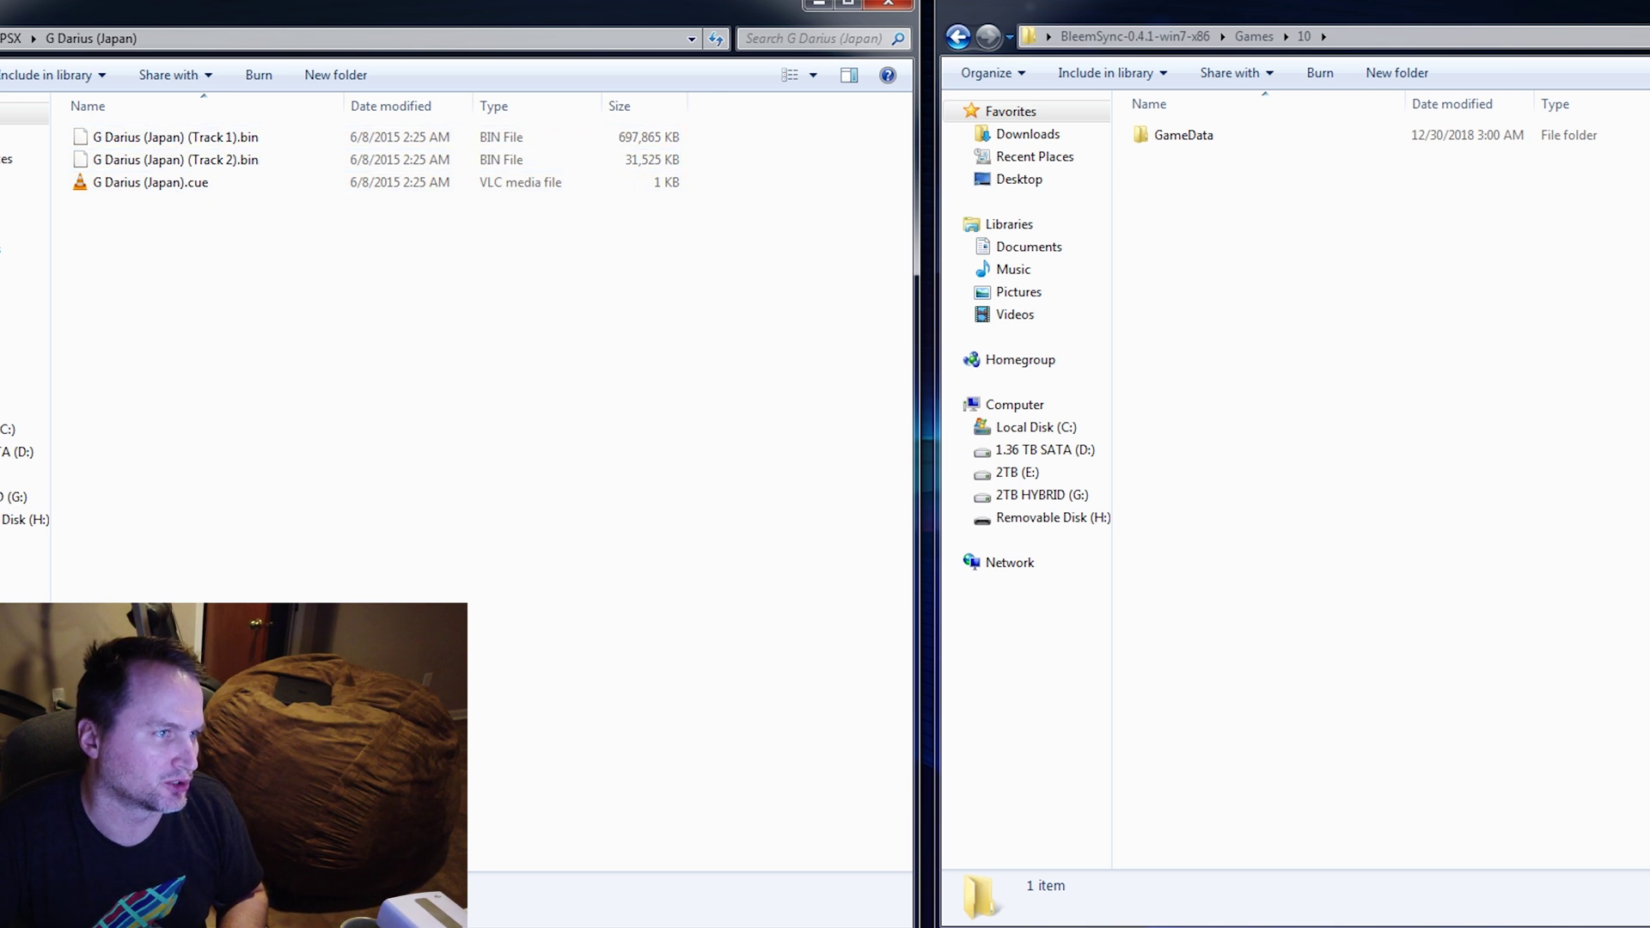
pyautogui.press('BackSpace')
# - Paste the Gradius Deluxe Pack (Japan) bin and cue into folder 10's GameData
pyautogui.doubleClick(163, 384)
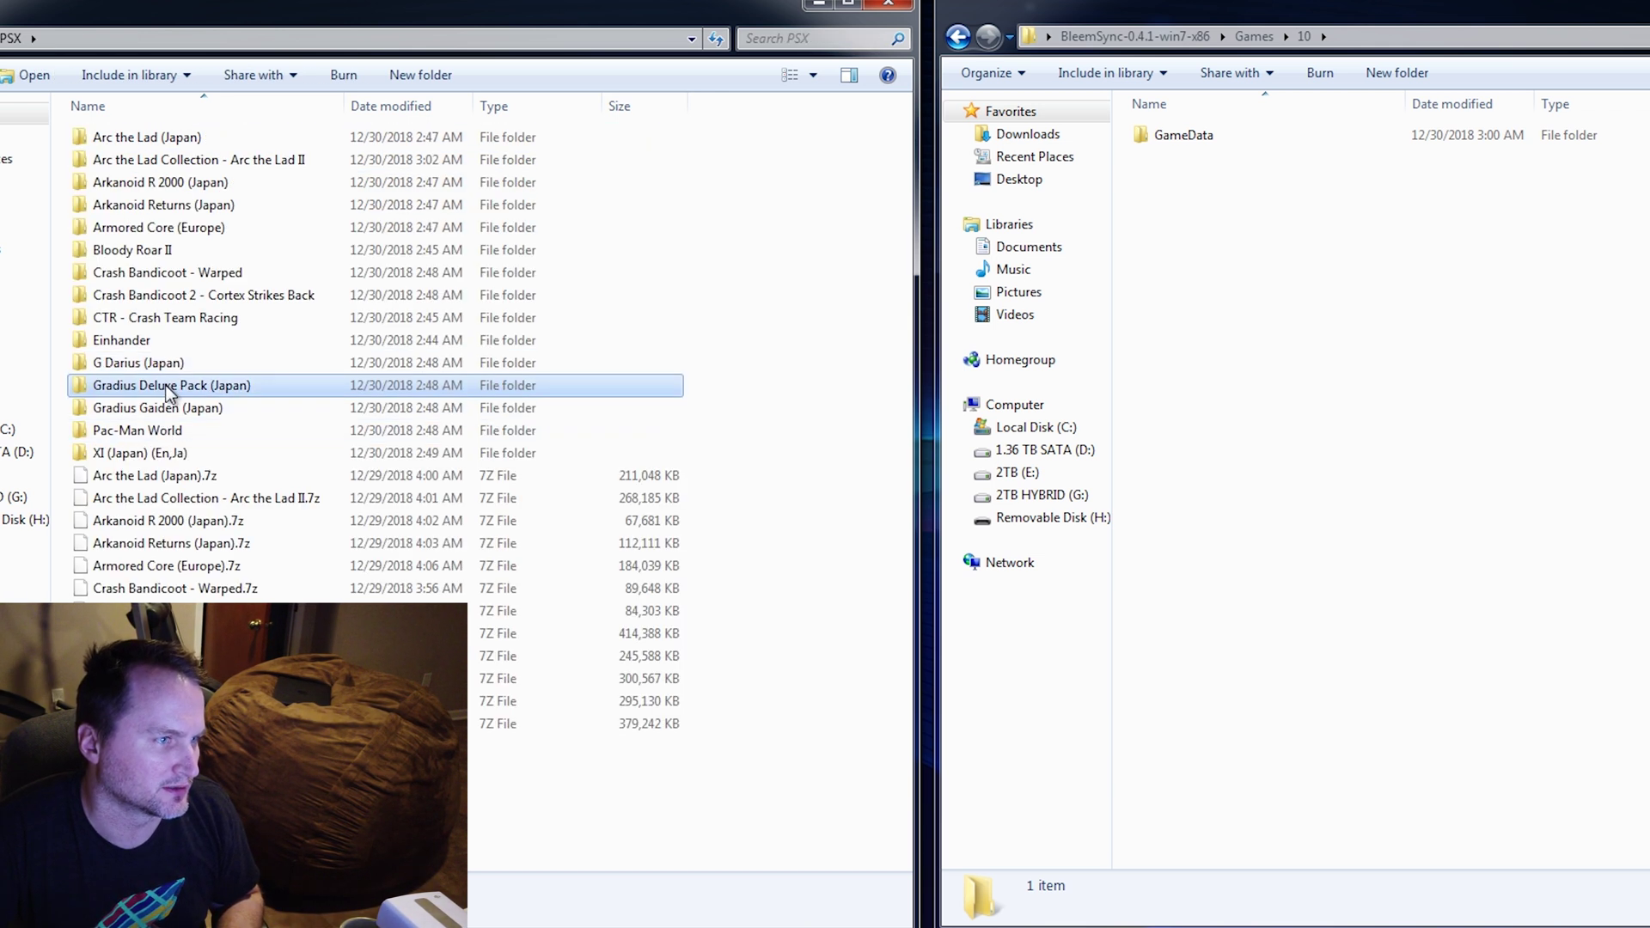
pyautogui.moveTo(163, 209); pyautogui.dragTo(101, 103)
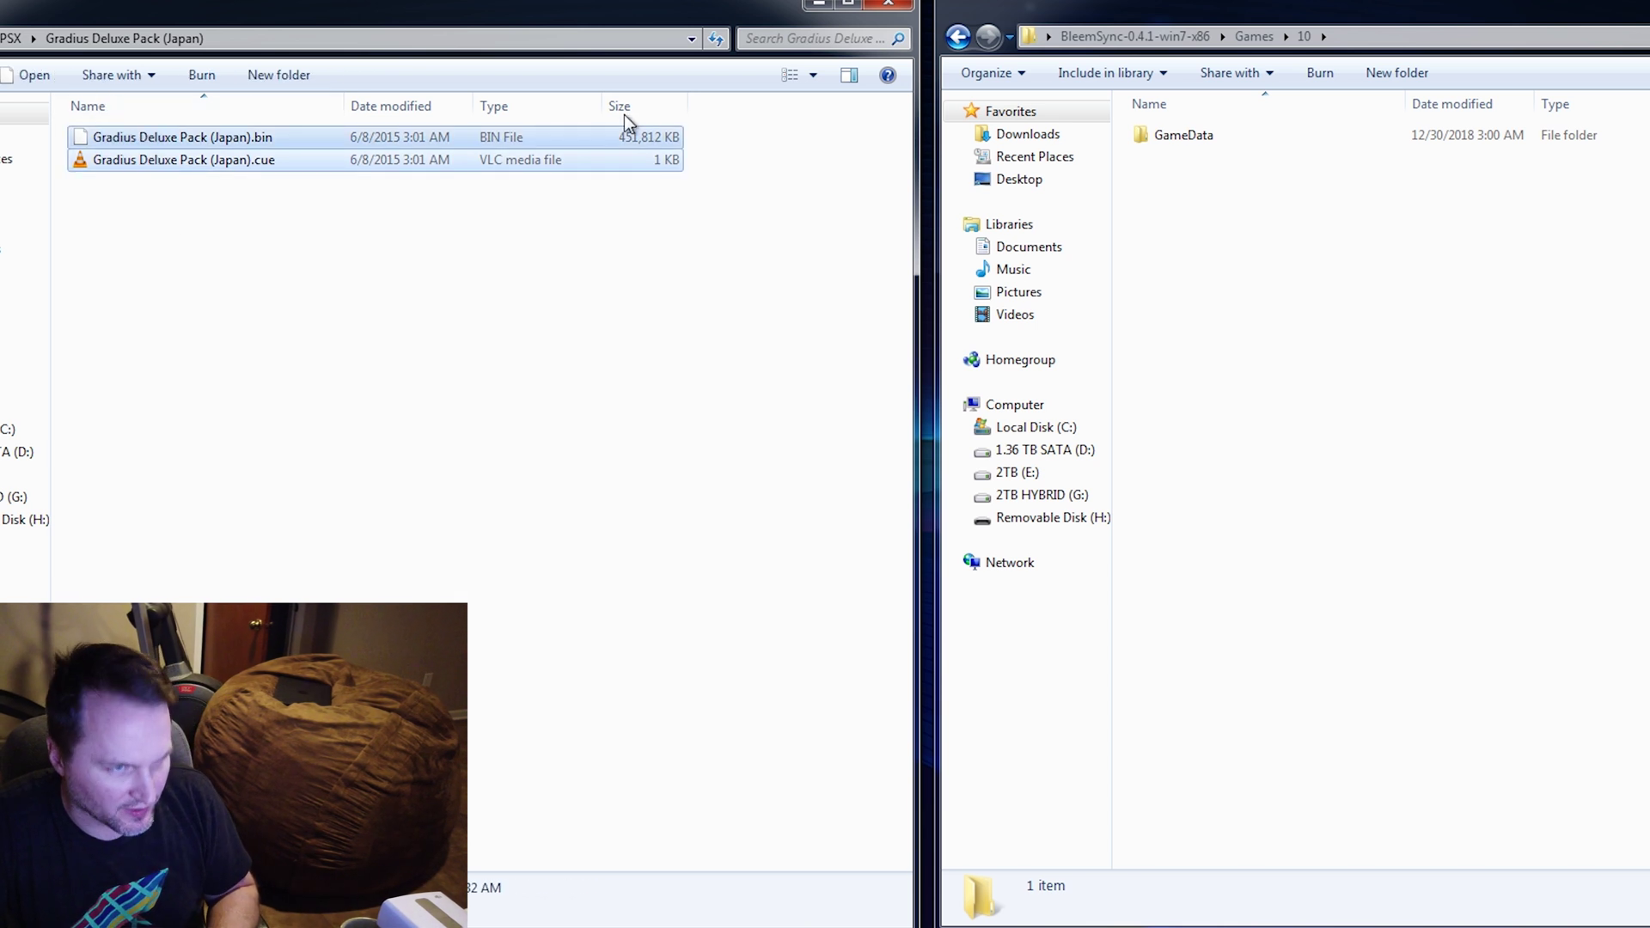
pyautogui.doubleClick(1182, 135)
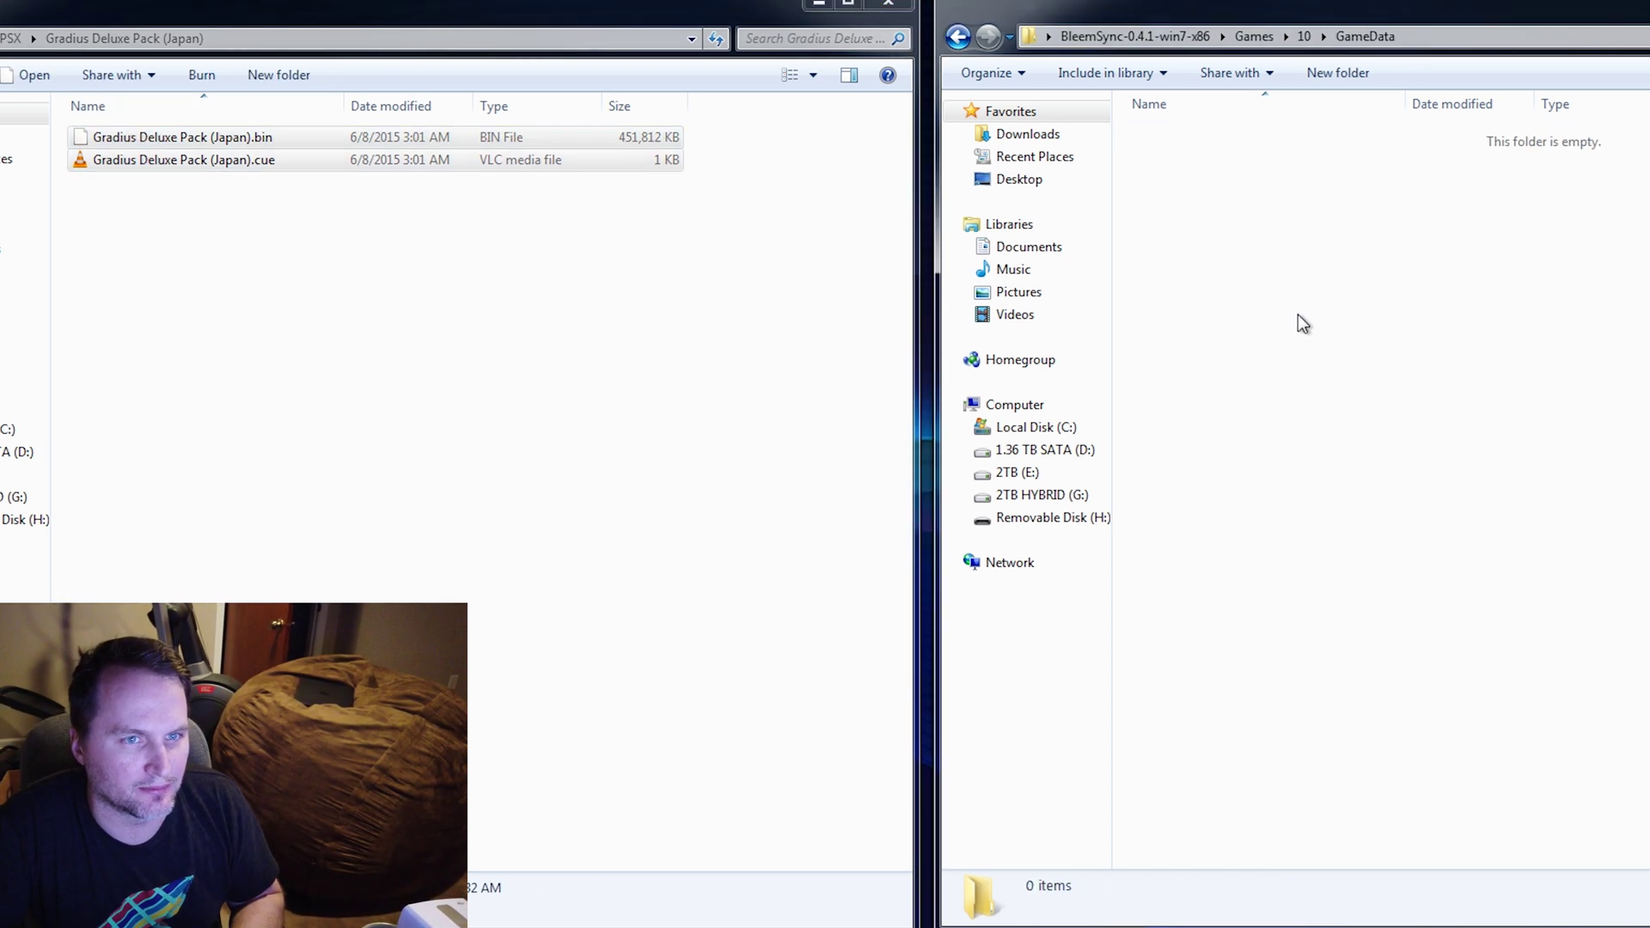
pyautogui.hotkey('ctrl', 'v')
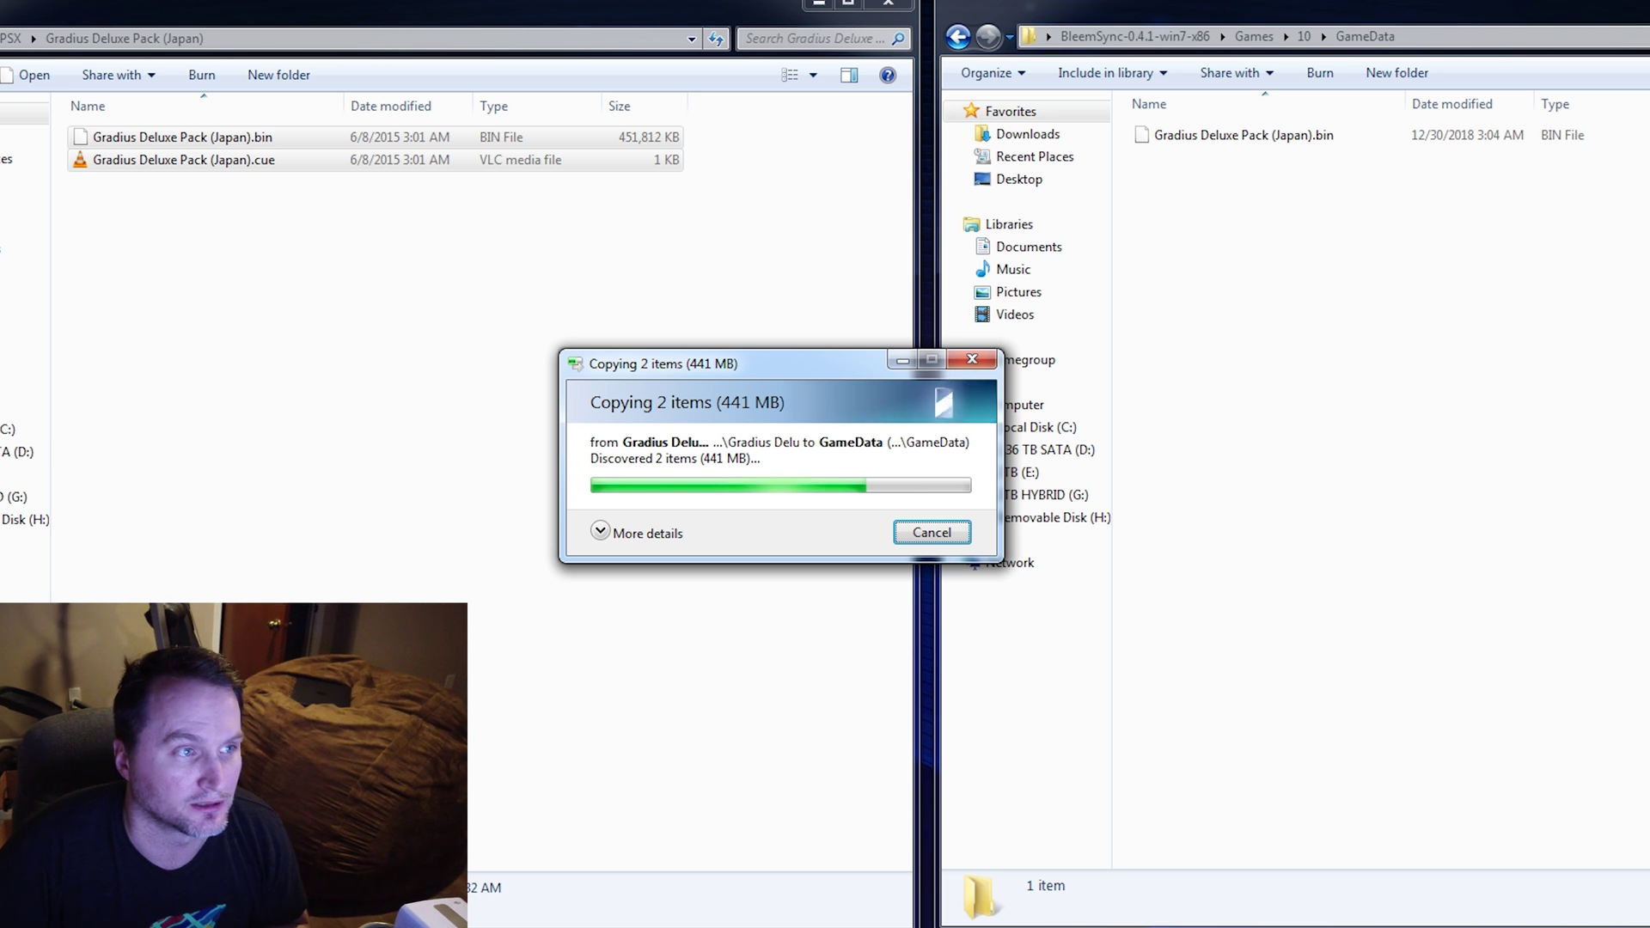
pyautogui.press('BackSpace')
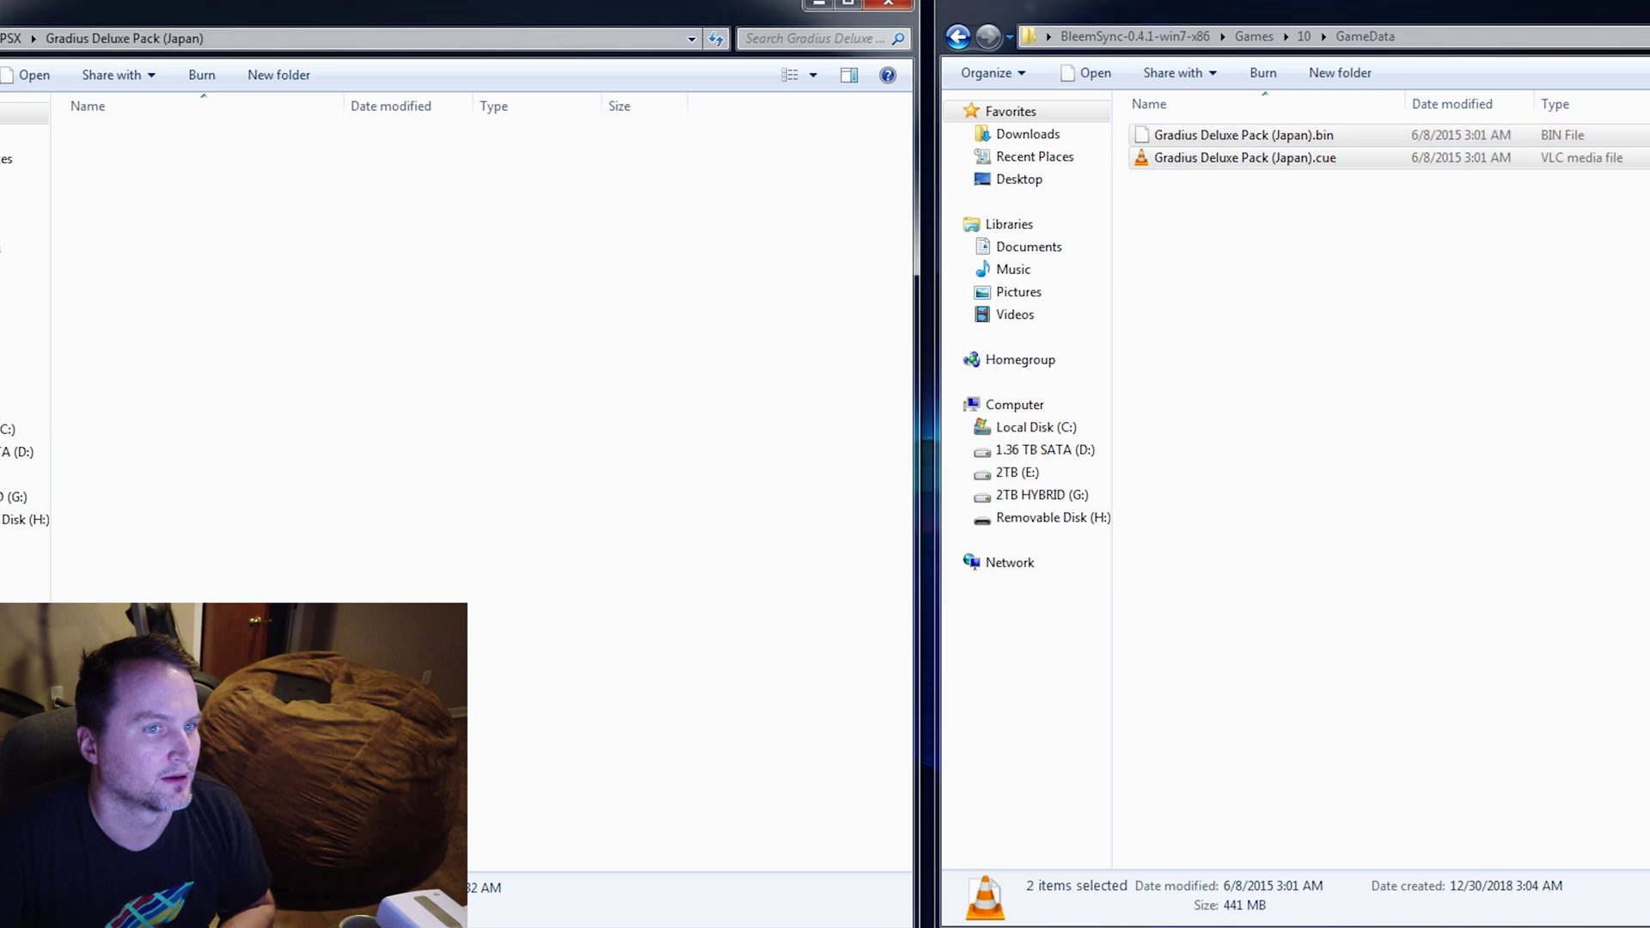
pyautogui.click(1254, 36)
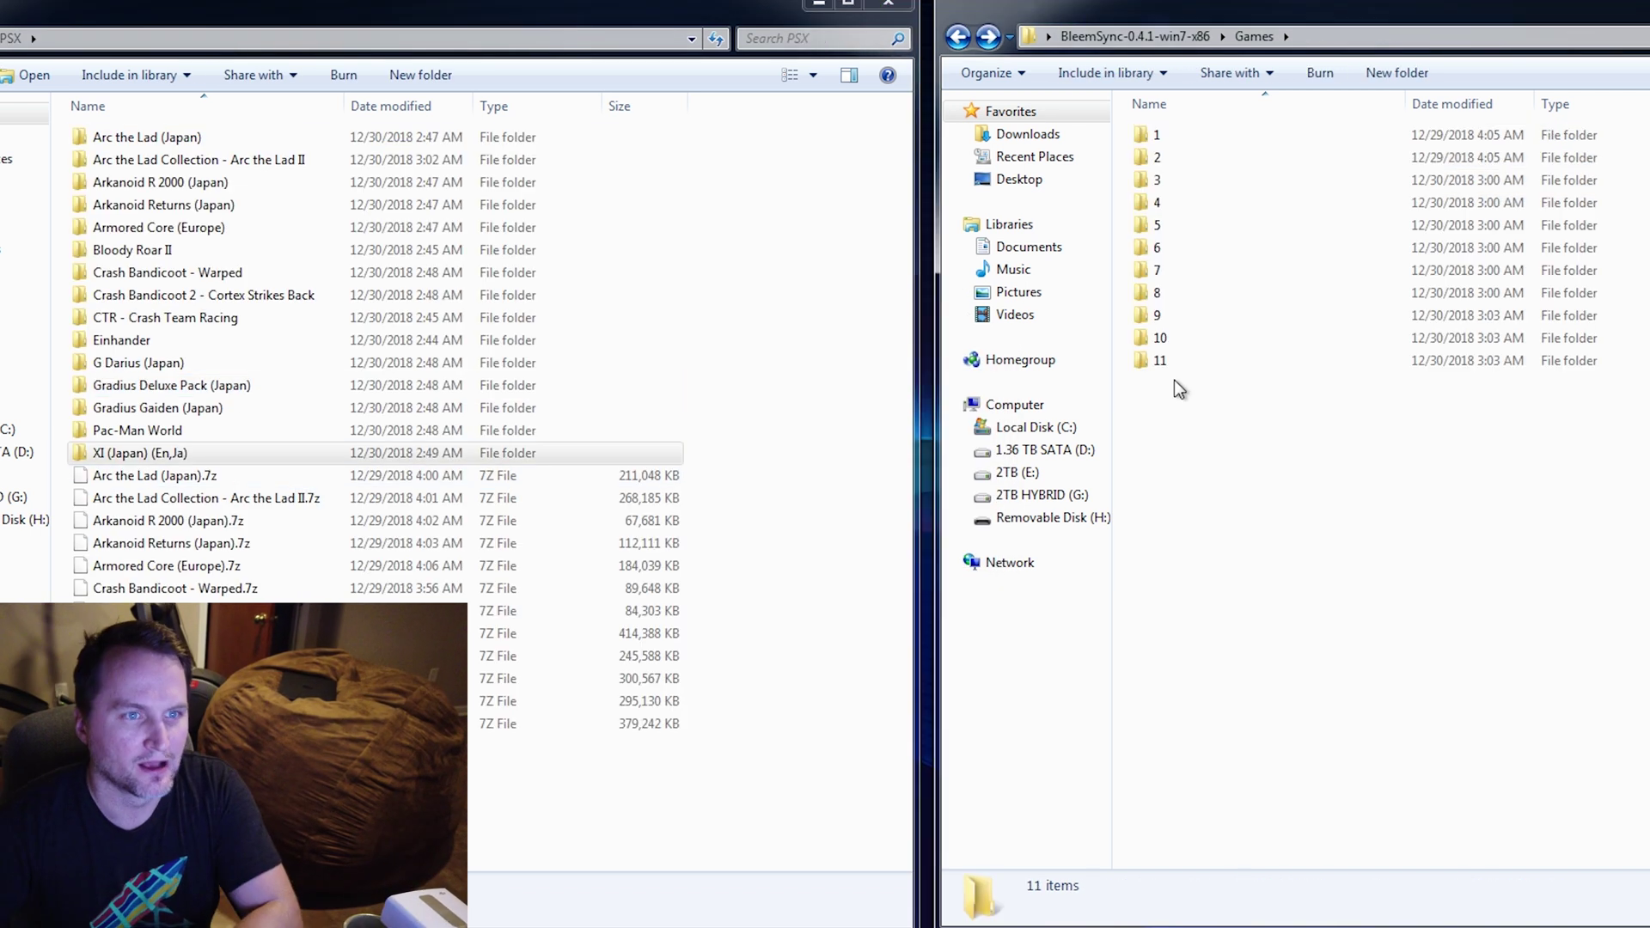
# - Check the GameData folders of games 1, 2 and 3 for their disc files
pyautogui.doubleClick(1143, 135)
pyautogui.doubleClick(1144, 137)
pyautogui.press('BackSpace')
pyautogui.press('BackSpace')
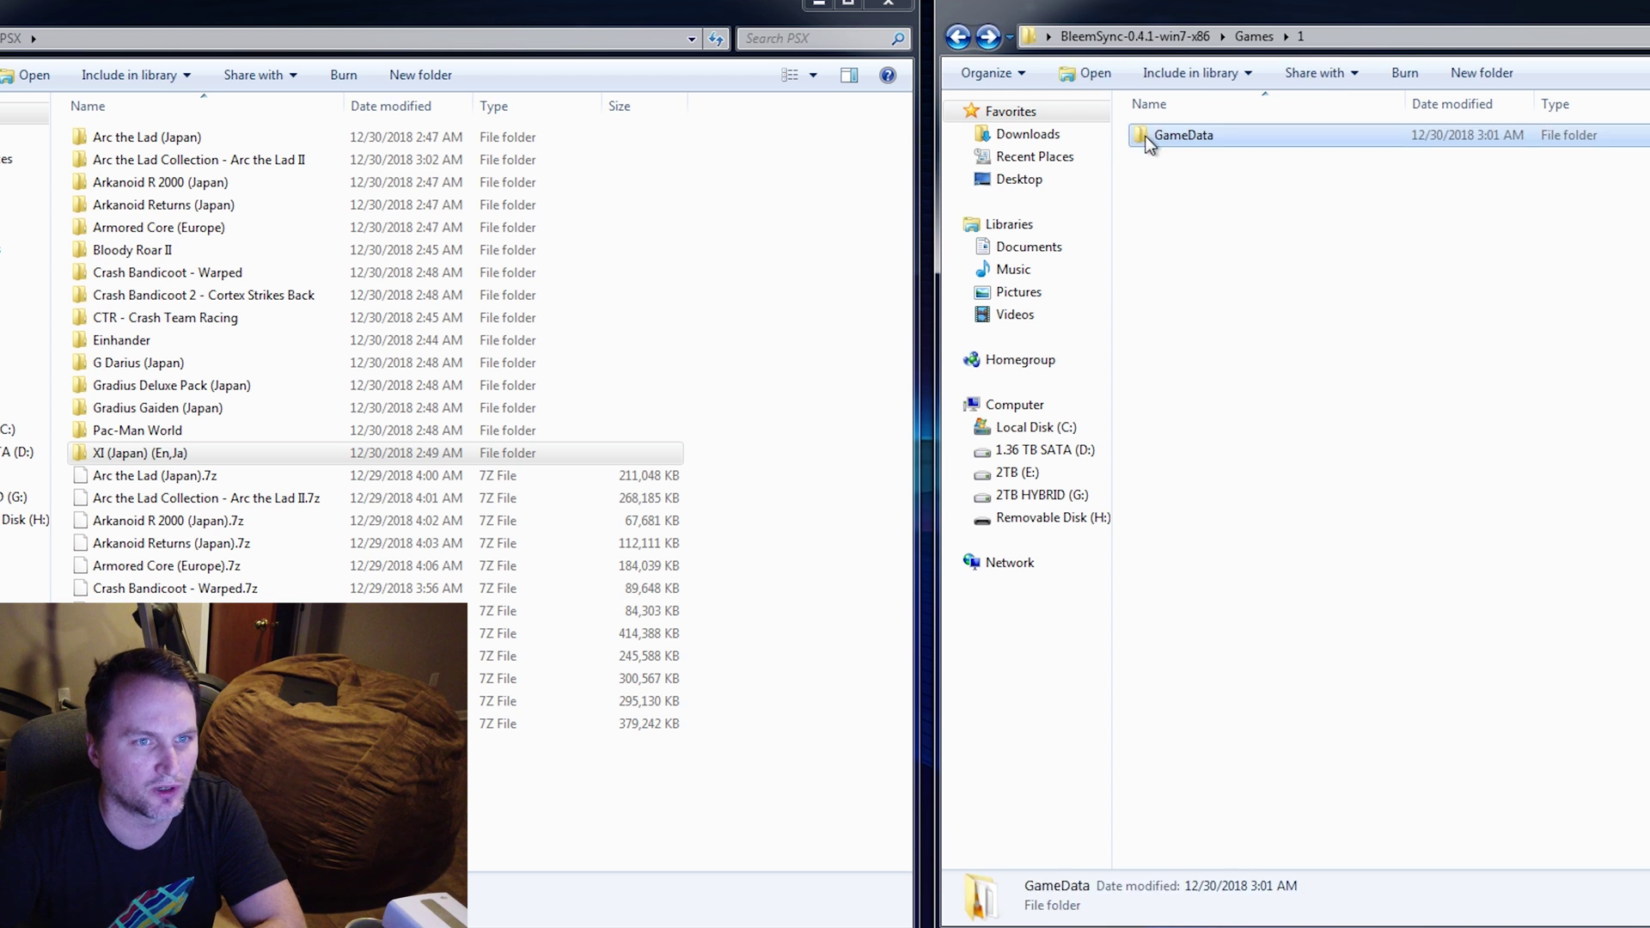
pyautogui.doubleClick(1153, 152)
pyautogui.doubleClick(1153, 141)
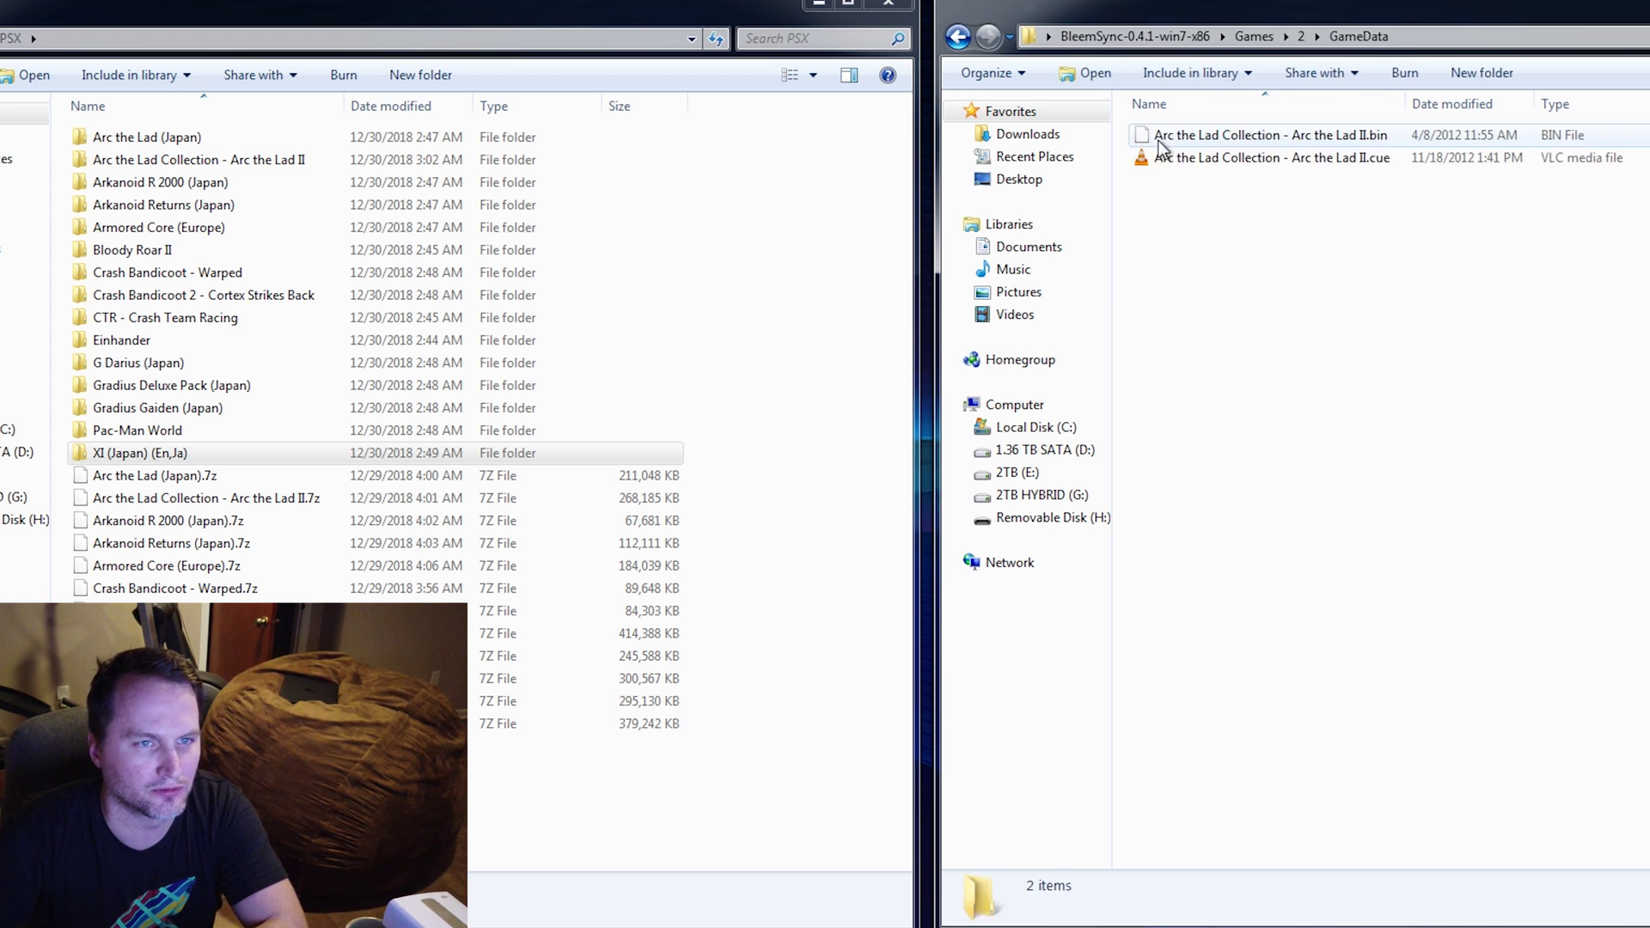
pyautogui.press('BackSpace')
pyautogui.press('BackSpace')
pyautogui.doubleClick(1155, 180)
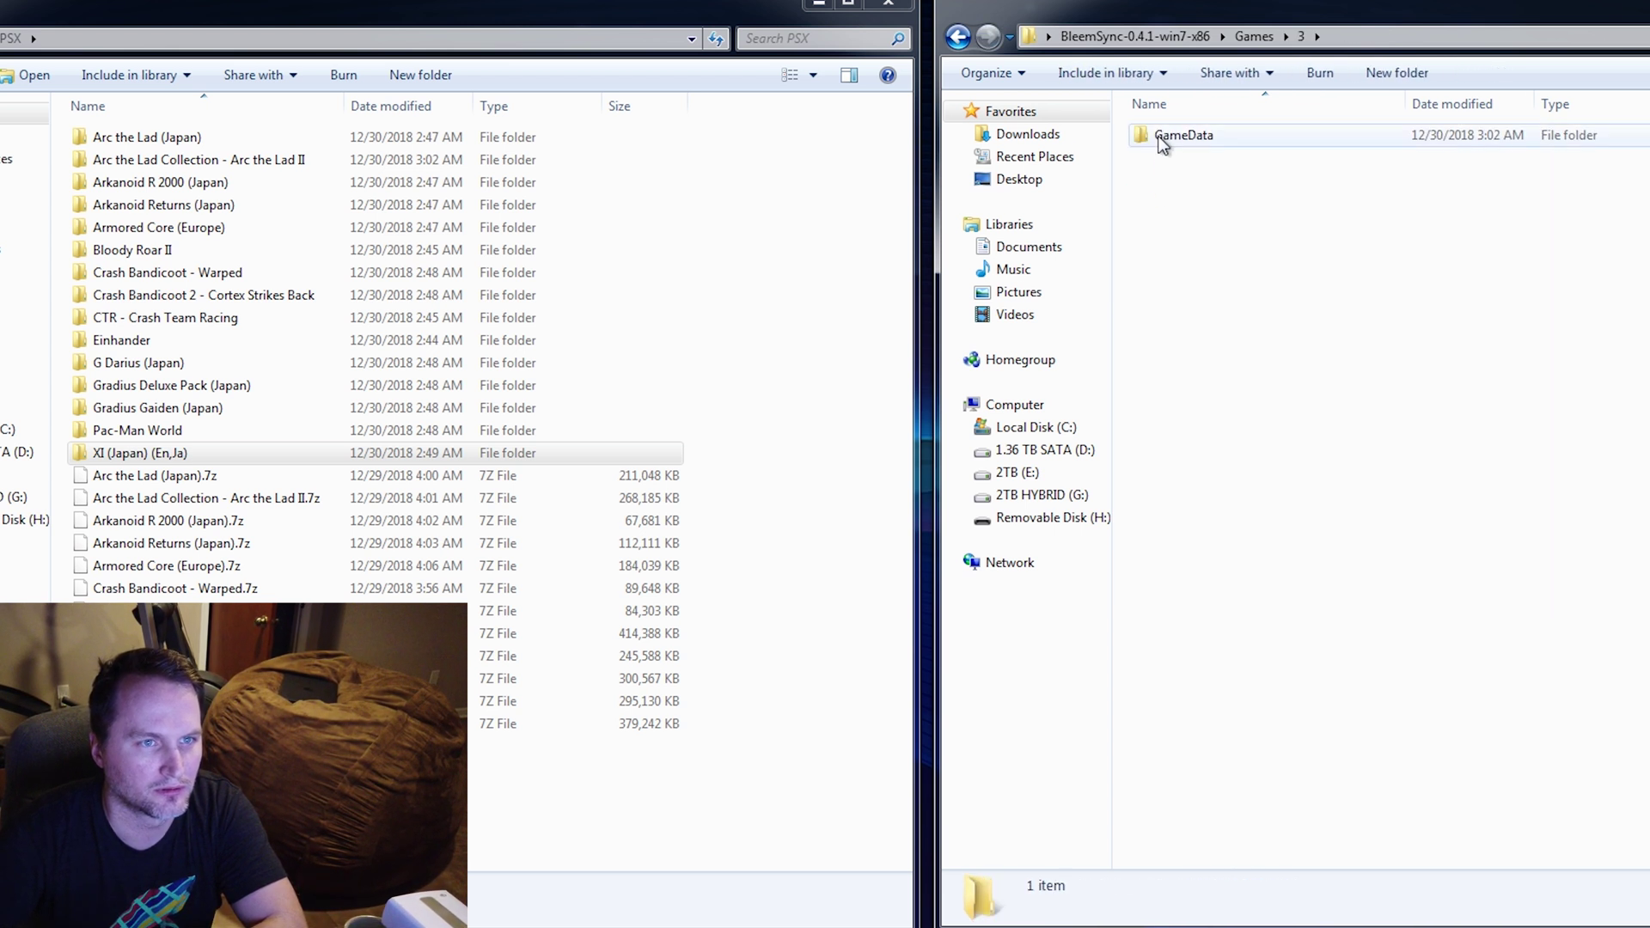
pyautogui.doubleClick(1160, 139)
pyautogui.press('BackSpace')
pyautogui.press('BackSpace')
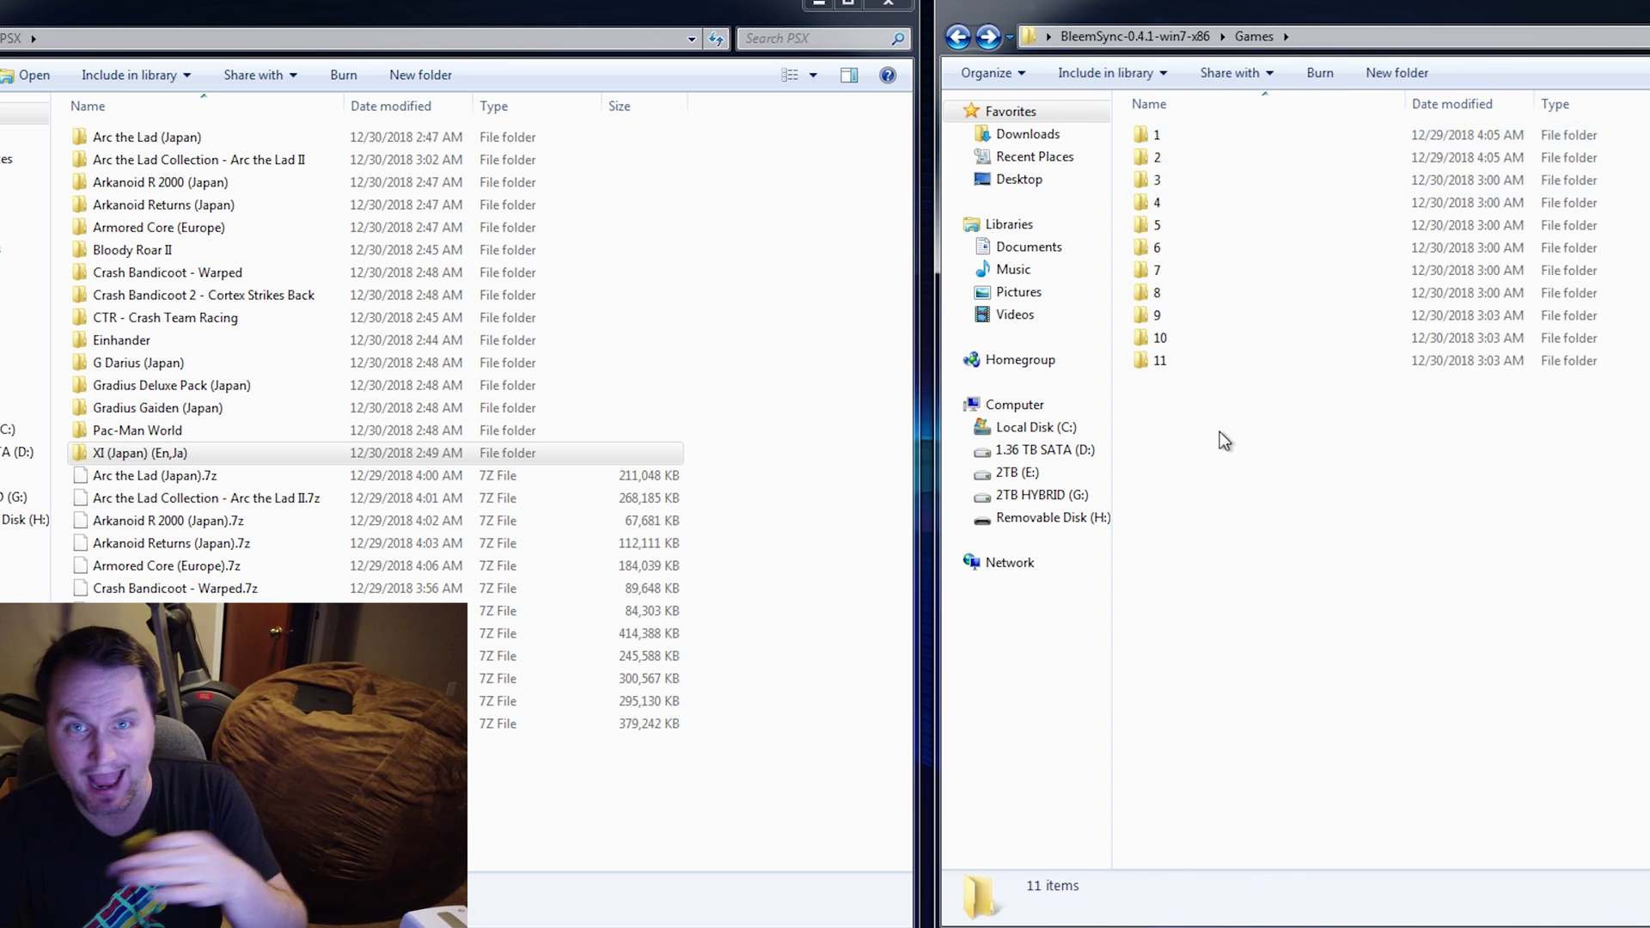
# - Launch BleemSync.exe from the BleemSync folder, allowing it past the security warning
pyautogui.click(961, 39)
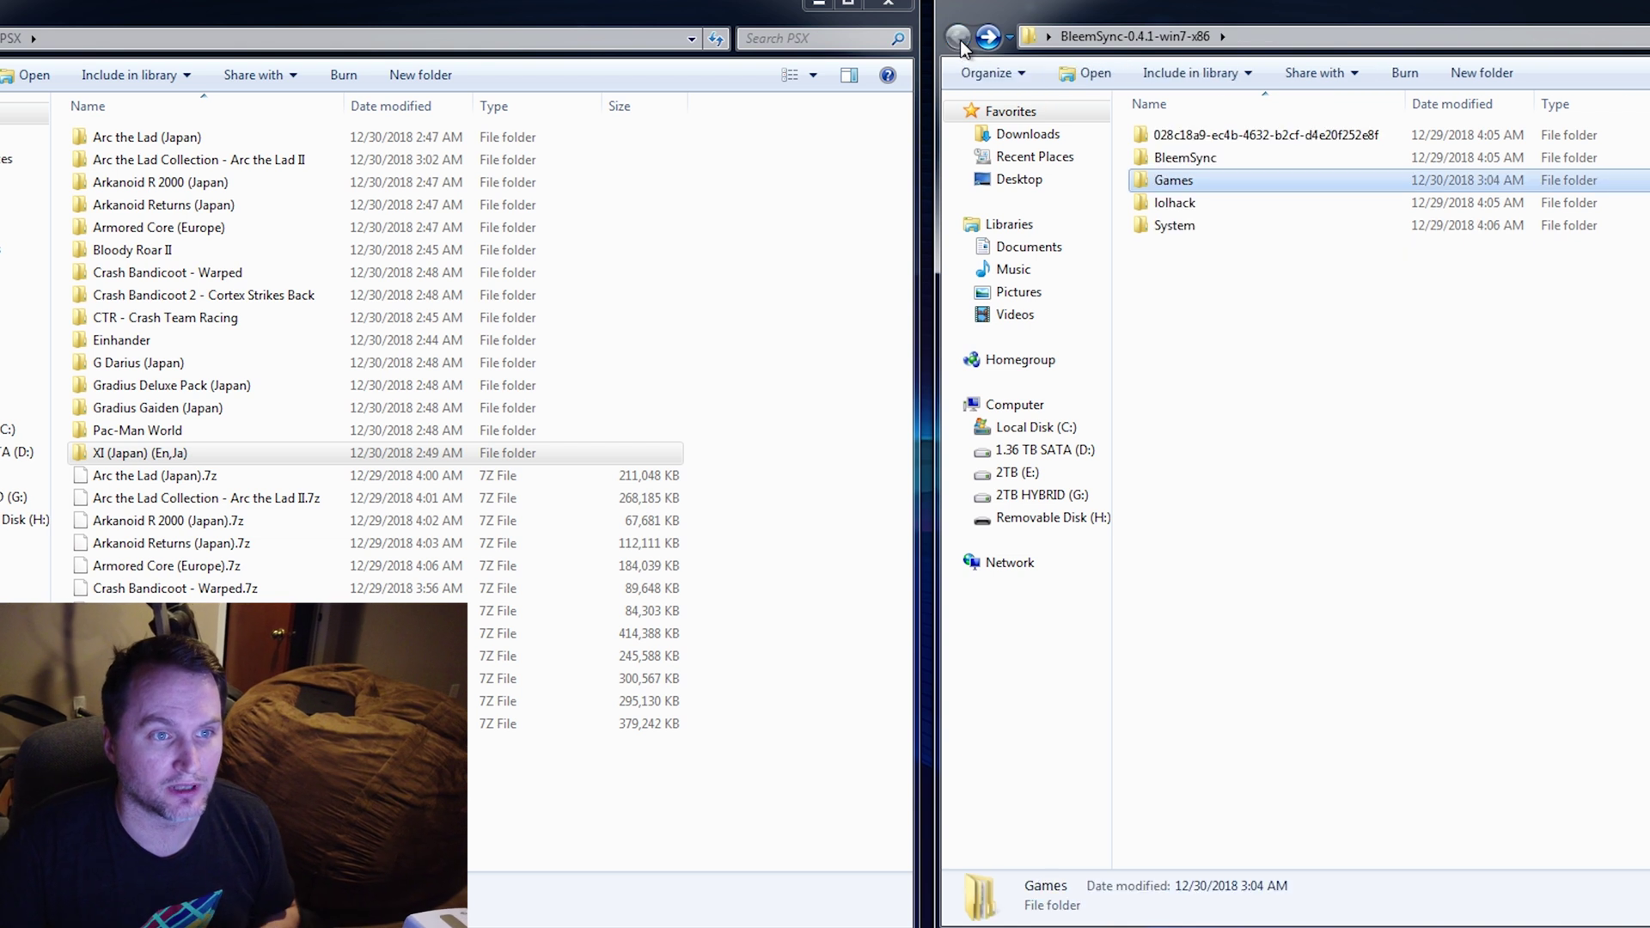
pyautogui.doubleClick(1185, 161)
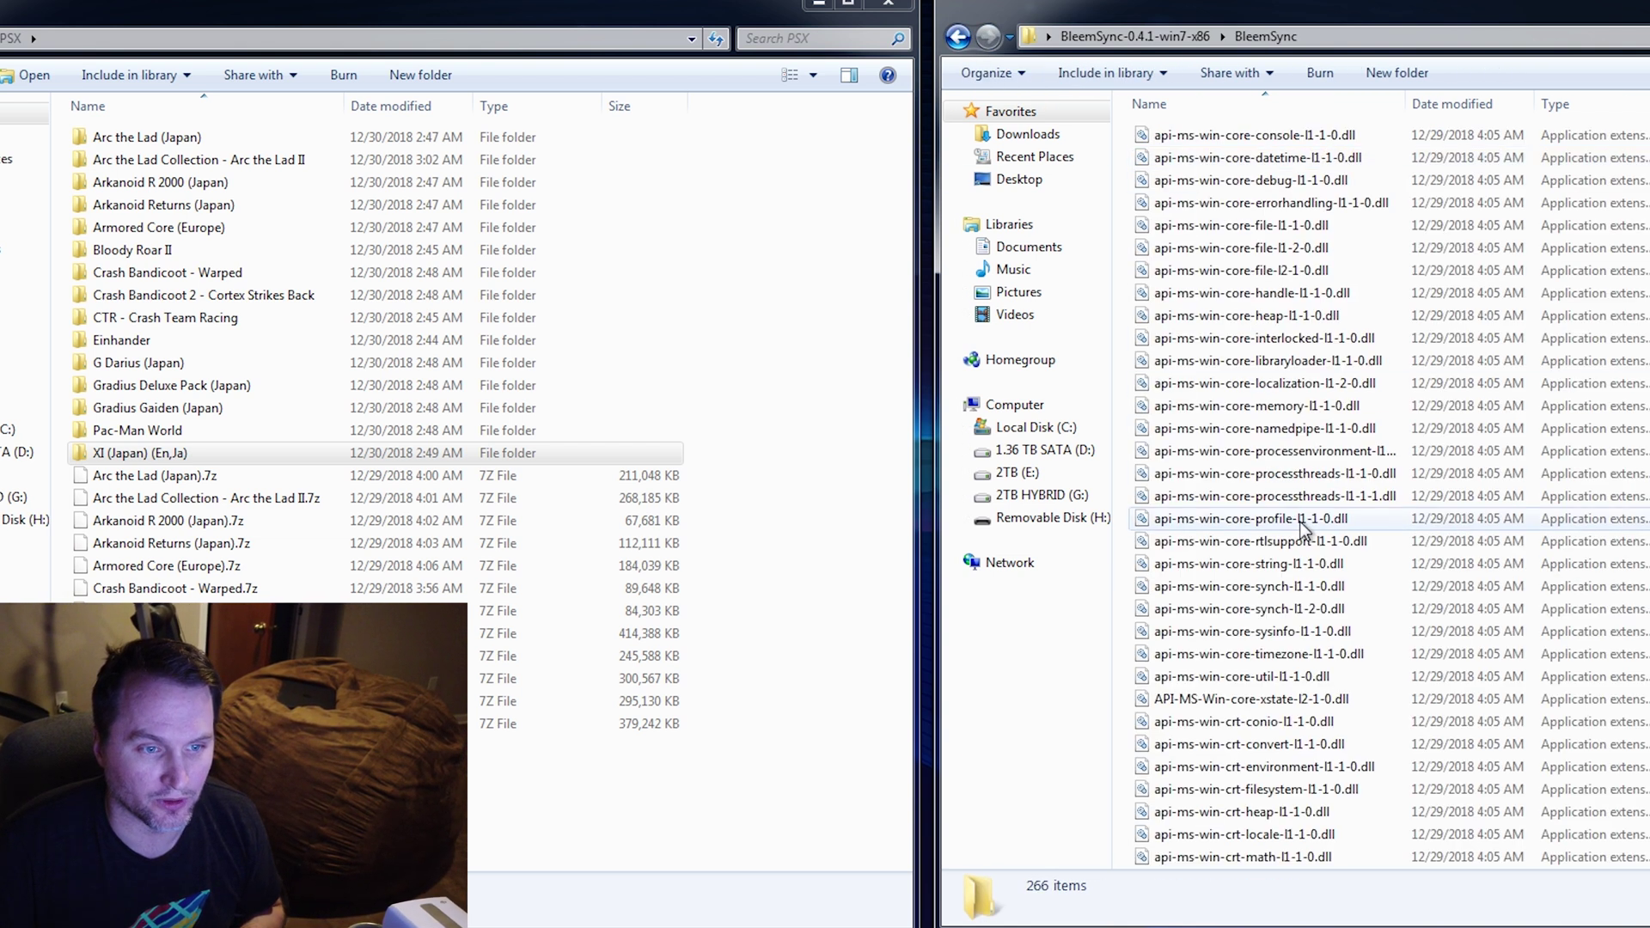
pyautogui.scroll(-11, 1304, 529)
pyautogui.click(1225, 430)
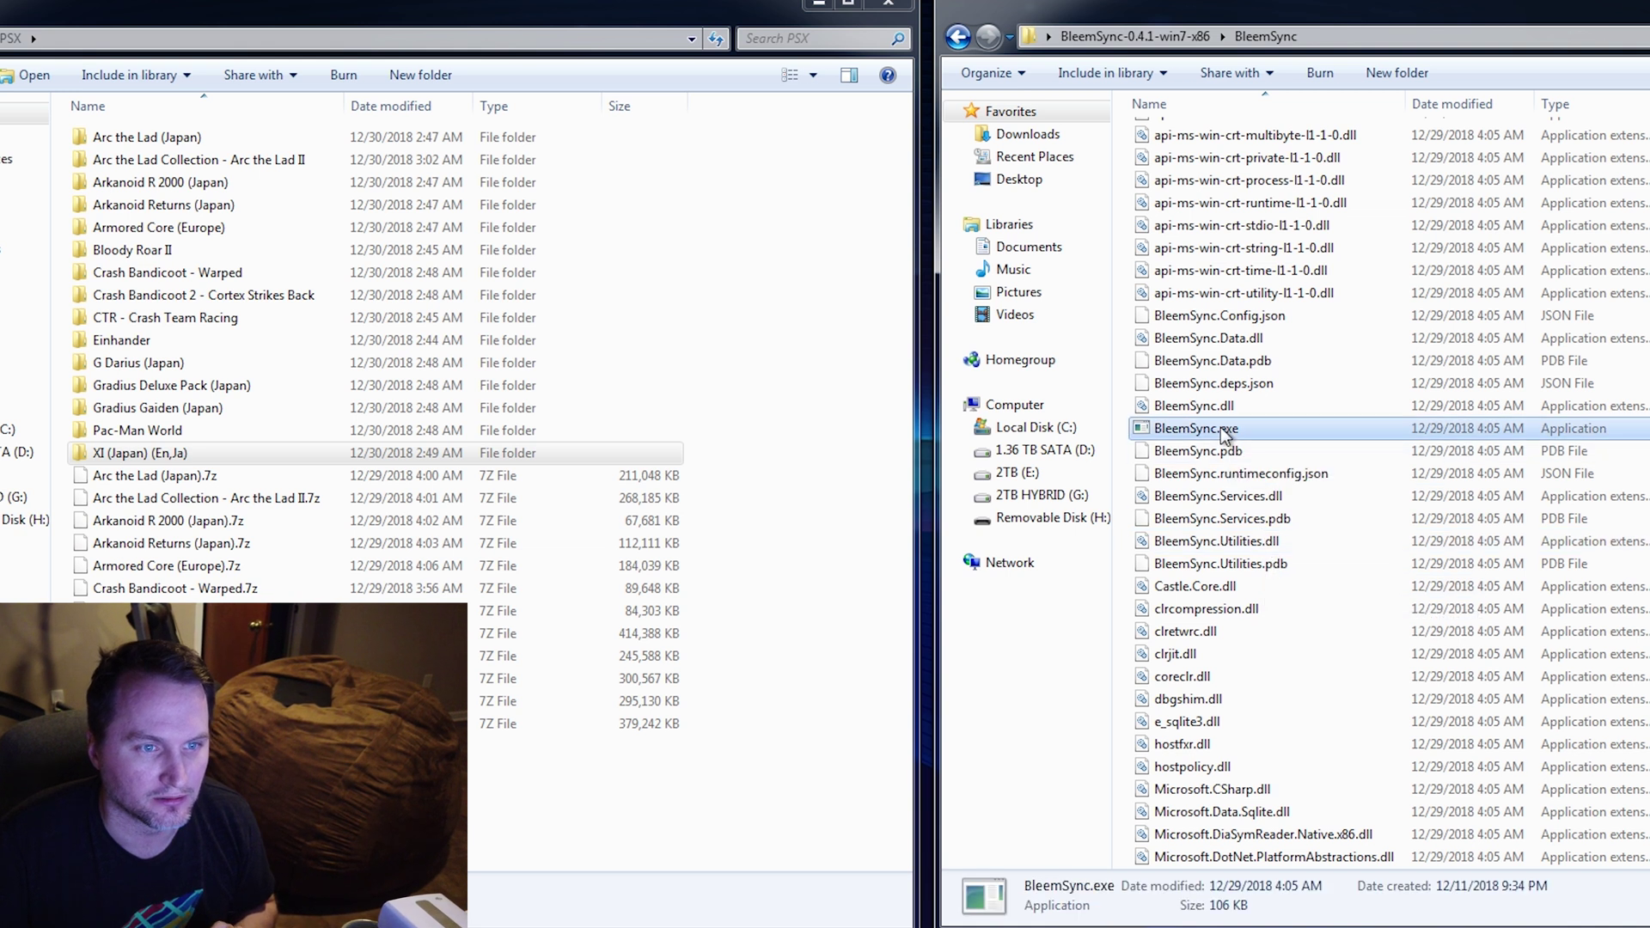
pyautogui.doubleClick(1225, 431)
pyautogui.click(827, 473)
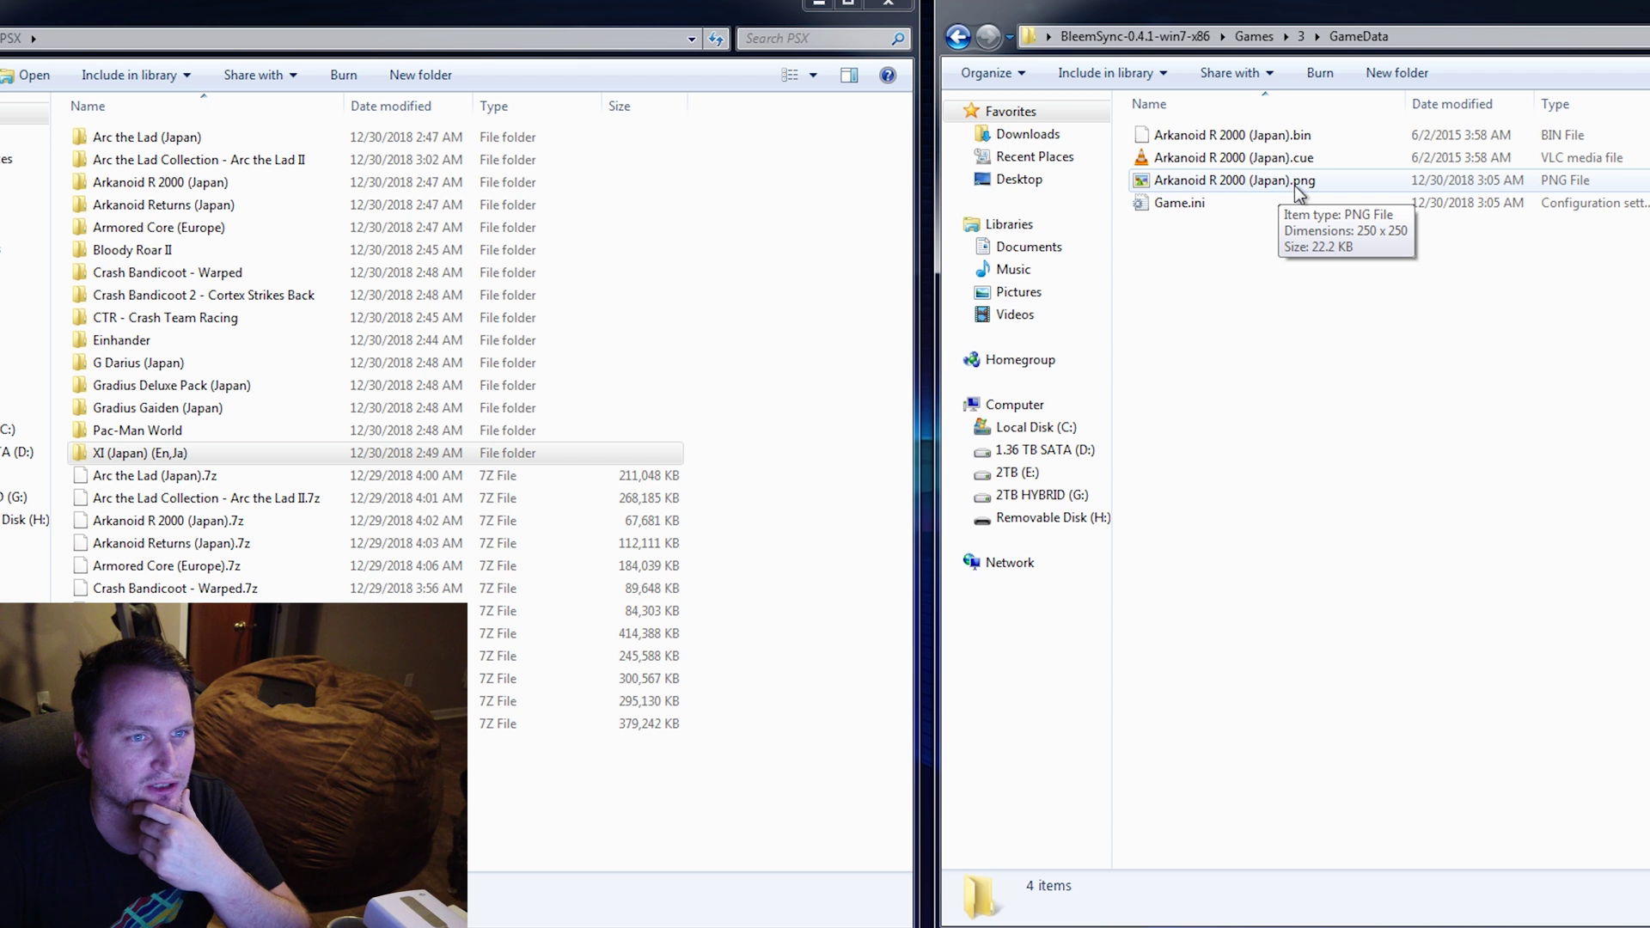
# - Check the generated Arkanoid cover images and Game.ini files in game folders 3 and 4
pyautogui.click(1281, 191)
pyautogui.click(1188, 209)
pyautogui.click(1229, 254)
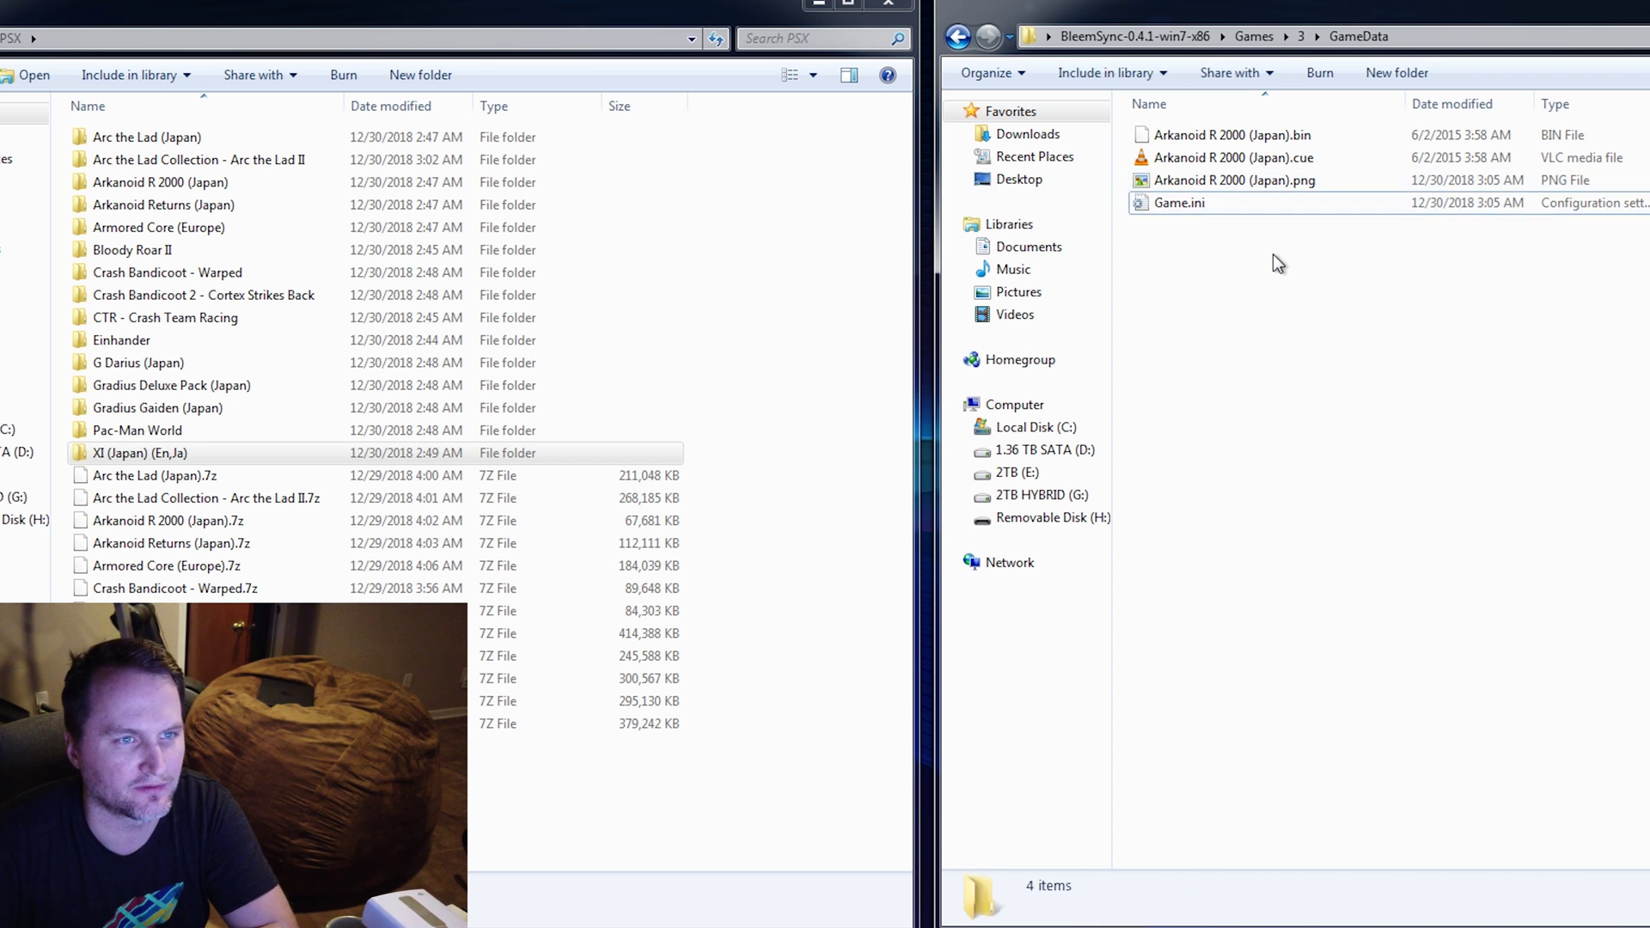
pyautogui.click(1257, 193)
pyautogui.click(1204, 205)
pyautogui.click(1203, 297)
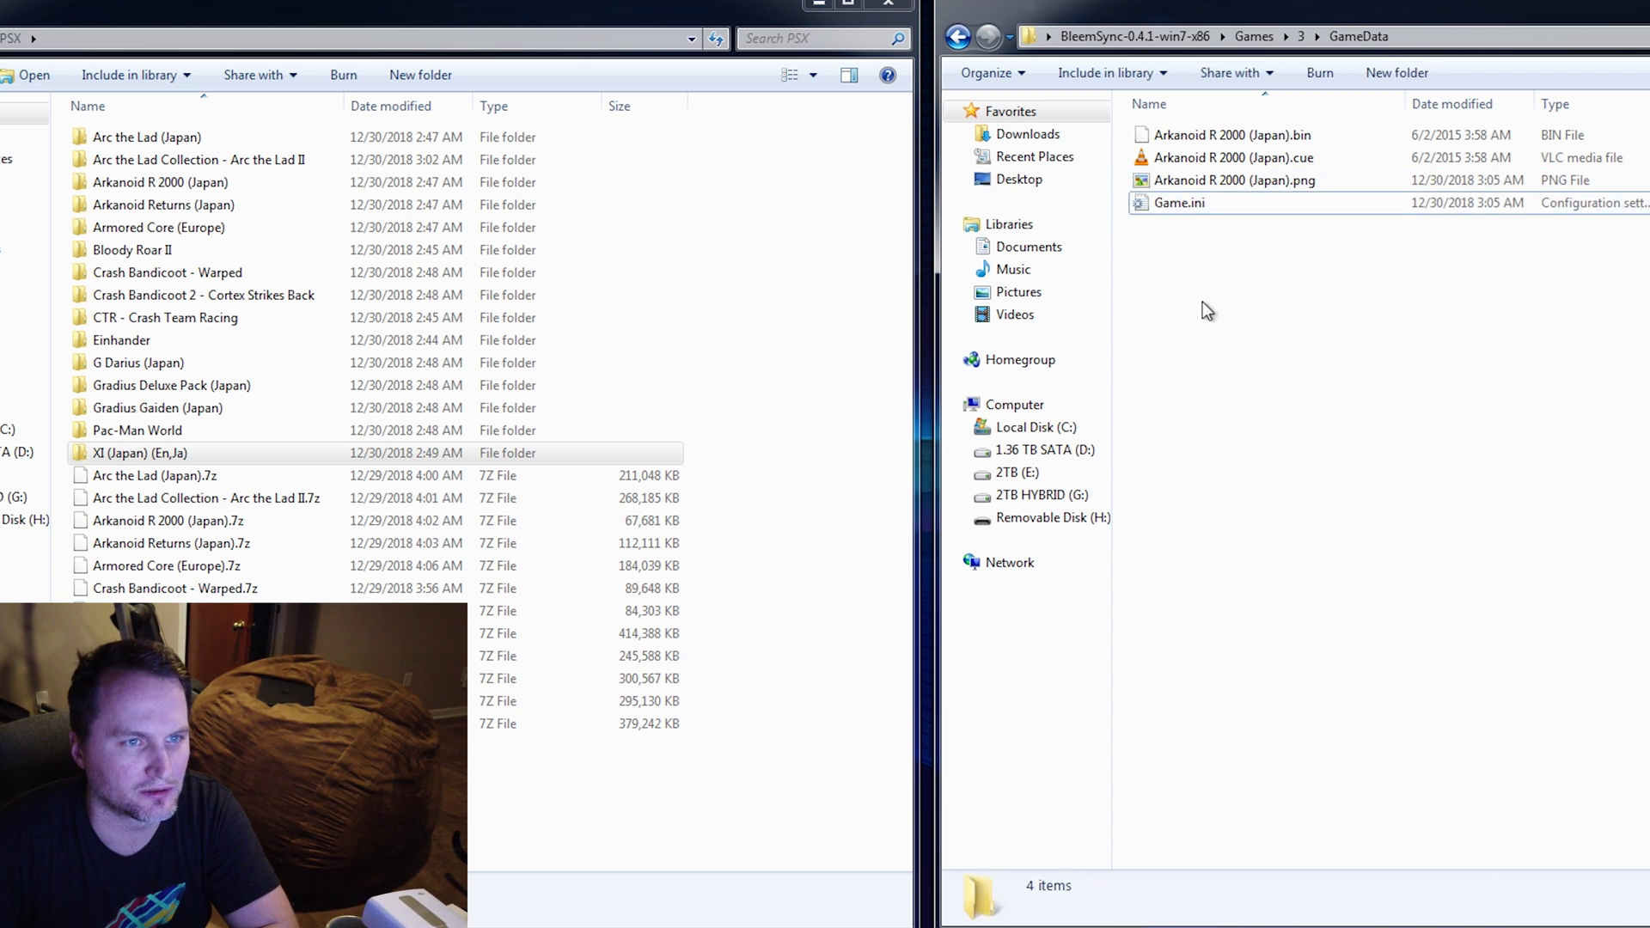
pyautogui.press('BackSpace')
pyautogui.doubleClick(1157, 204)
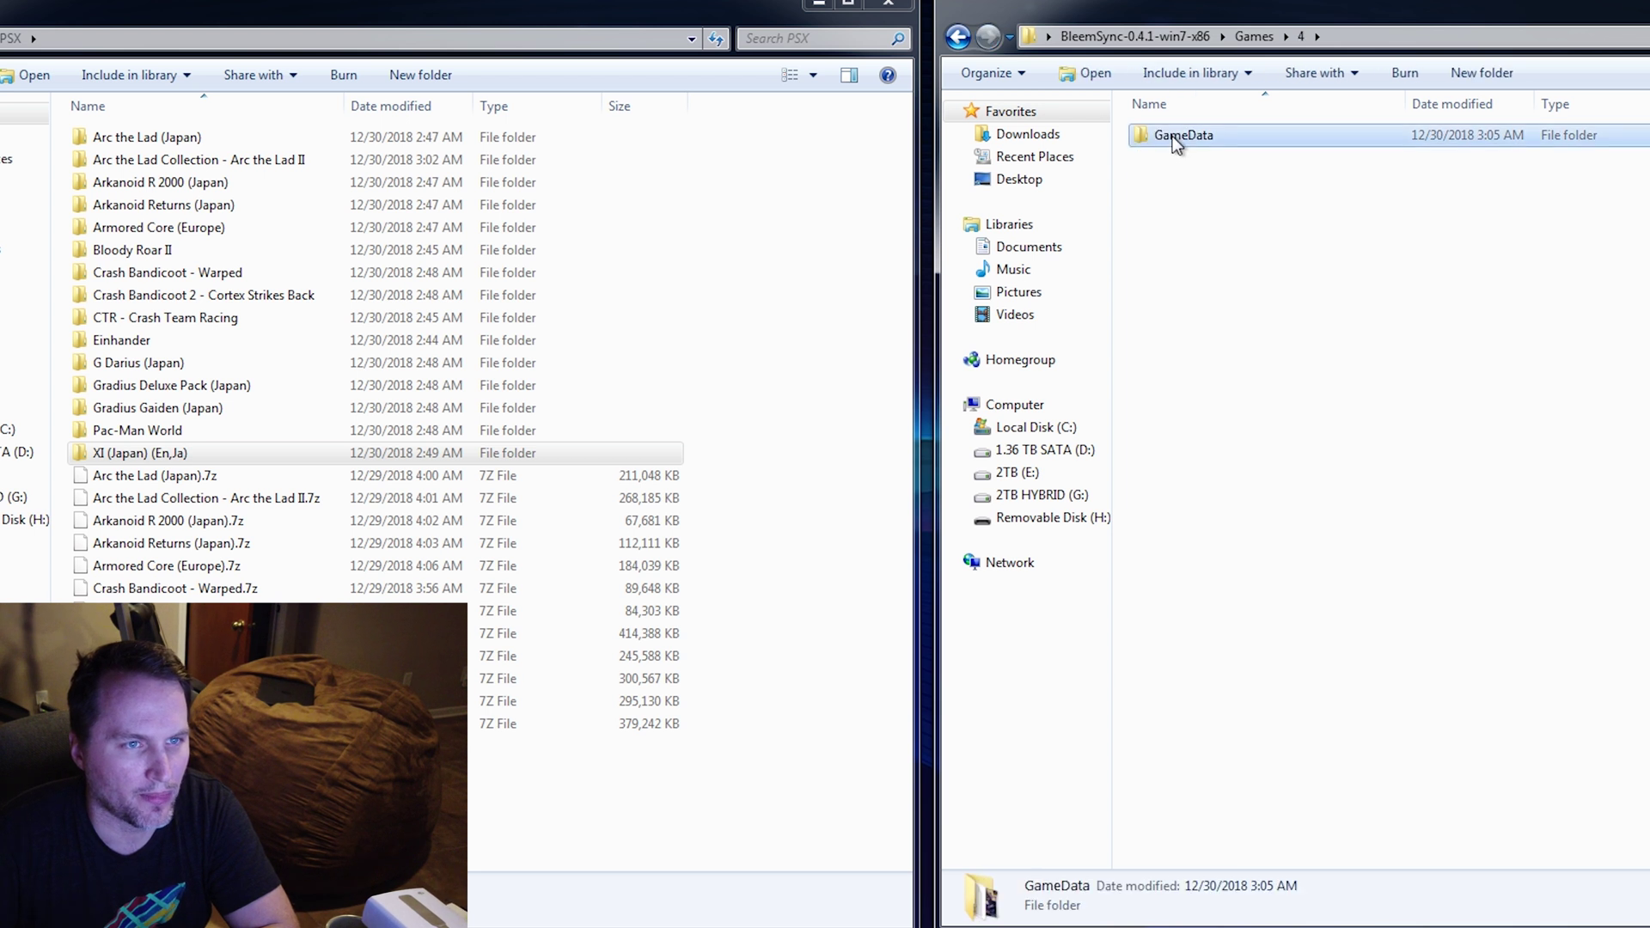
pyautogui.doubleClick(1172, 136)
pyautogui.click(1195, 184)
pyautogui.click(1171, 204)
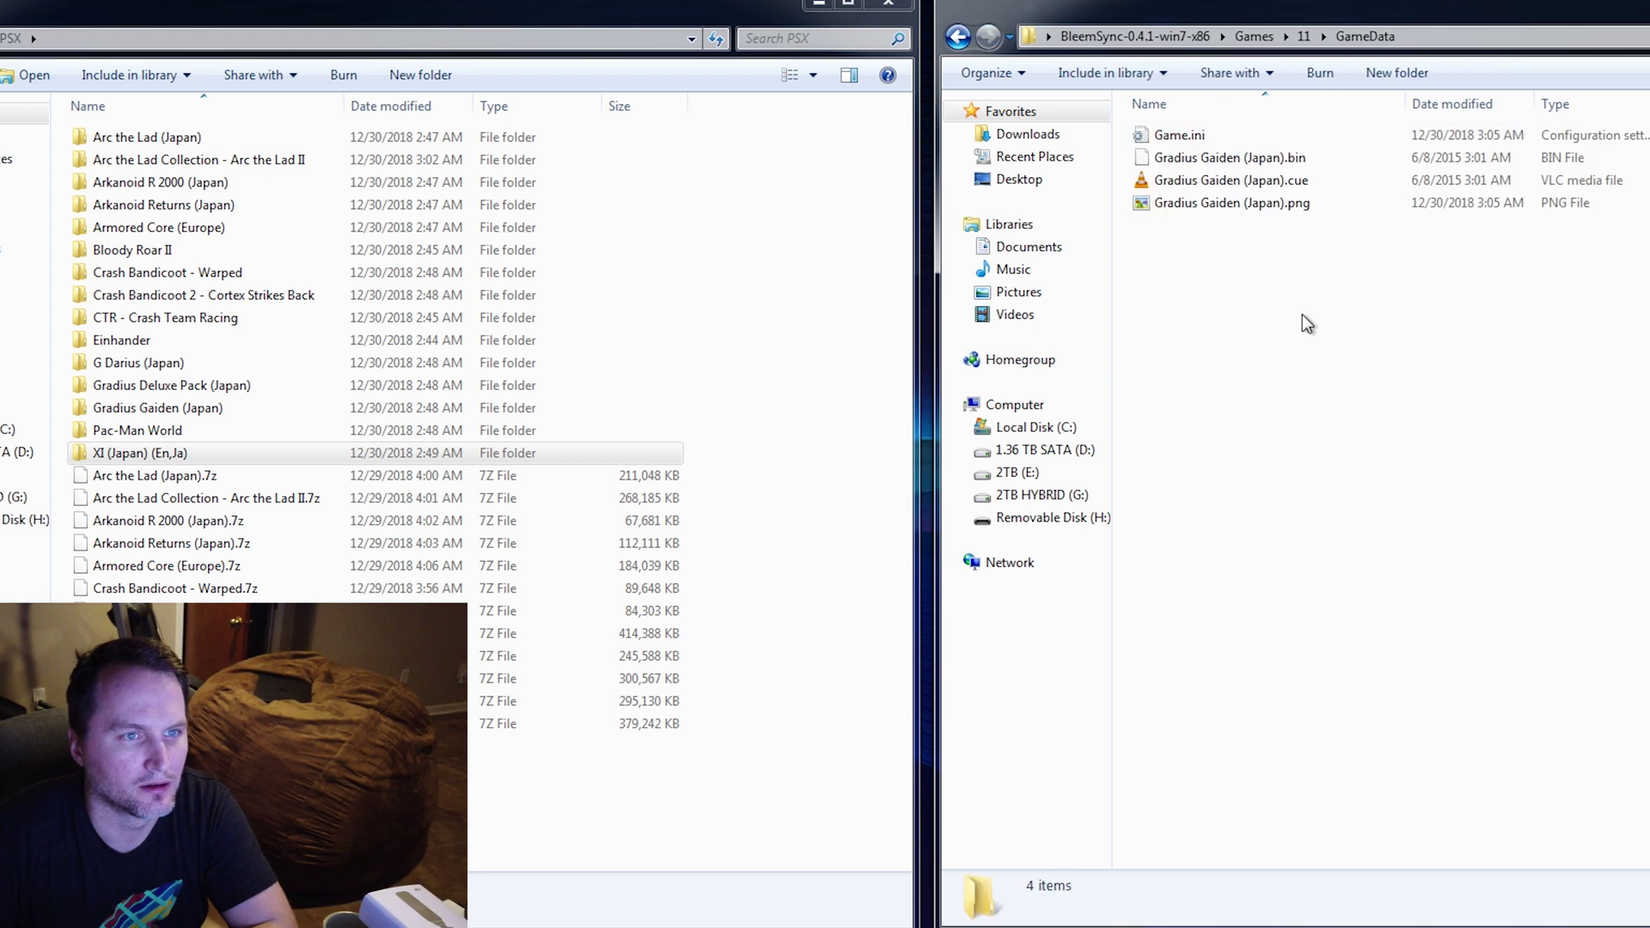
pyautogui.press('BackSpace')
pyautogui.press('BackSpace')
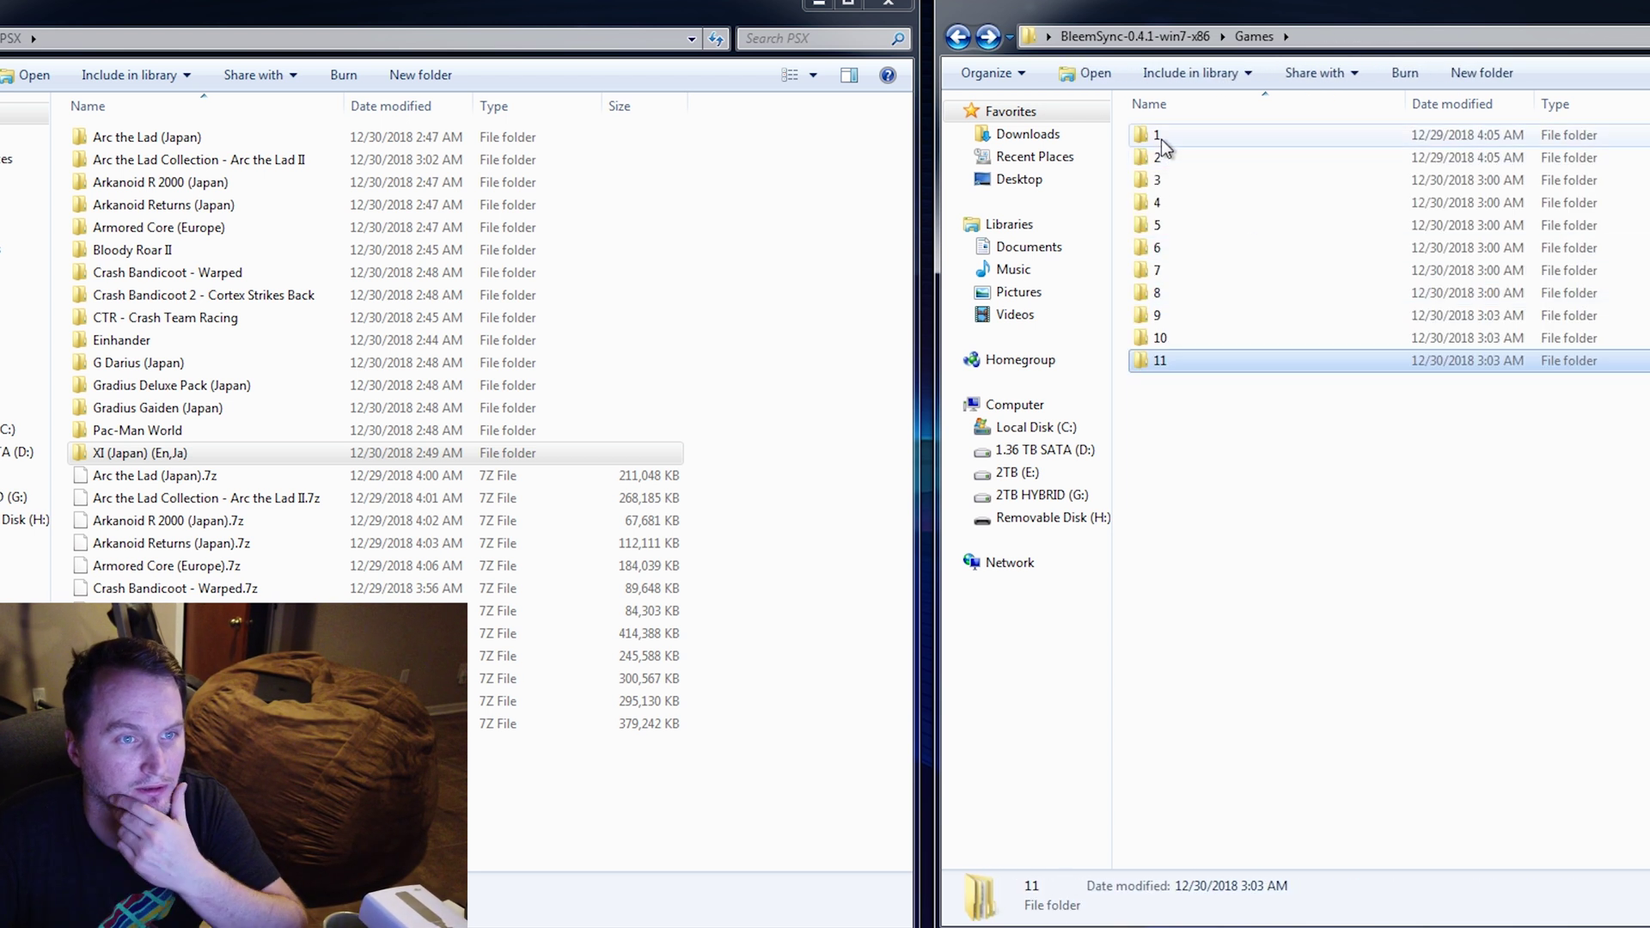
# - Copy folder 3's Arkanoid cover and Game.ini into folder 1's GameData
pyautogui.click(1161, 138)
pyautogui.doubleClick(1162, 140)
pyautogui.doubleClick(1173, 136)
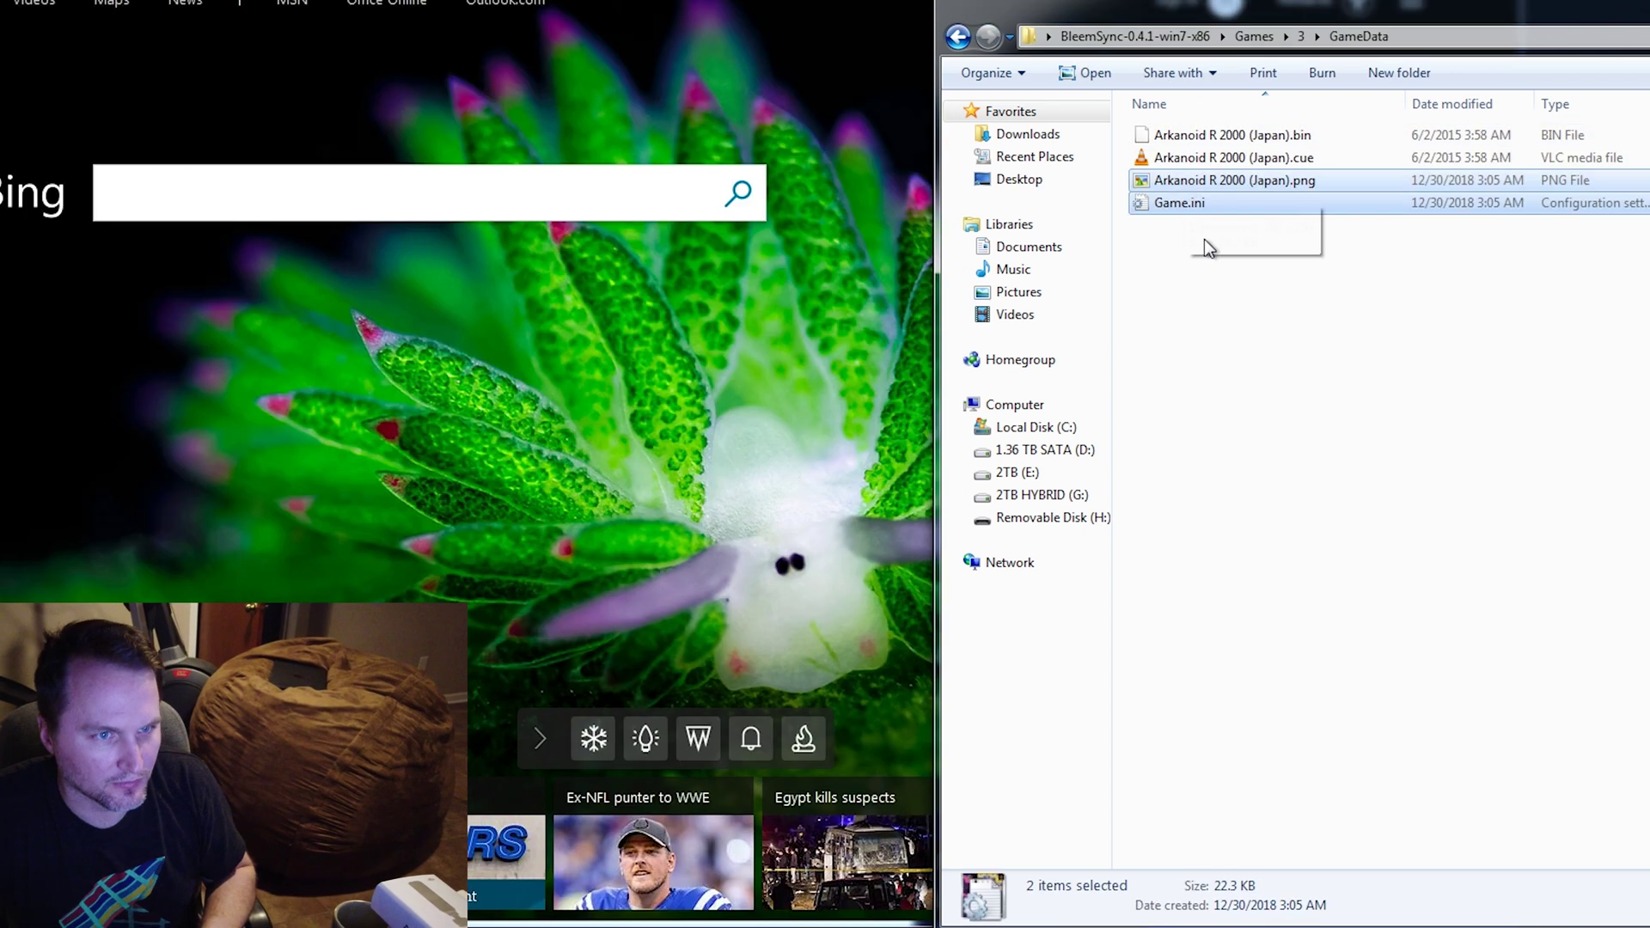
pyautogui.moveTo(1216, 249); pyautogui.dragTo(1178, 174)
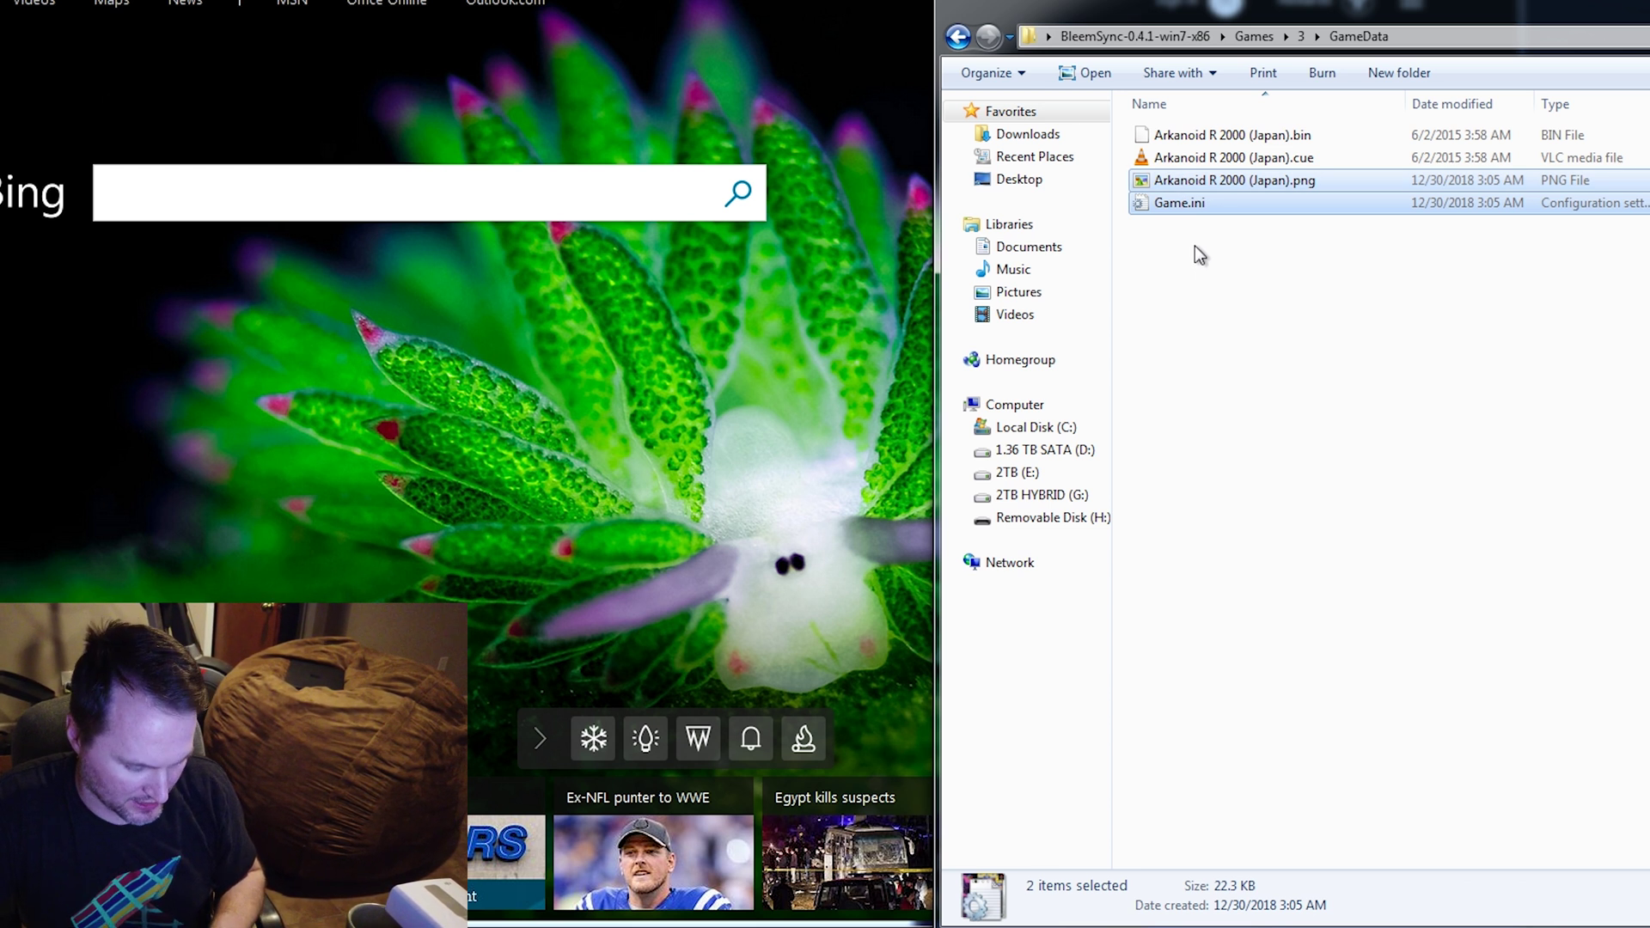
pyautogui.click(959, 37)
pyautogui.click(958, 37)
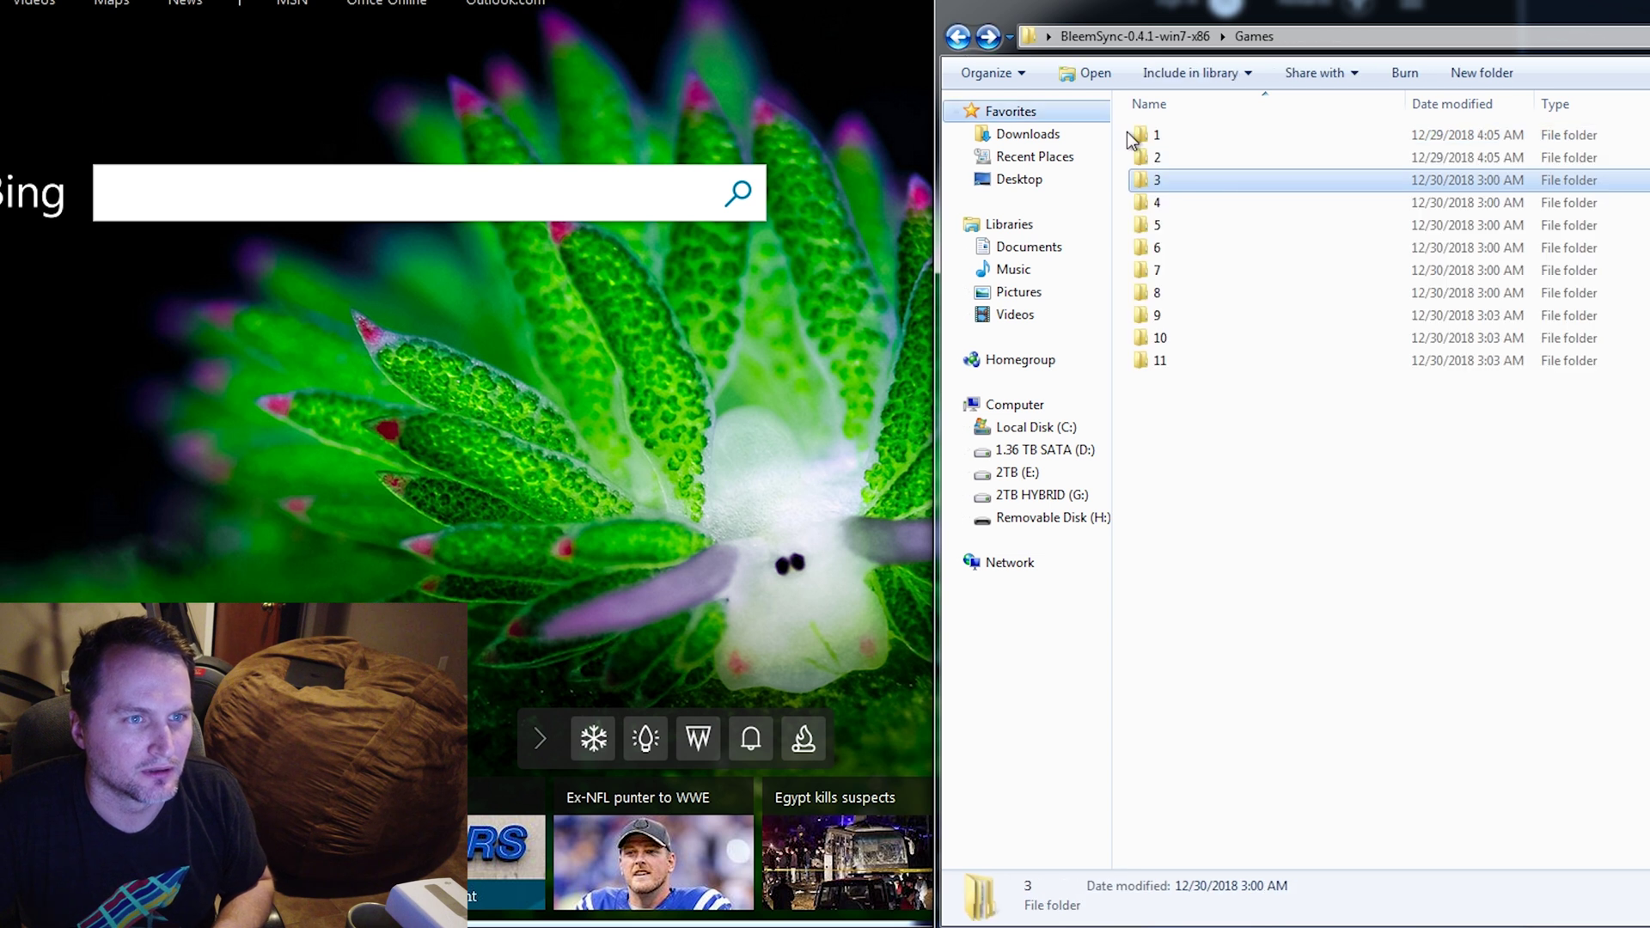
pyautogui.doubleClick(1178, 138)
pyautogui.doubleClick(1187, 137)
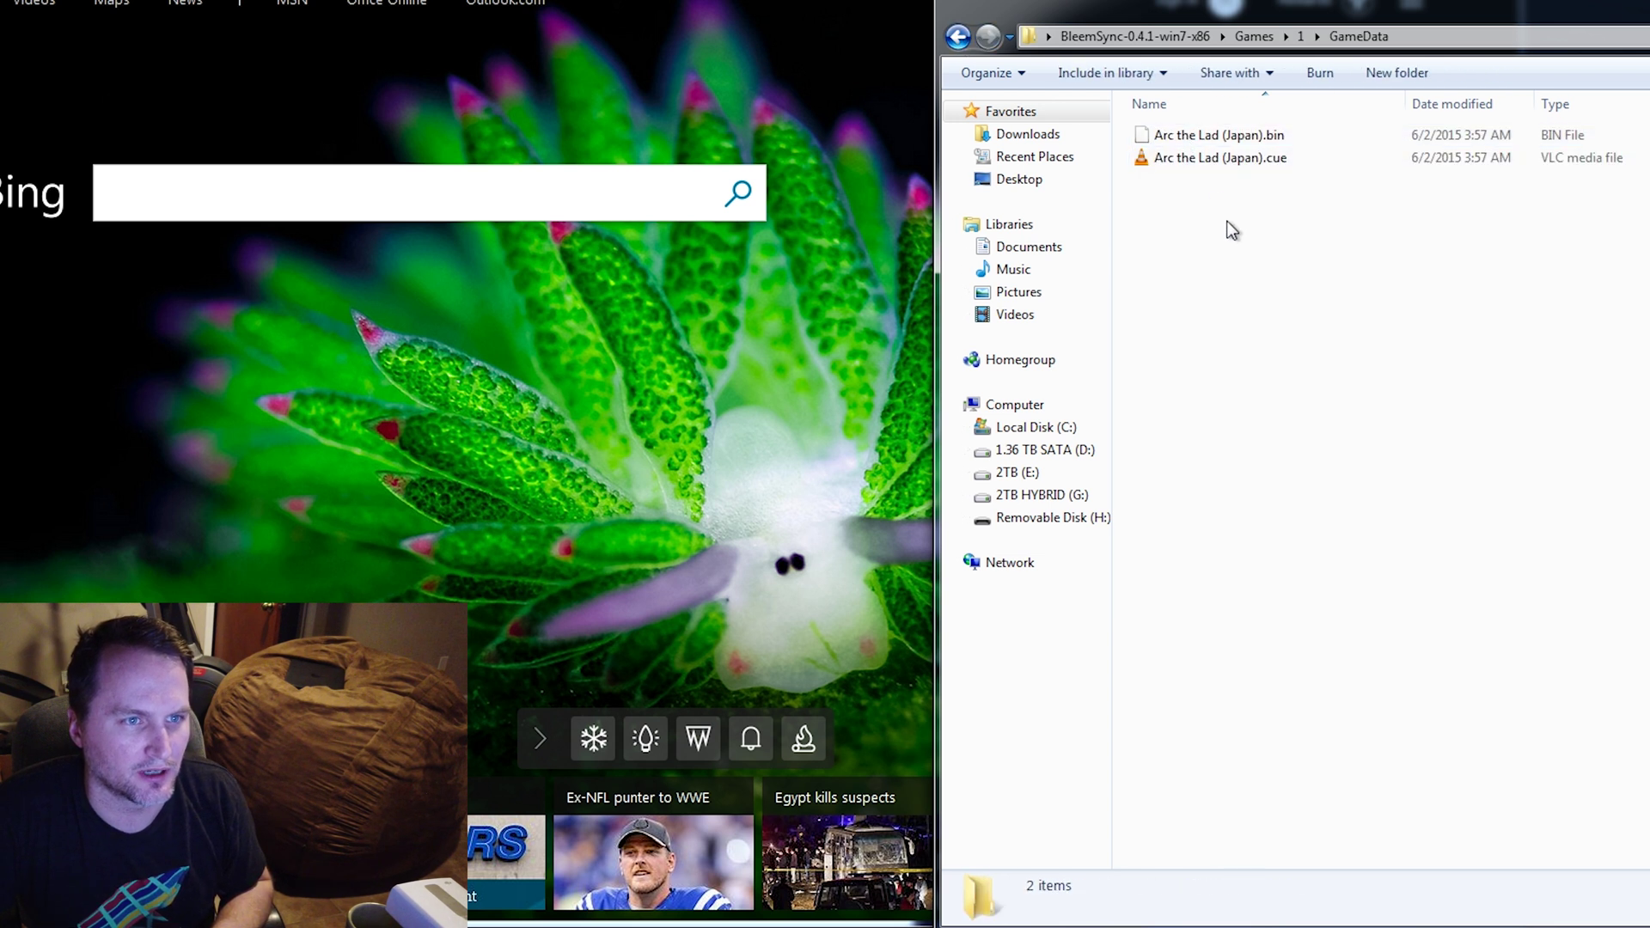
pyautogui.hotkey('ctrl', 'v')
# - Rename the copied cover to Arc the Lad (Japan).png using the cue file's name, then preview it
pyautogui.click(1264, 182)
pyautogui.click(1260, 162)
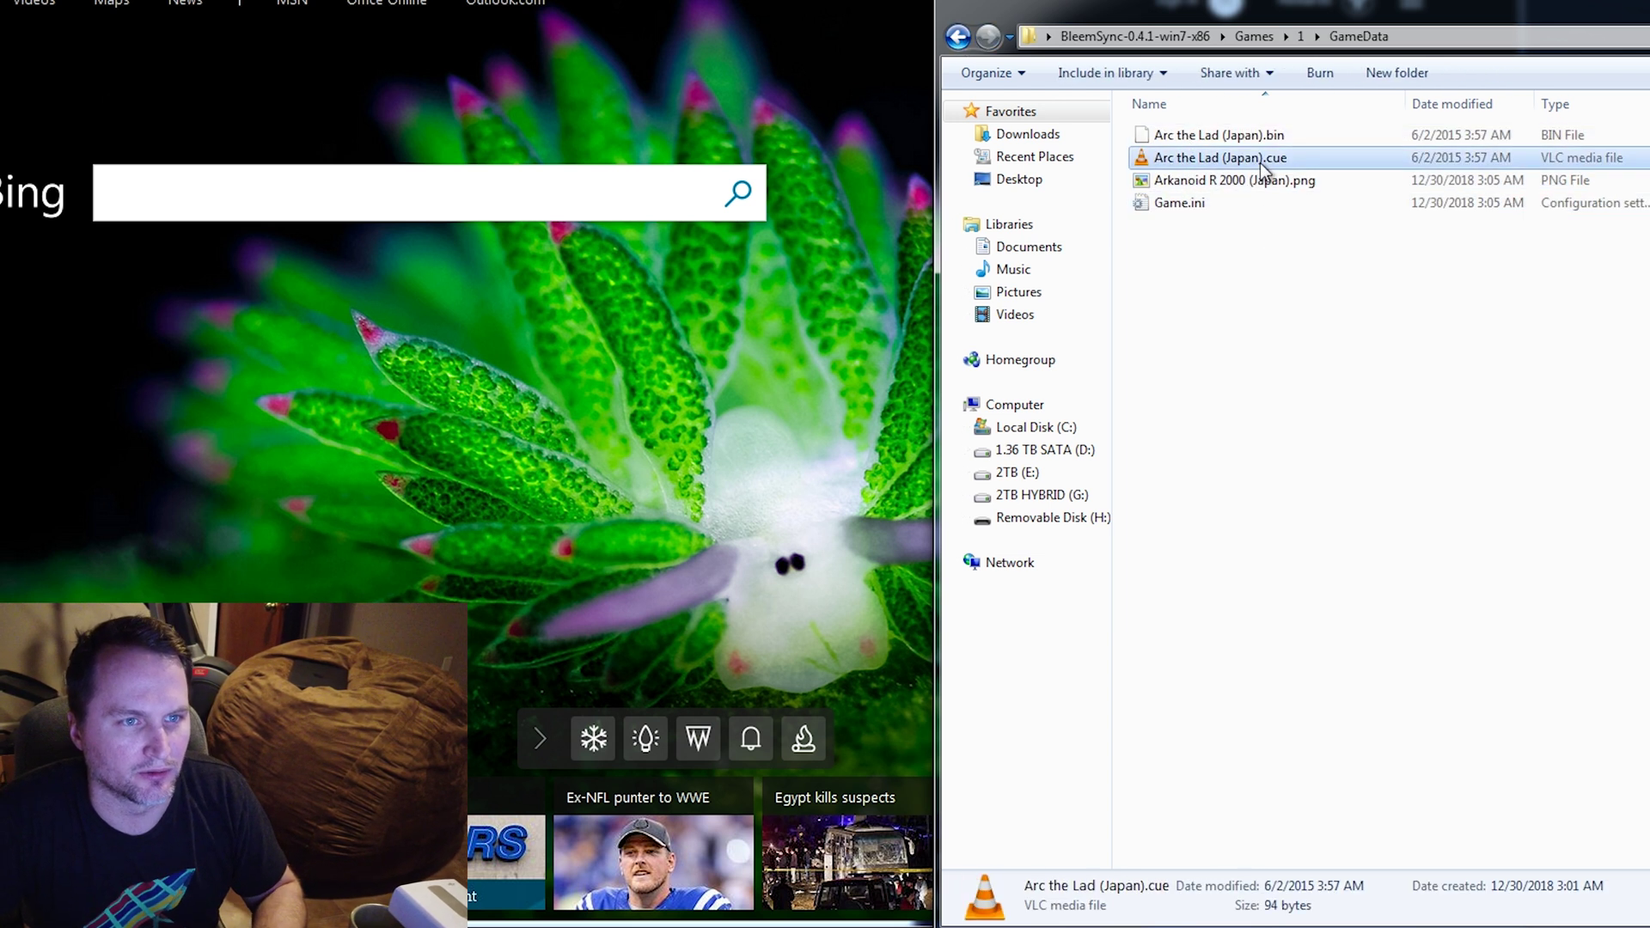
pyautogui.press('F2')
pyautogui.hotkey('ctrl', 'c')
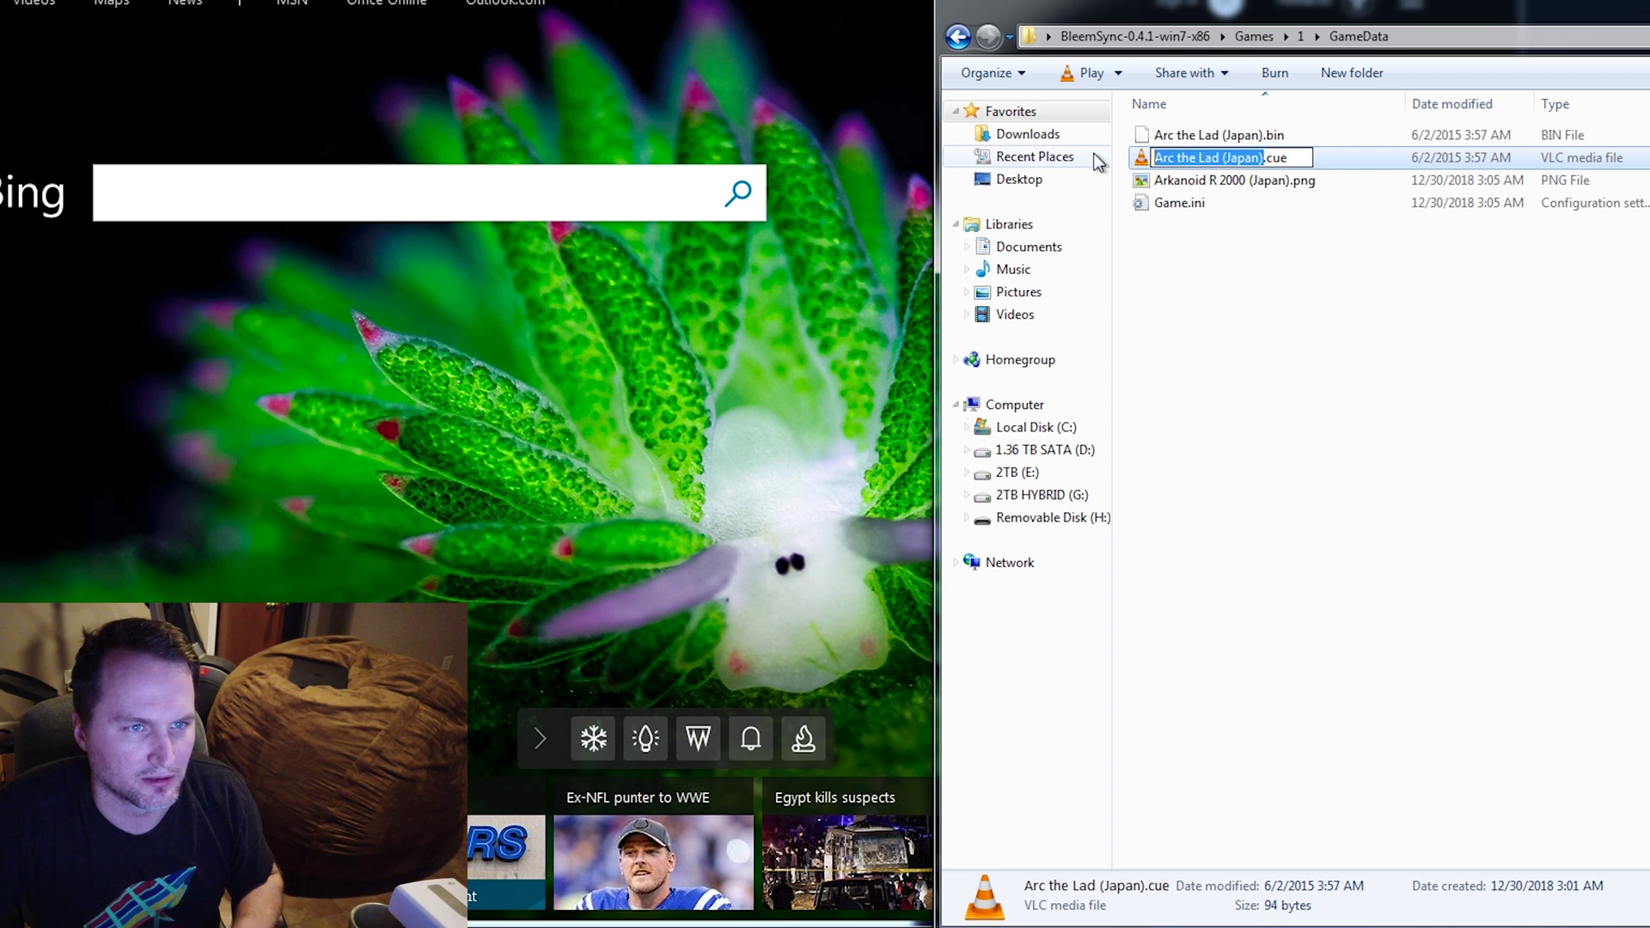
pyautogui.click(1290, 183)
pyautogui.press('F2')
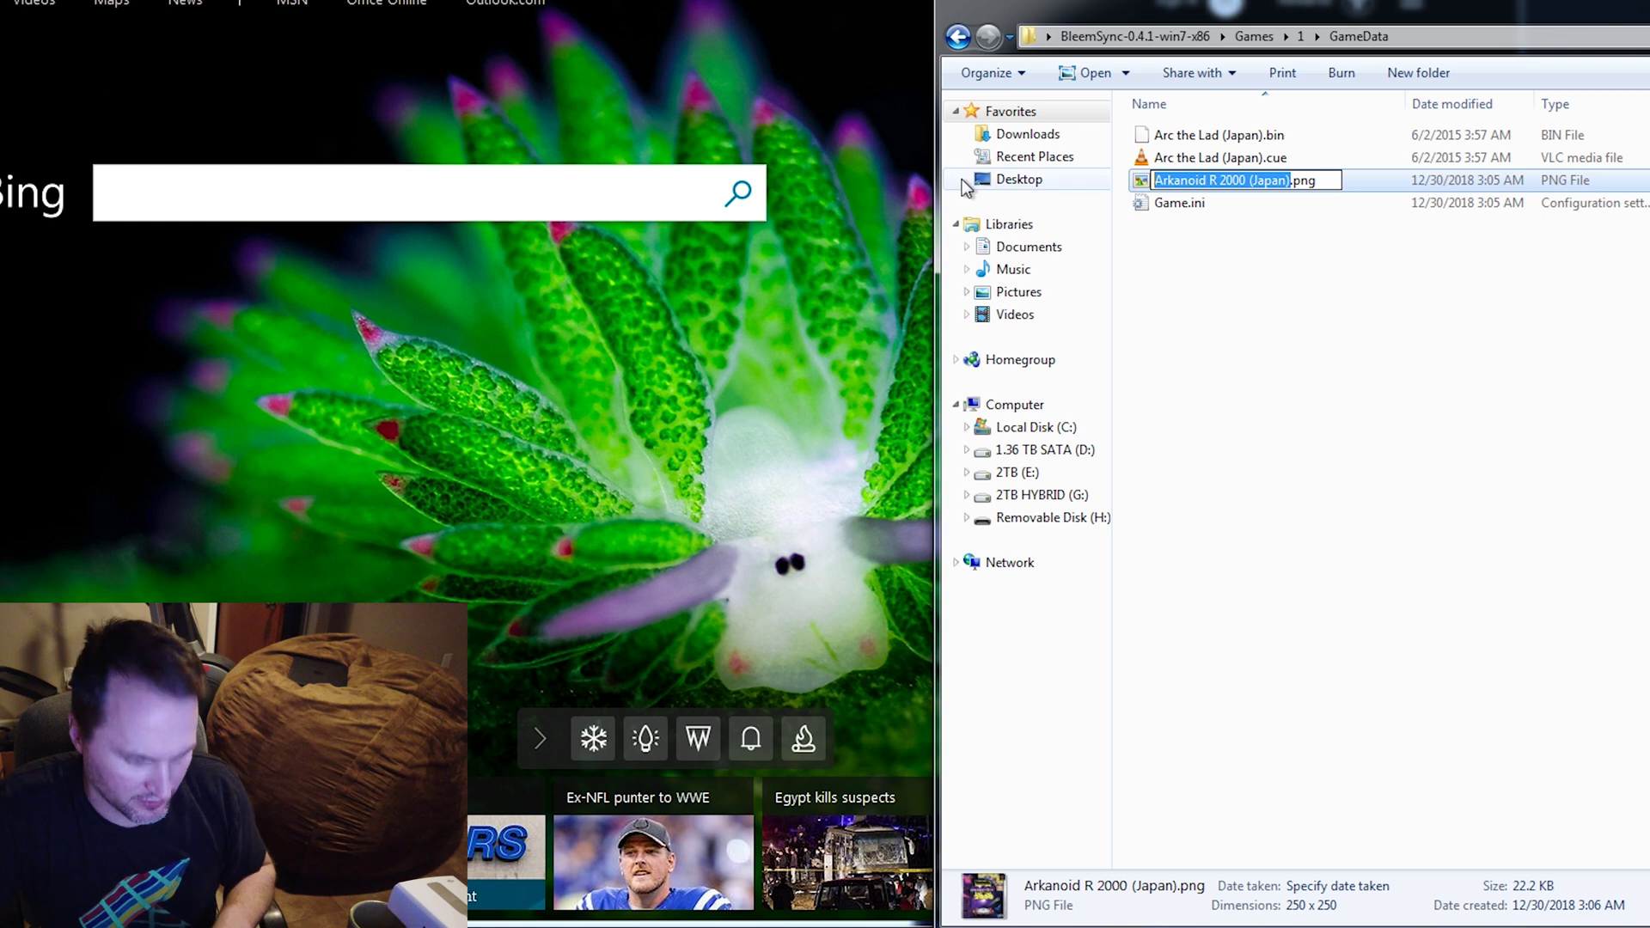
pyautogui.hotkey('ctrl', 'v')
pyautogui.press('Return')
pyautogui.doubleClick(1246, 180)
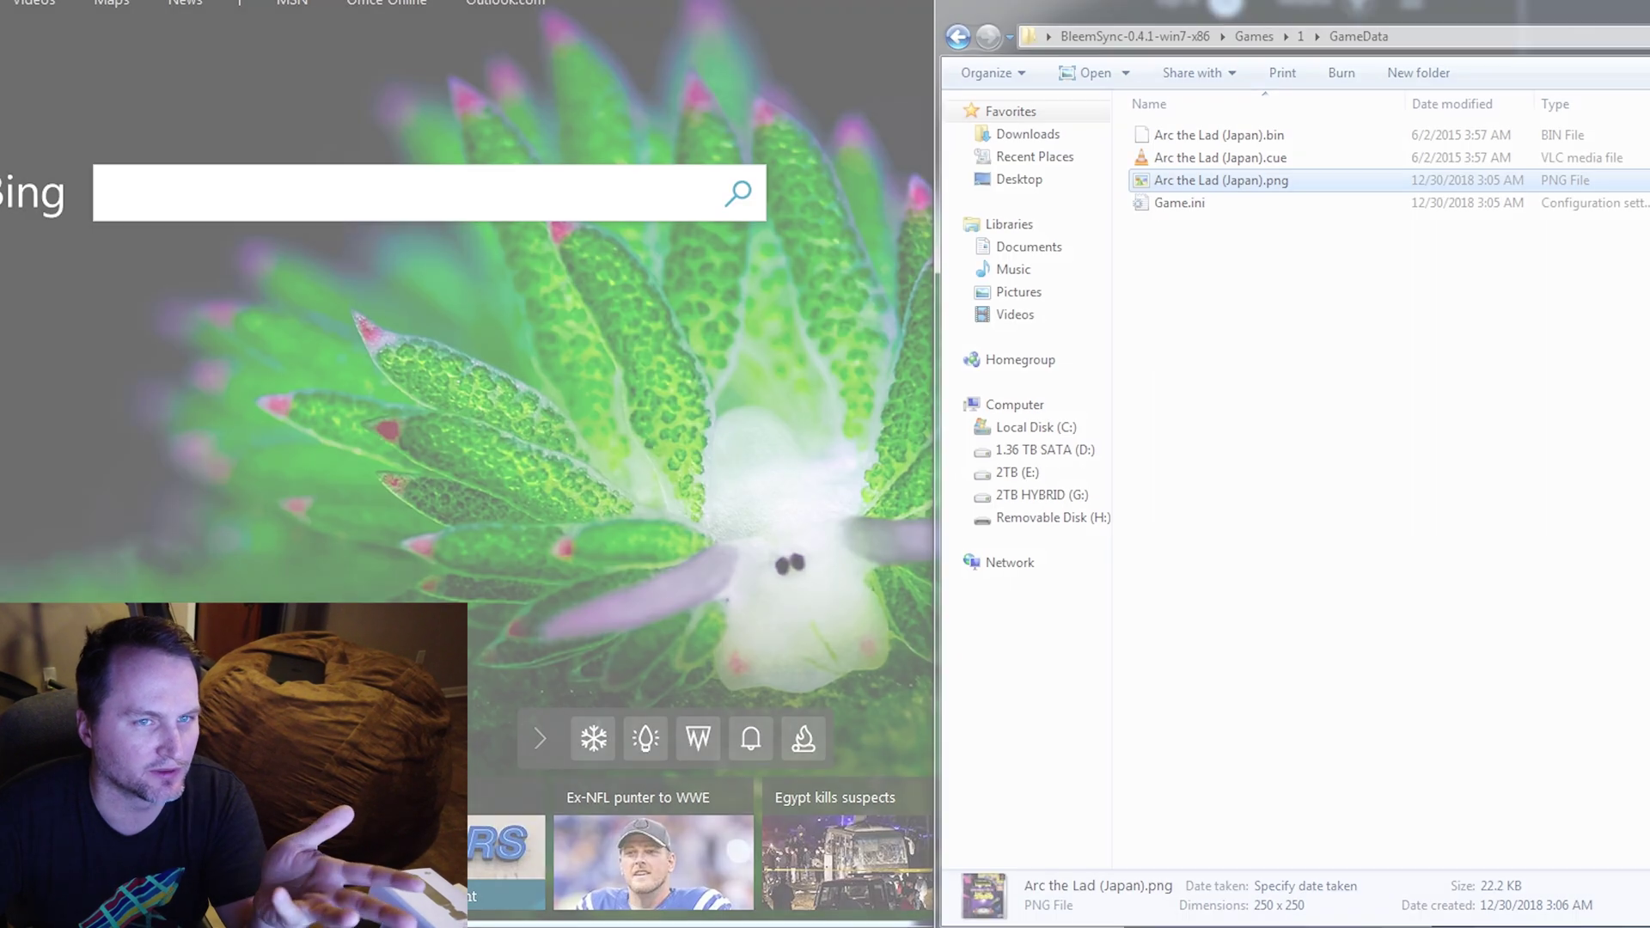
pyautogui.rightClick(1212, 179)
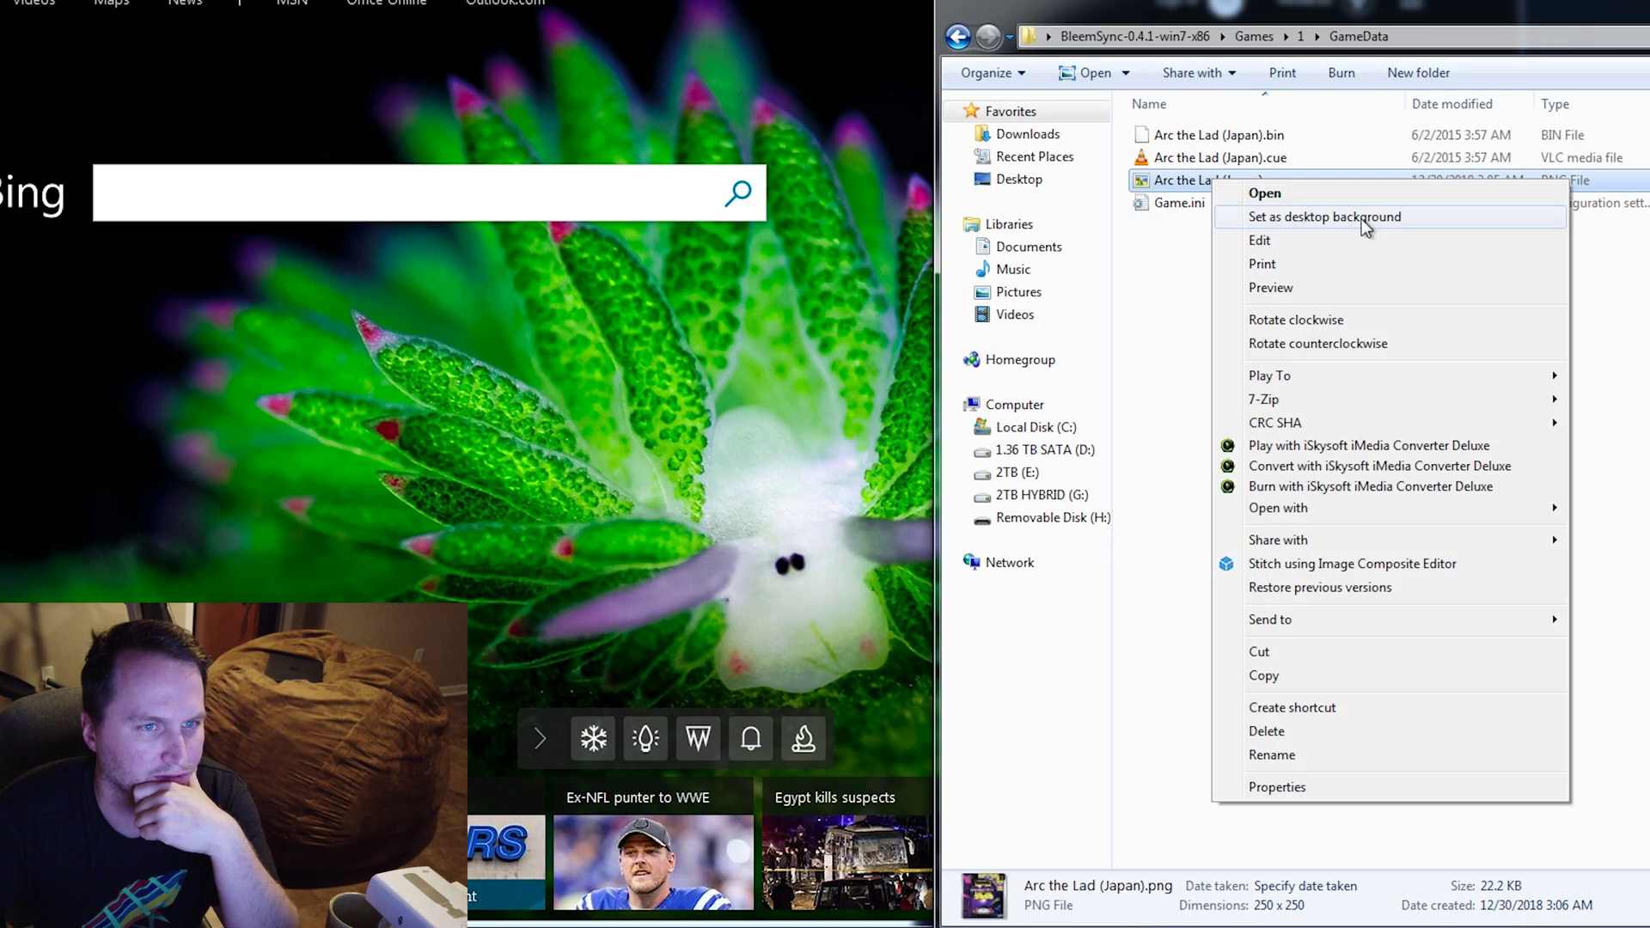
# - Search Bing Images for 'Arc the Lad (Japan)' and copy an Arc The Lad image
pyautogui.press('Escape')
pyautogui.press('F2')
pyautogui.hotkey('ctrl', 'c')
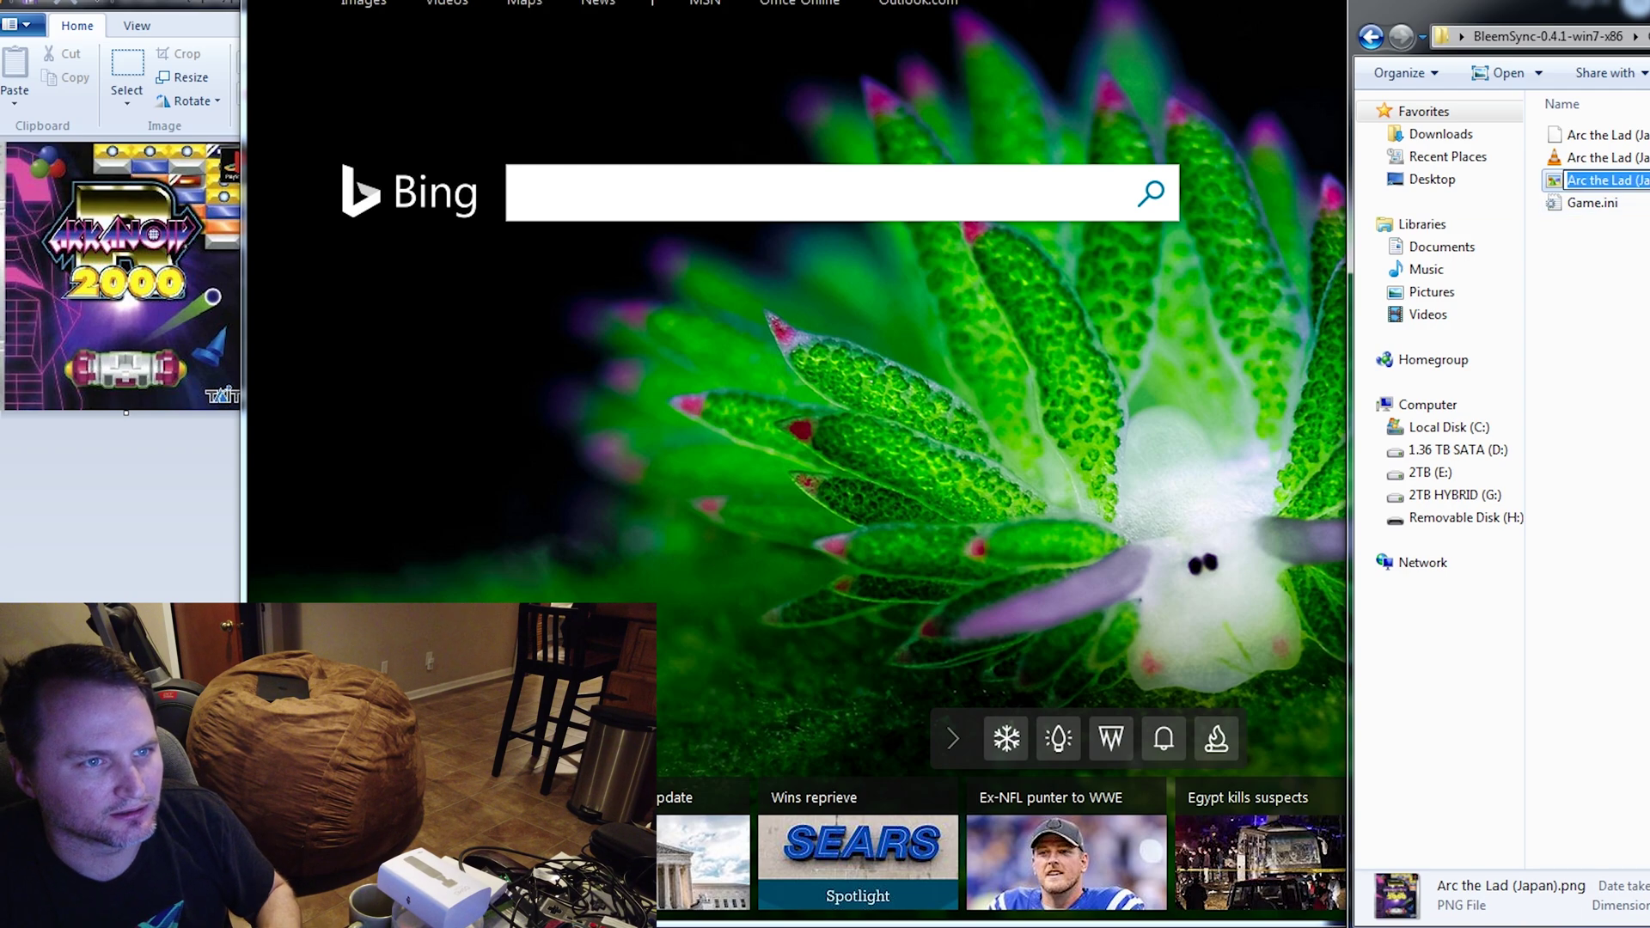
pyautogui.click(898, 181)
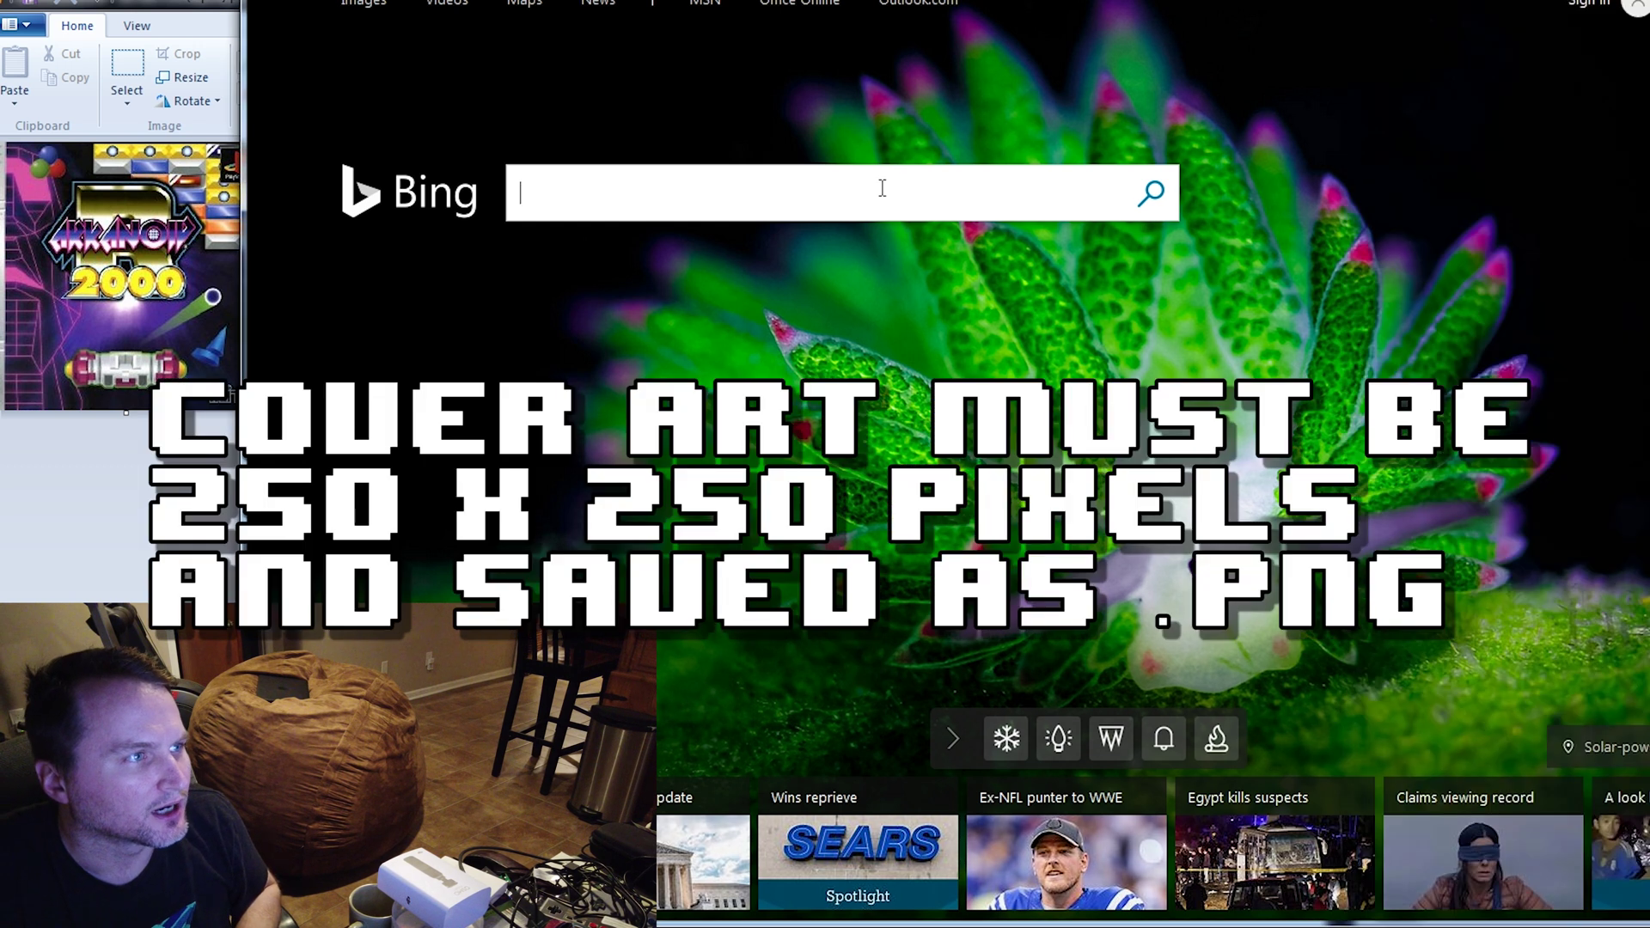
pyautogui.hotkey('ctrl', 'v')
pyautogui.press('Return')
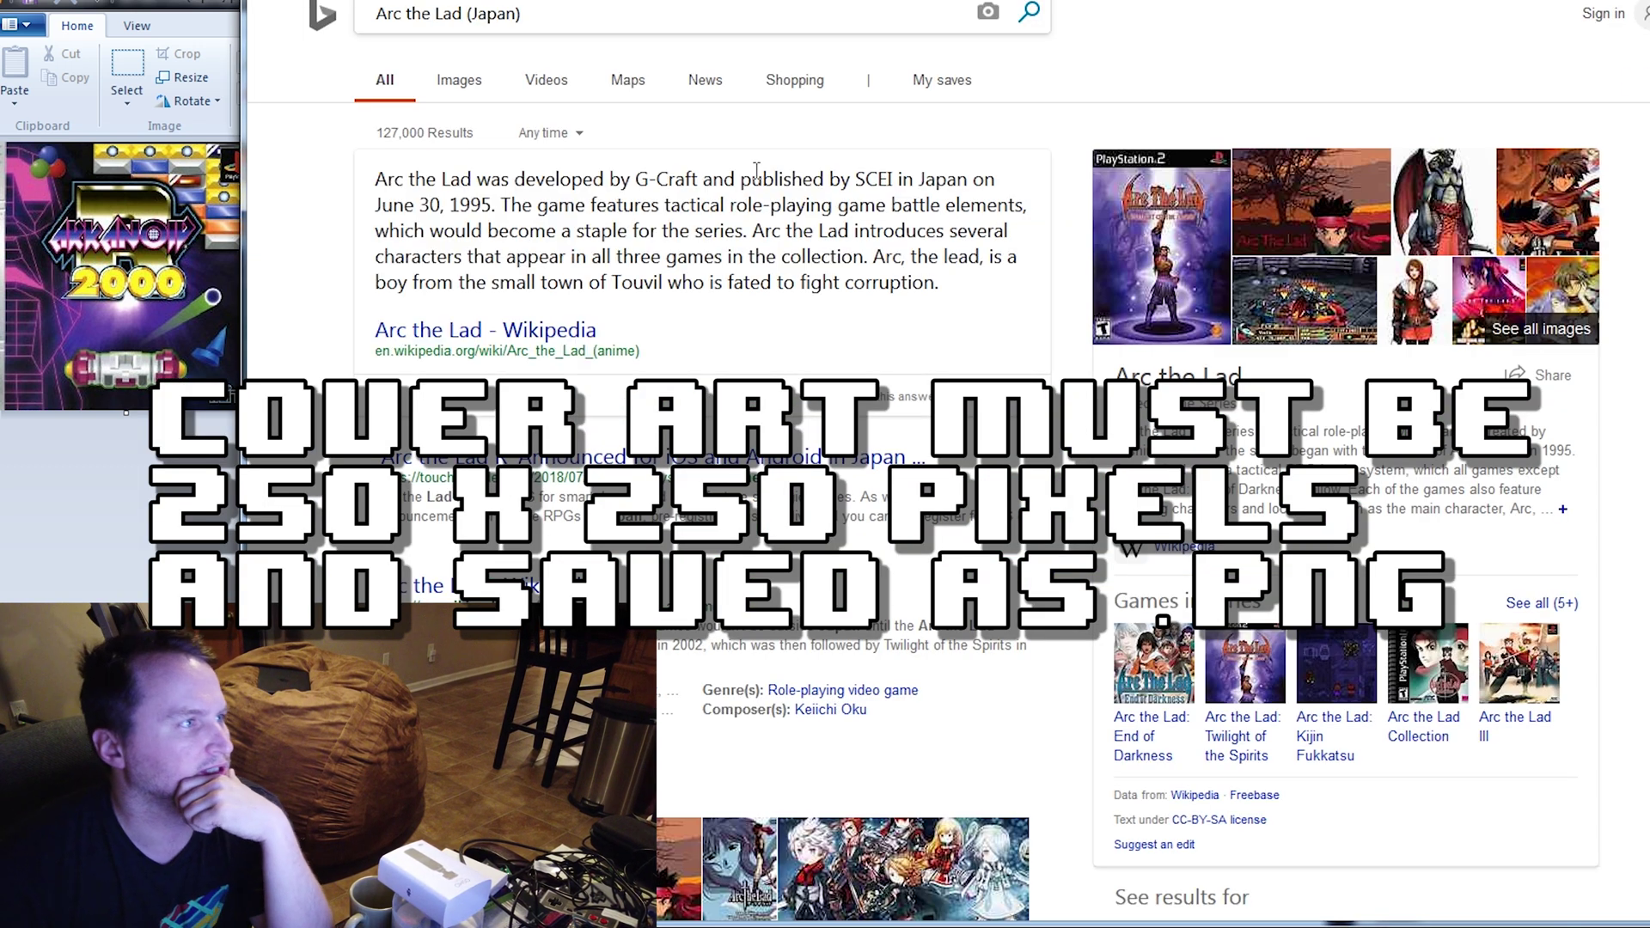
pyautogui.click(460, 81)
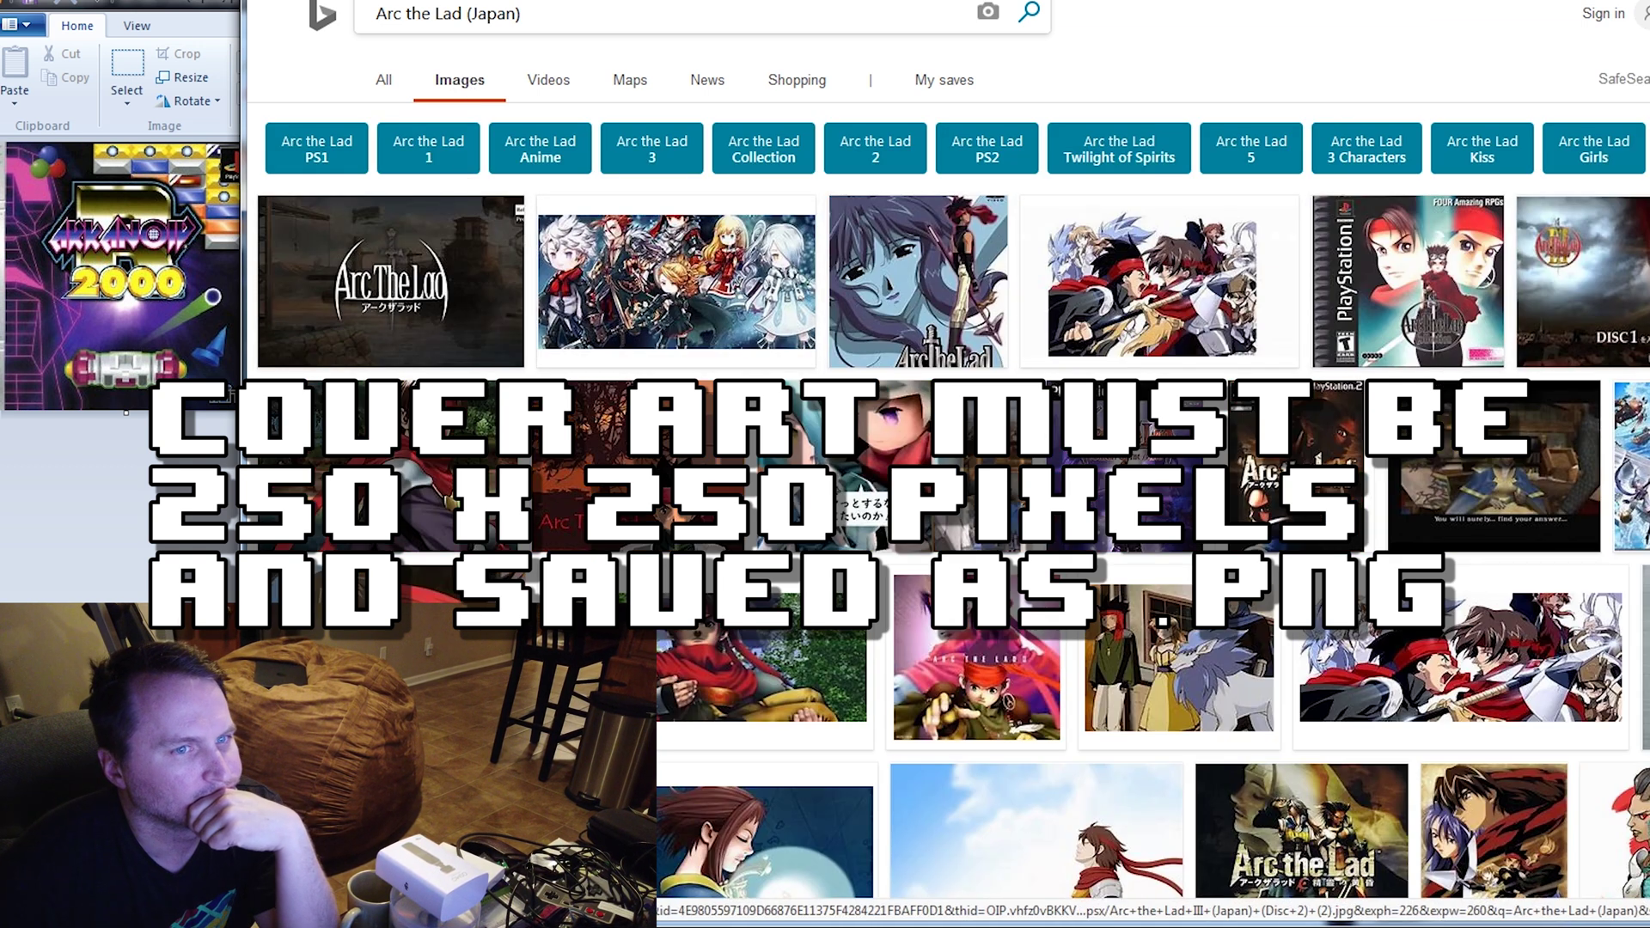
pyautogui.click(416, 291)
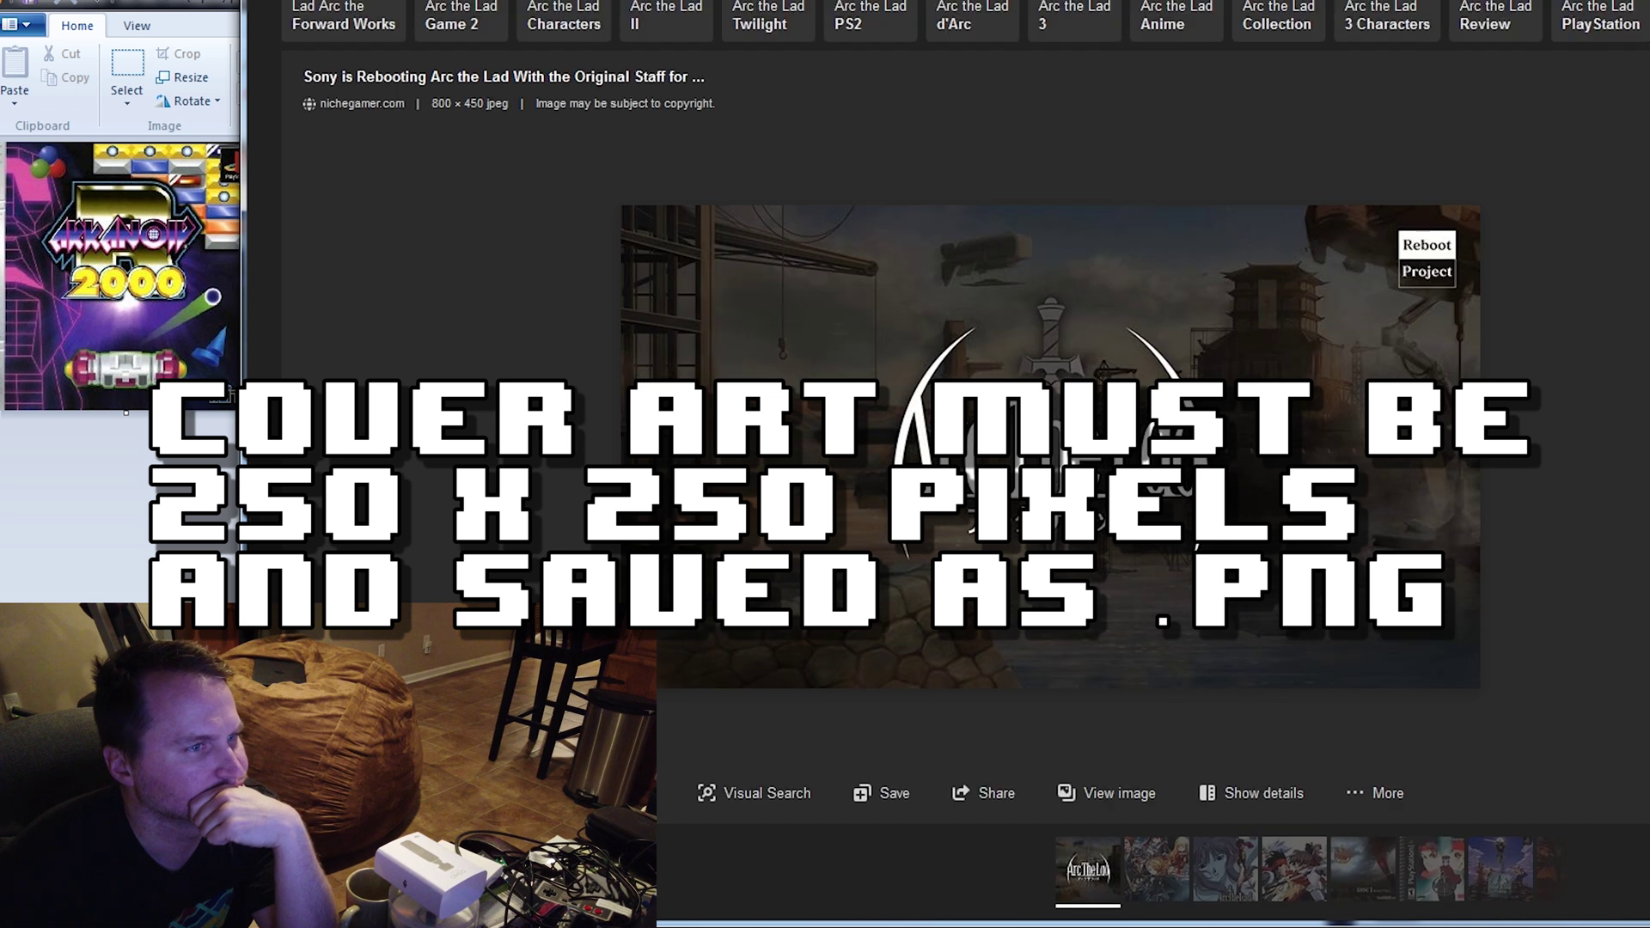
pyautogui.rightClick(1126, 383)
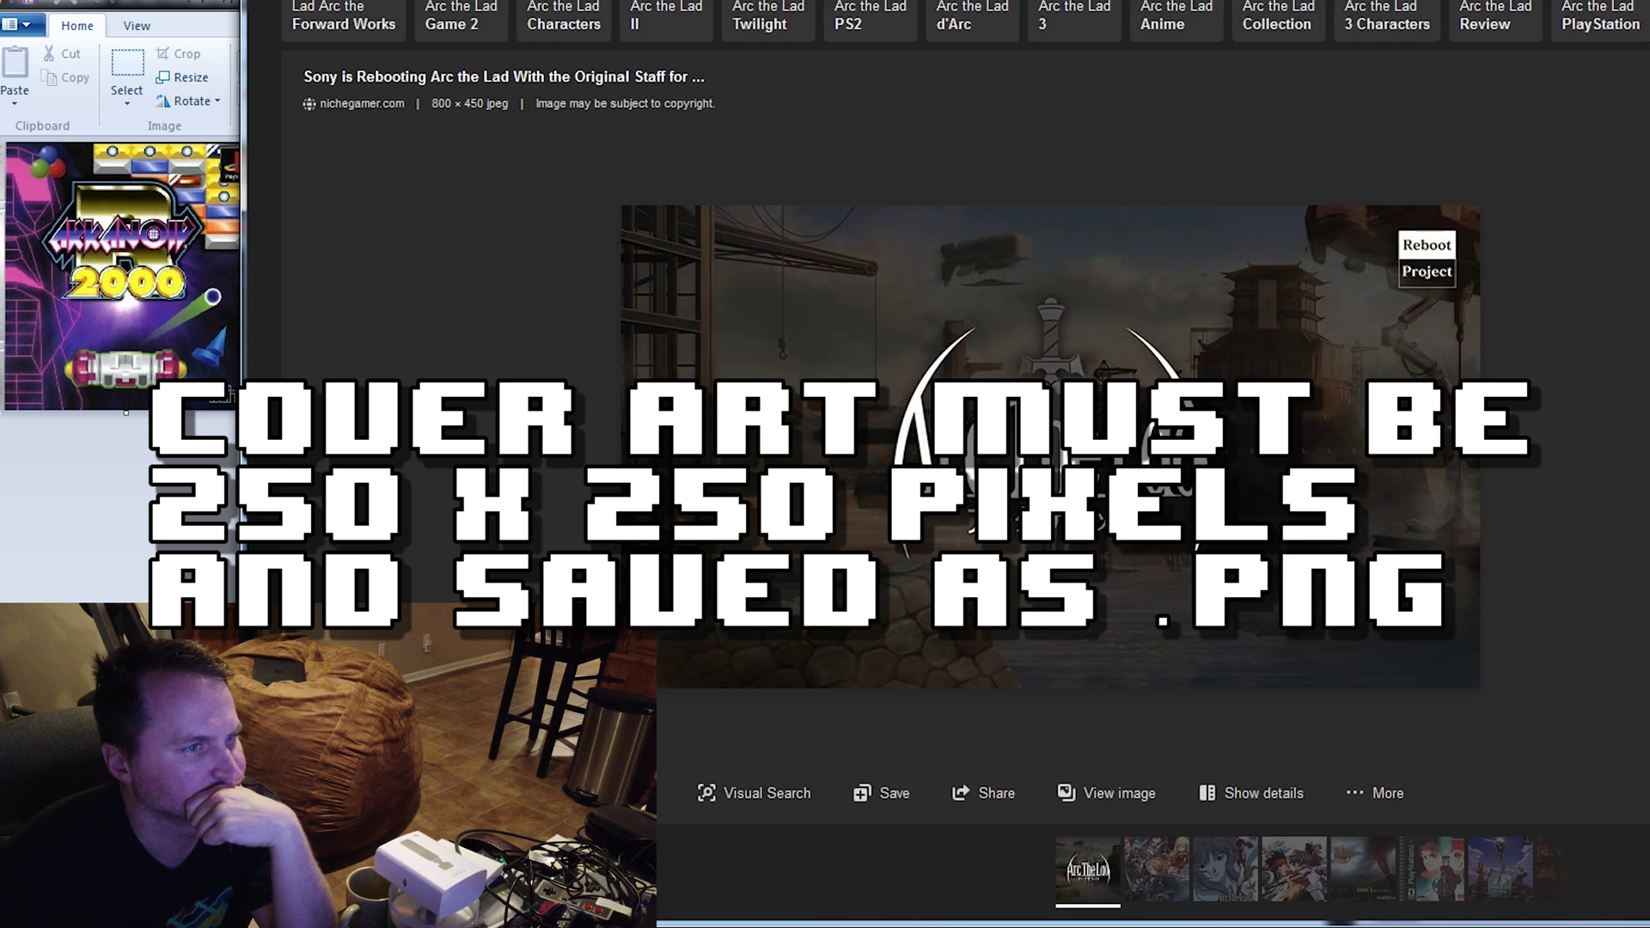
# - Paste the image into Paint and resize it to 250 × 250 pixels
pyautogui.click(165, 19)
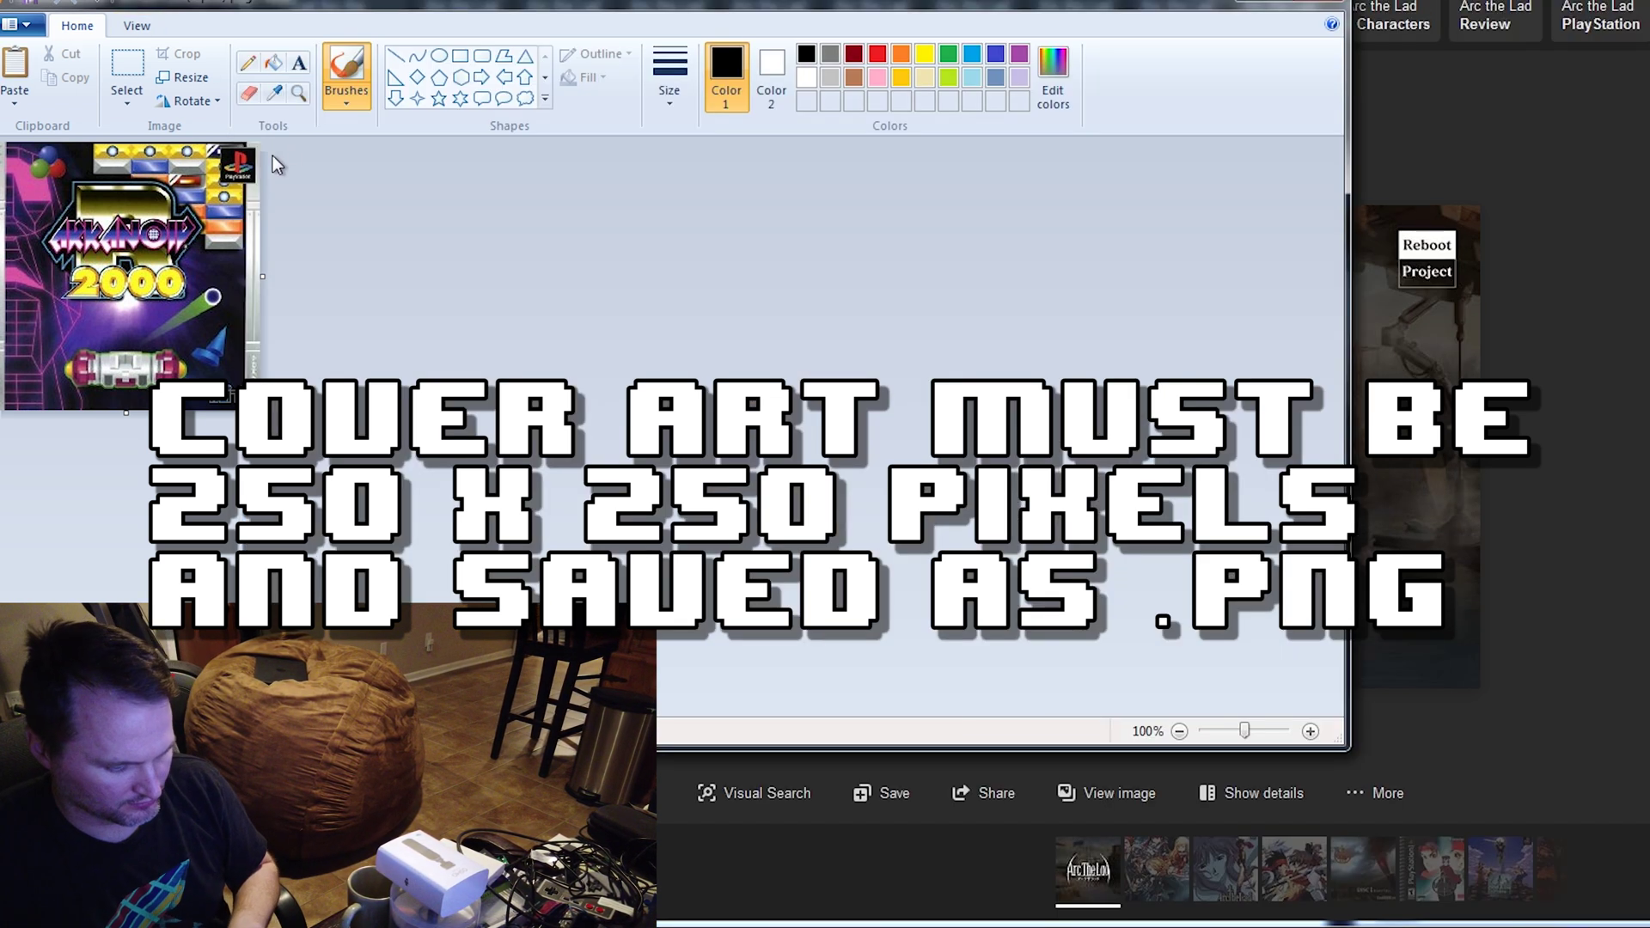
pyautogui.hotkey('ctrl', 'v')
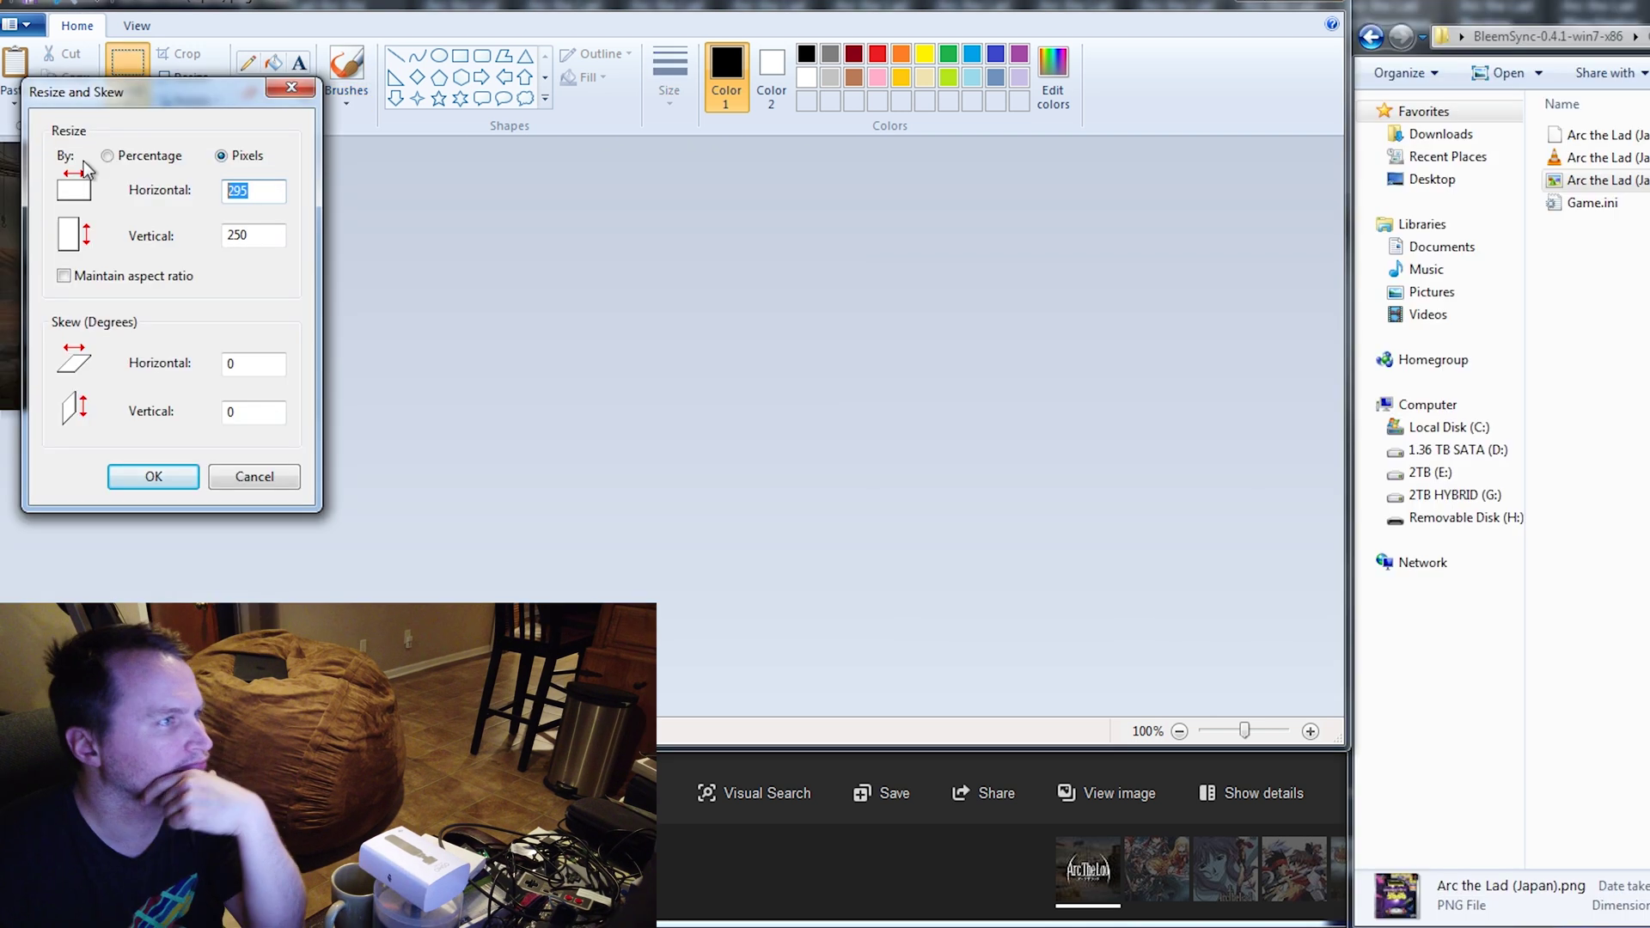
pyautogui.write('250')
pyautogui.press('Tab')
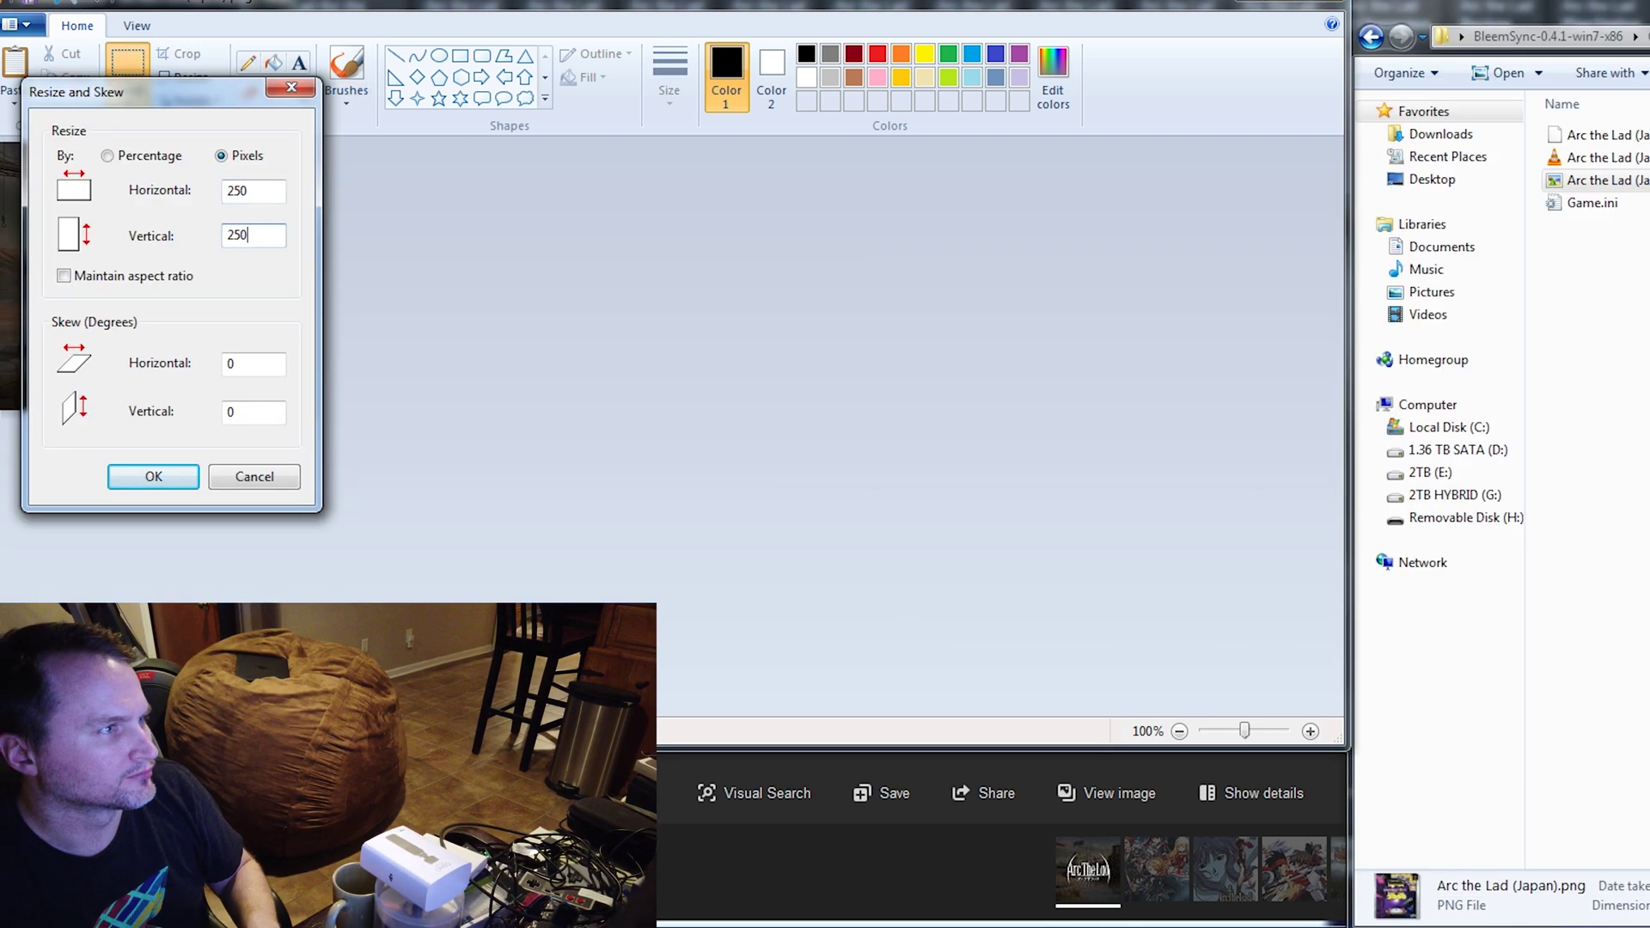
pyautogui.press('Return')
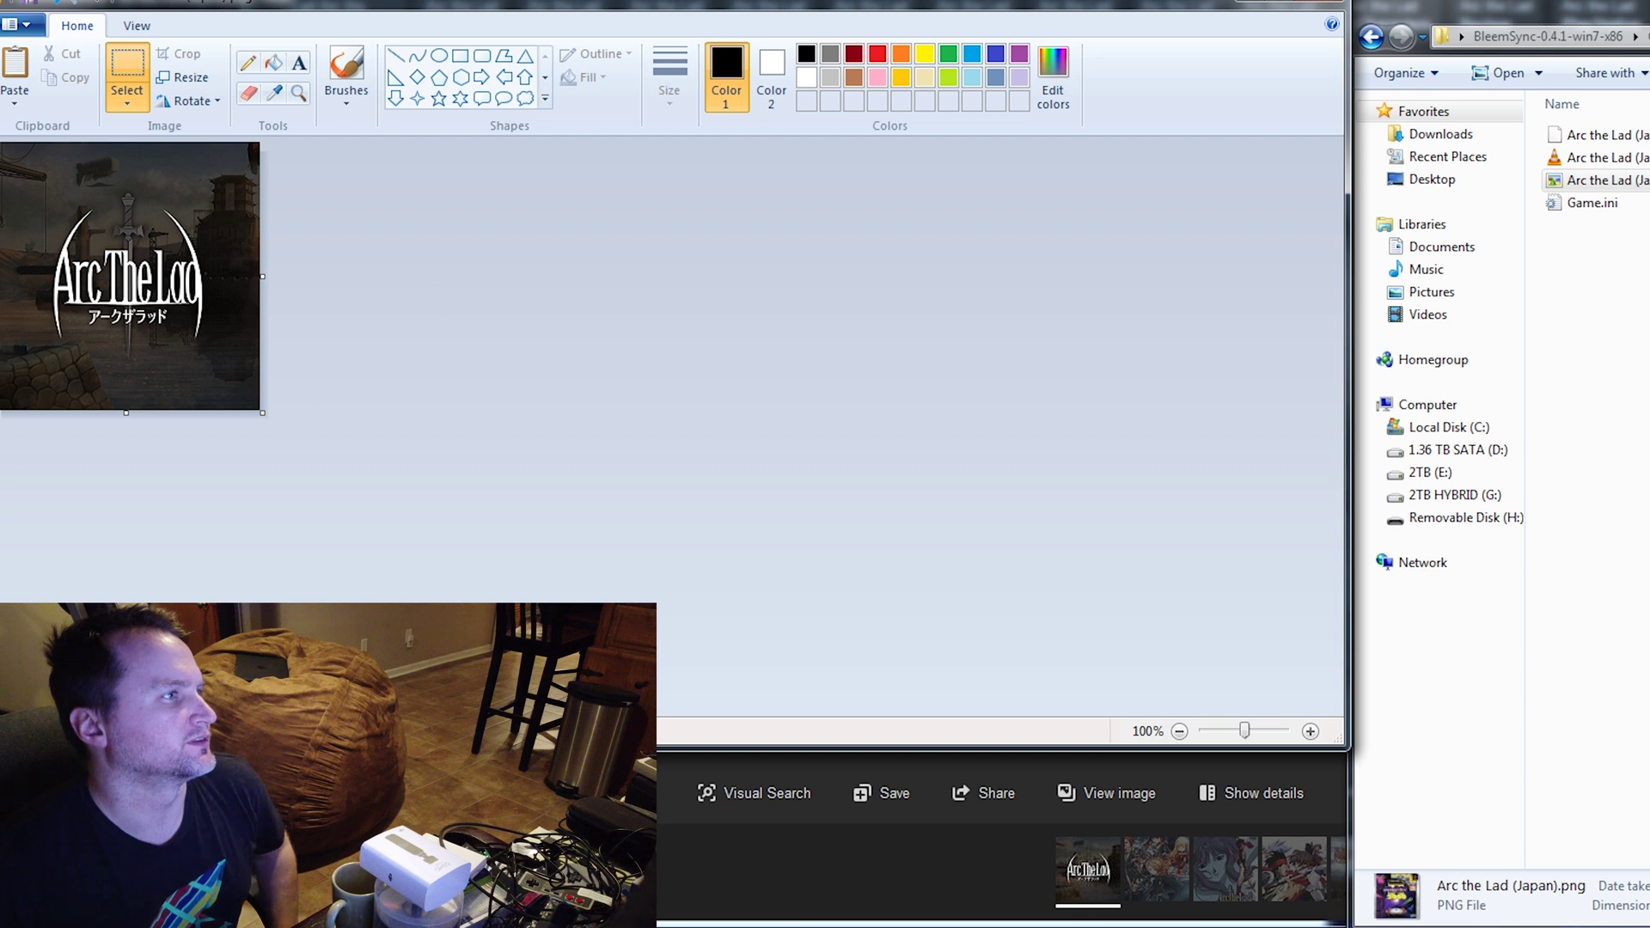
# - Save the picture as a PNG, replacing the existing Arc the Lad (Japan).png
pyautogui.click(29, 29)
pyautogui.moveTo(65, 203)
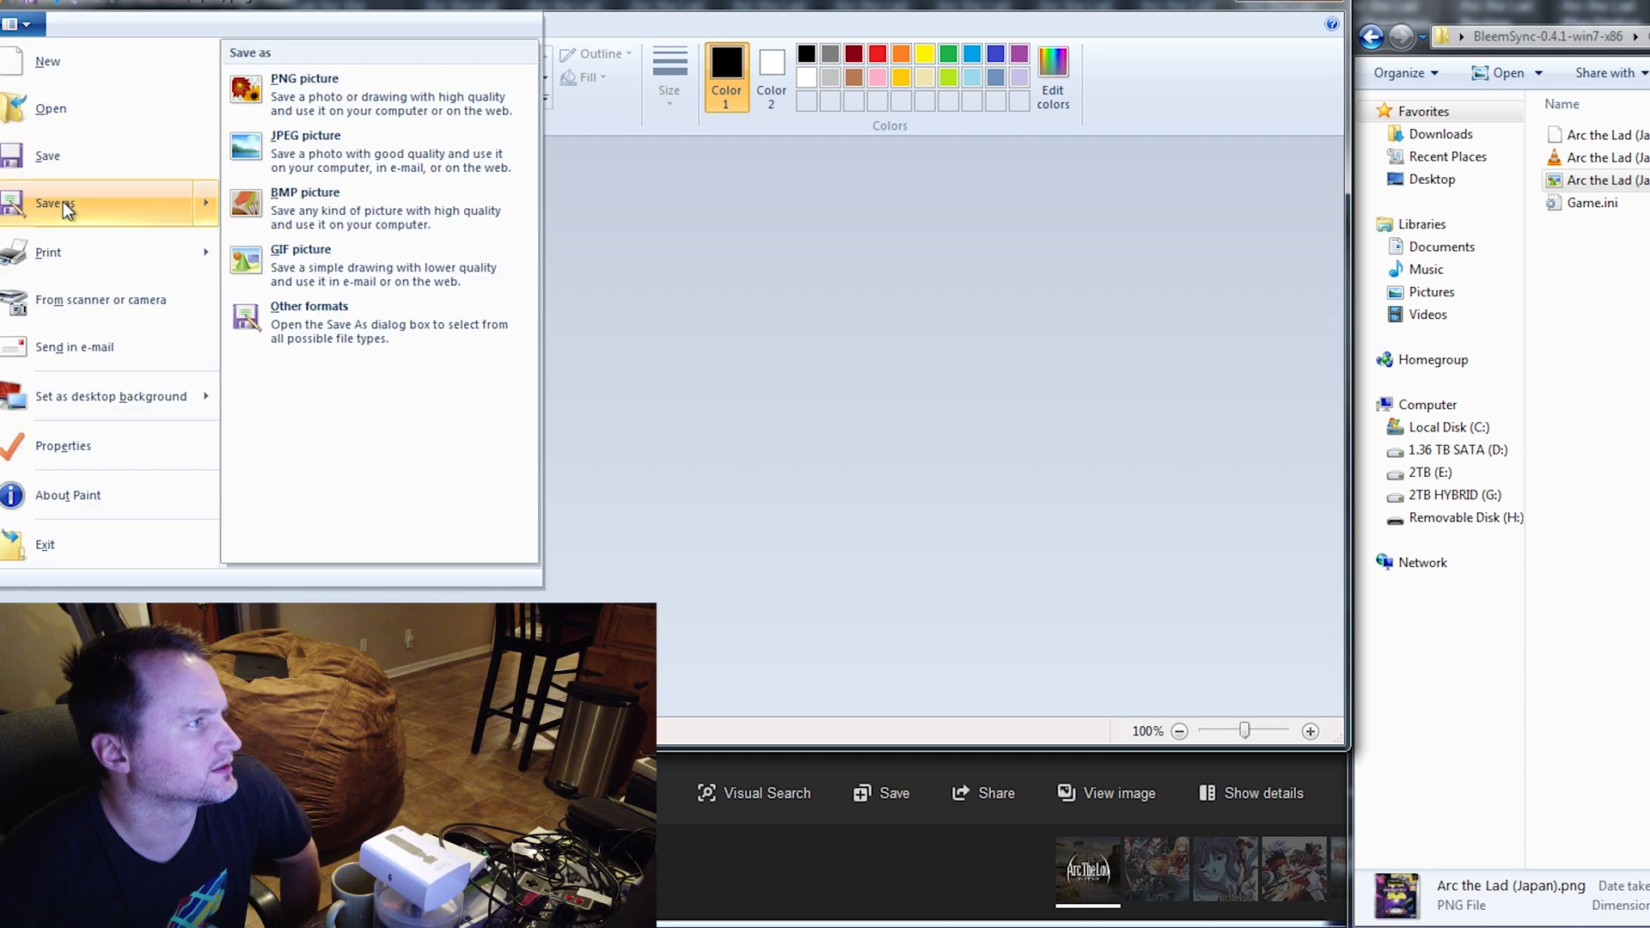
pyautogui.click(317, 93)
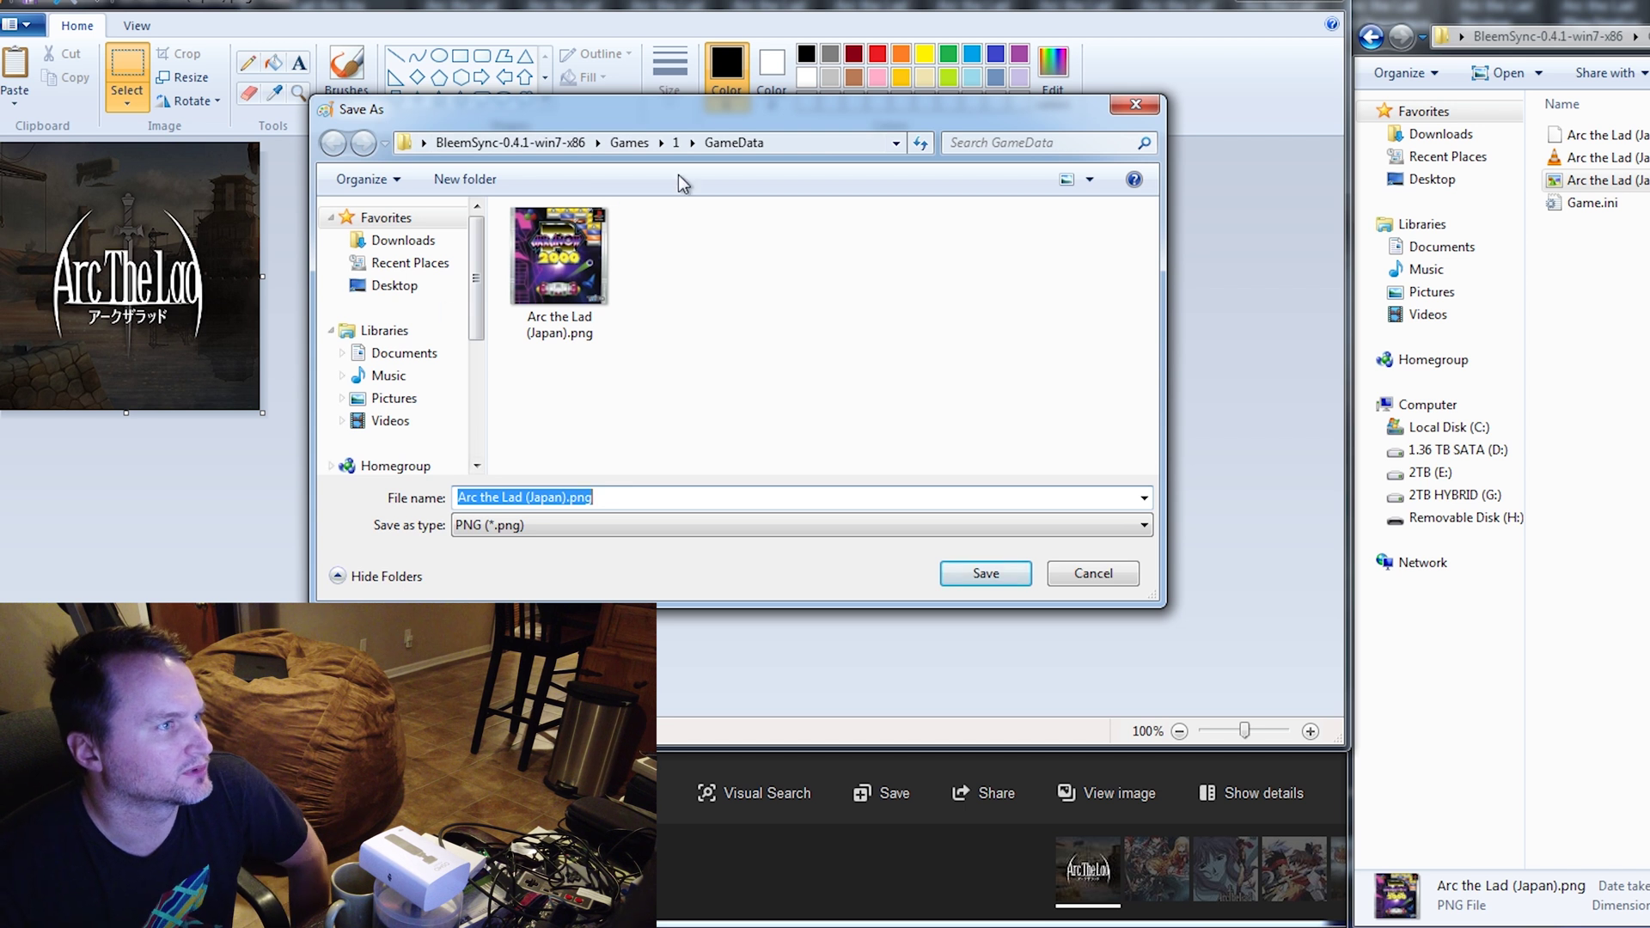
pyautogui.click(571, 289)
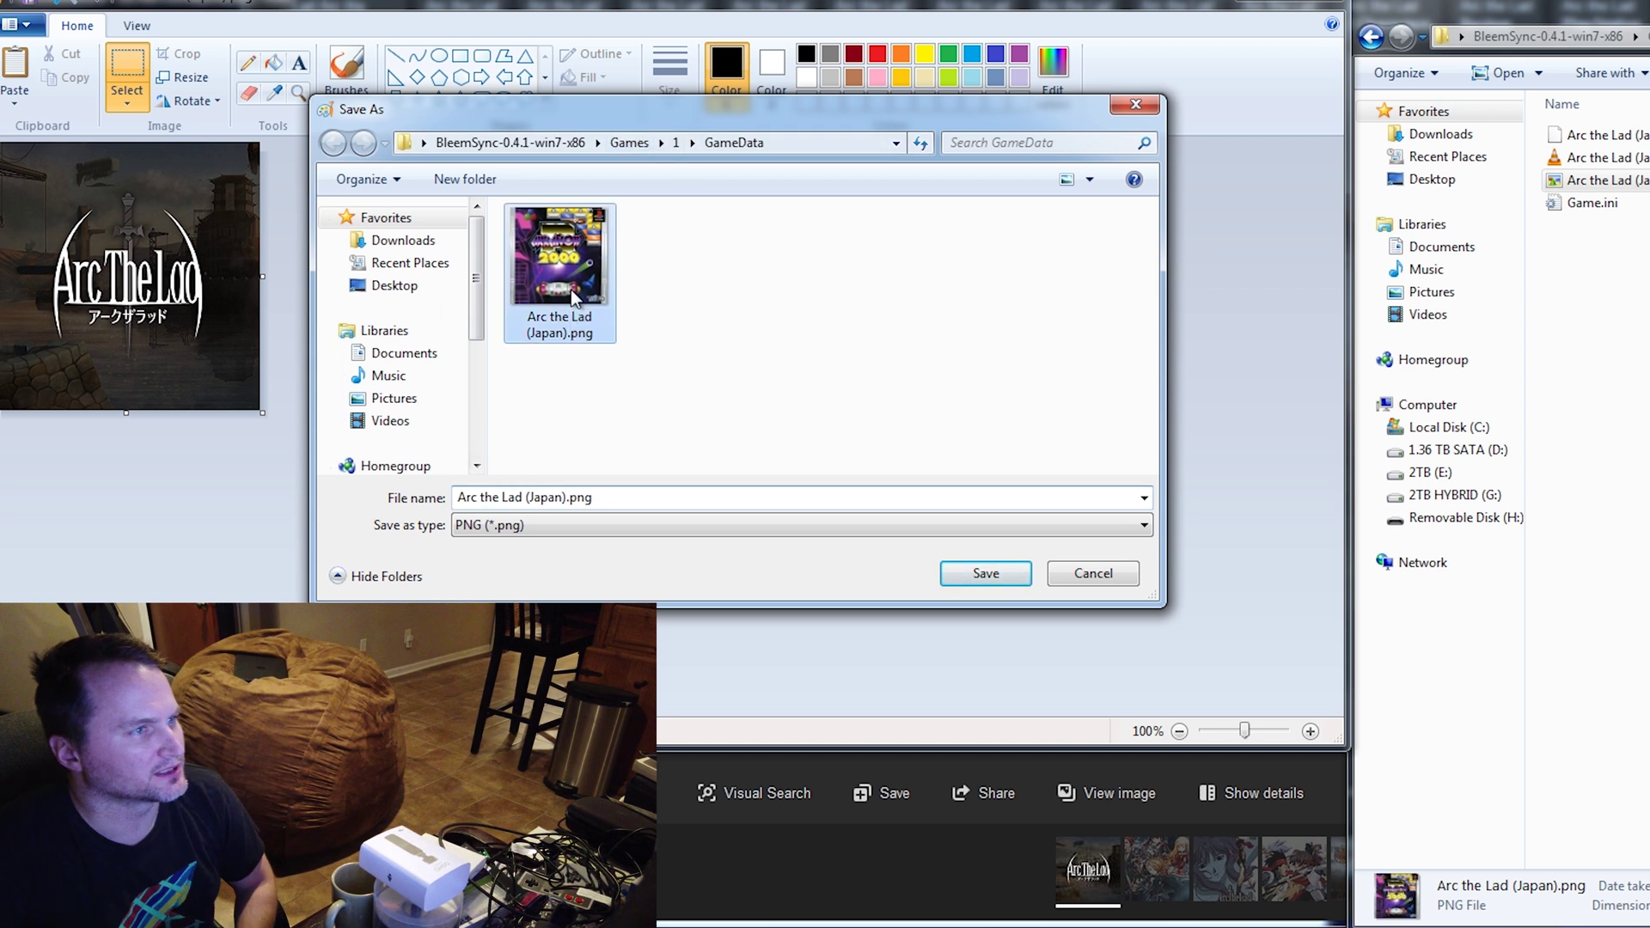
pyautogui.click(988, 574)
pyautogui.click(1228, 451)
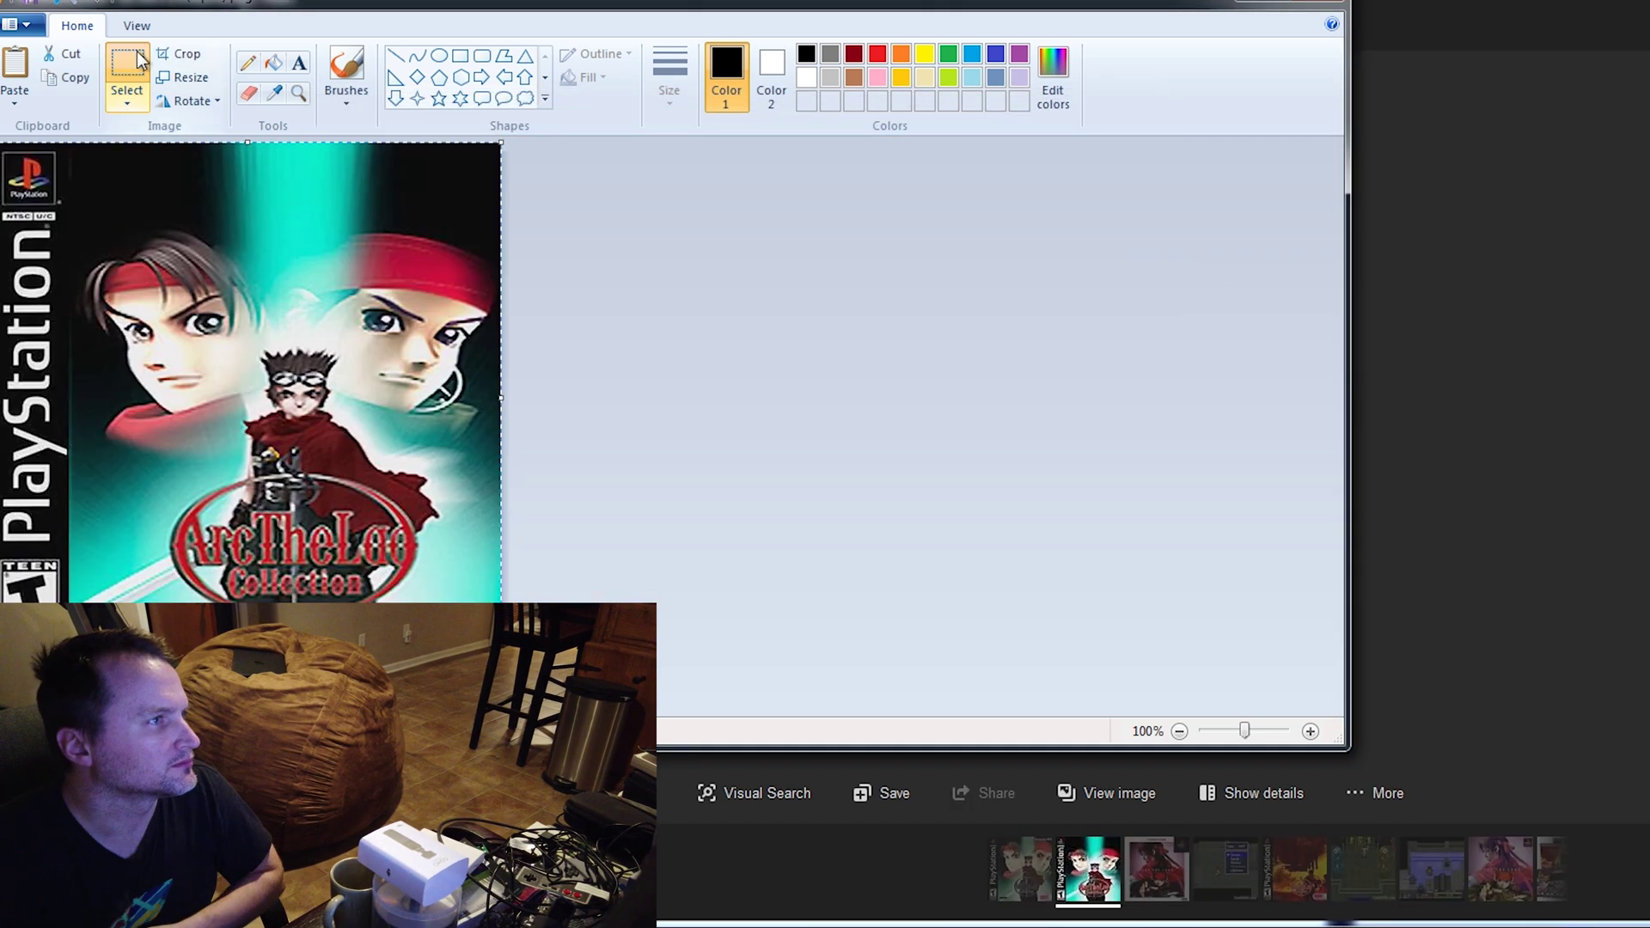
# - Resize the Collection cover to 250 × 250, save it, and close Paint
pyautogui.click(188, 77)
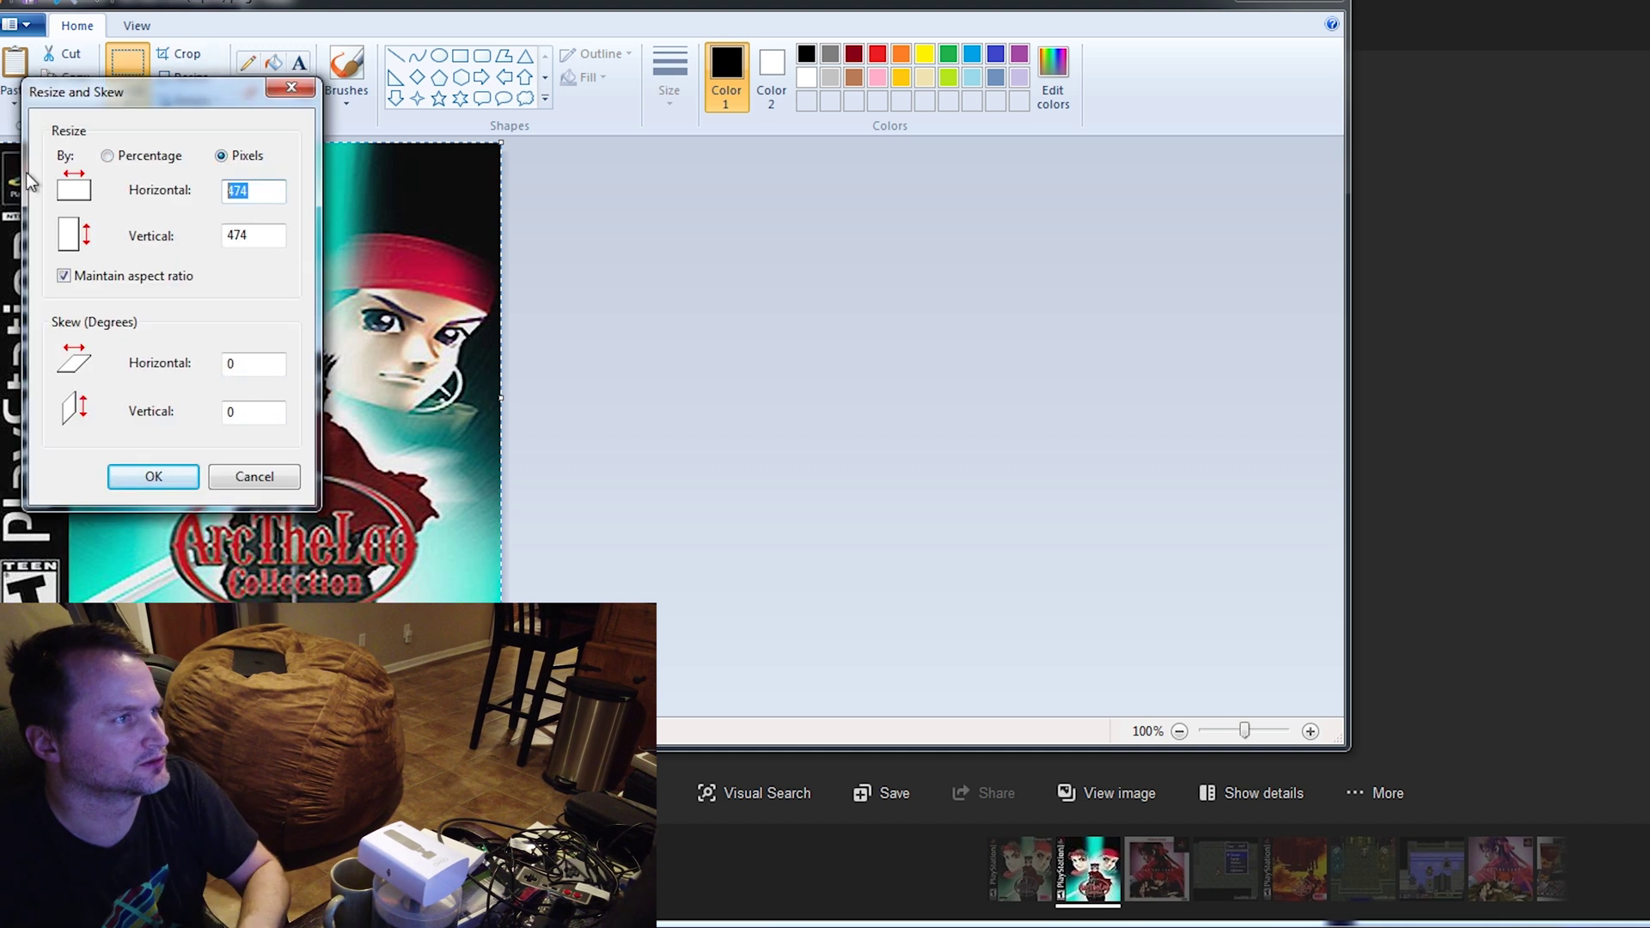
pyautogui.write('250')
pyautogui.press('Tab')
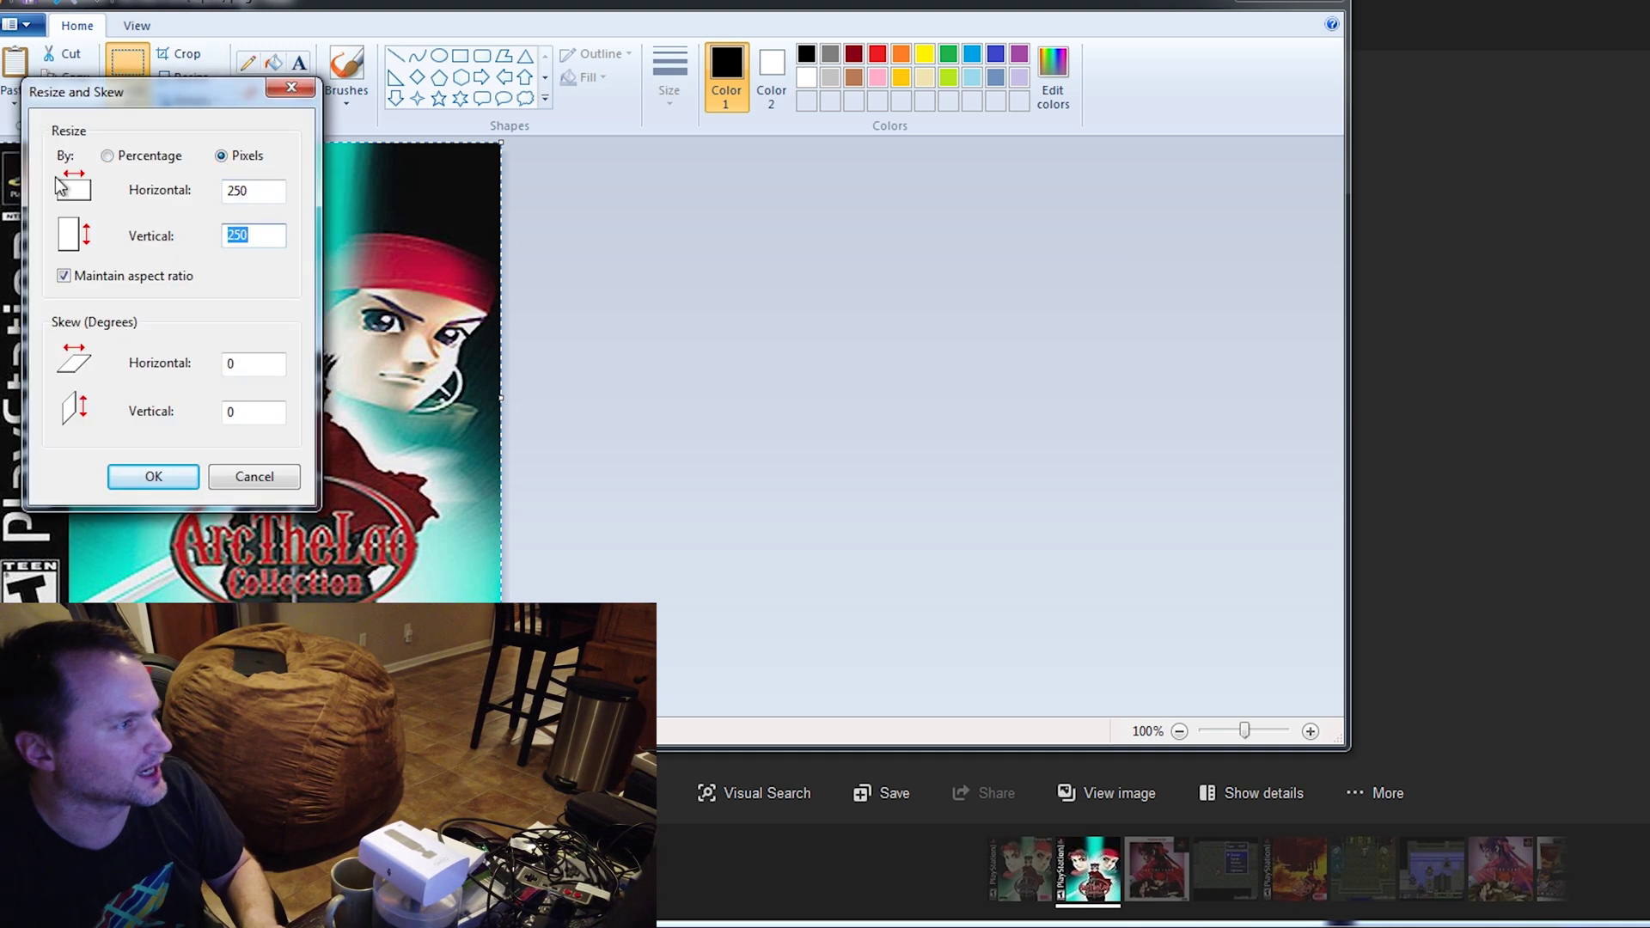
pyautogui.press('Return')
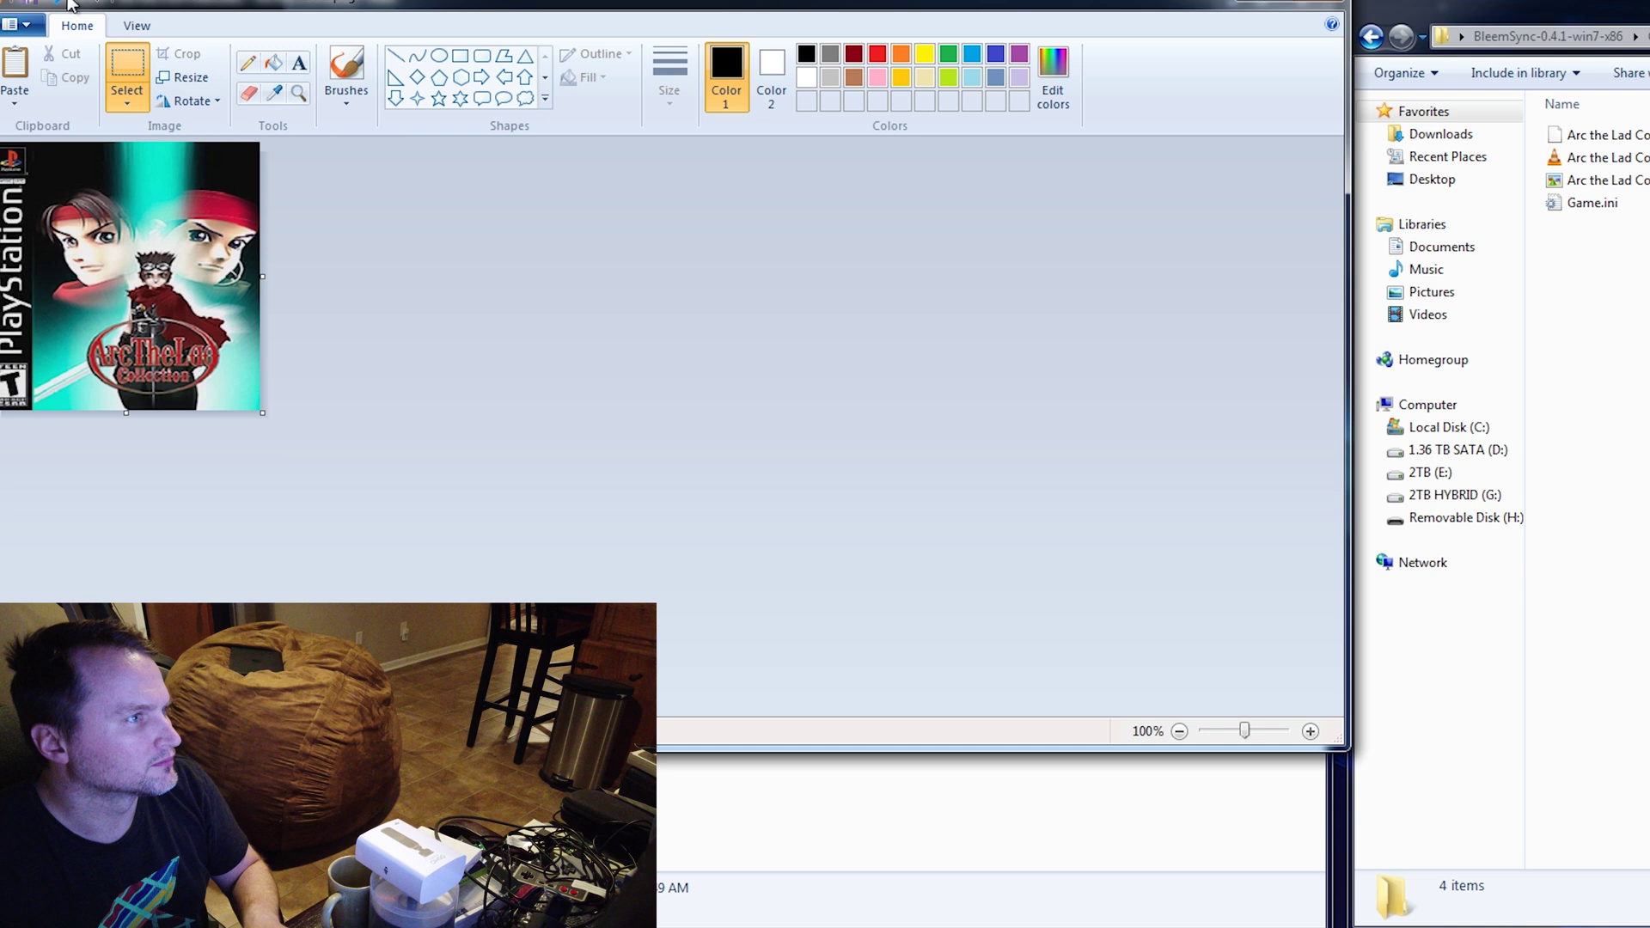
pyautogui.click(18, 25)
pyautogui.click(44, 163)
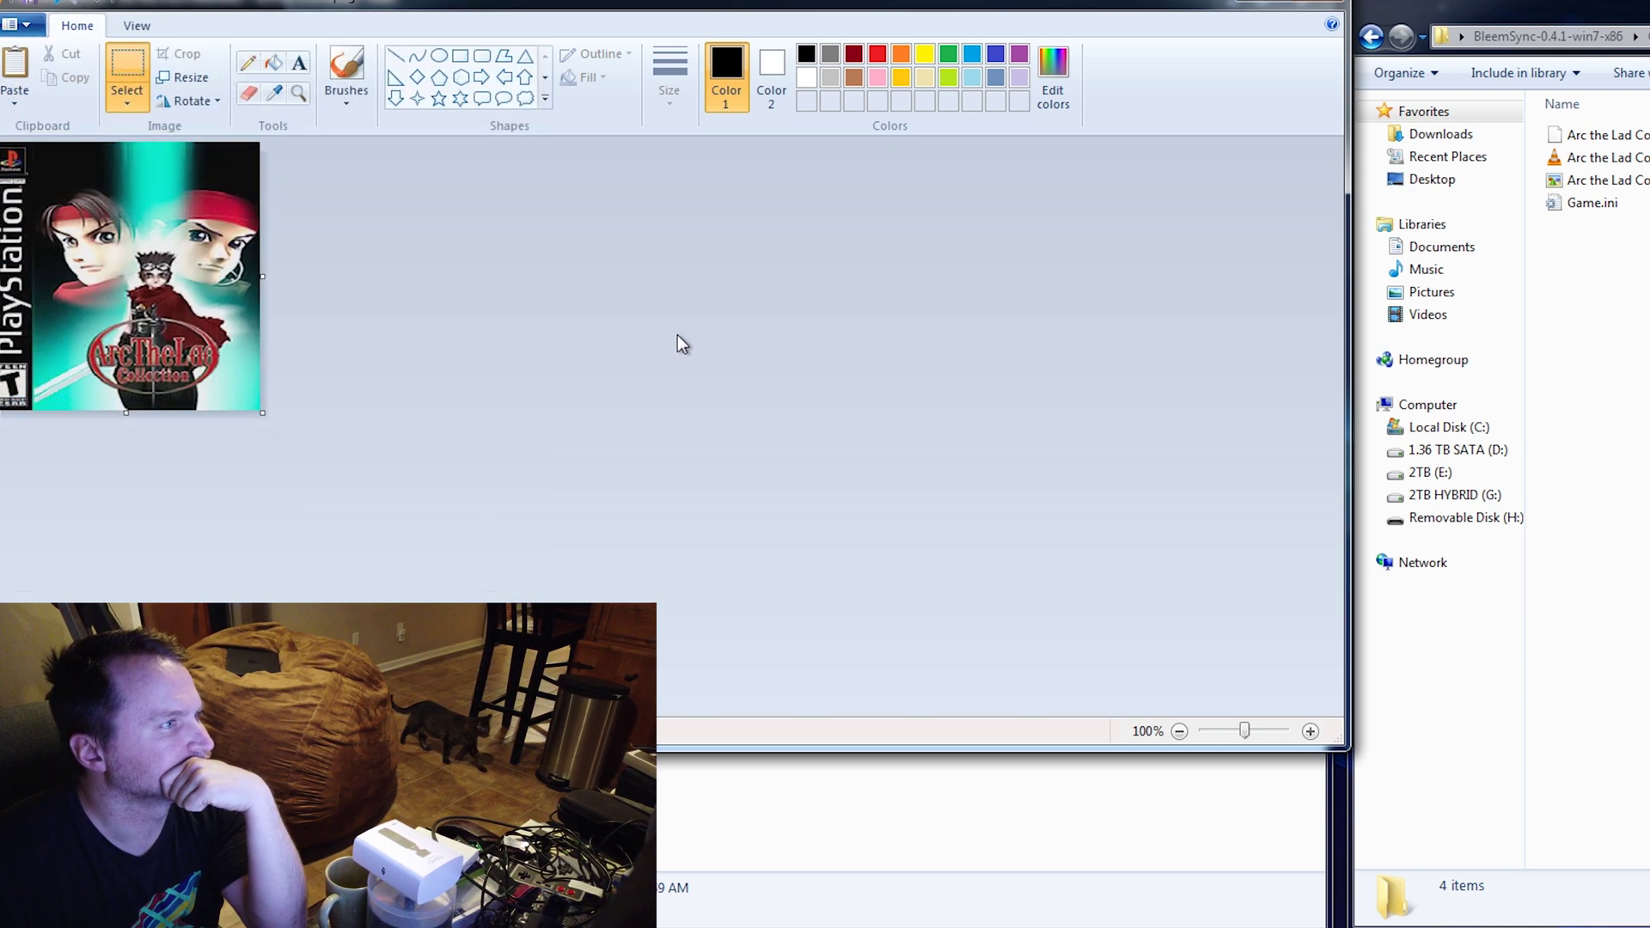
pyautogui.click(1326, 4)
# - Put 'Arc the Lad Collection - Arc the Lad II' into Game.ini's Title and Discs lines in Notepad
pyautogui.doubleClick(1249, 183)
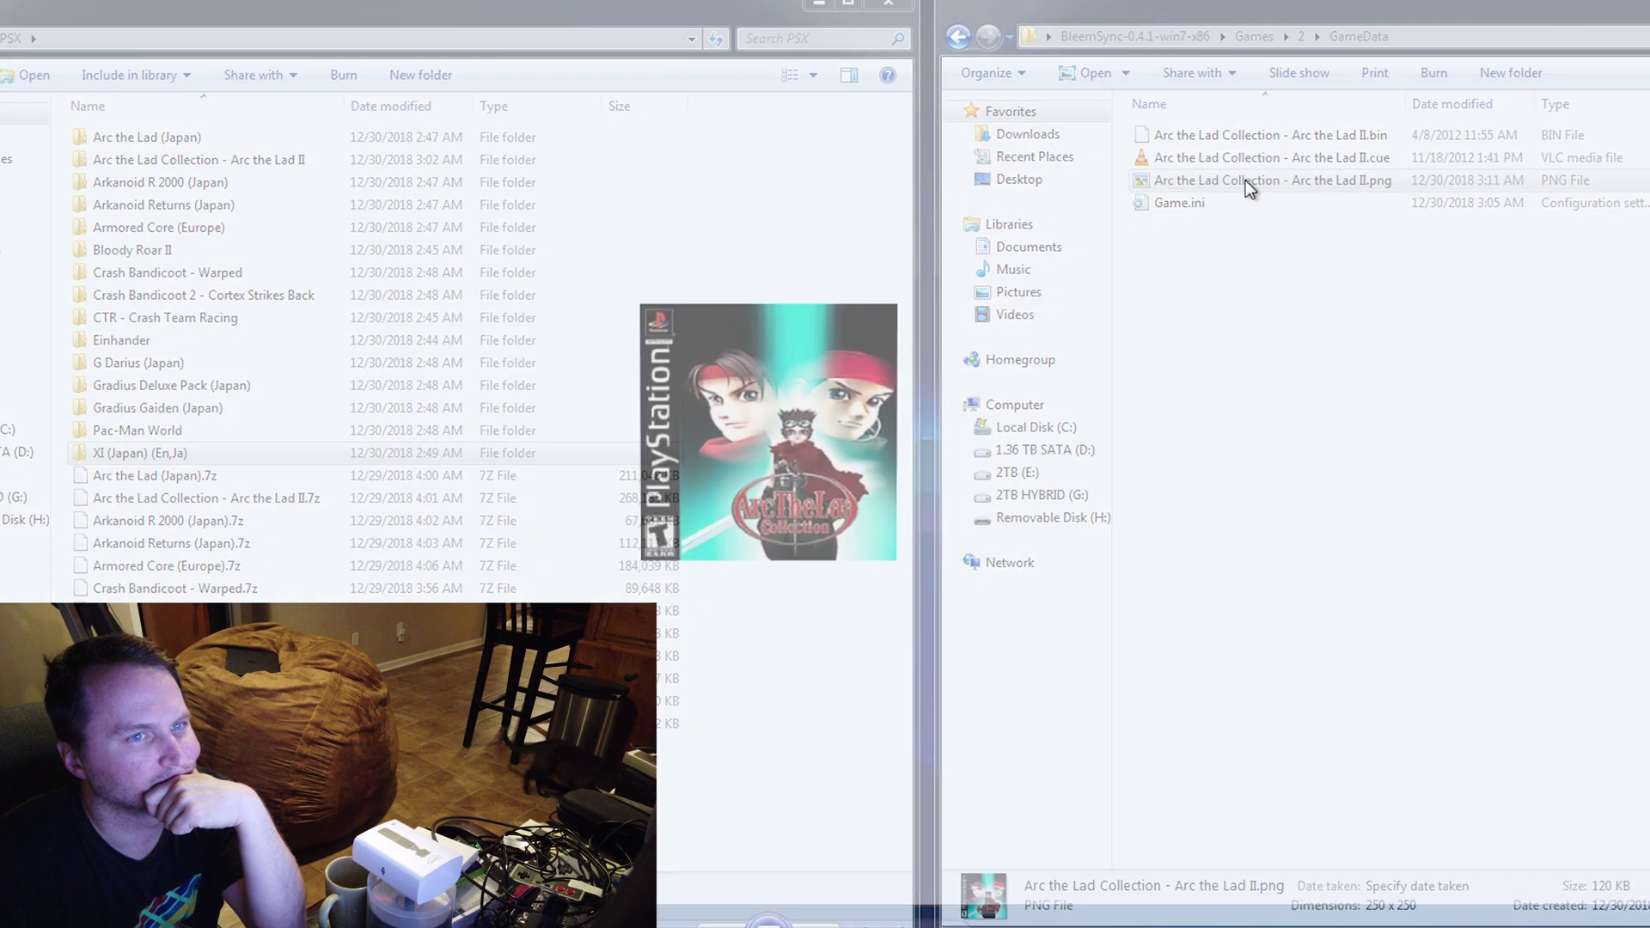
pyautogui.press('Escape')
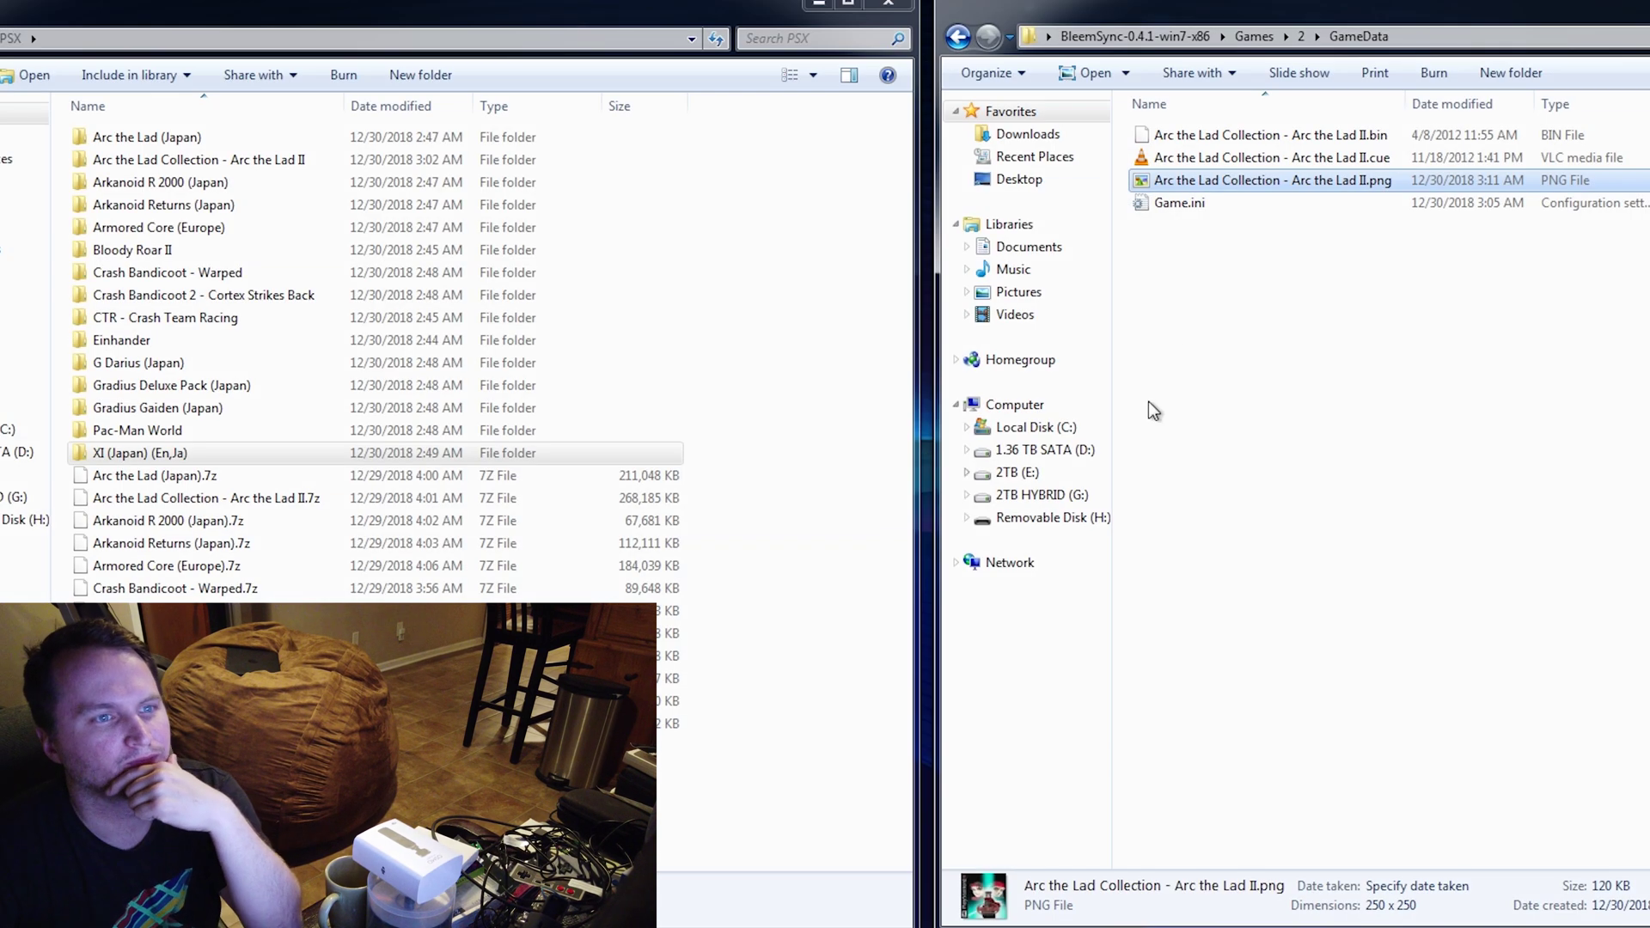
pyautogui.rightClick(1177, 214)
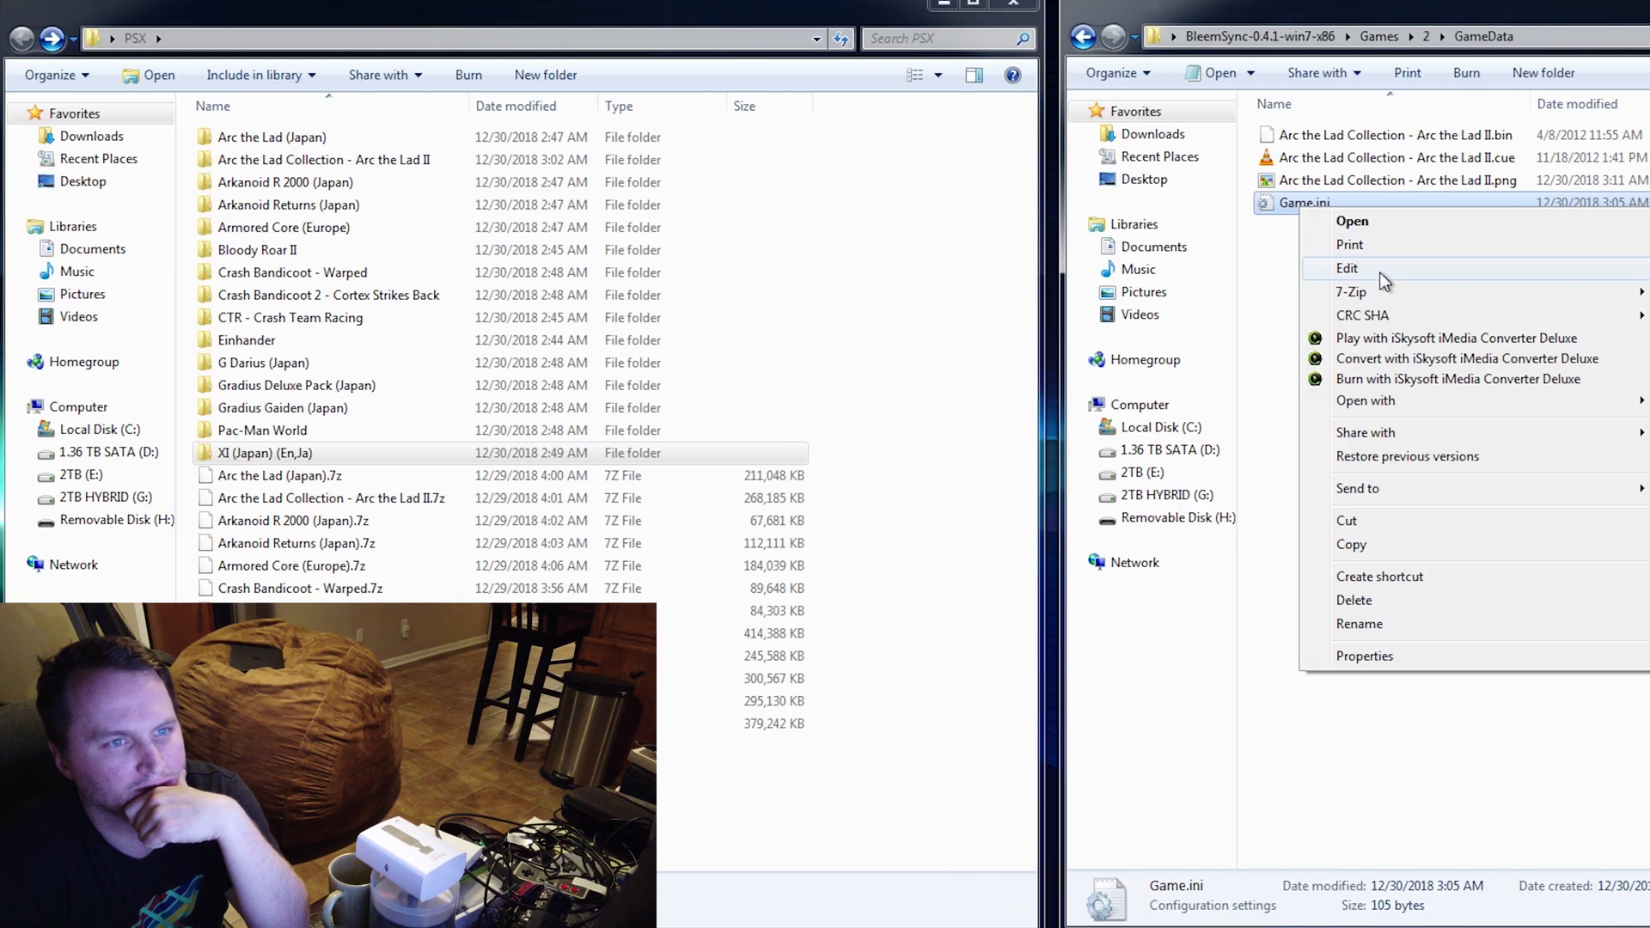
pyautogui.click(1241, 268)
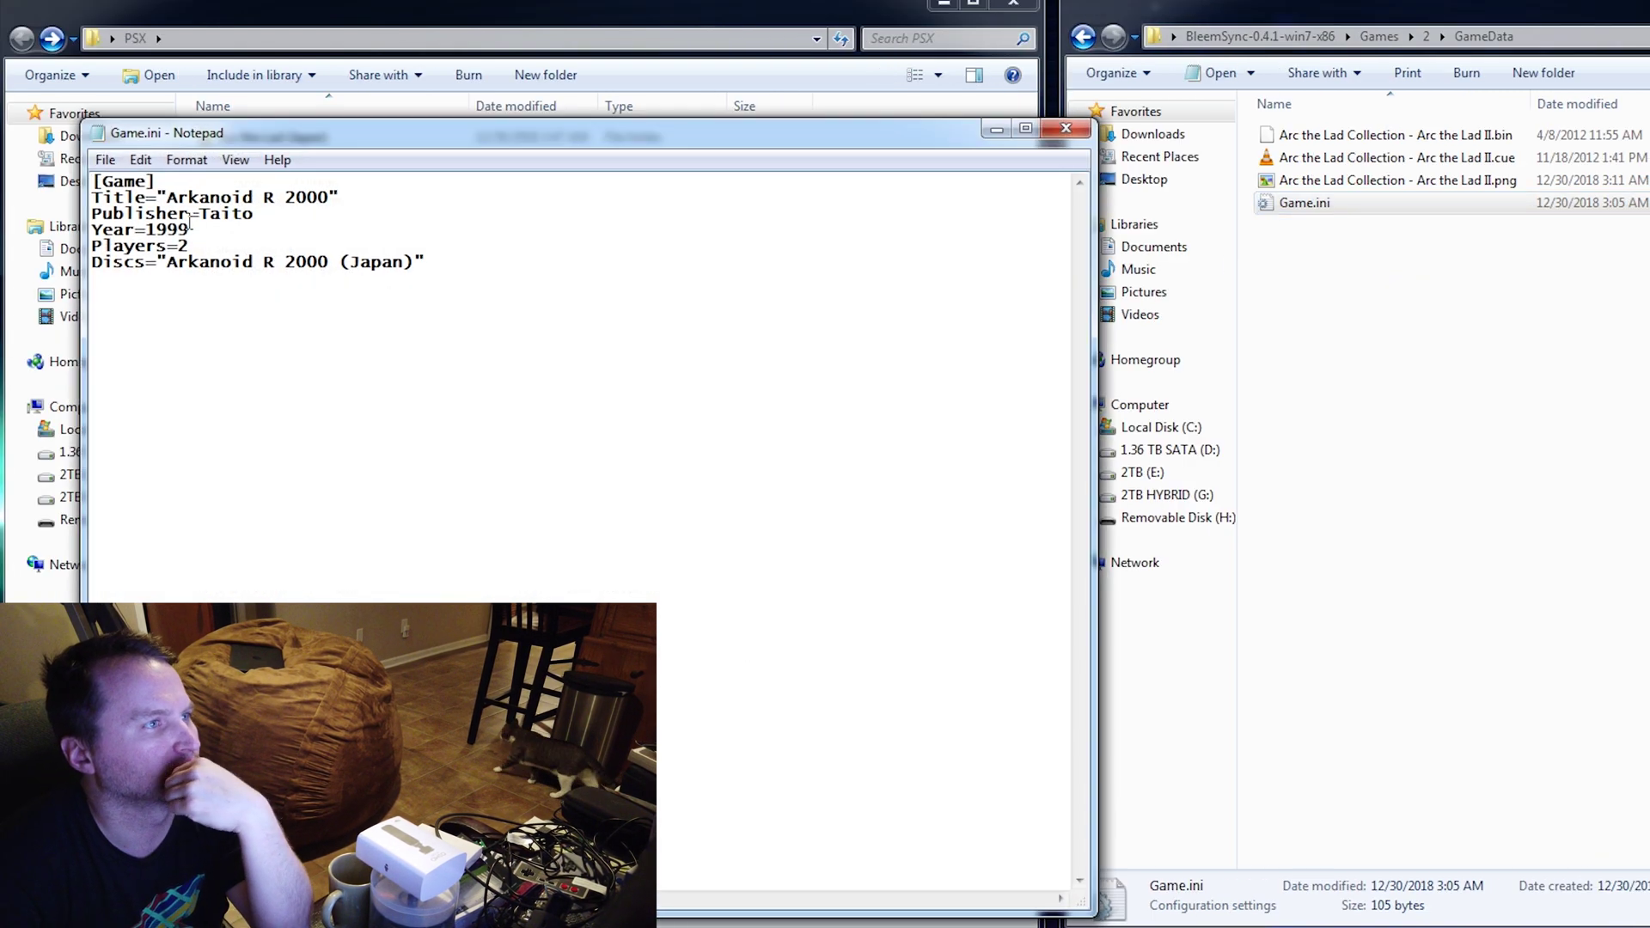
pyautogui.click(1331, 157)
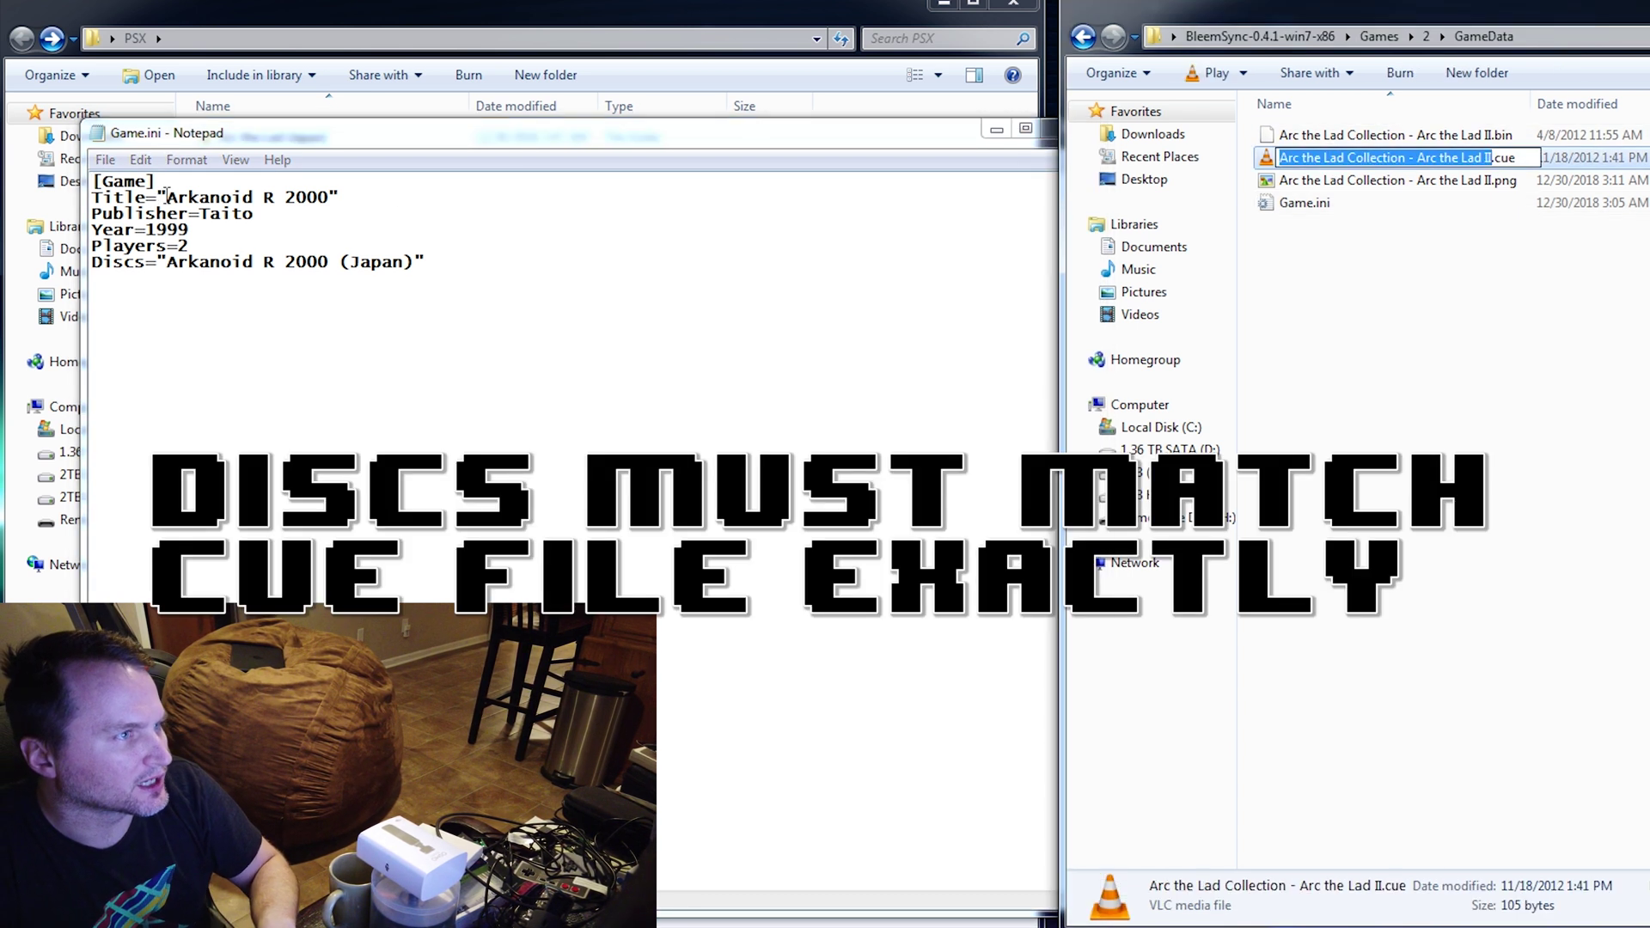
pyautogui.moveTo(167, 197); pyautogui.dragTo(332, 199)
pyautogui.write('Arc the Lad Collection - Arc the Lad II')
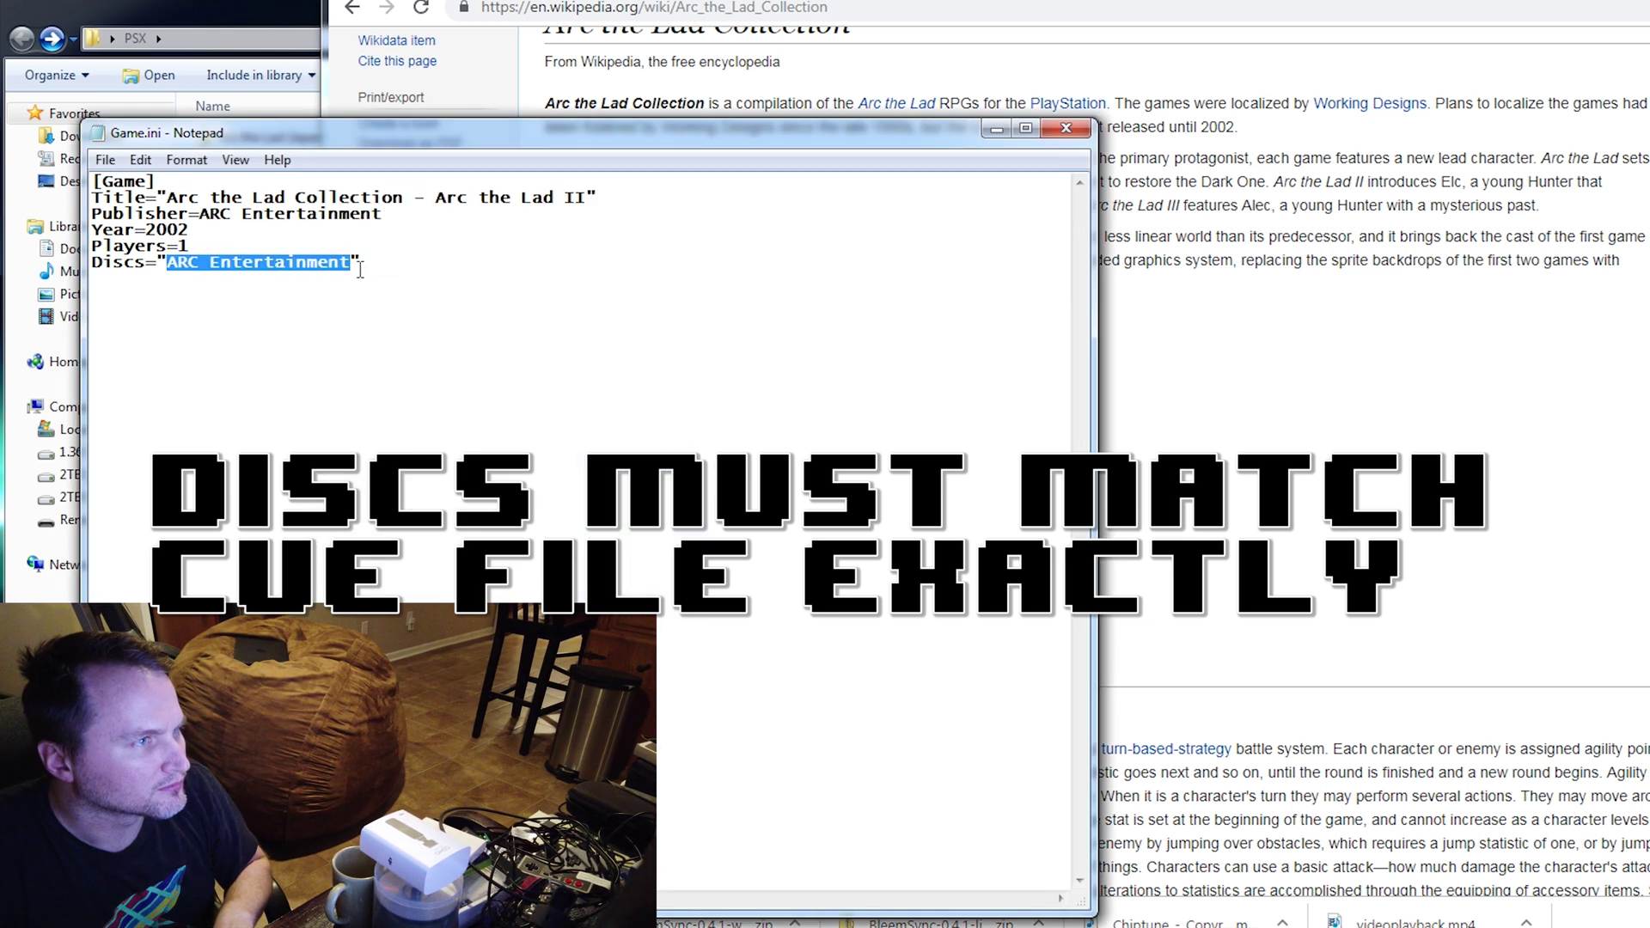
pyautogui.write('Arc the Lad Collection - Arc the Lad II')
# - Look up the player count in the Wikipedia article, then save Game.ini and close Notepad
pyautogui.click(1451, 53)
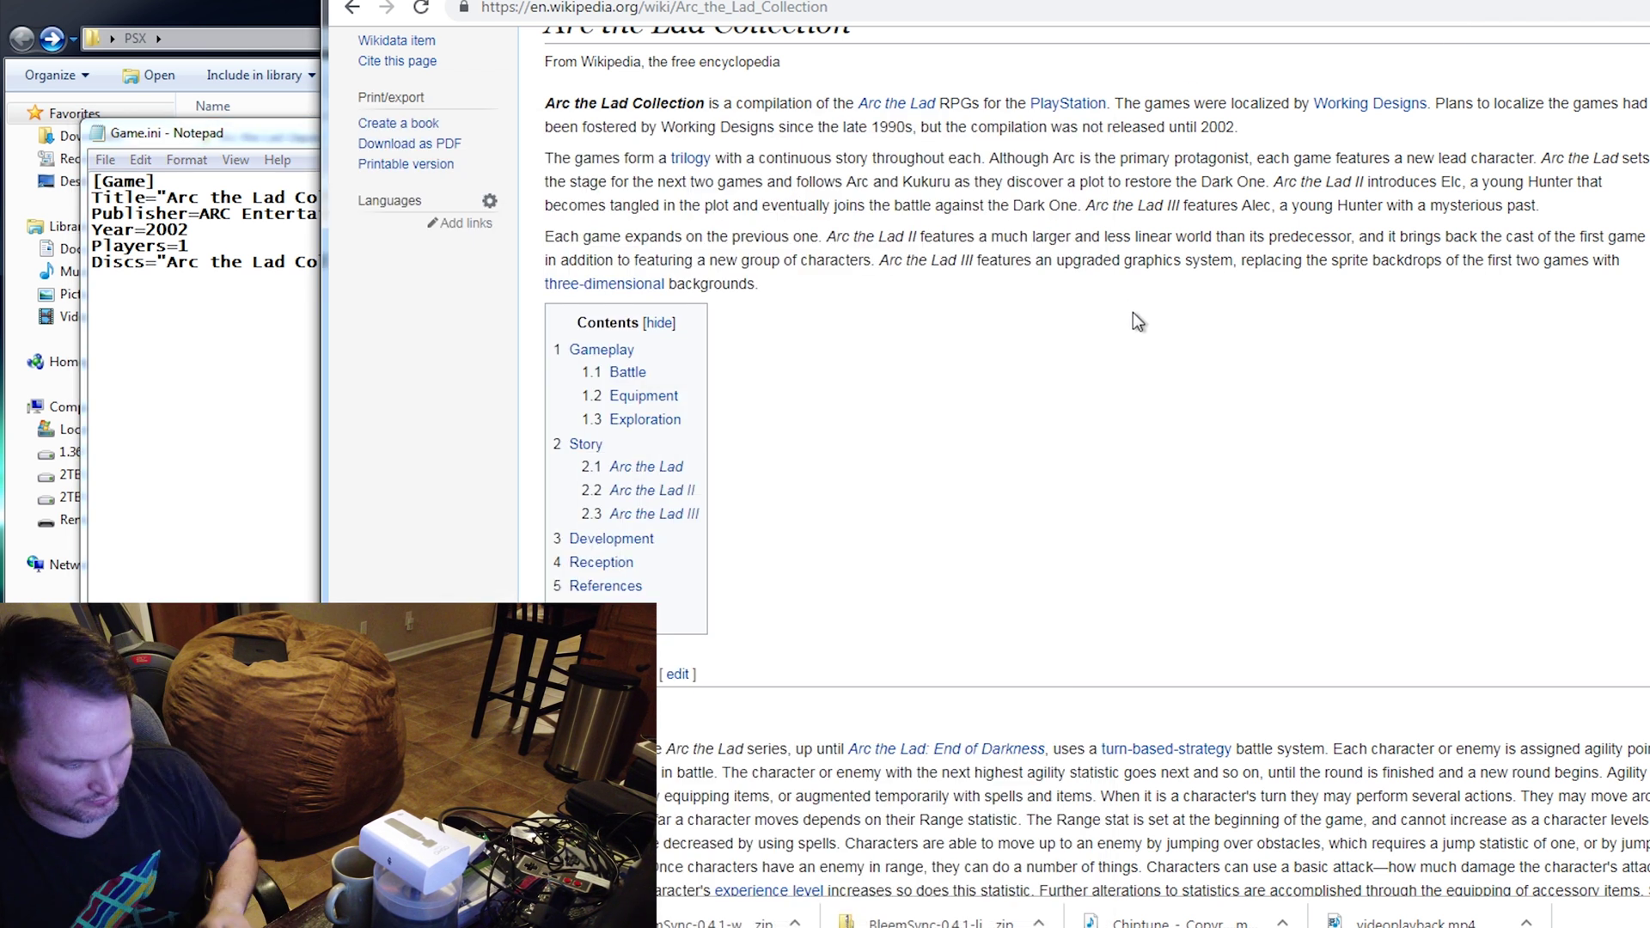
pyautogui.hotkey('ctrl', 'f')
pyautogui.write('player')
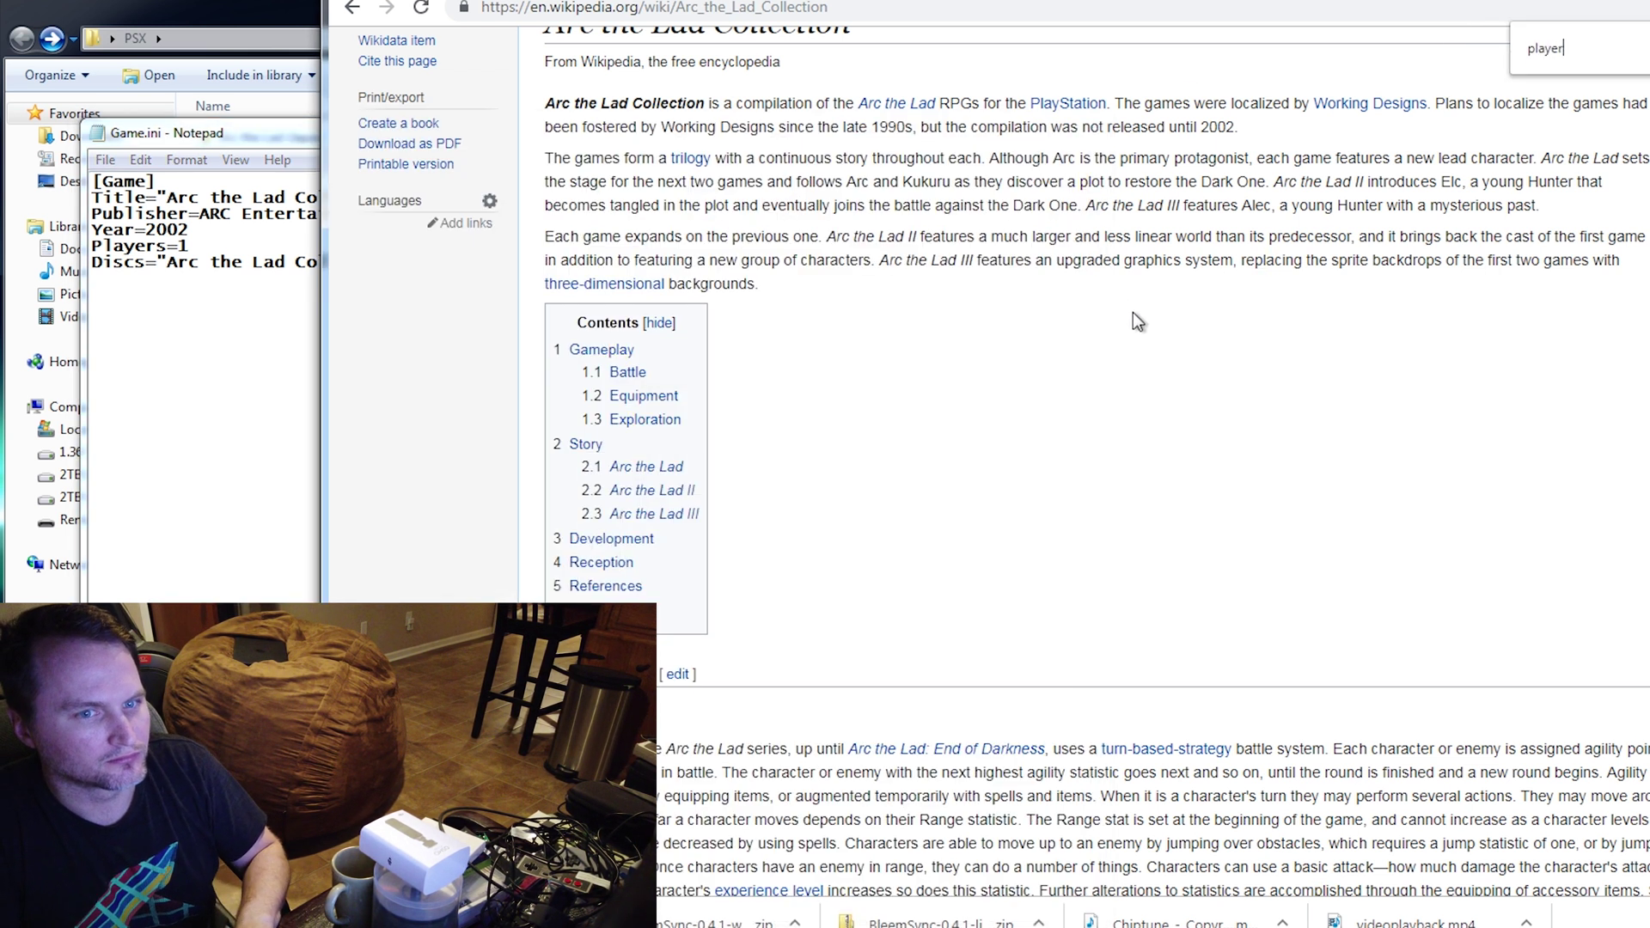
pyautogui.click(151, 134)
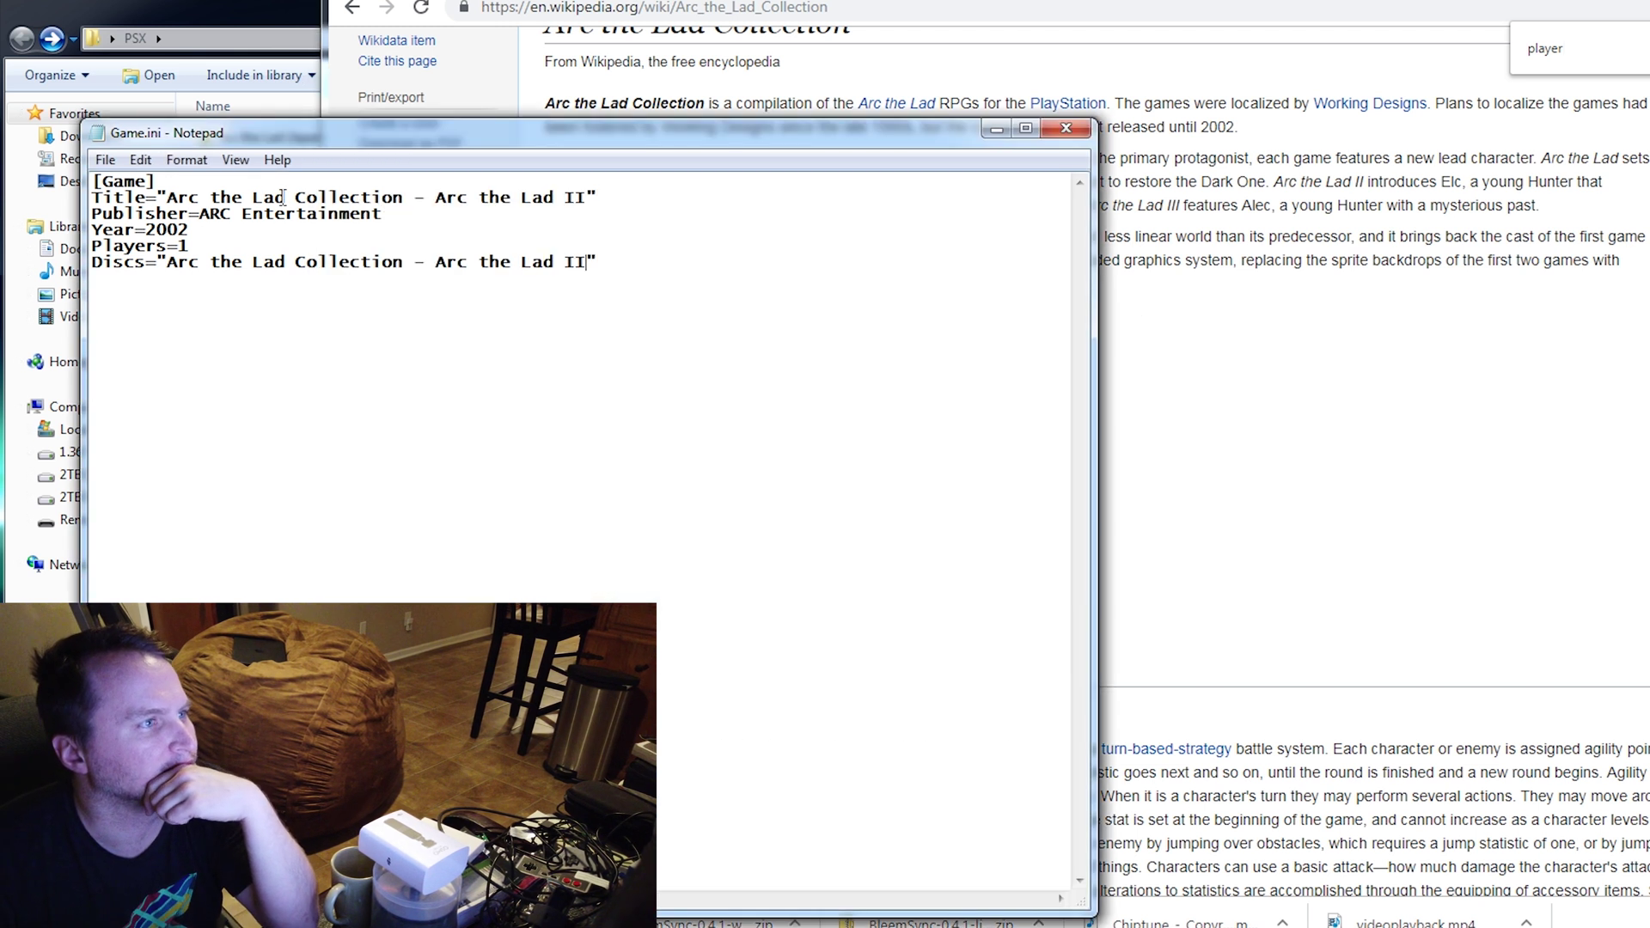
pyautogui.click(101, 158)
pyautogui.click(134, 222)
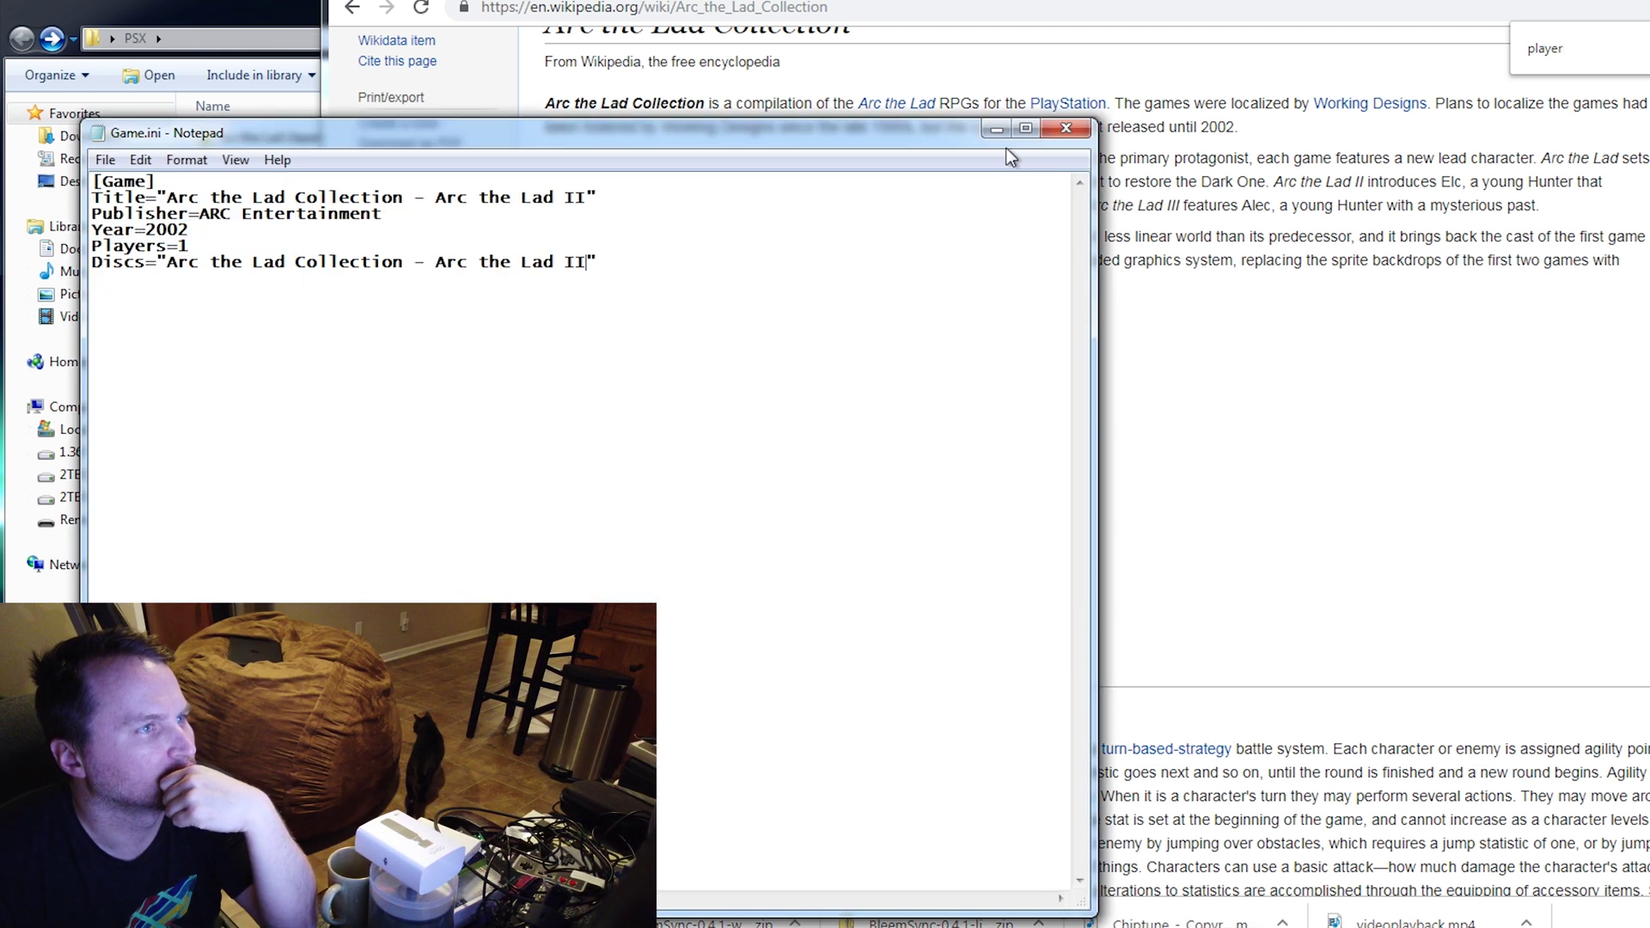
pyautogui.click(1084, 128)
# - Open folder 1's GameData Game.ini in Notepad
pyautogui.hotkey('alt', 'Tab')
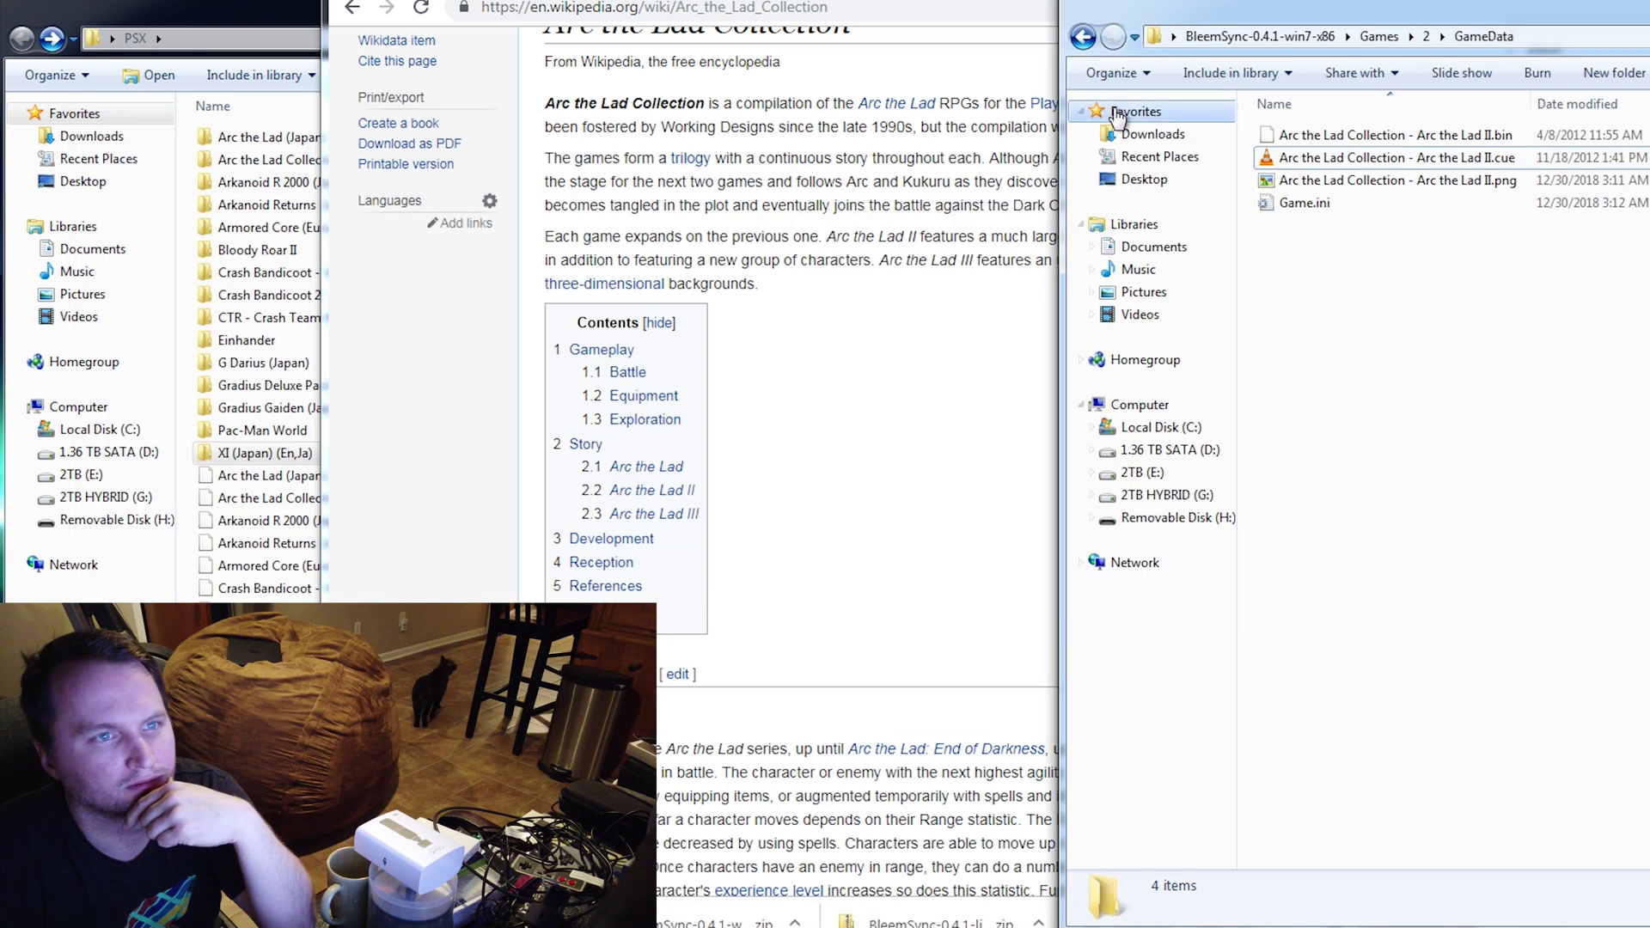
pyautogui.click(1082, 38)
pyautogui.click(1082, 37)
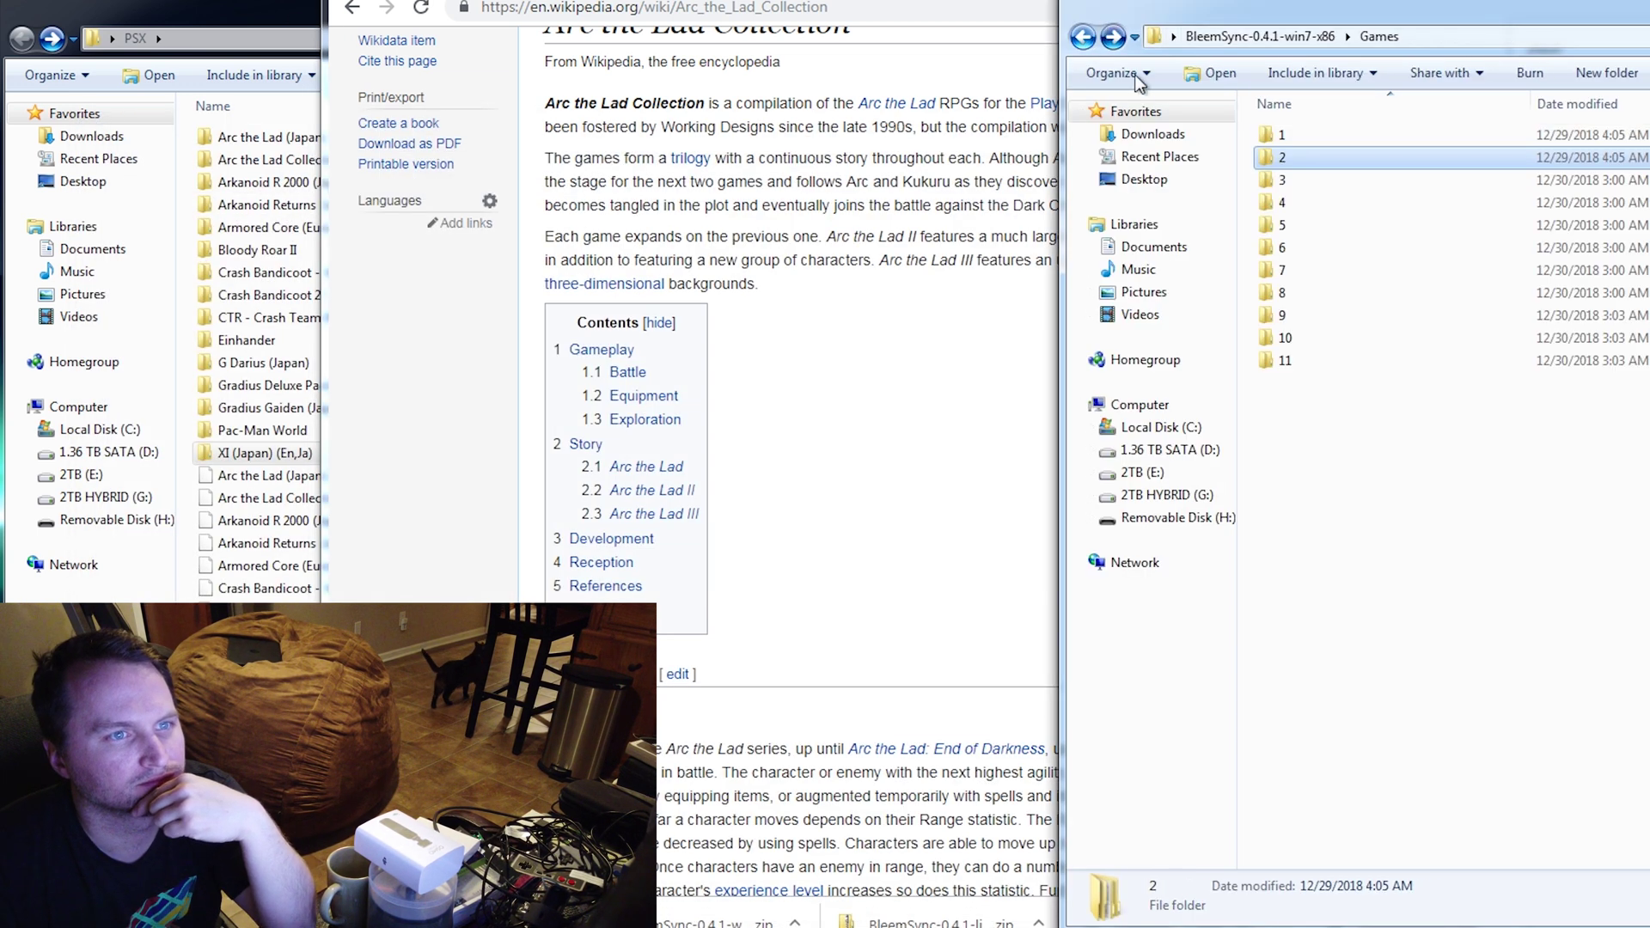
pyautogui.doubleClick(1281, 138)
pyautogui.doubleClick(1280, 137)
pyautogui.click(1298, 203)
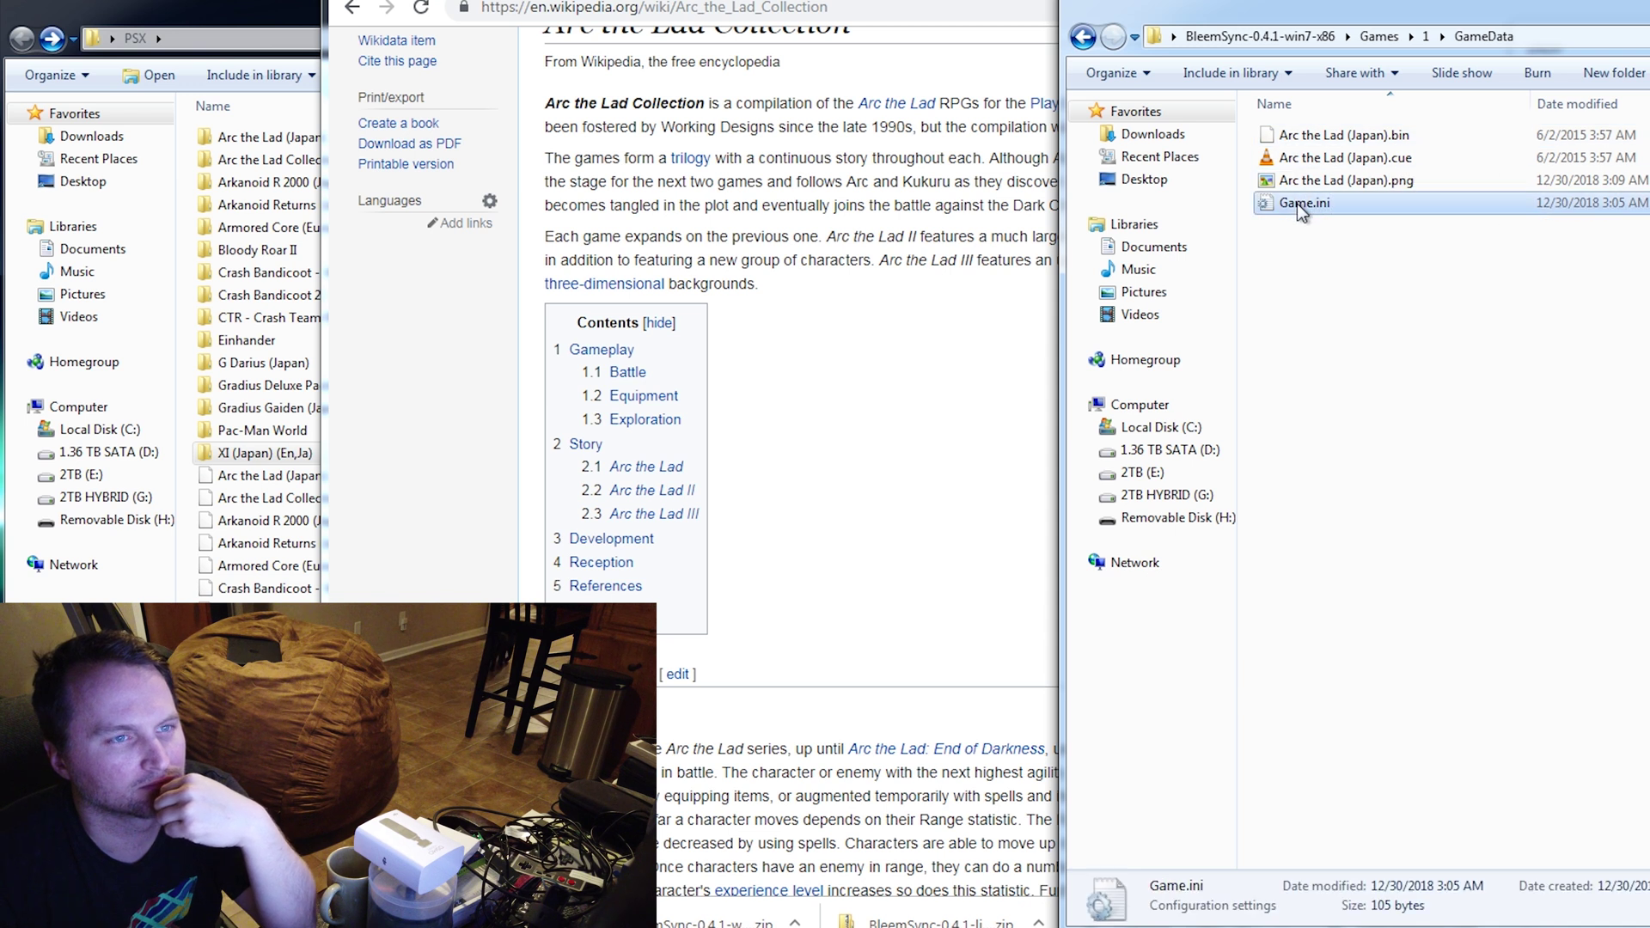
pyautogui.rightClick(1297, 203)
pyautogui.click(1365, 261)
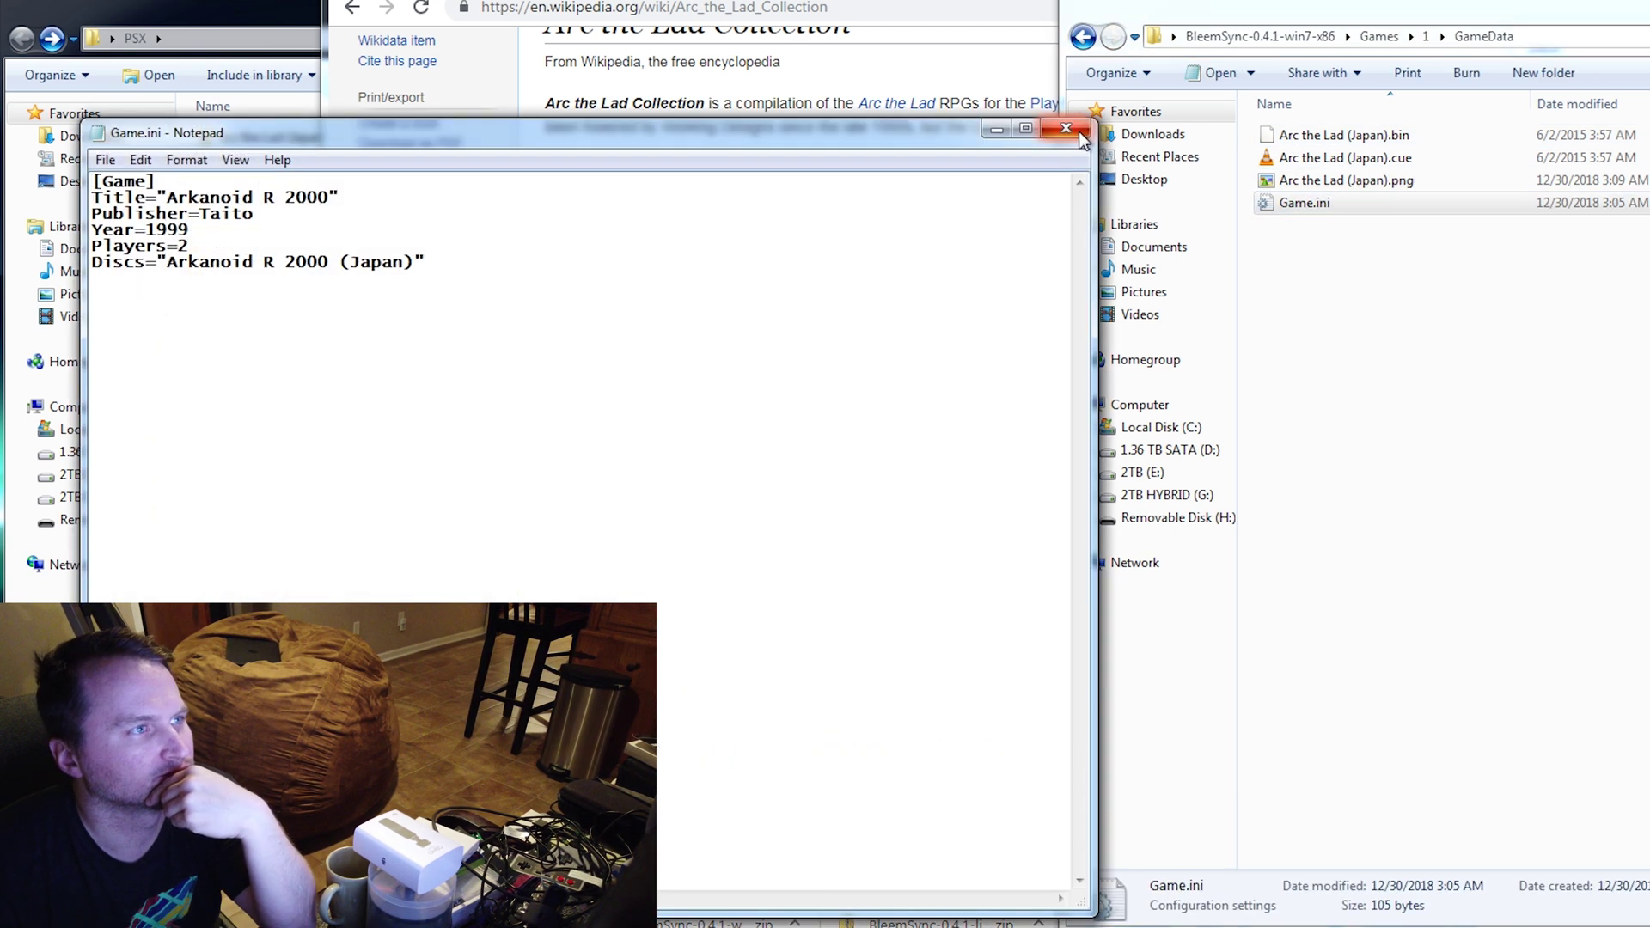
# - Set Game.ini's Title and Discs to Arc the Lad (Japan), check details on Wikipedia, and close
pyautogui.click(1333, 159)
pyautogui.hotkey('ctrl', 'c')
pyautogui.press('F2')
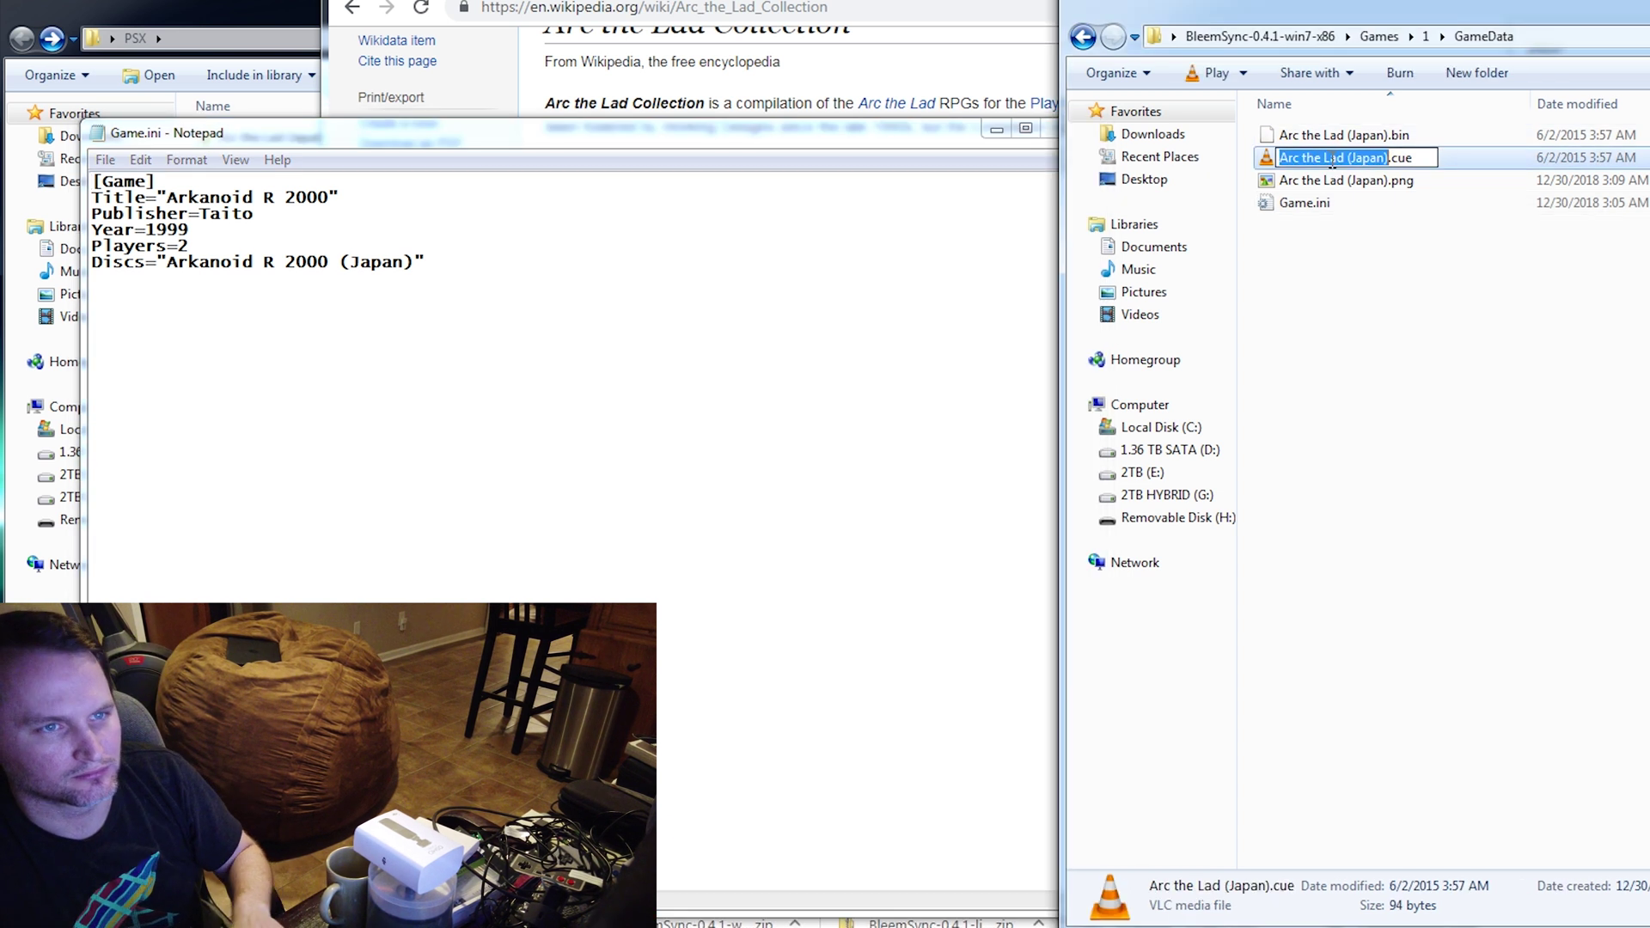
pyautogui.moveTo(167, 198); pyautogui.dragTo(273, 200)
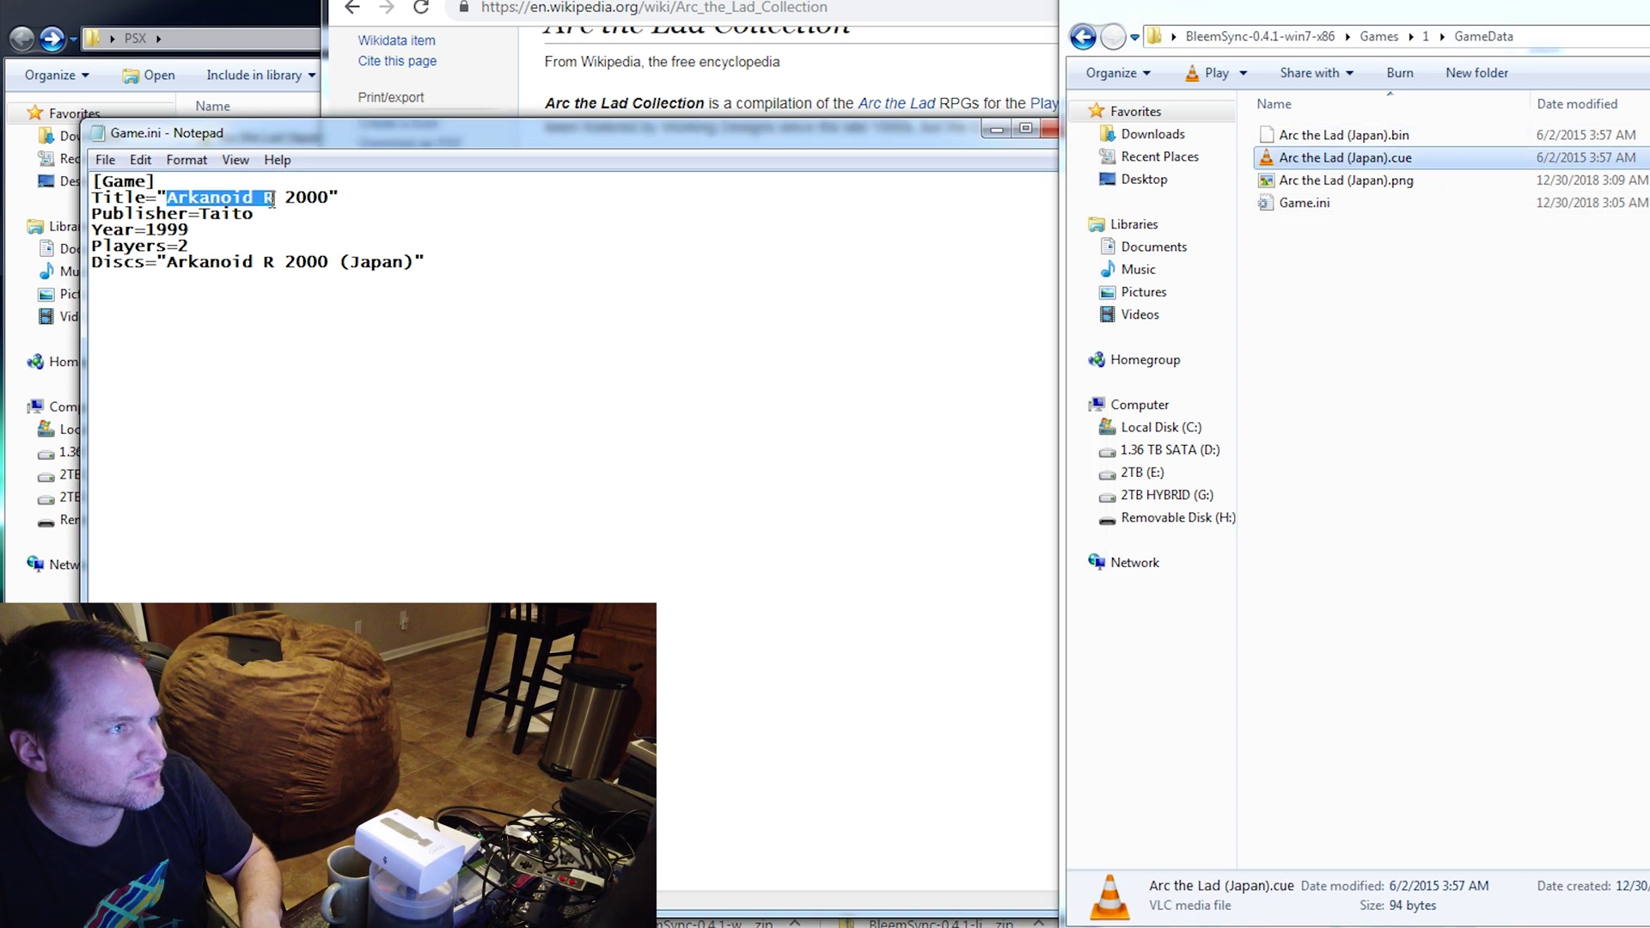
pyautogui.hotkey('ctrl', 'v')
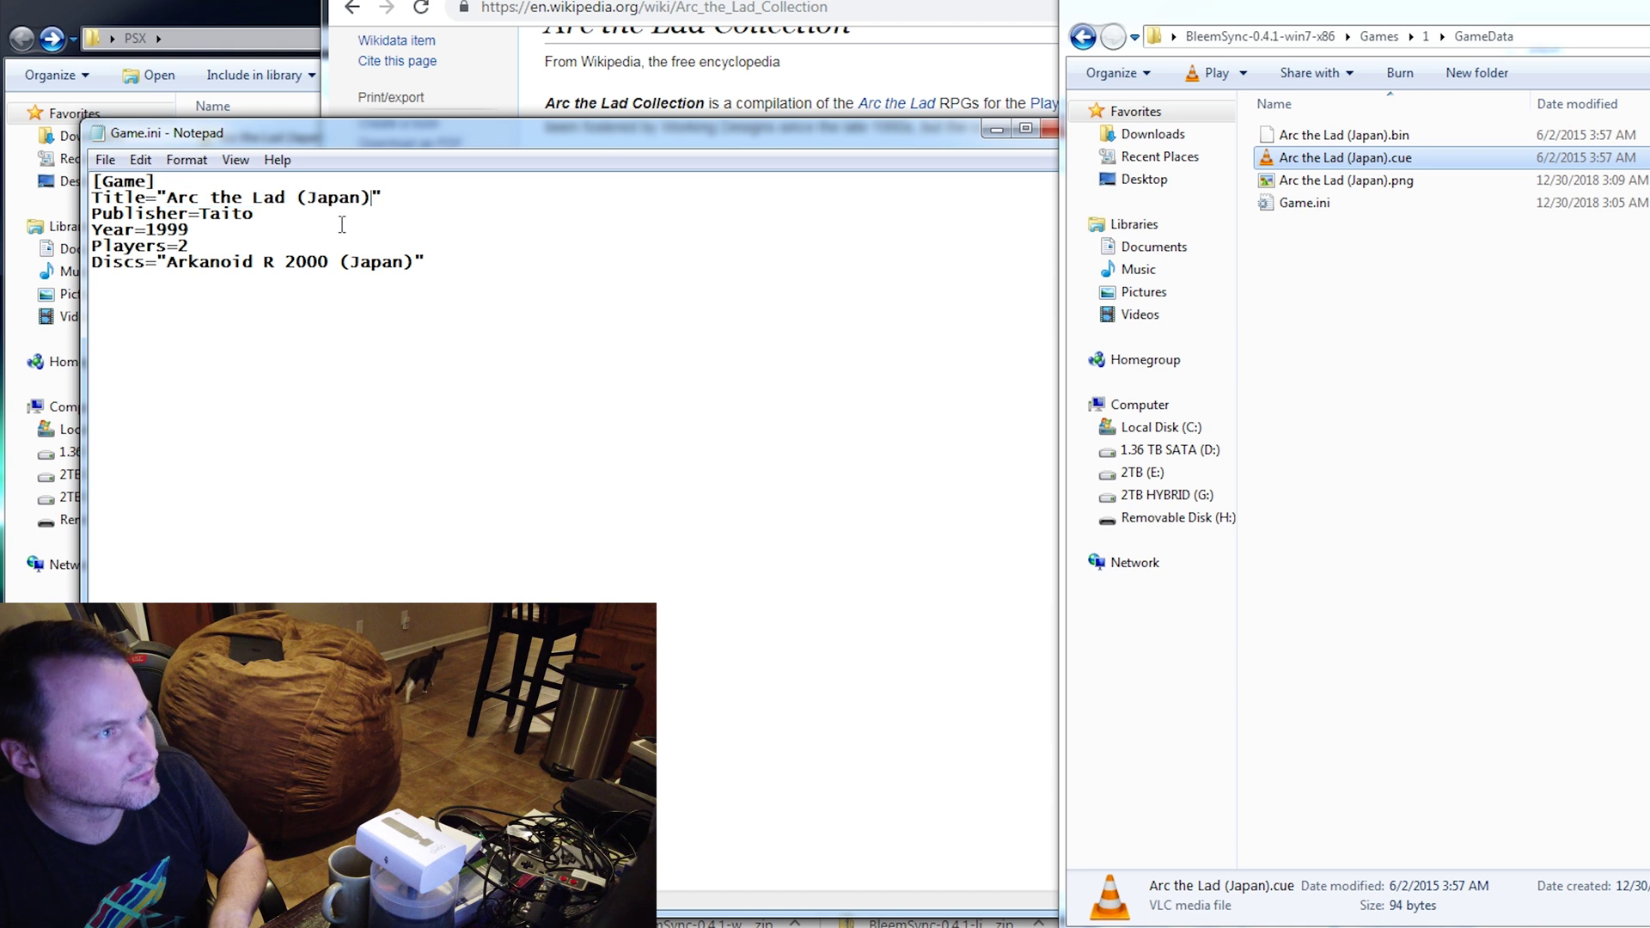
pyautogui.moveTo(379, 273); pyautogui.dragTo(241, 265)
pyautogui.hotkey('ctrl', 'v')
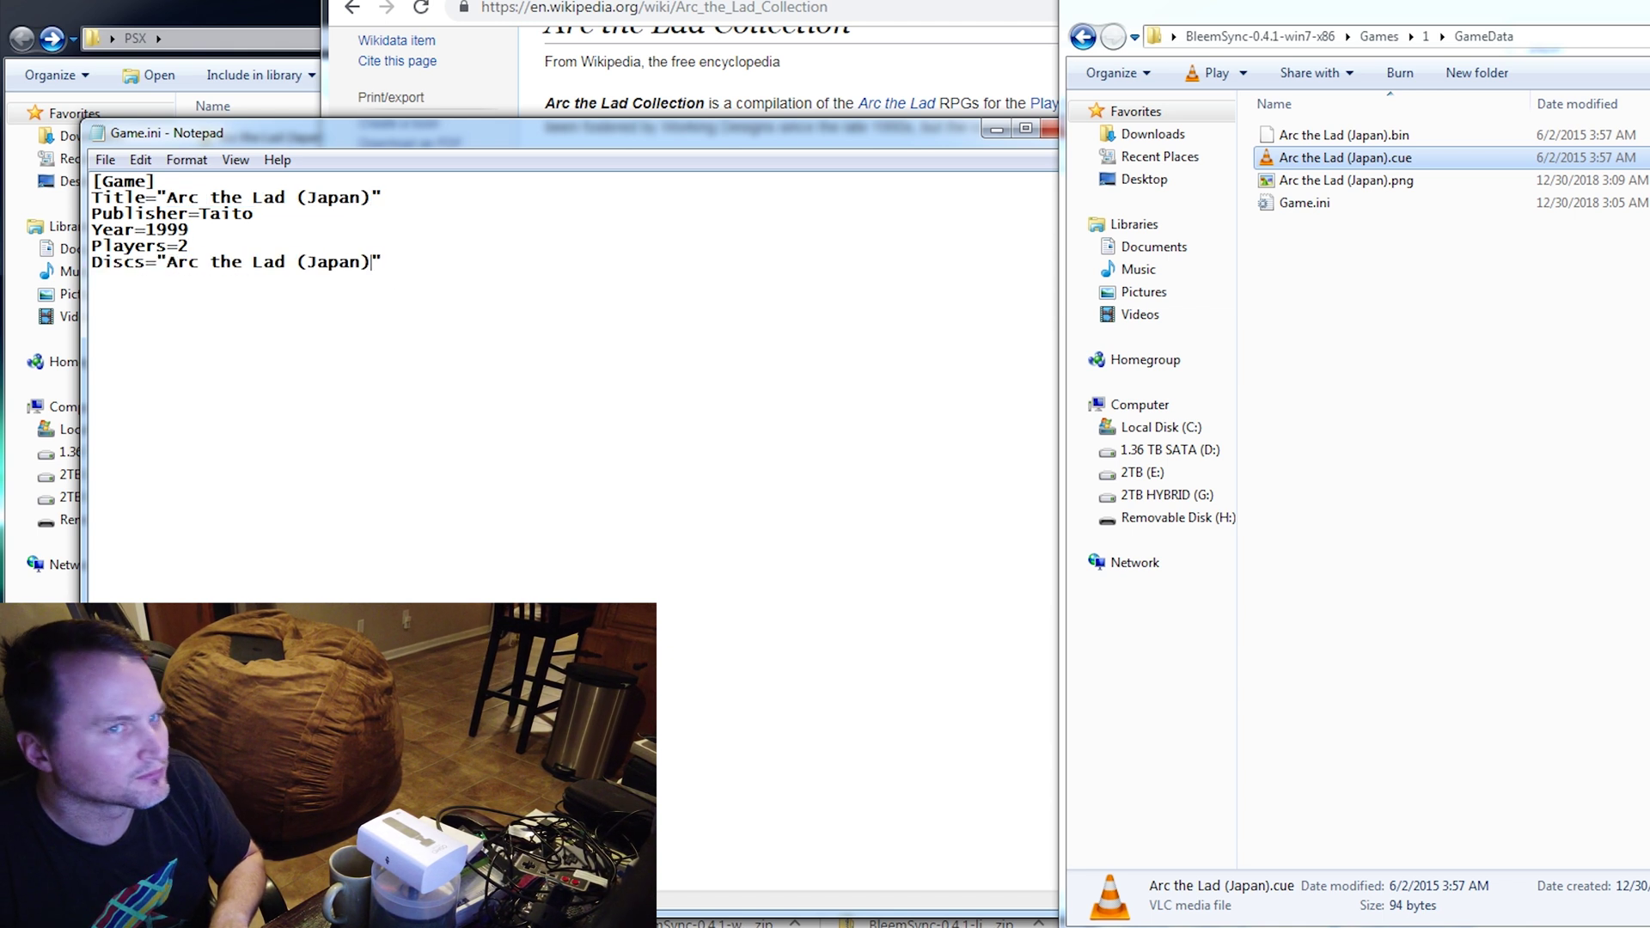
pyautogui.click(860, 94)
pyautogui.hotkey('alt', 'Left')
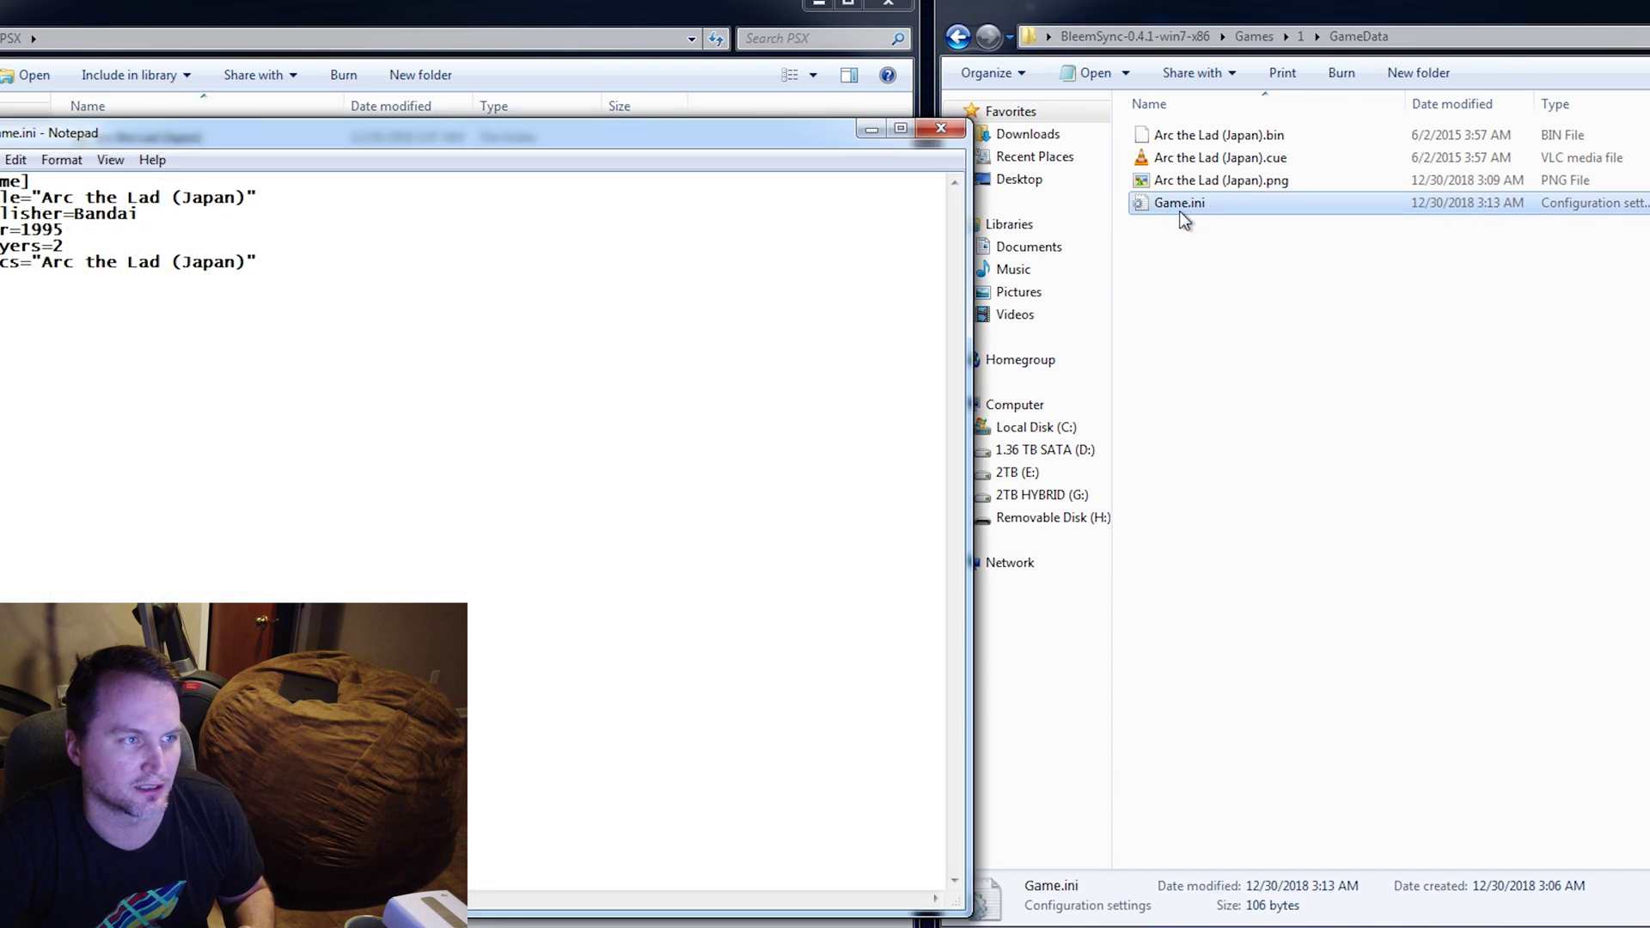
pyautogui.click(942, 132)
# - Review folder 2's cover image and Game.ini, then return to the Games folder
pyautogui.click(959, 37)
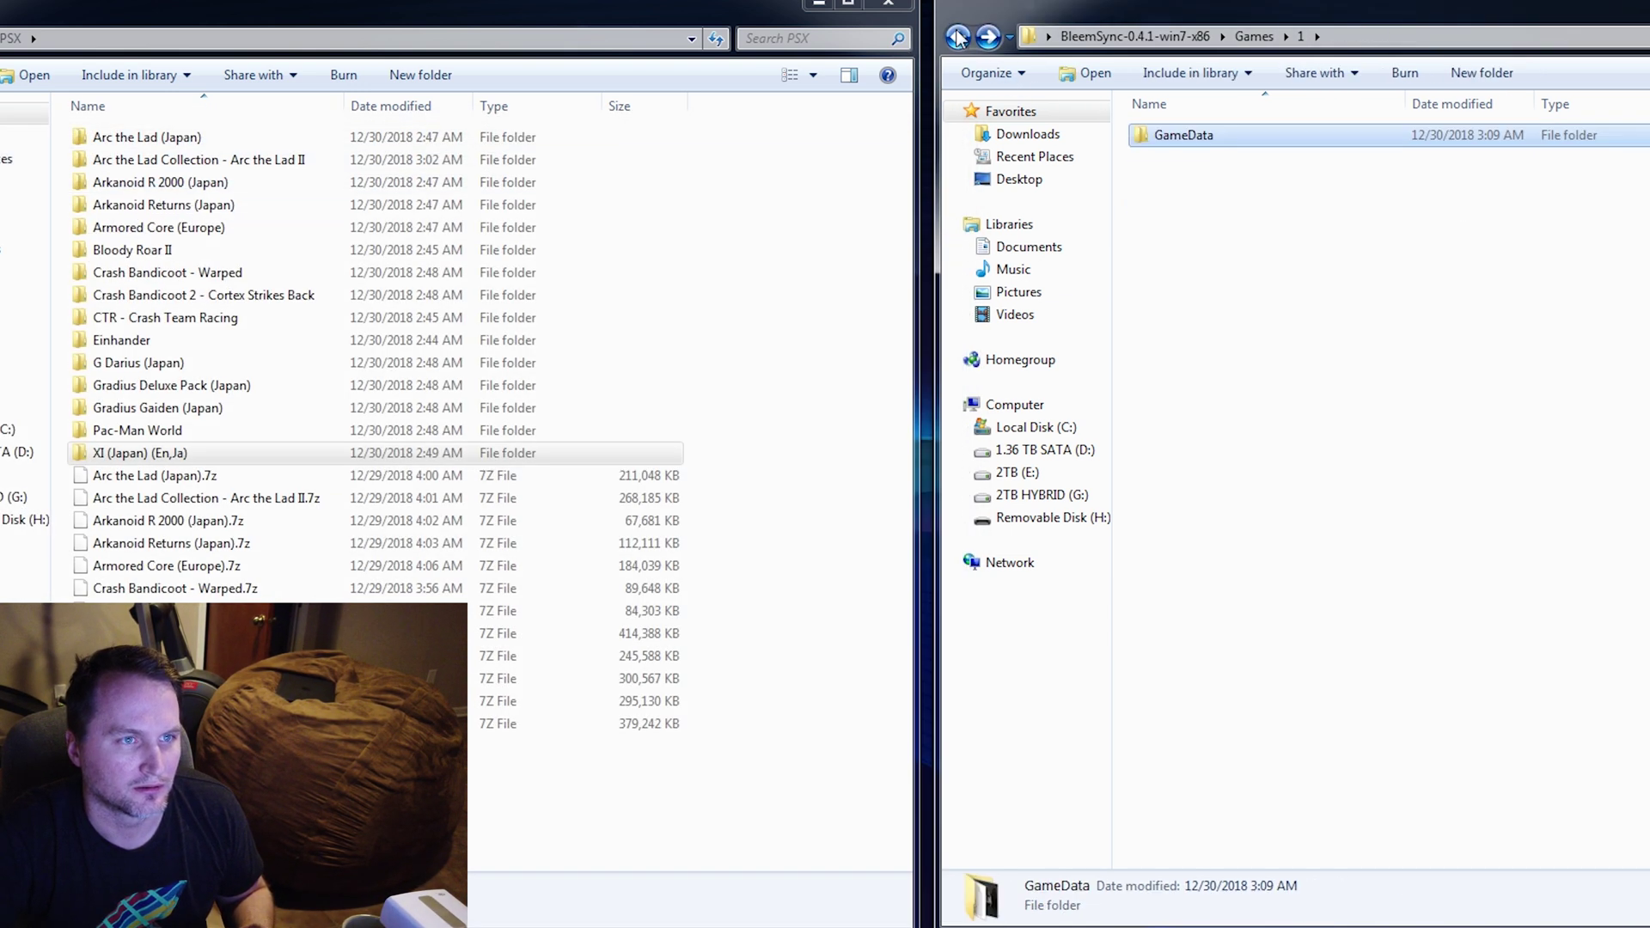
pyautogui.click(958, 37)
pyautogui.doubleClick(1179, 163)
pyautogui.doubleClick(1180, 138)
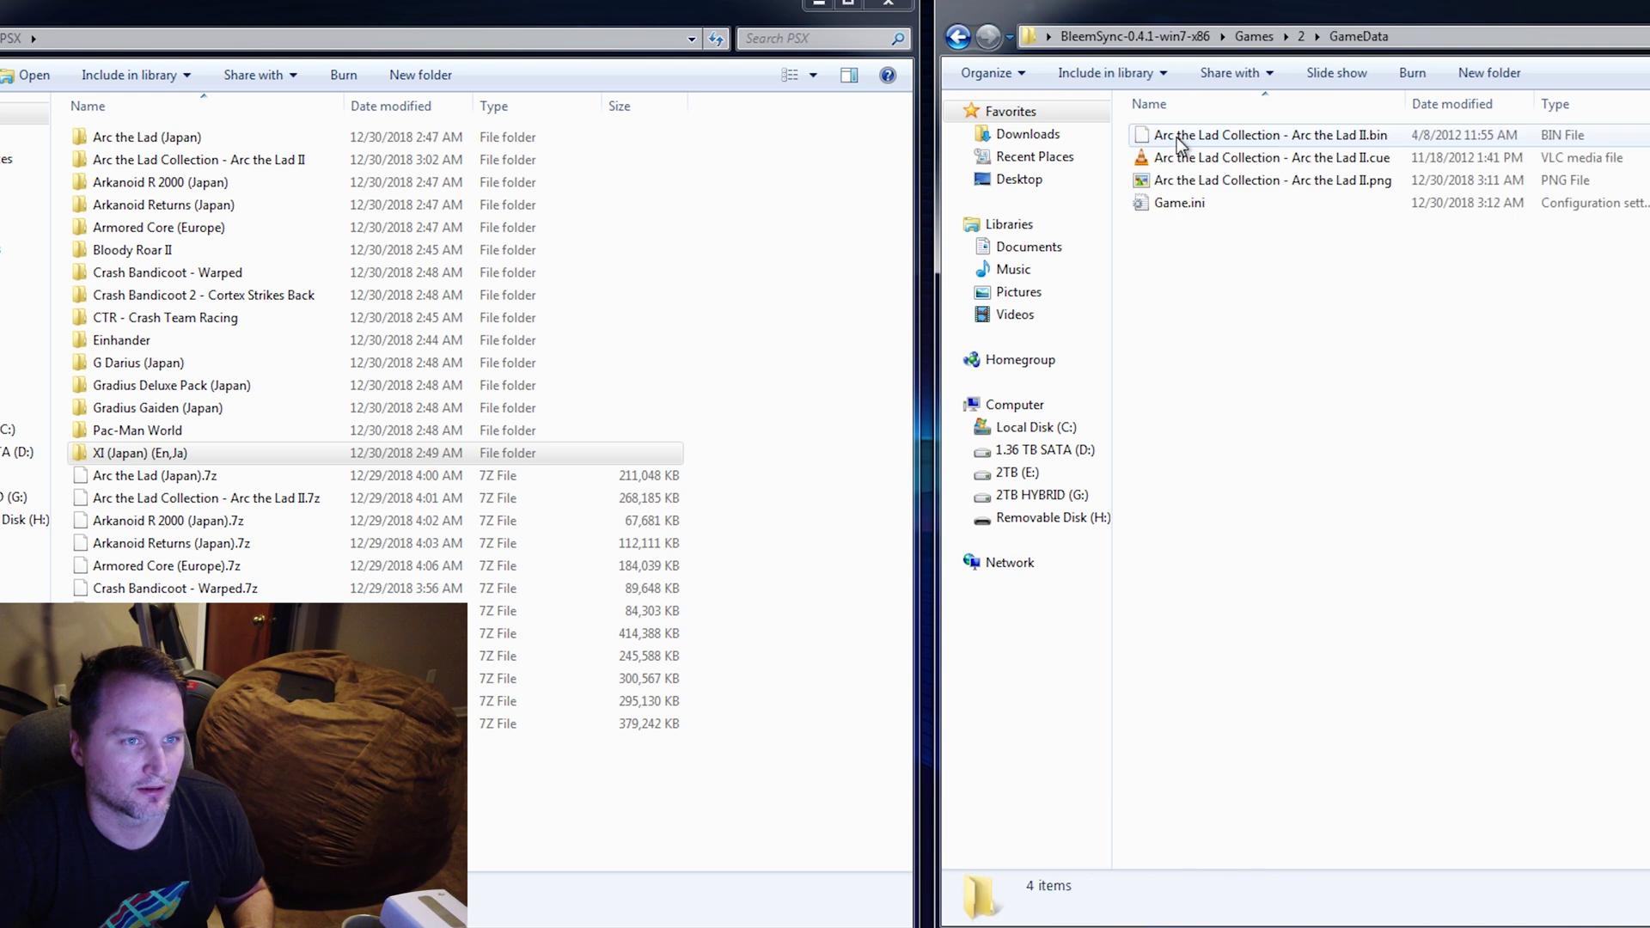
pyautogui.doubleClick(1178, 182)
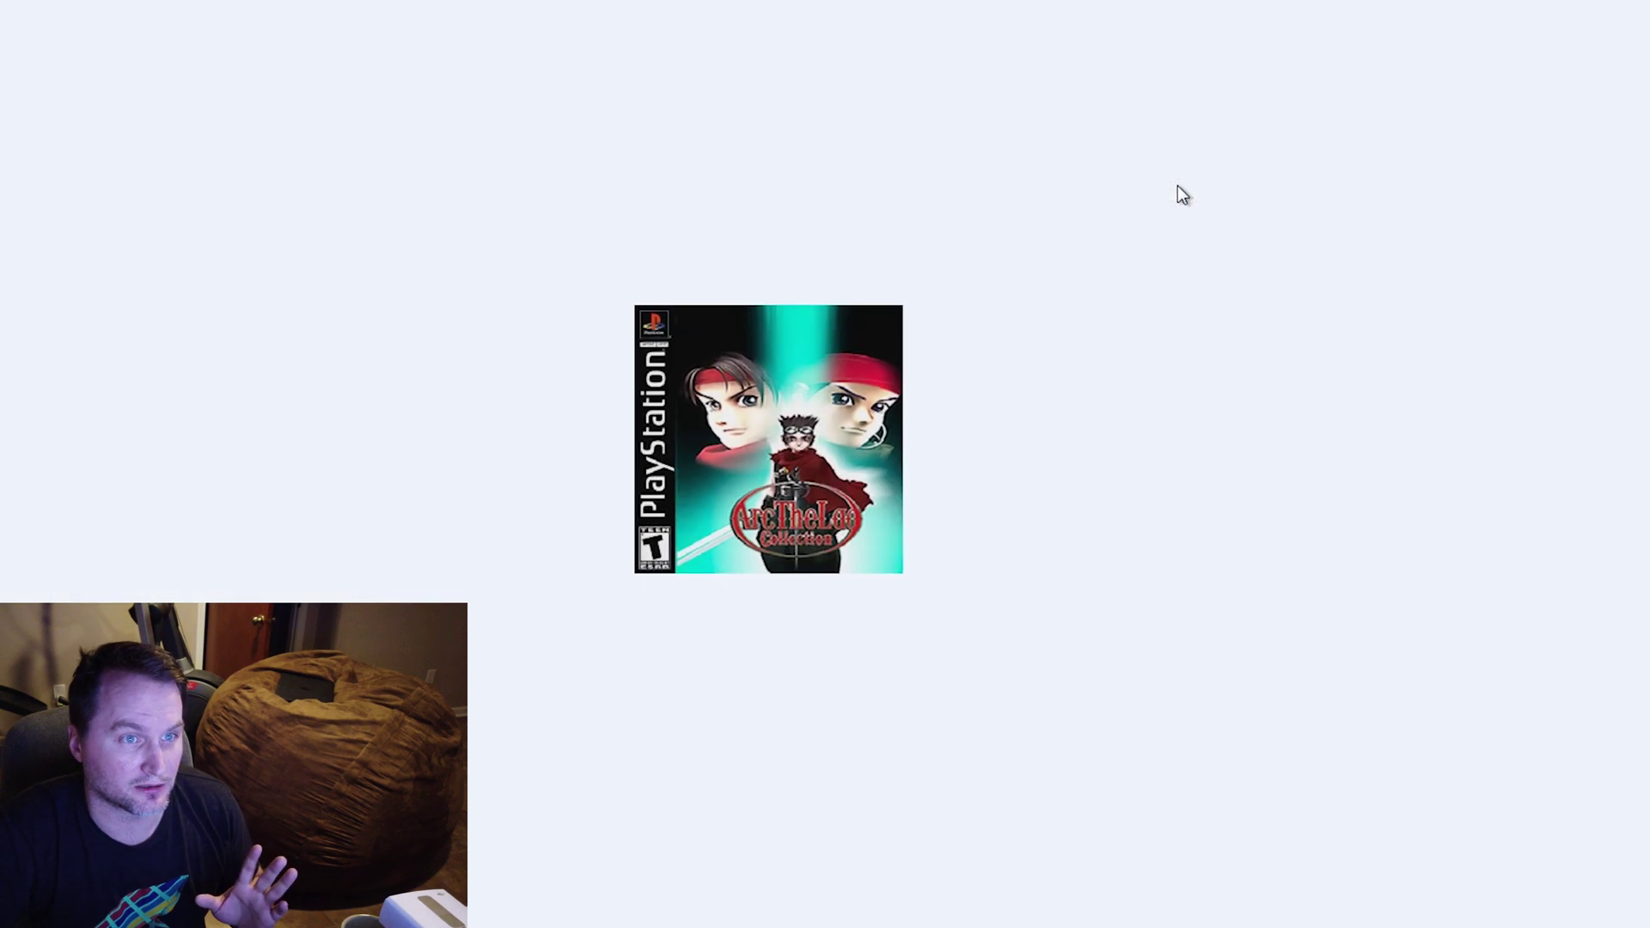
pyautogui.press('Escape')
pyautogui.doubleClick(1180, 204)
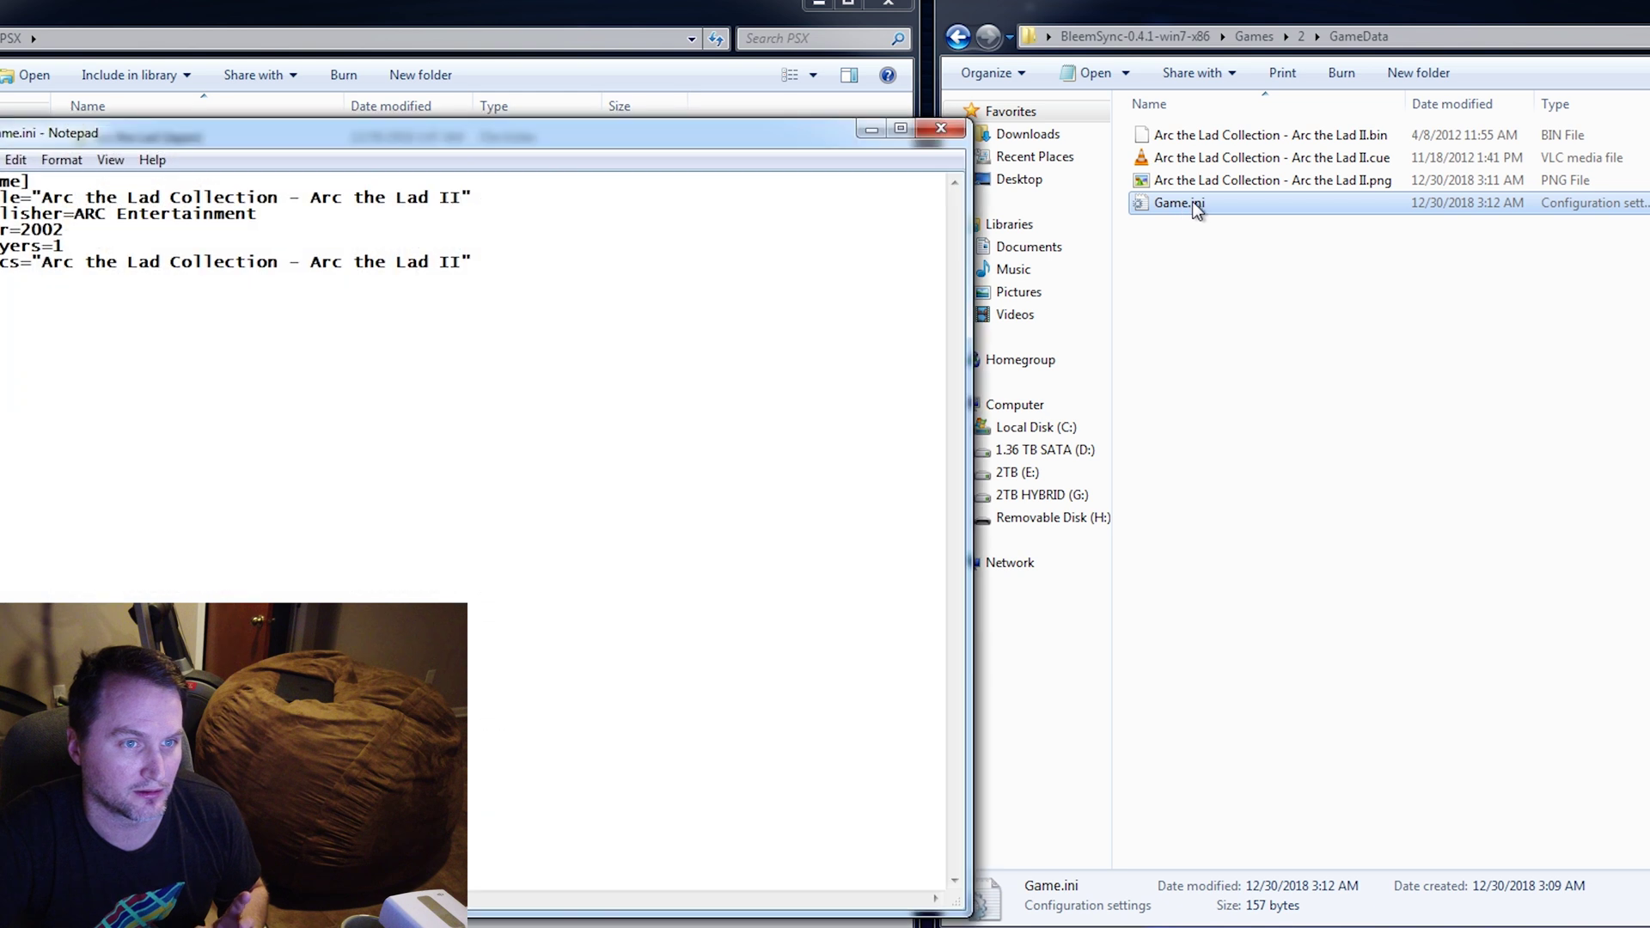
pyautogui.click(942, 131)
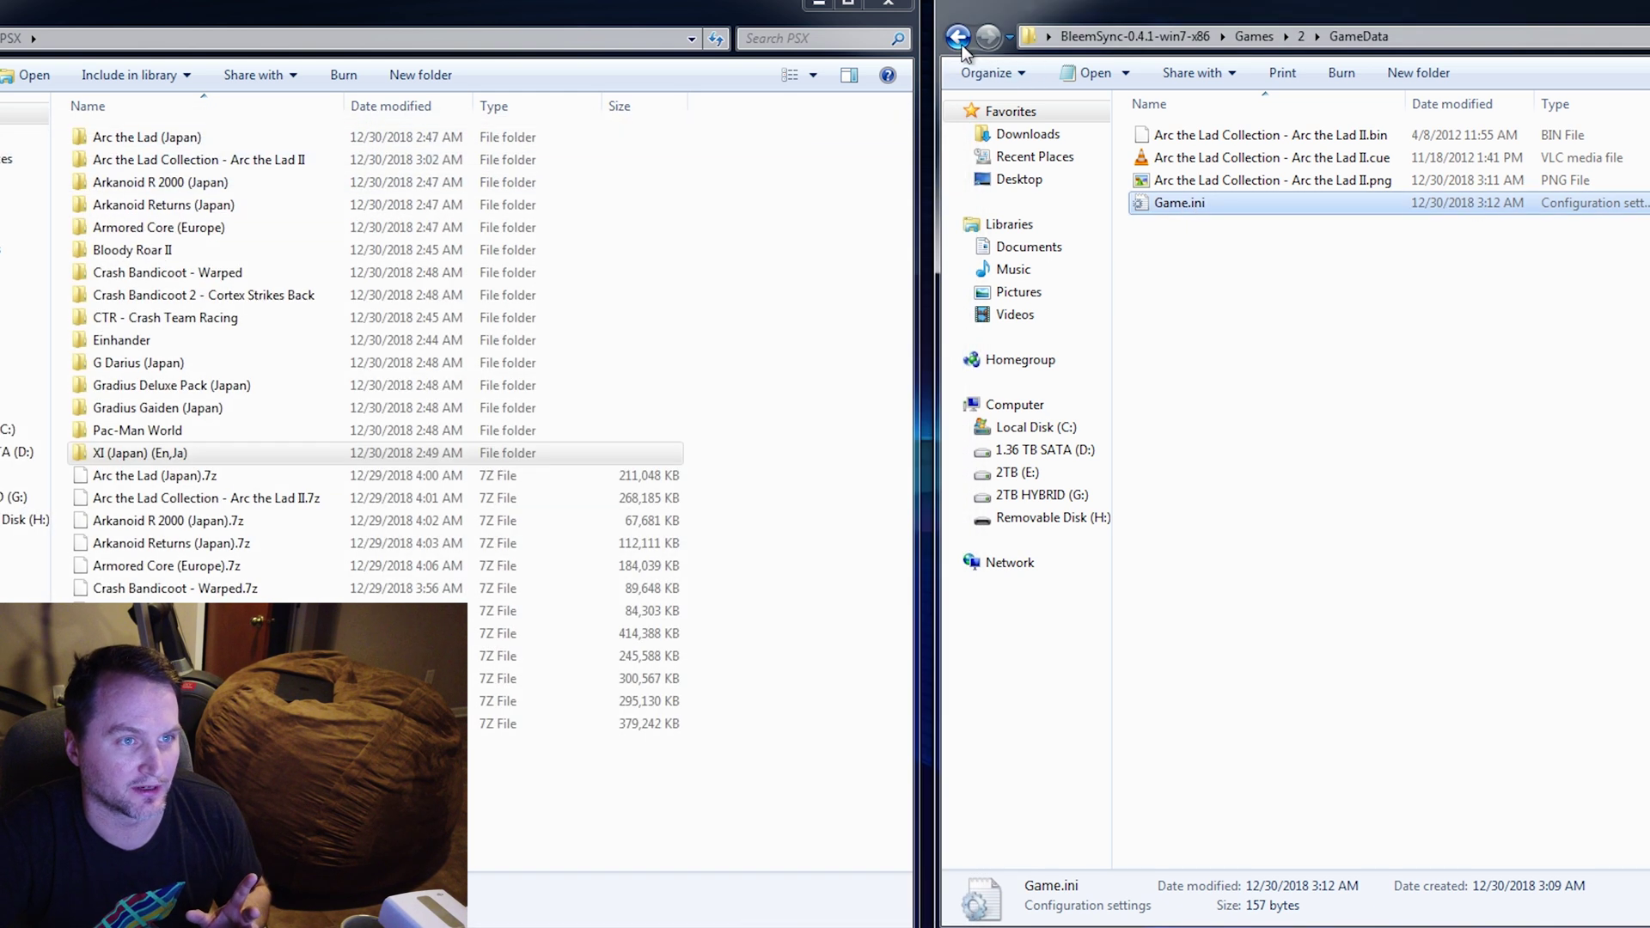
pyautogui.click(959, 38)
pyautogui.click(959, 38)
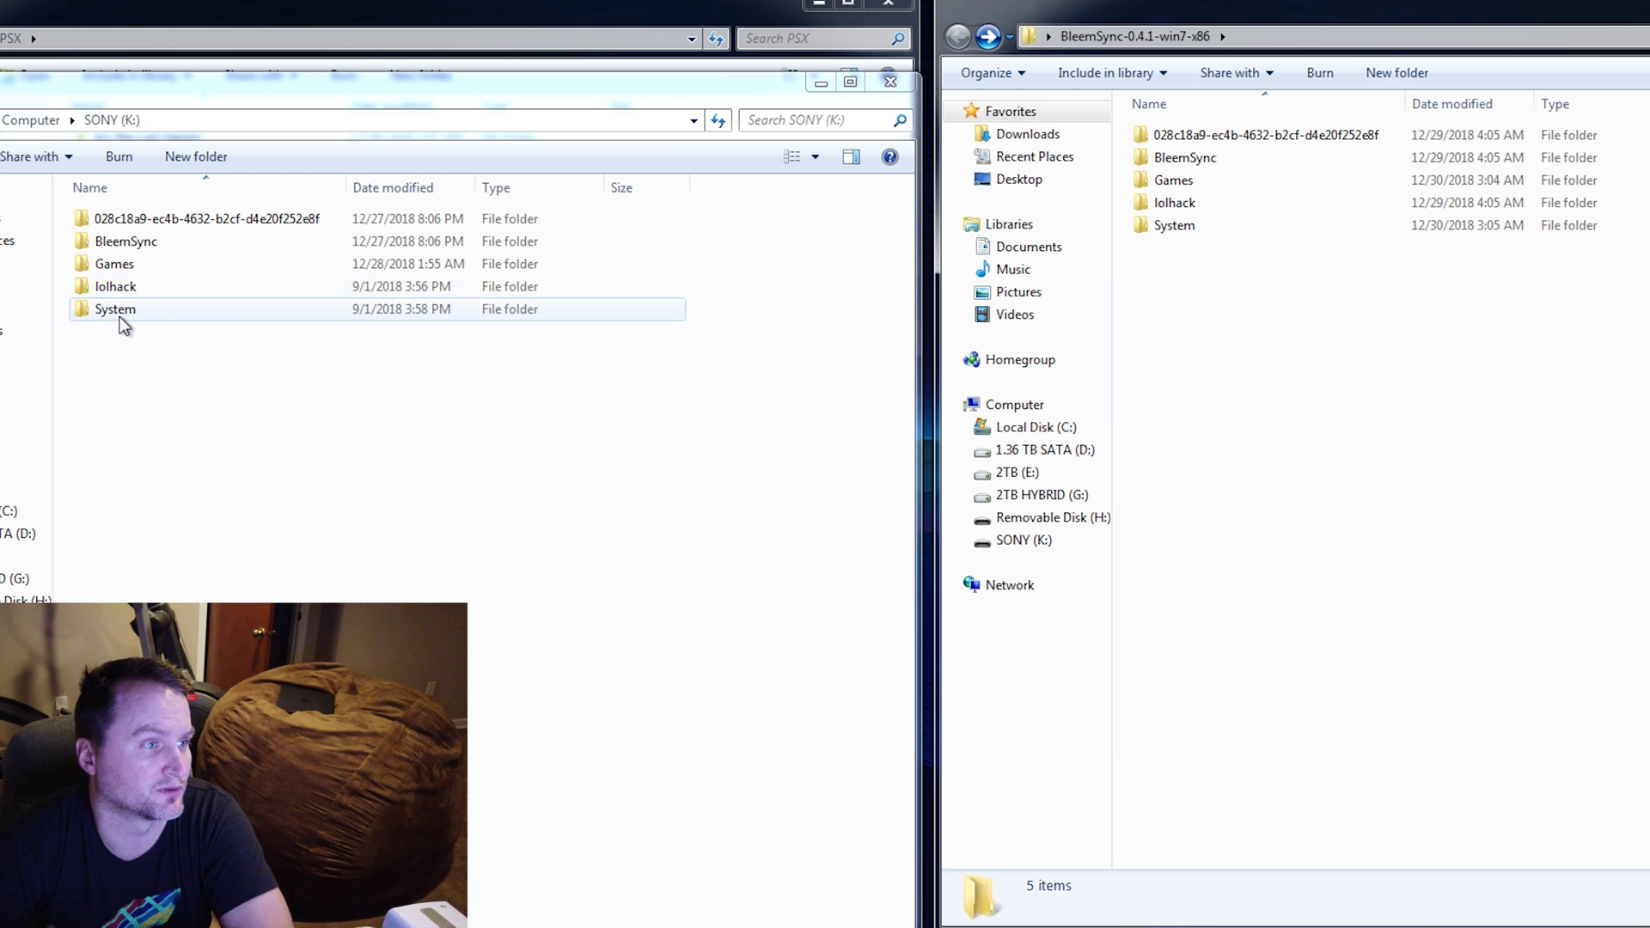
# - Delete the old Games folder on SONY (K:) and copy the BleemSync Games folder onto the drive
pyautogui.click(121, 268)
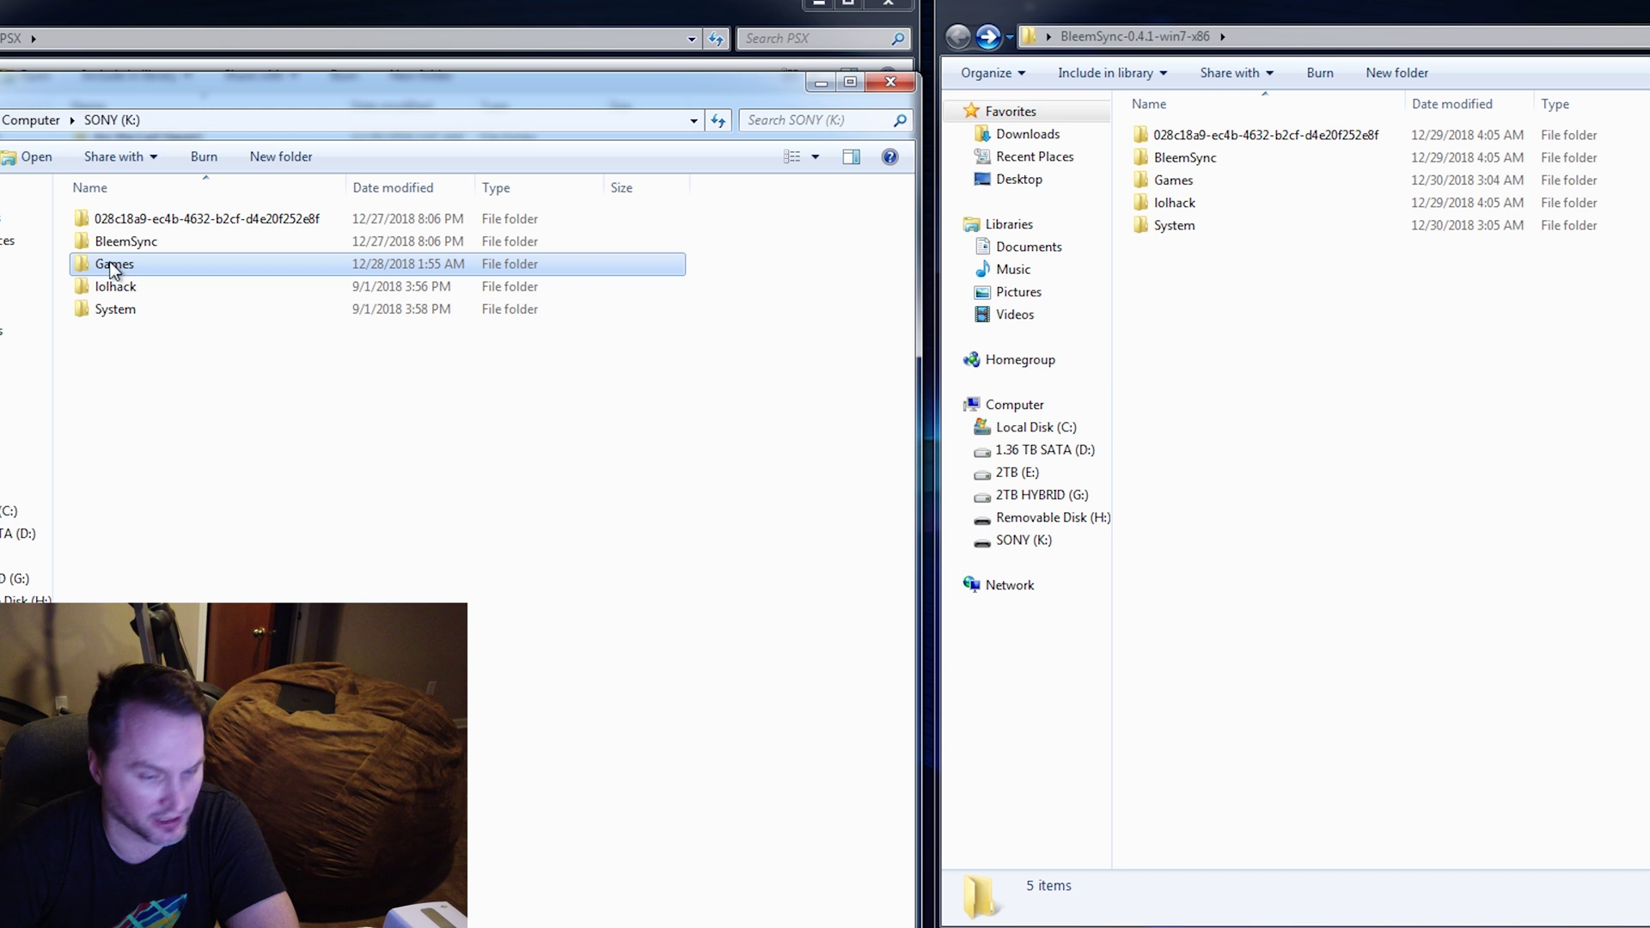
pyautogui.press('Delete')
pyautogui.press('Return')
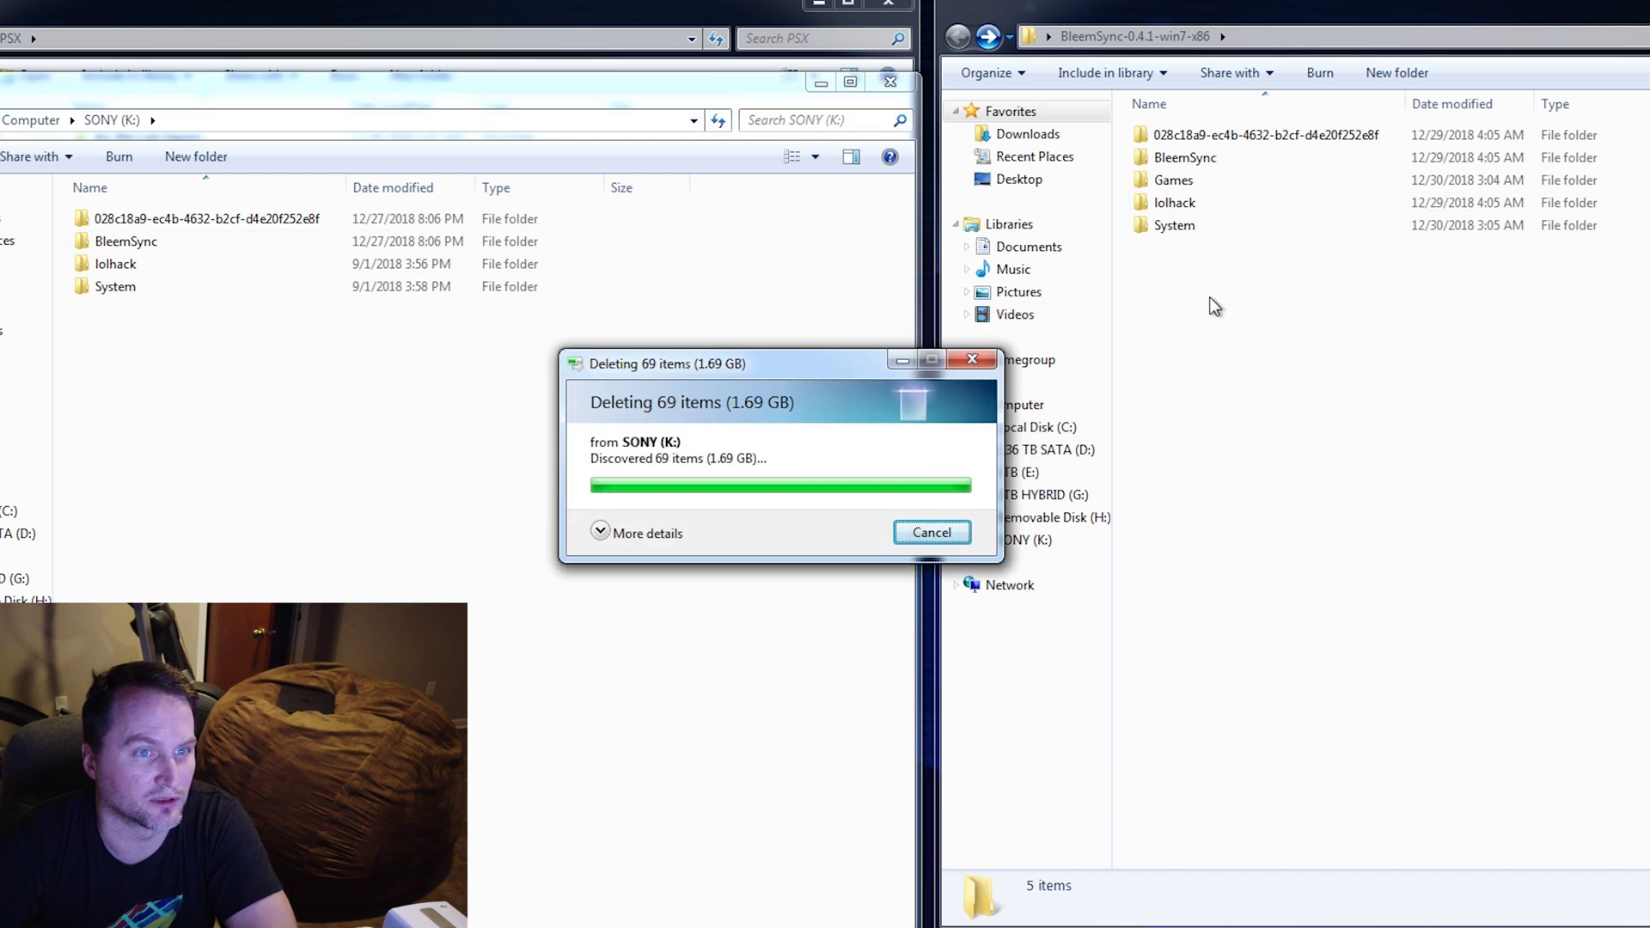
pyautogui.moveTo(1185, 189); pyautogui.dragTo(369, 569)
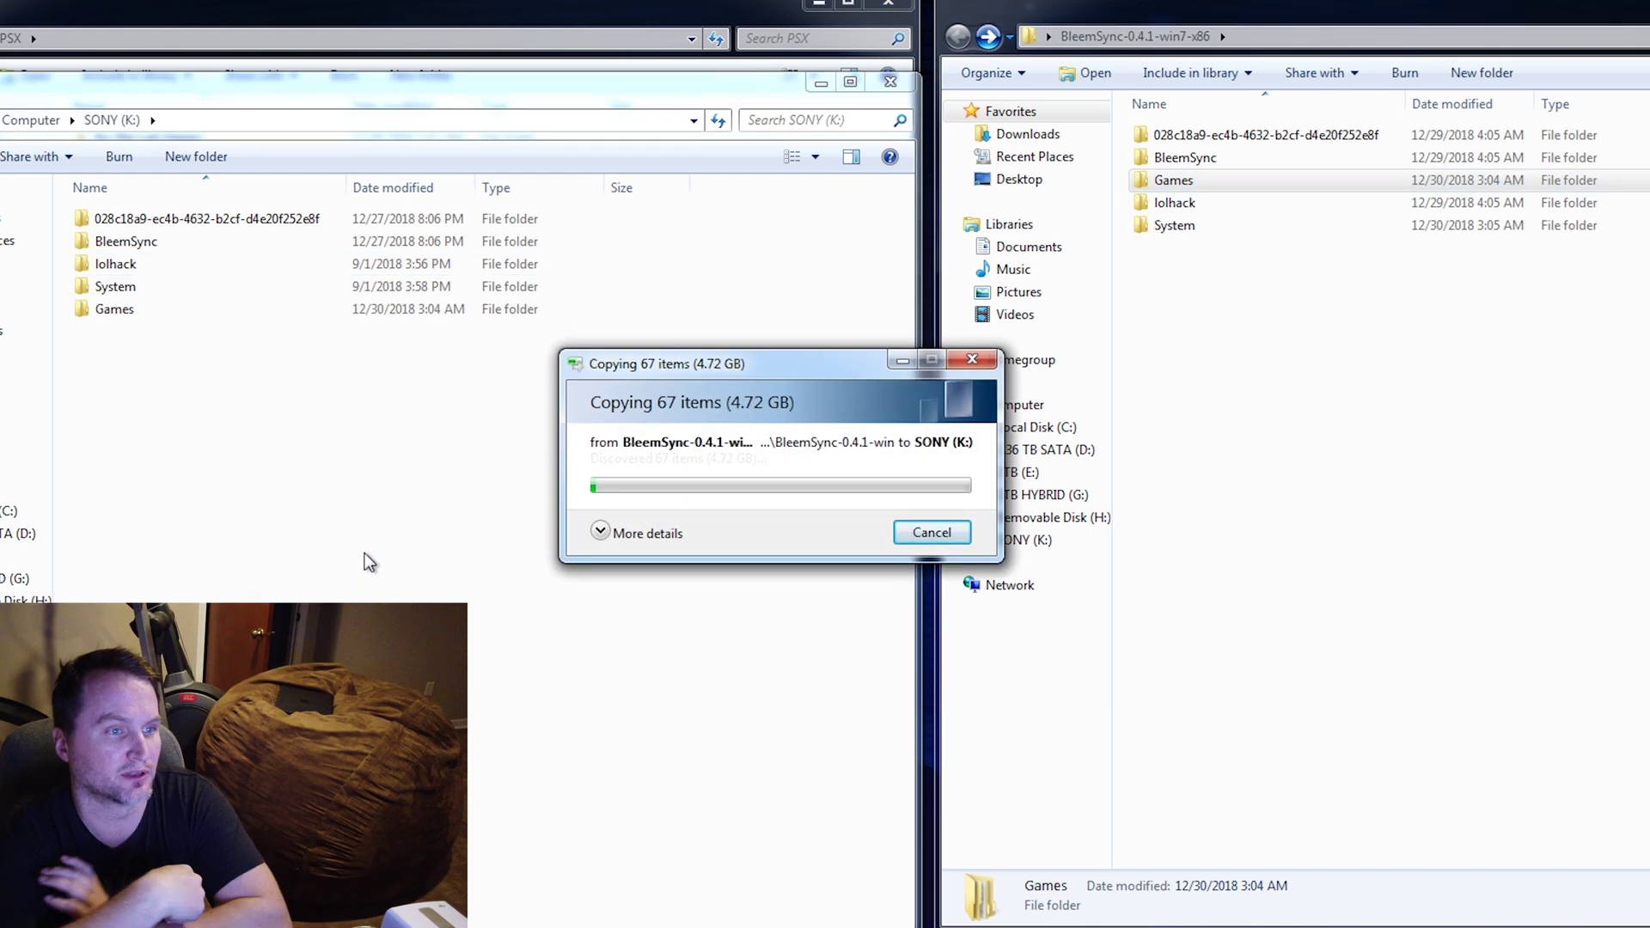
pyautogui.moveTo(749, 371); pyautogui.dragTo(779, 404)
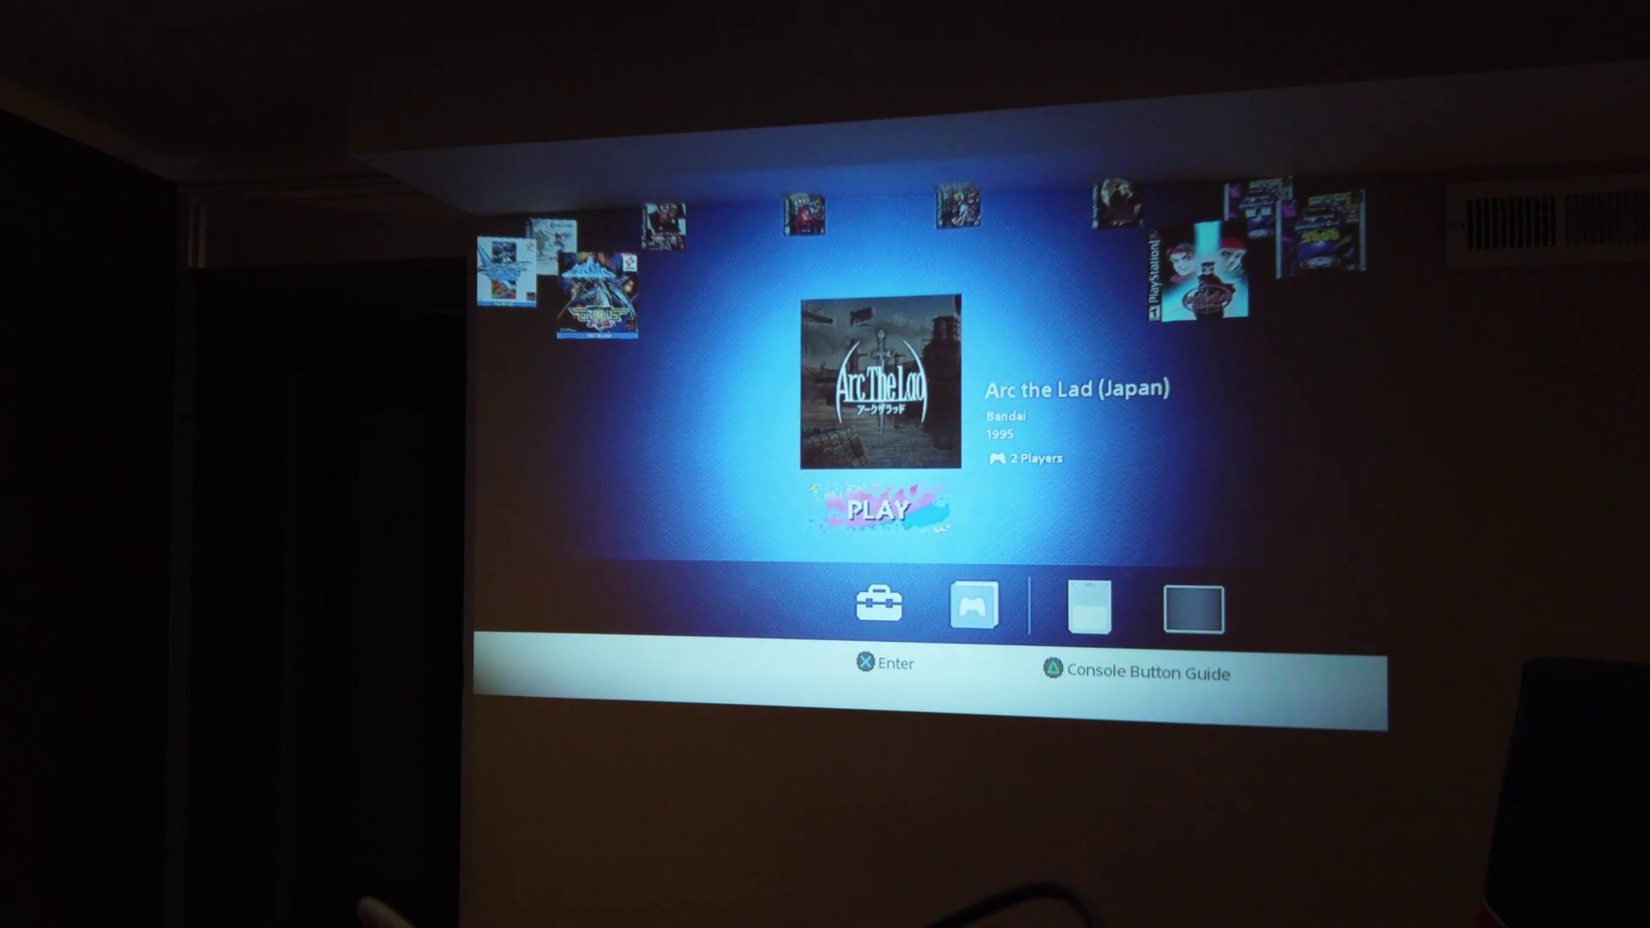
# - Move the game menu over to Gradius Gaiden
pyautogui.press('Left')
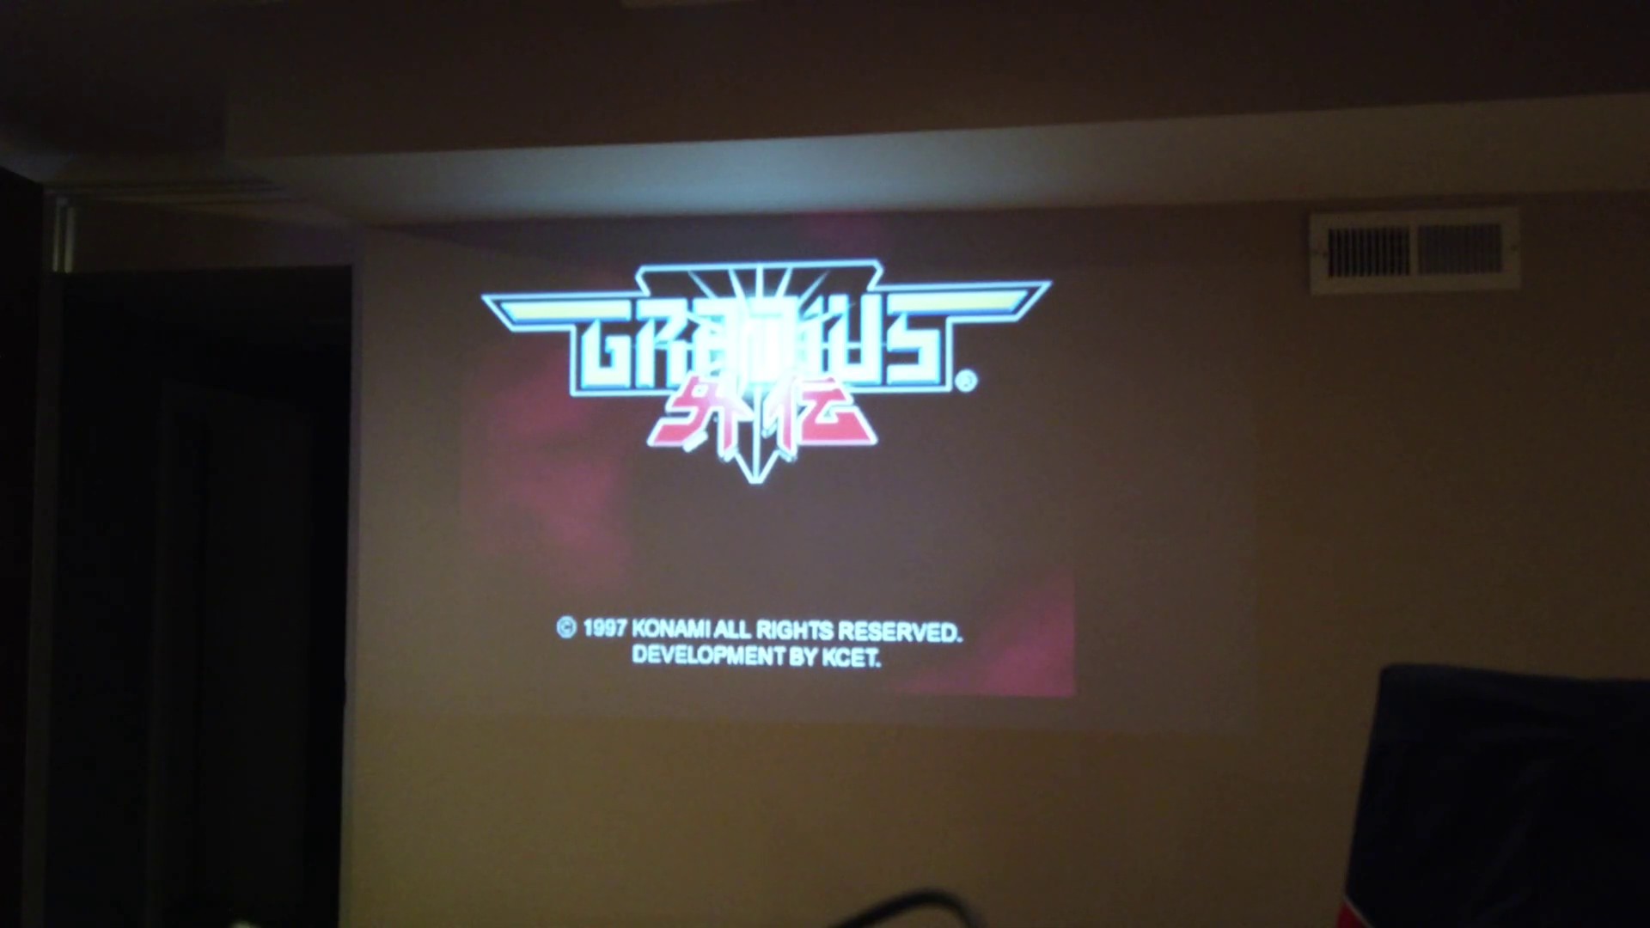
# - Reset to the home screen, relaunch Gradius Gaiden, and choose Vic Viper with the first barrier
pyautogui.press('Return')
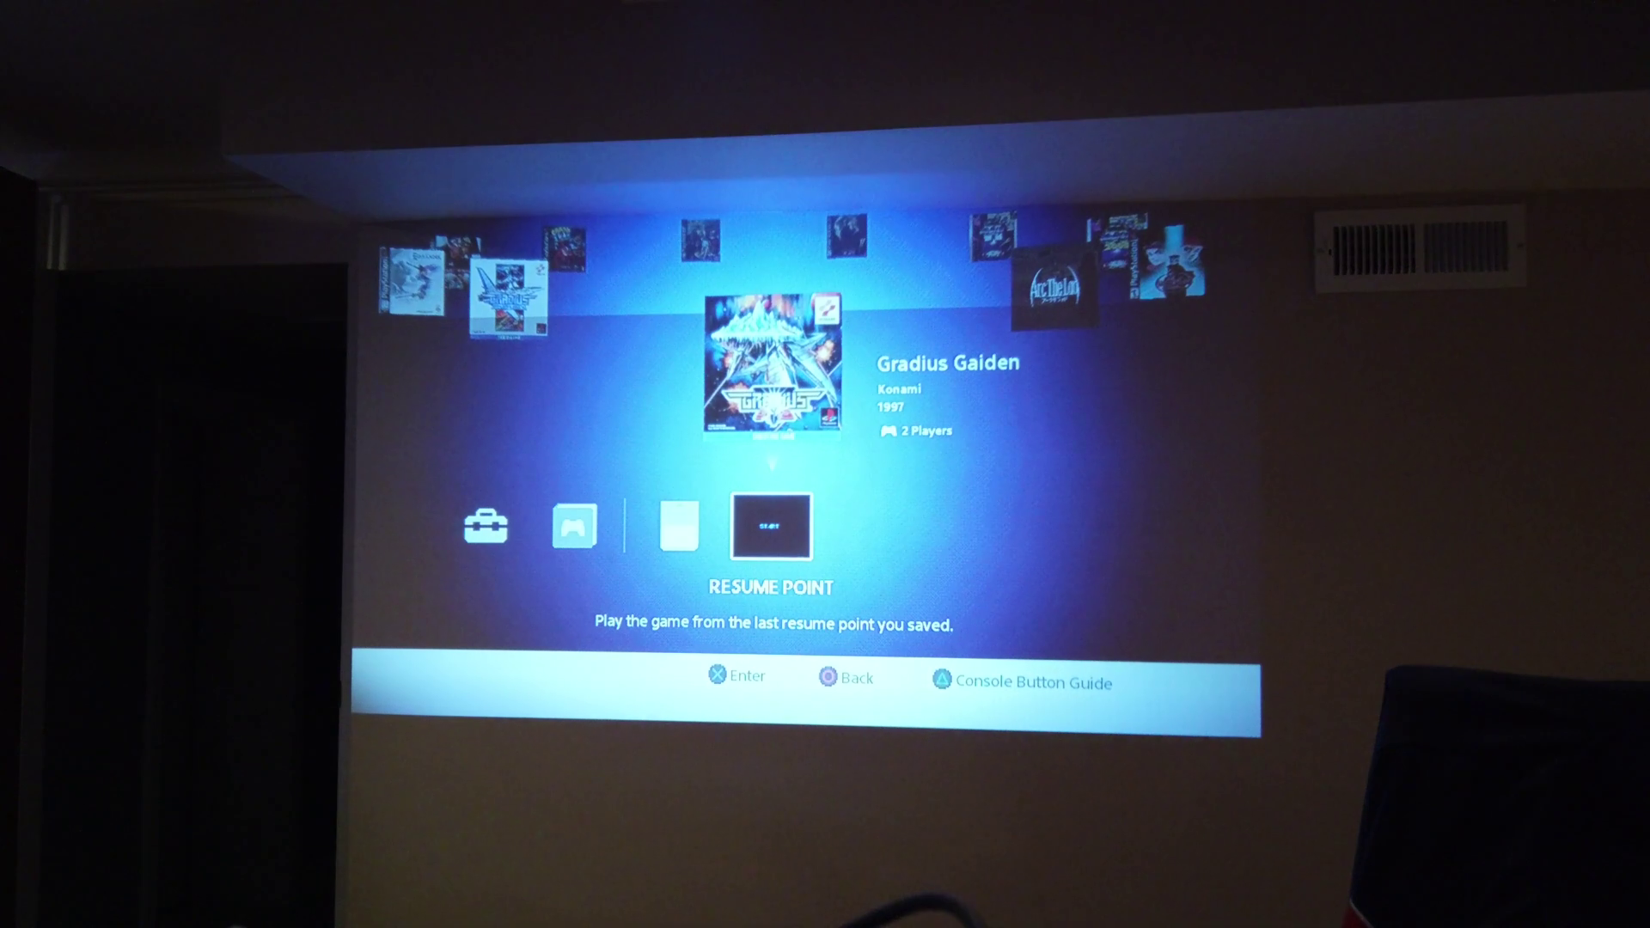
pyautogui.press('Escape')
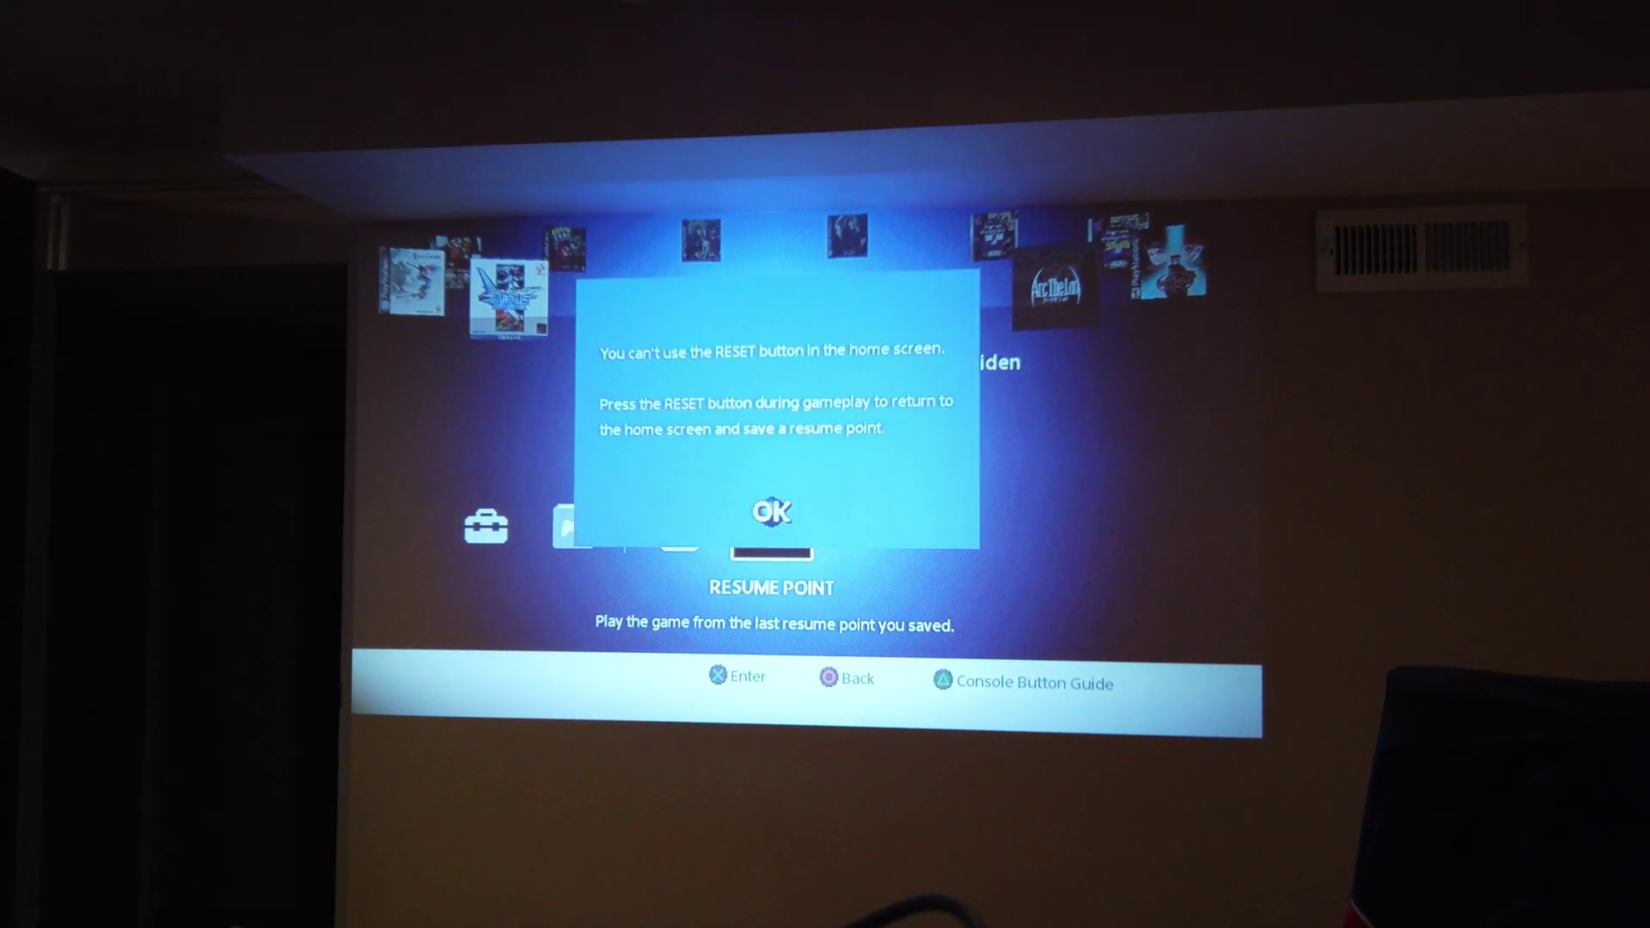
pyautogui.press('Return')
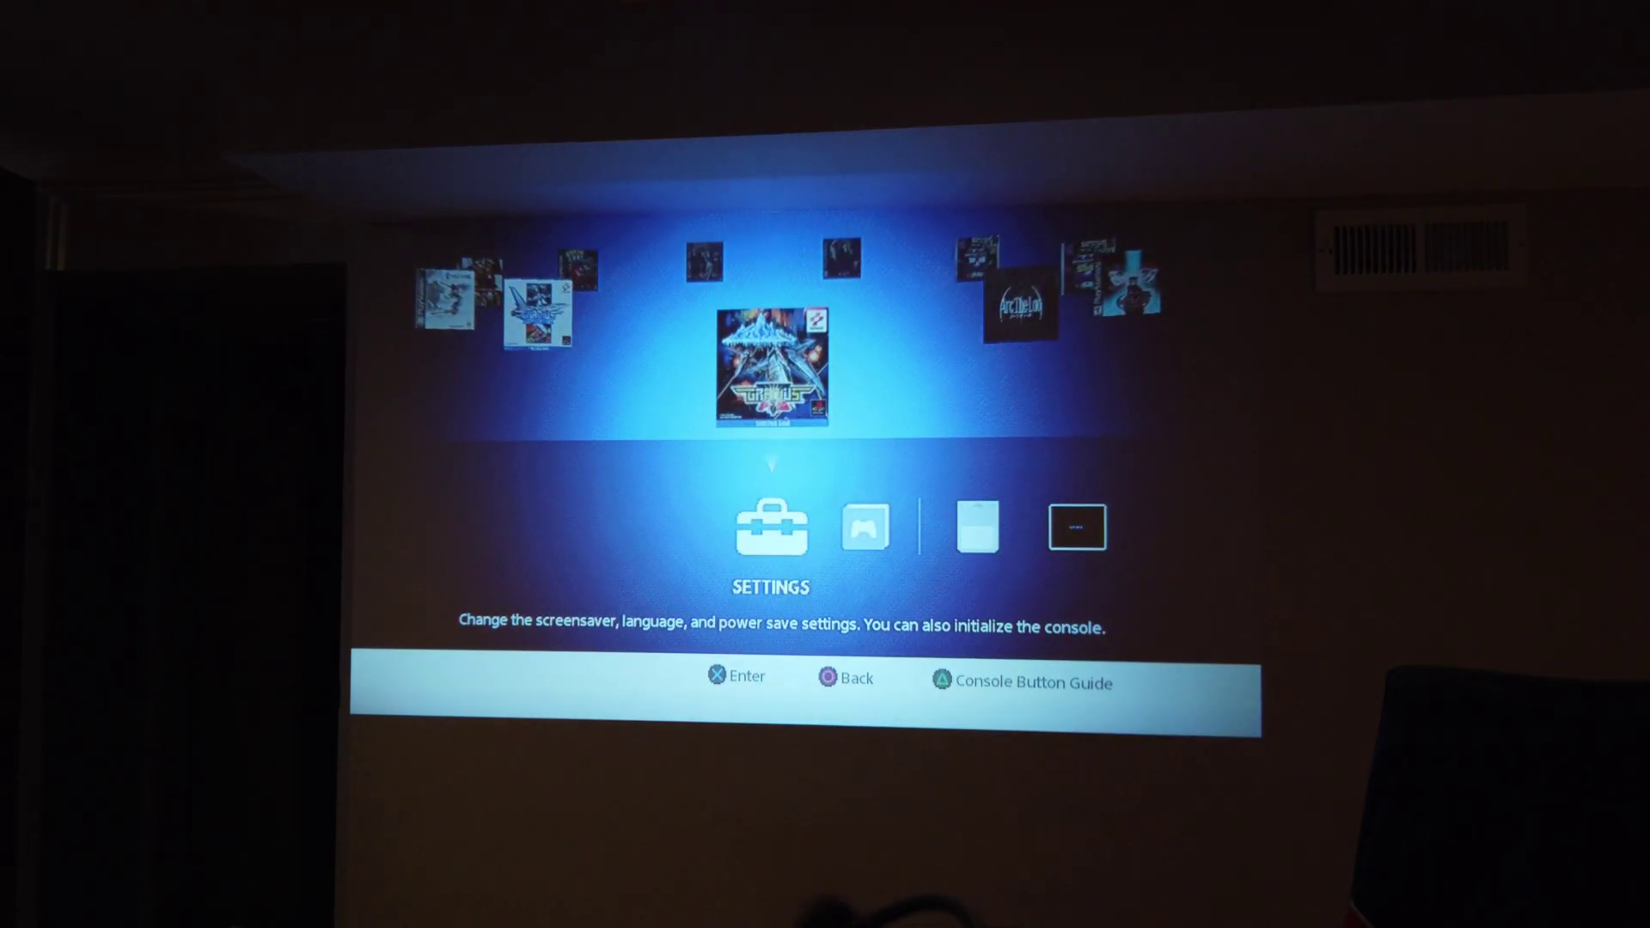
pyautogui.press('Up')
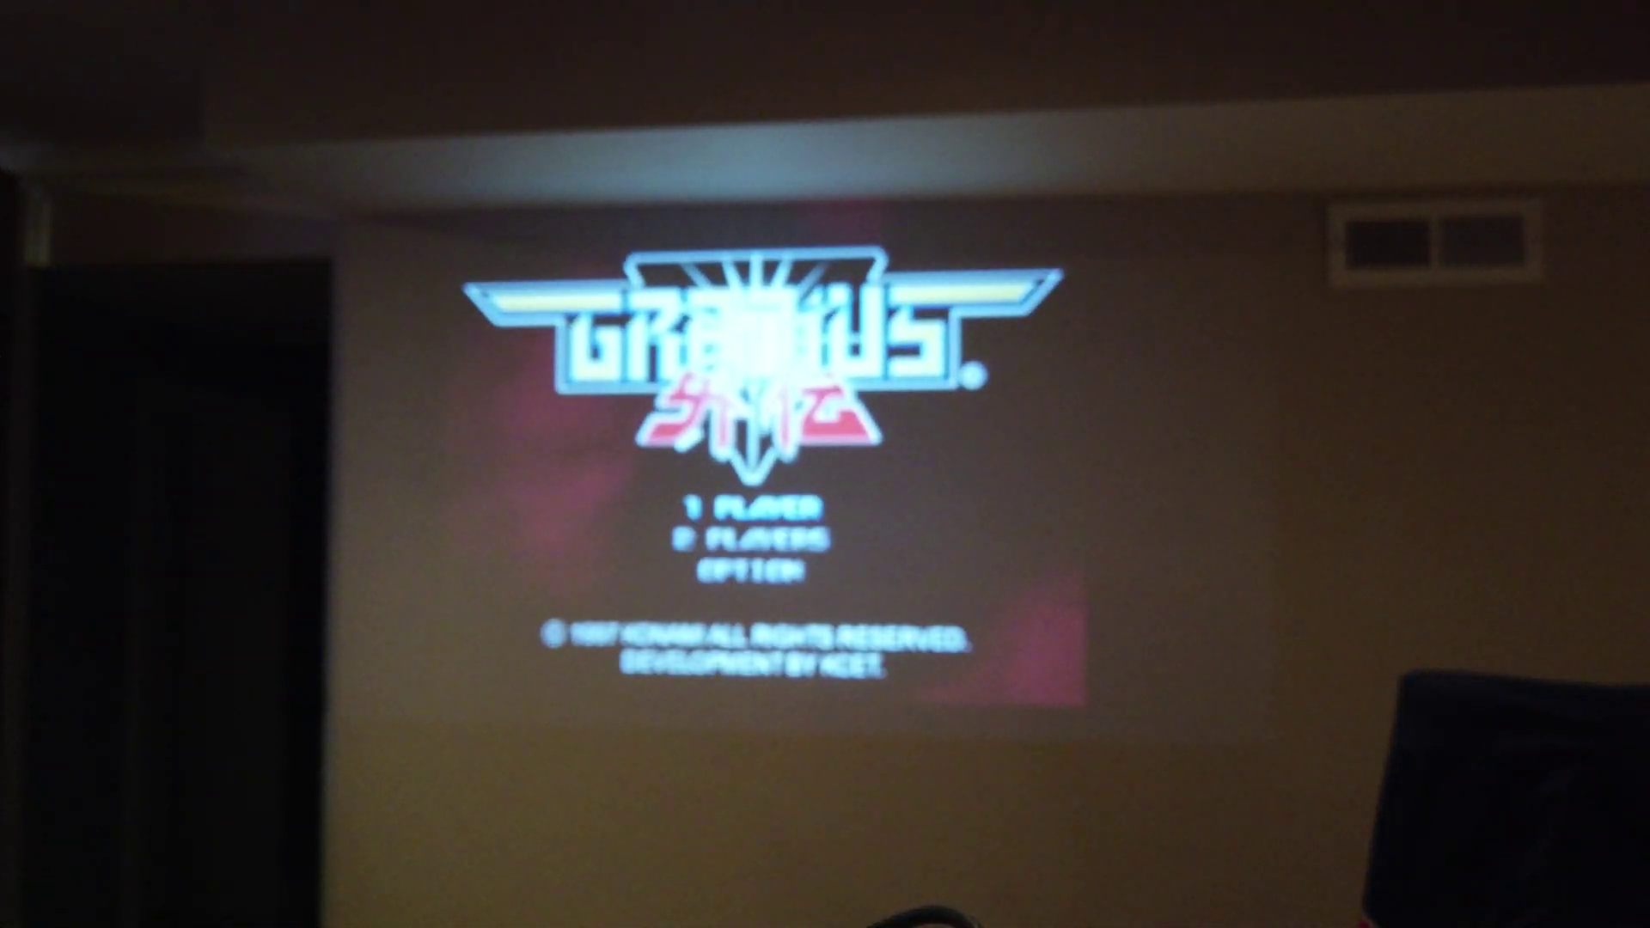
pyautogui.press('Return')
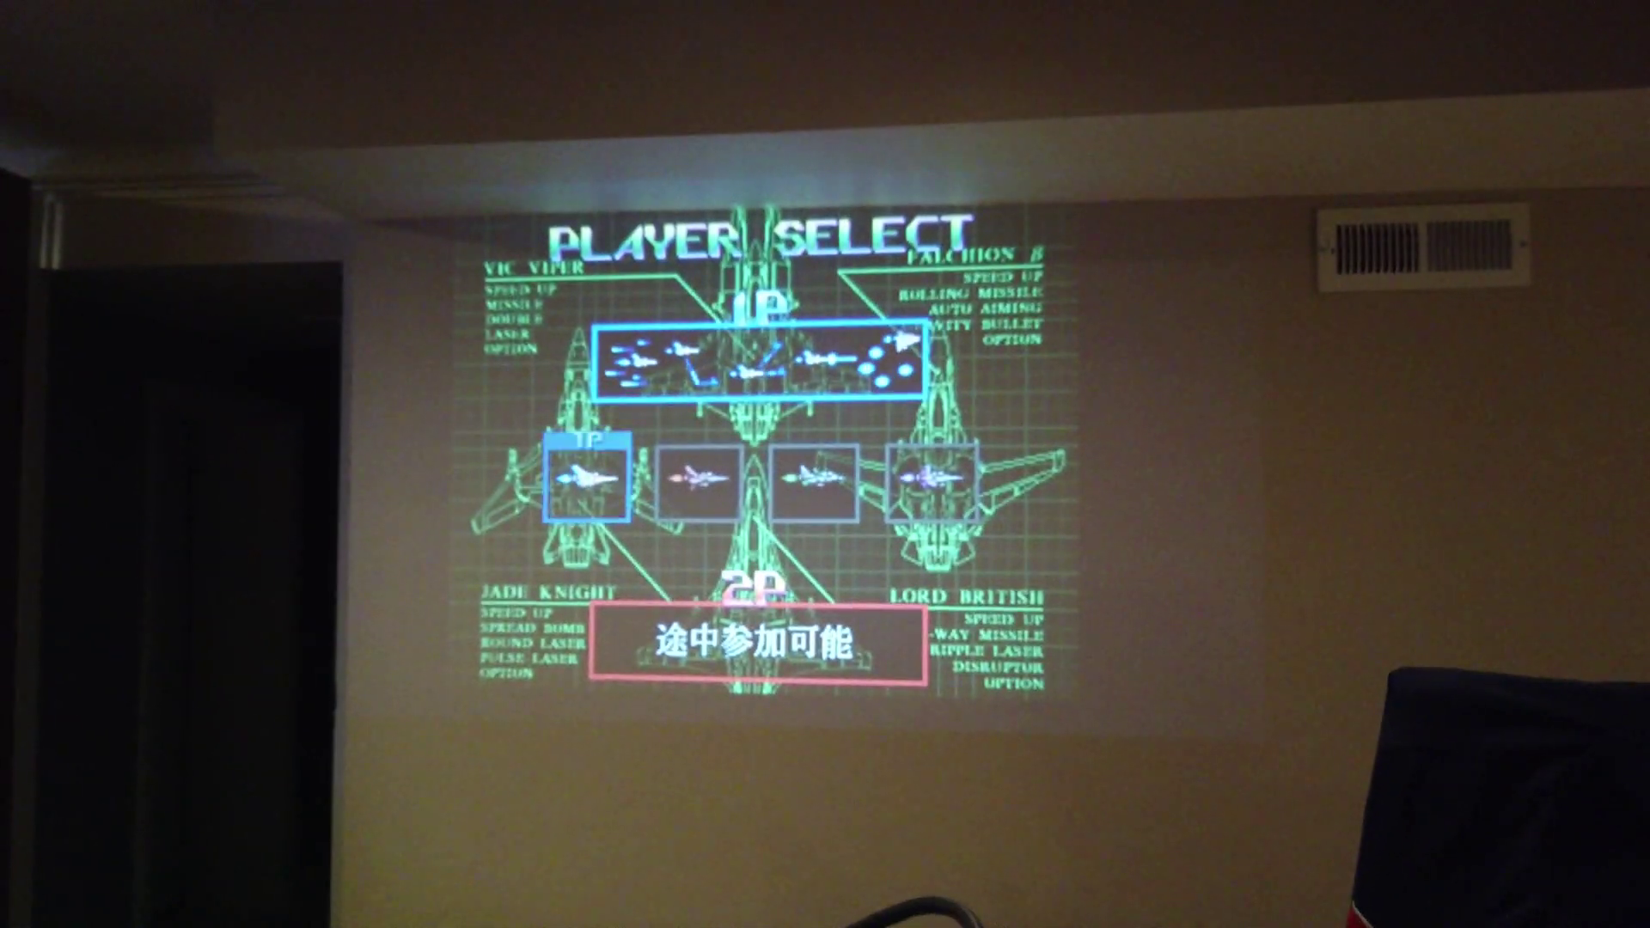
pyautogui.press('Return')
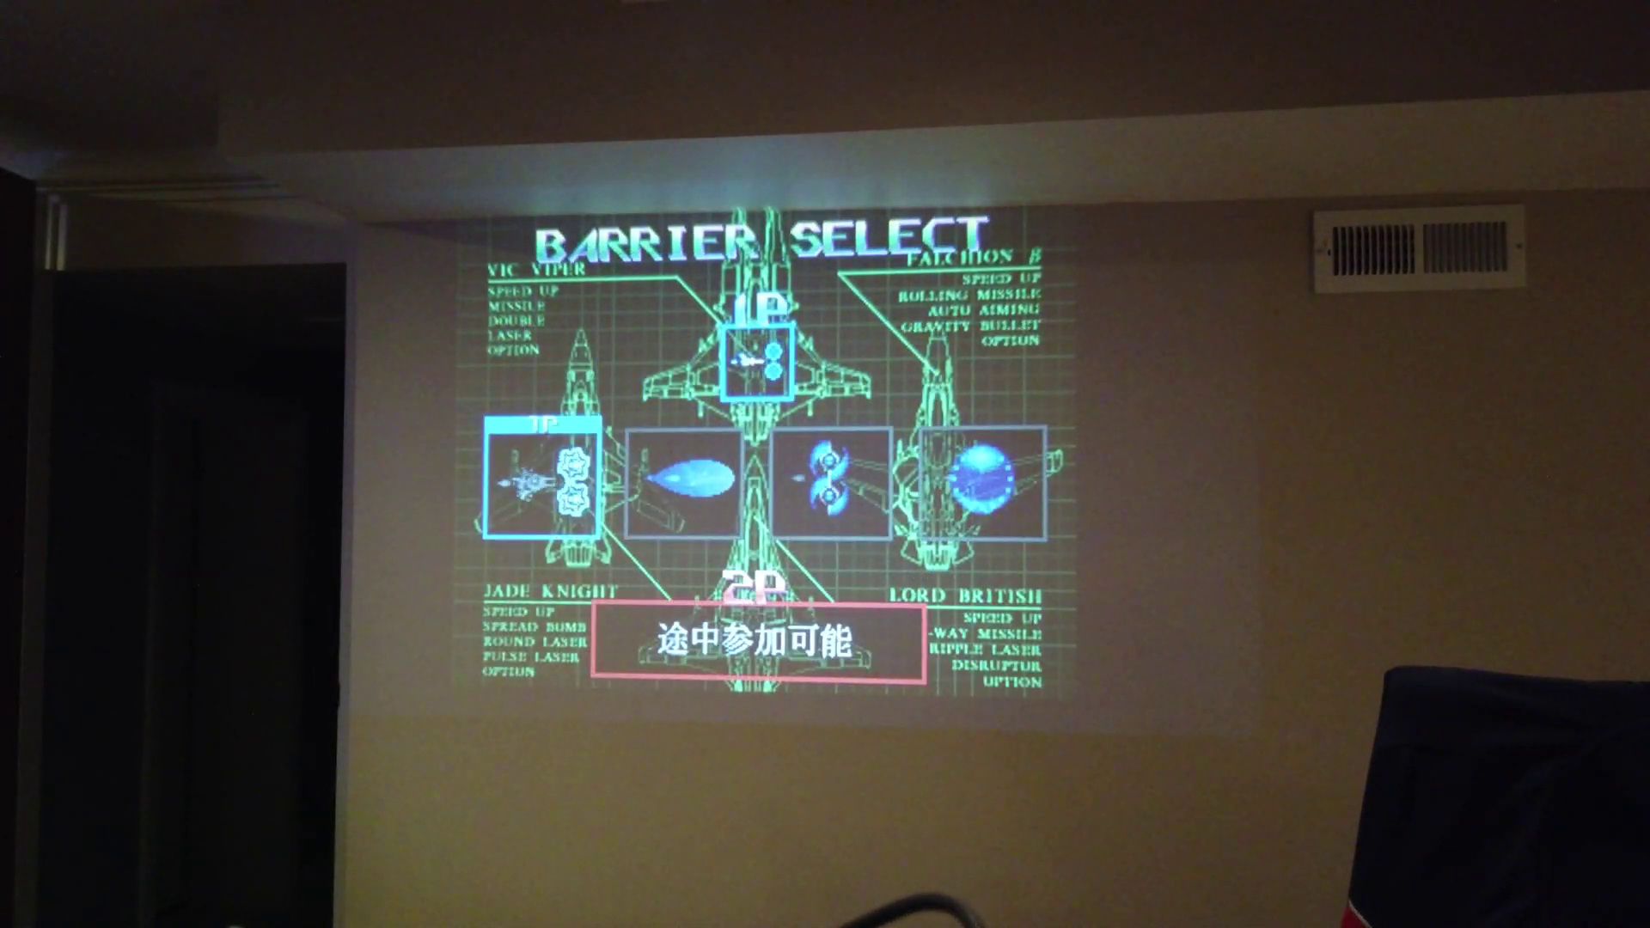
pyautogui.press('Return')
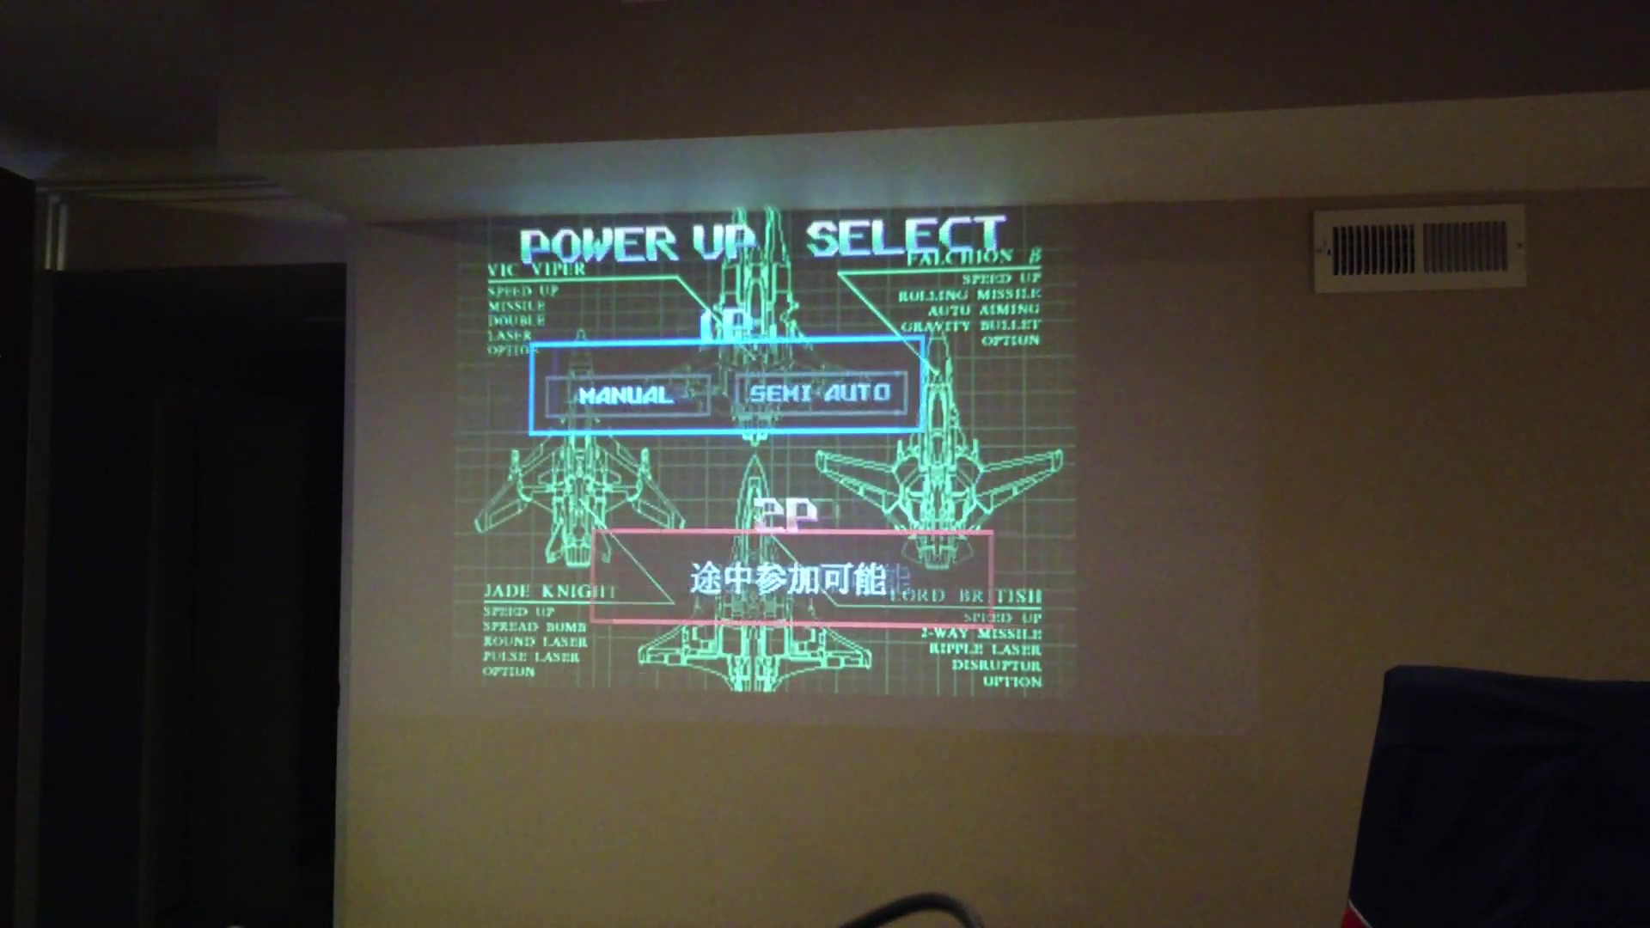
# - Choose MANUAL power-ups on the Power Up Select screen
pyautogui.press('Return')
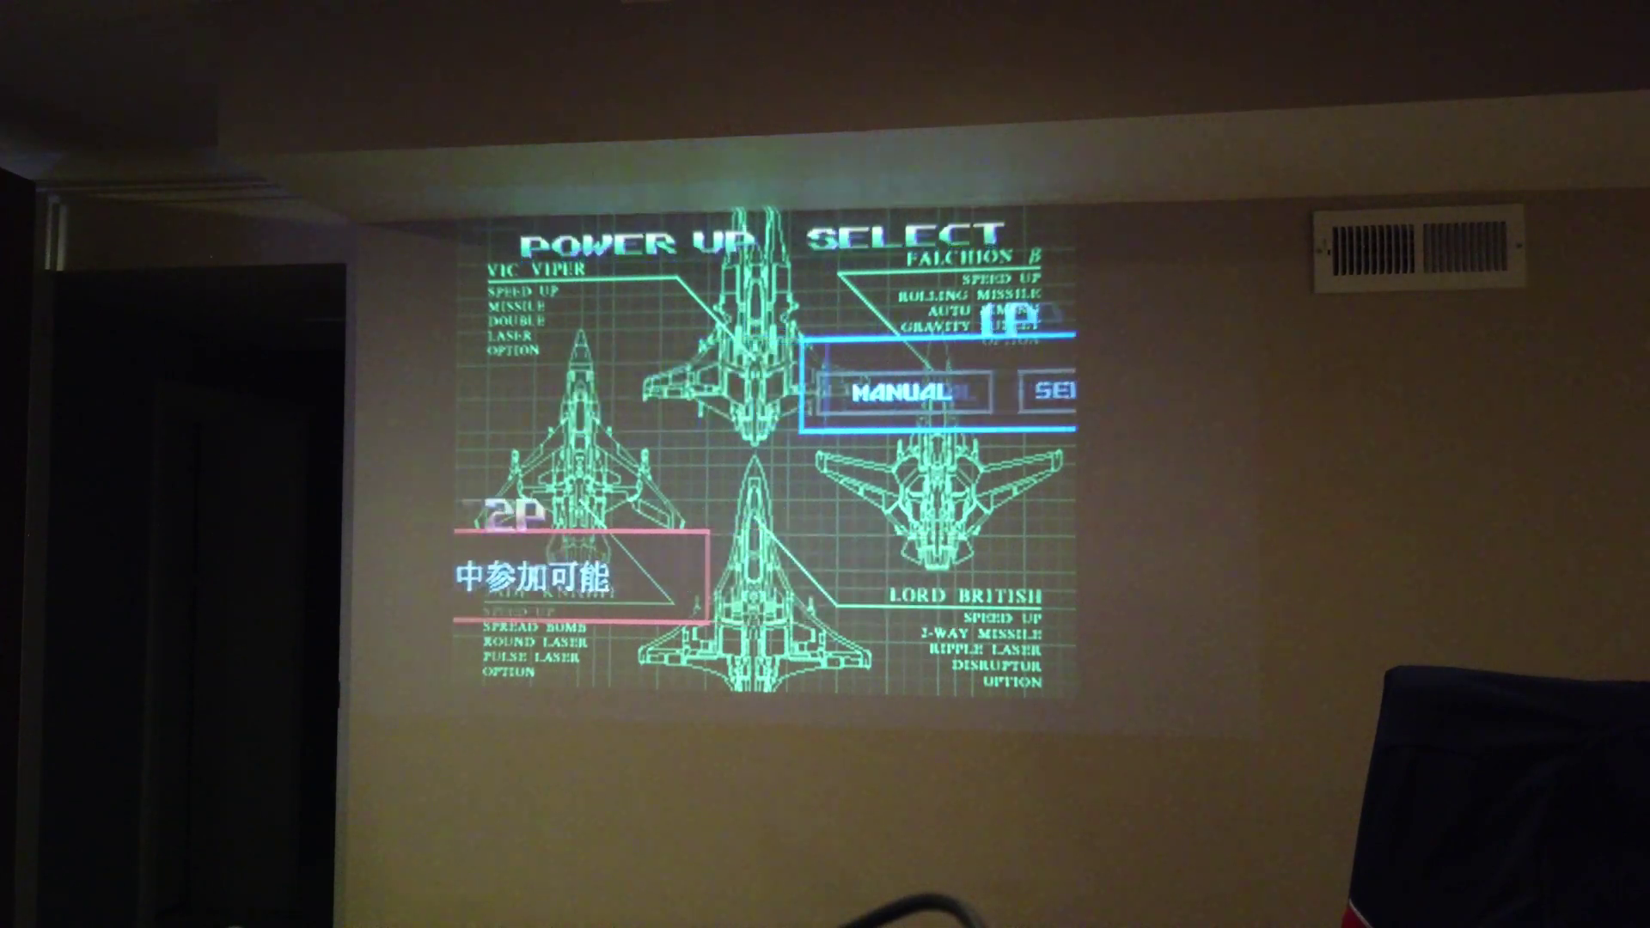